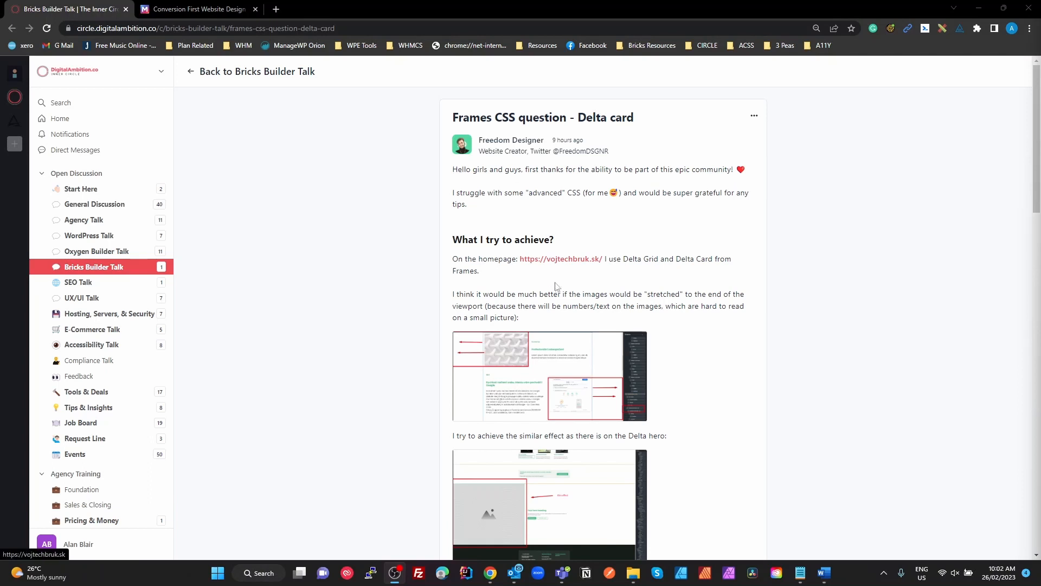
# Step: Read the Delta card question, and view the Magnified Web page's 24/7 Sales Tool section without developer tools
pyautogui.scroll(-1, 621, 273)
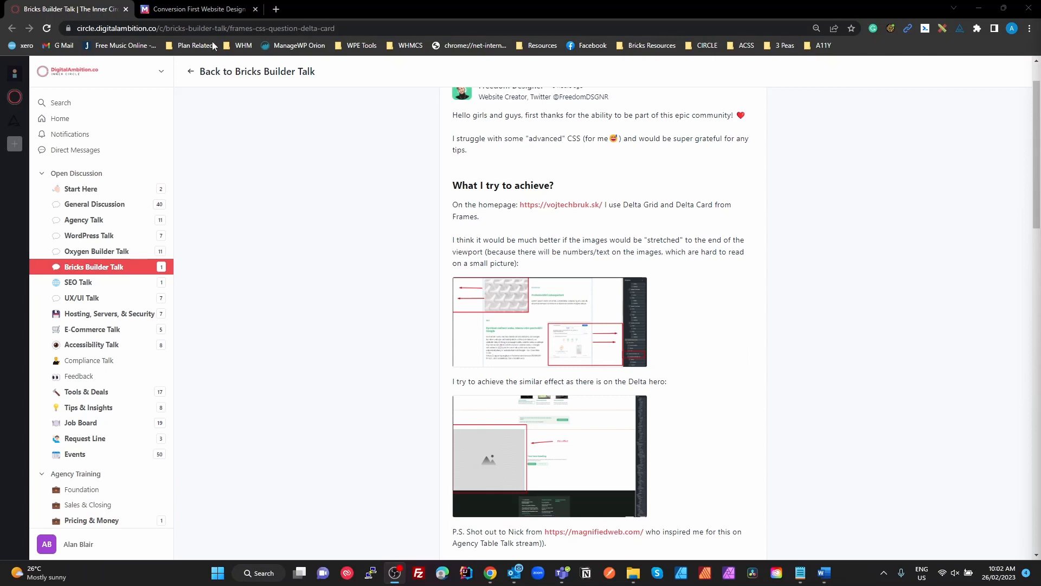
pyautogui.click(207, 11)
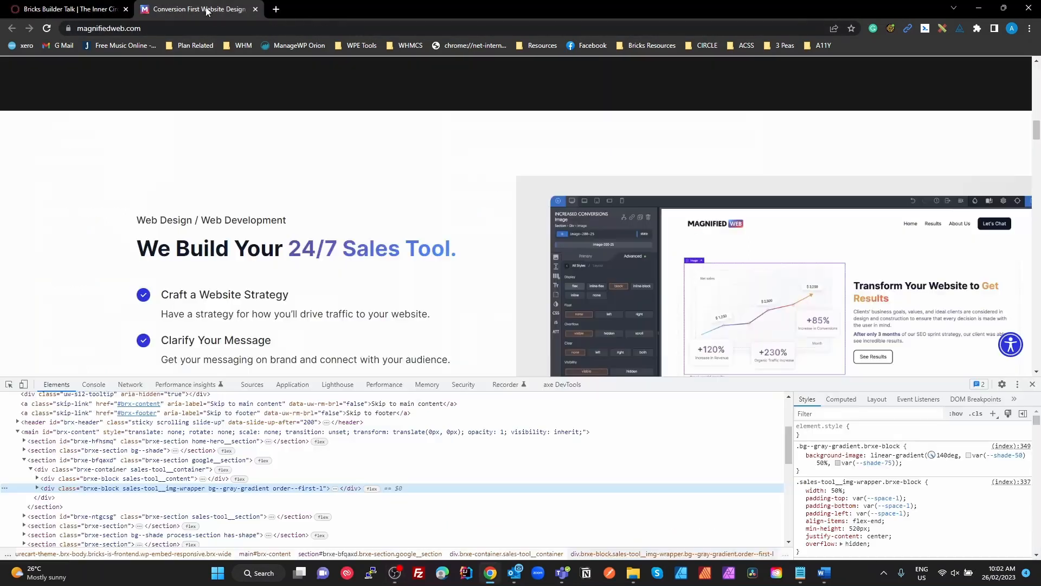
pyautogui.click(1032, 383)
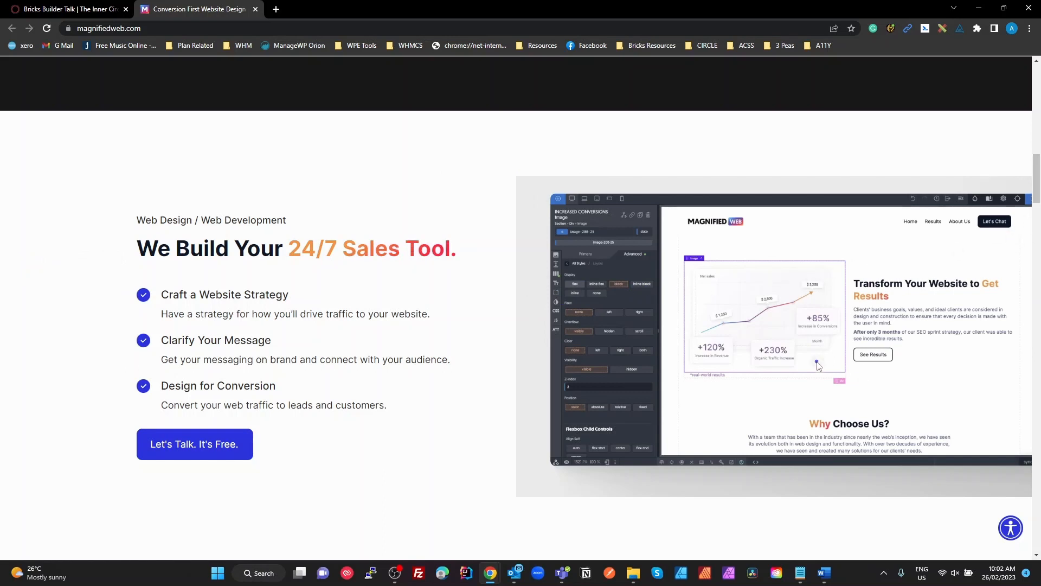
# Step: Inspect the 24/7 Sales Tool area in the developer tools and examine the google__section element's left and right padding rules
pyautogui.hotkey('ctrl', 'shift', 'i')
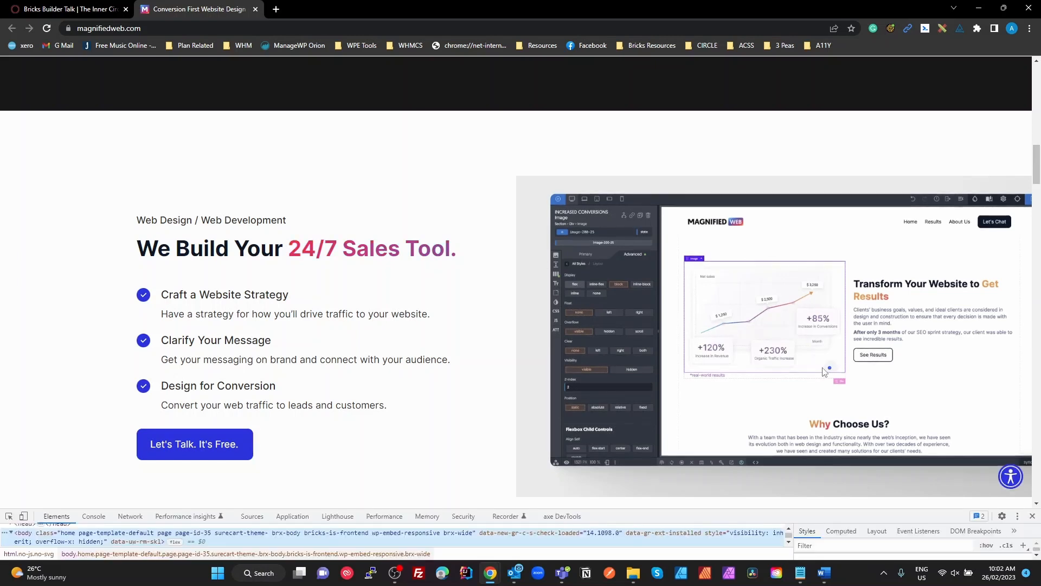
pyautogui.moveTo(872, 509); pyautogui.dragTo(856, 406)
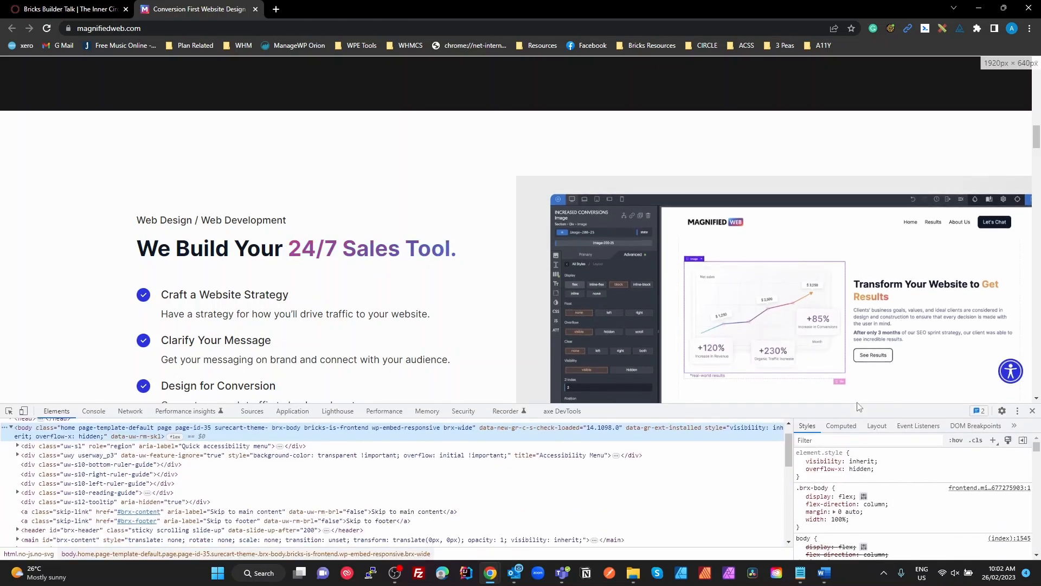
pyautogui.click(8, 411)
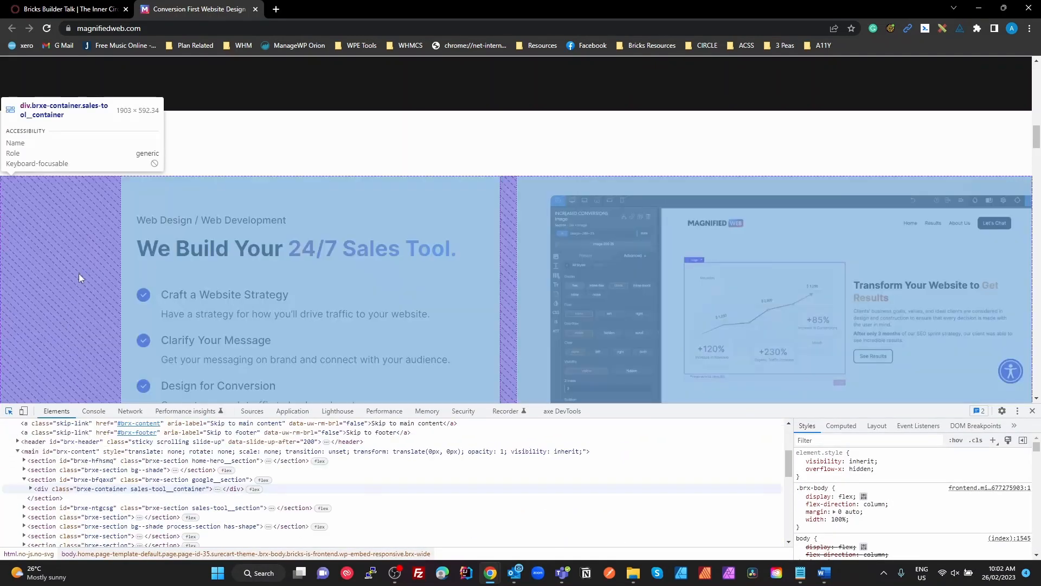
pyautogui.click(115, 223)
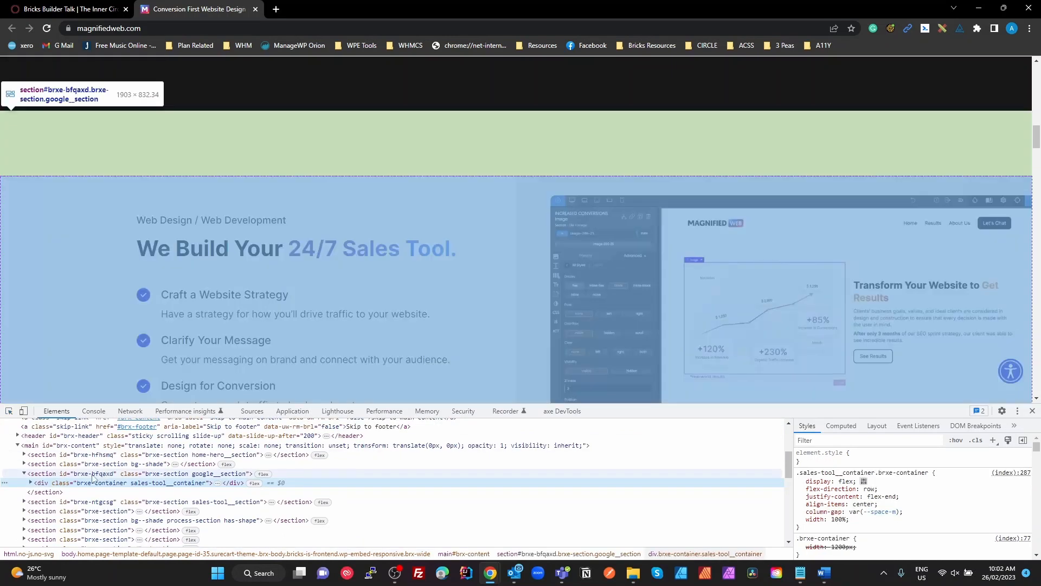
pyautogui.click(97, 475)
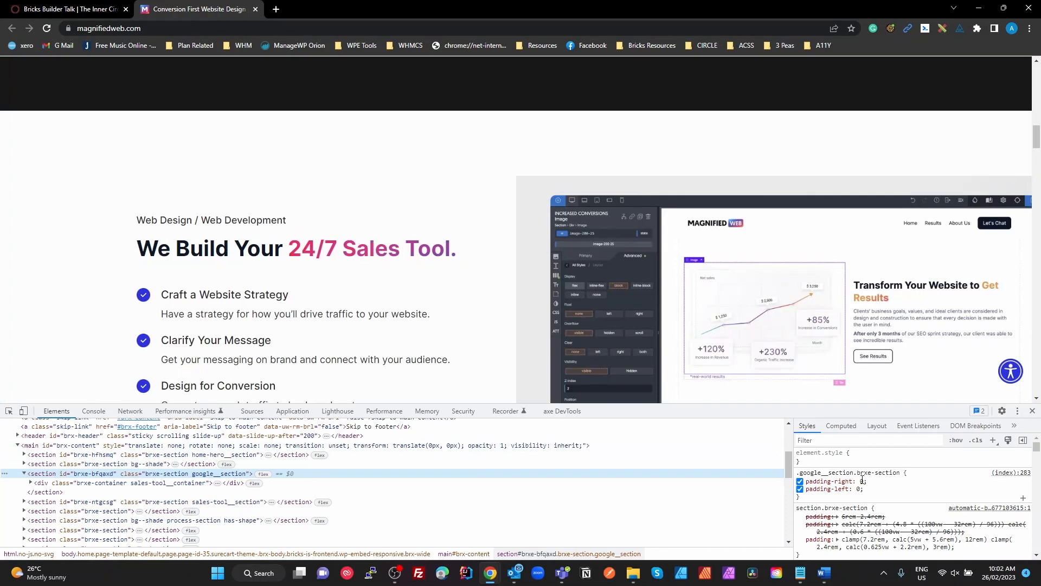
pyautogui.click(859, 488)
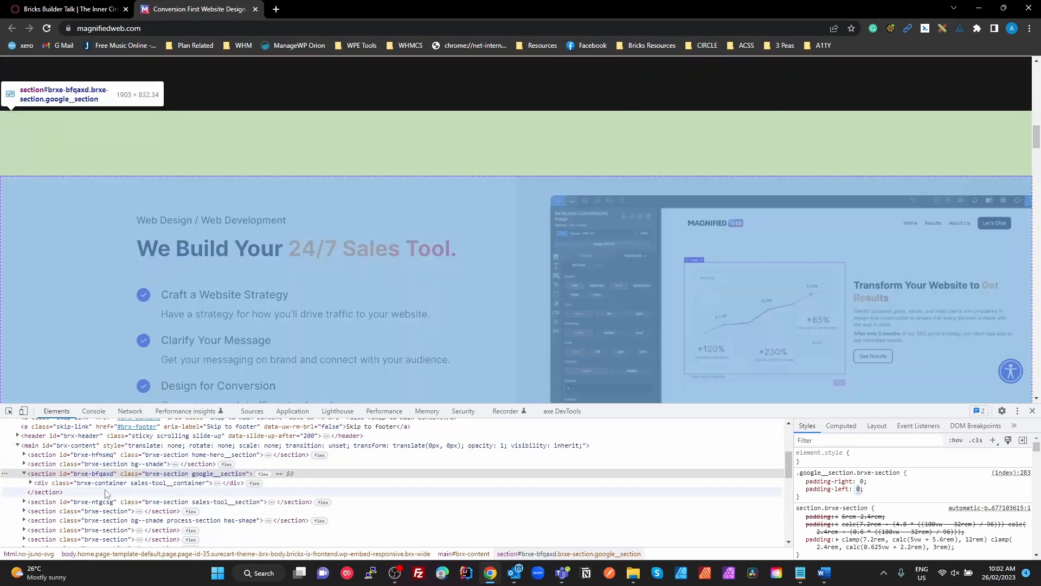
# Step: Examine the sales-tool__container element's flex alignment, column gap, width and inherited max-width rules
pyautogui.click(638, 483)
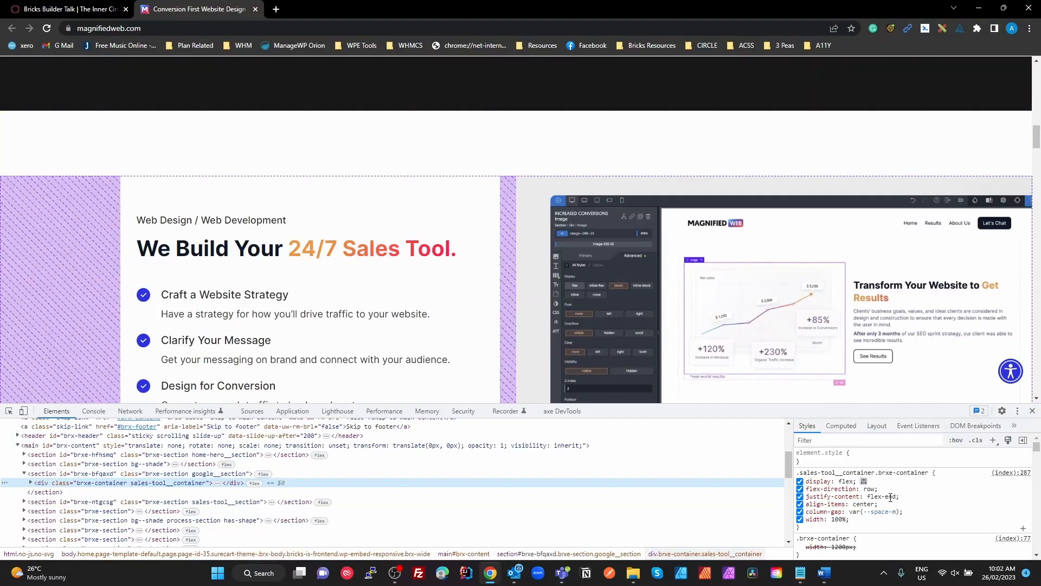
pyautogui.click(836, 520)
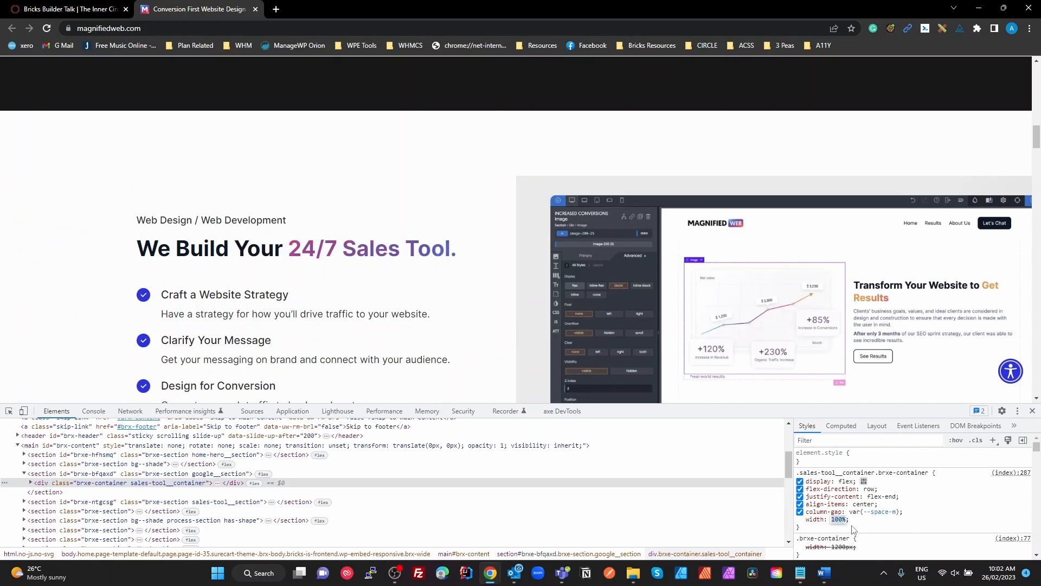
pyautogui.scroll(-1, 852, 527)
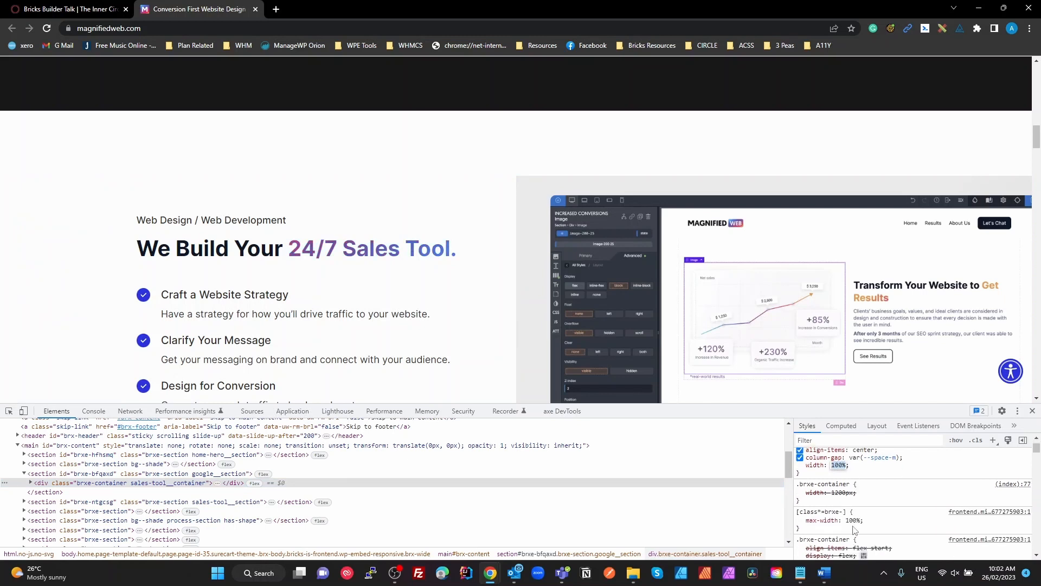
pyautogui.click(838, 493)
pyautogui.click(941, 470)
pyautogui.scroll(1, 938, 473)
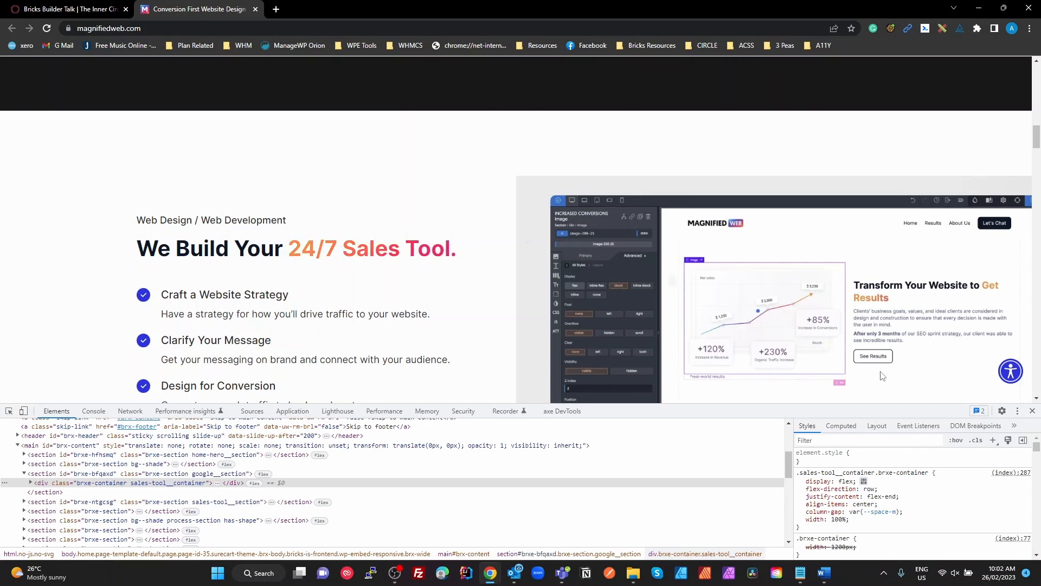
pyautogui.moveTo(860, 509)
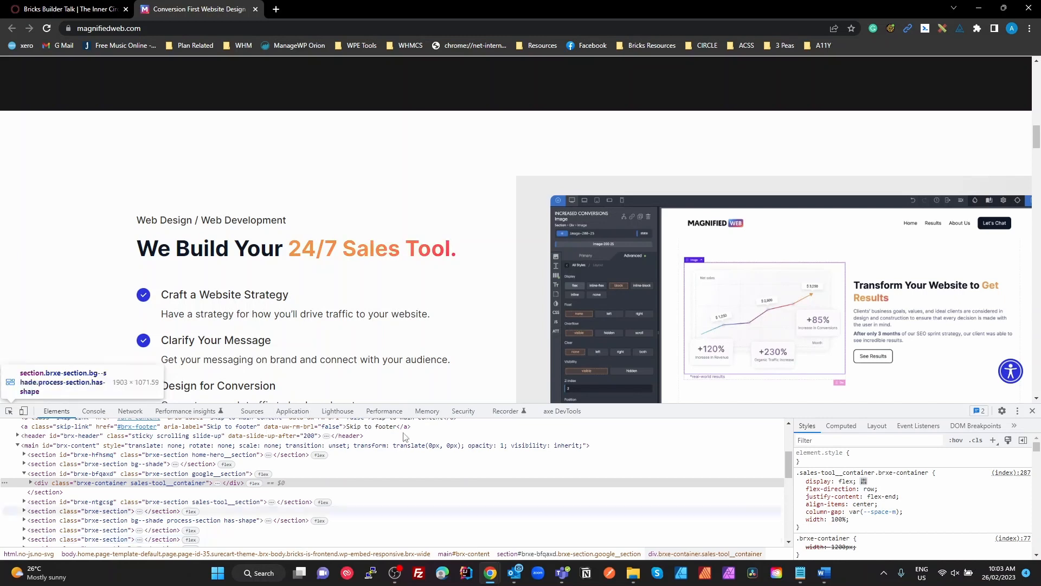
# Step: Preview the page in responsive mode at widths of about 802, 1594 and 1256 px
pyautogui.click(24, 411)
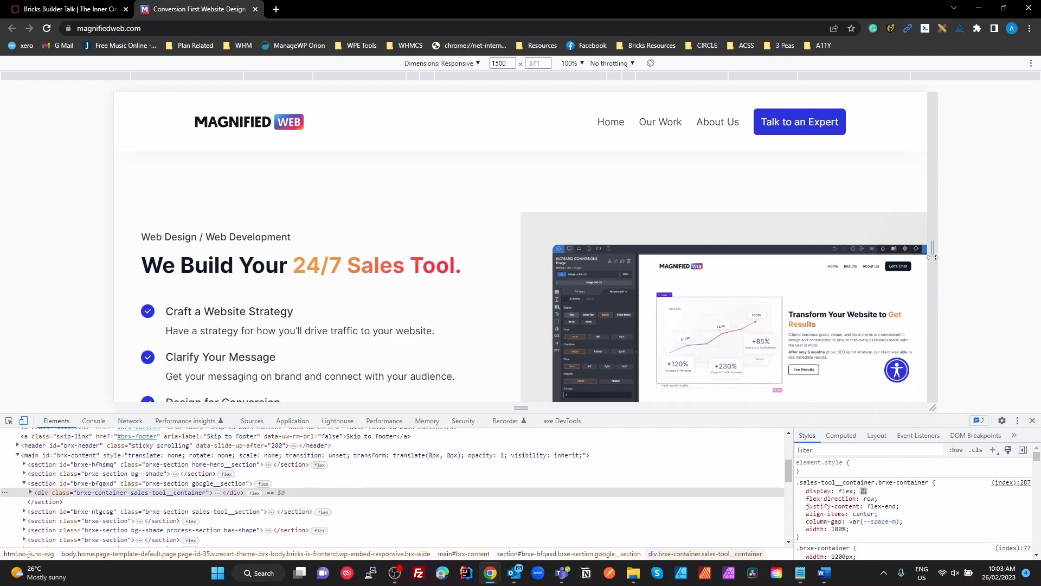
pyautogui.moveTo(940, 267); pyautogui.dragTo(743, 249)
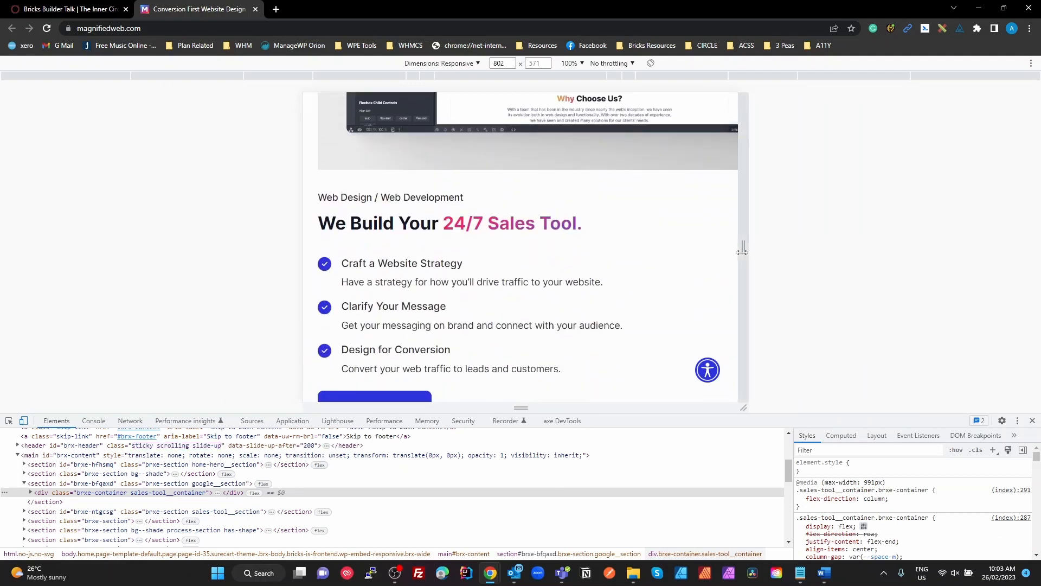
pyautogui.moveTo(744, 247); pyautogui.dragTo(959, 247)
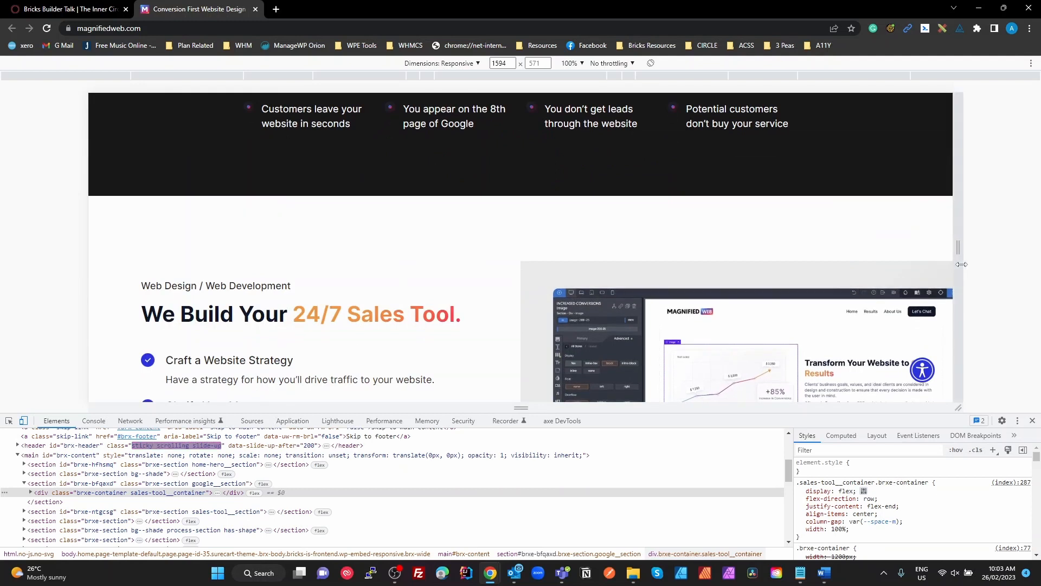
pyautogui.moveTo(957, 266); pyautogui.dragTo(866, 265)
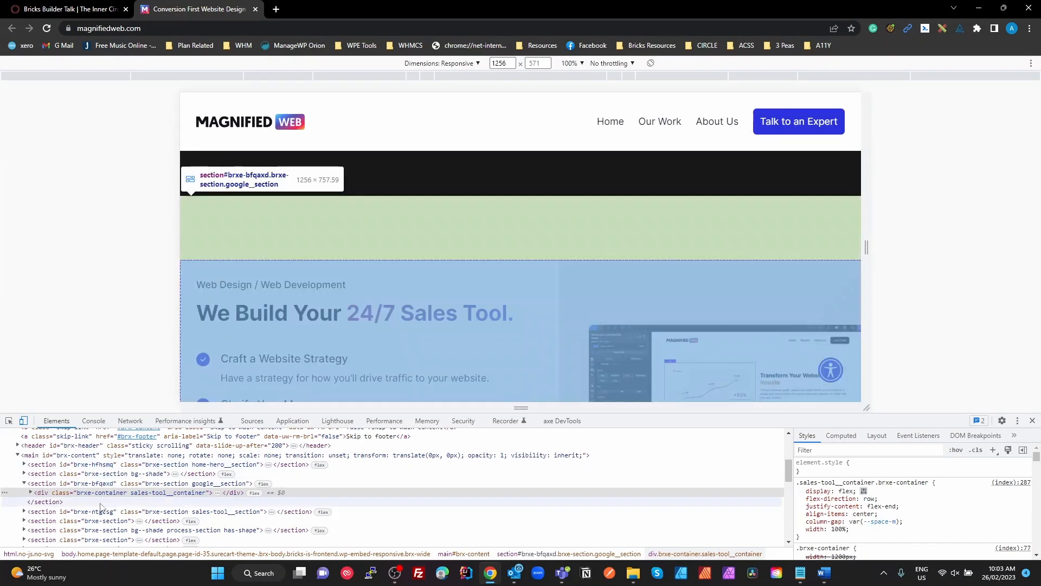
# Step: Expand the sales-tool container and examine the sales-tool__content block's max-width, width and margin-left rules, including the section-padding-x variable
pyautogui.press('Right')
pyautogui.press('Right')
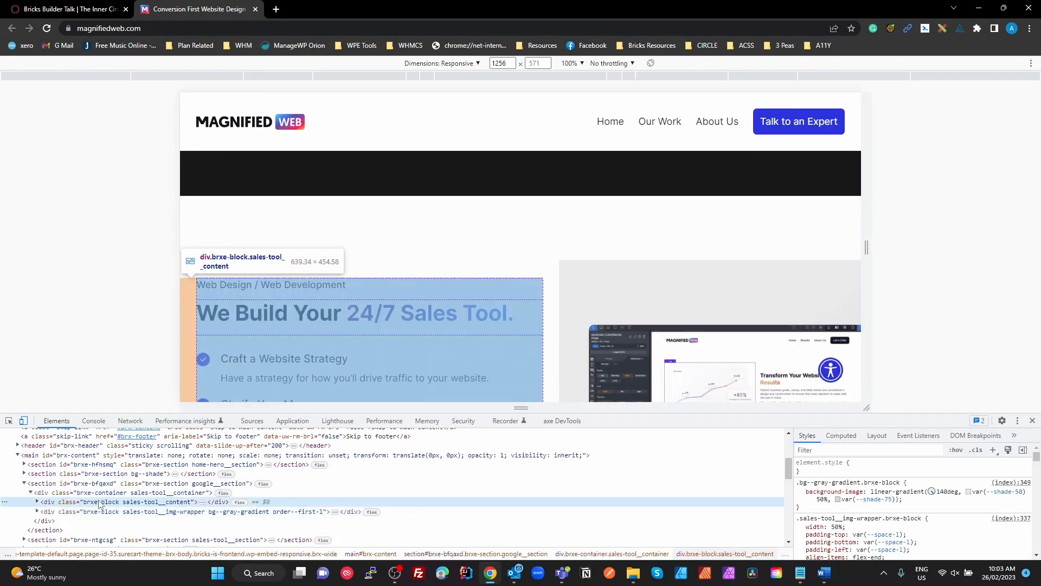
pyautogui.moveTo(796, 574)
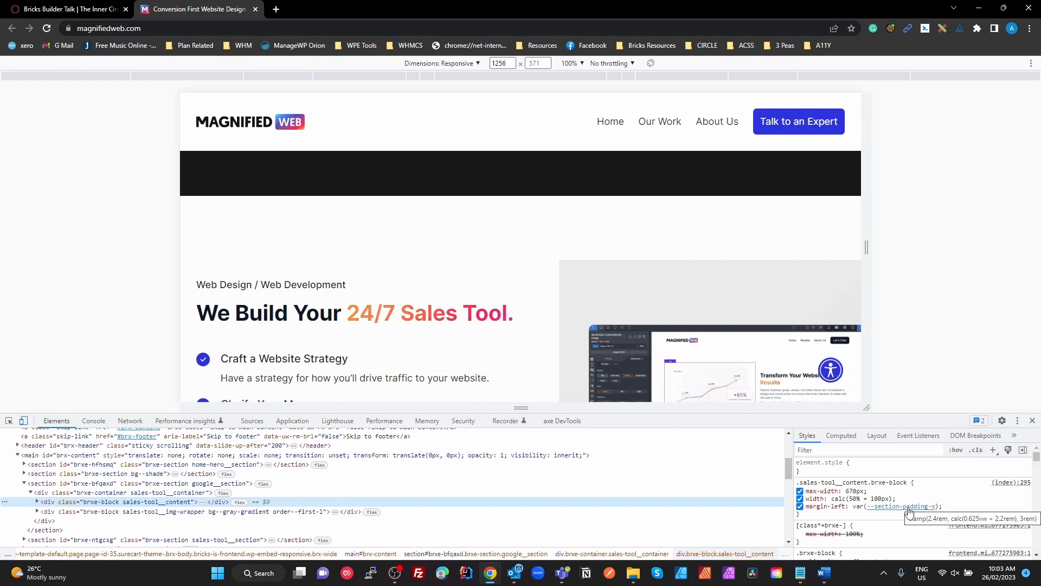
pyautogui.moveTo(911, 511)
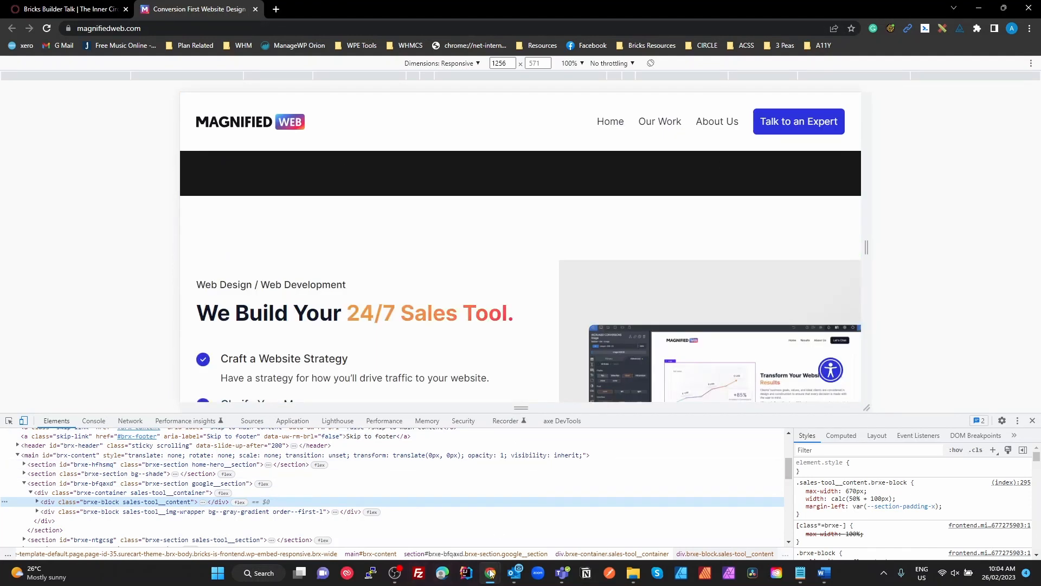
# Step: Switch to the Bricks builder's Scratch page, add a new section and delete its inner container
pyautogui.moveTo(490, 573)
pyautogui.click(453, 530)
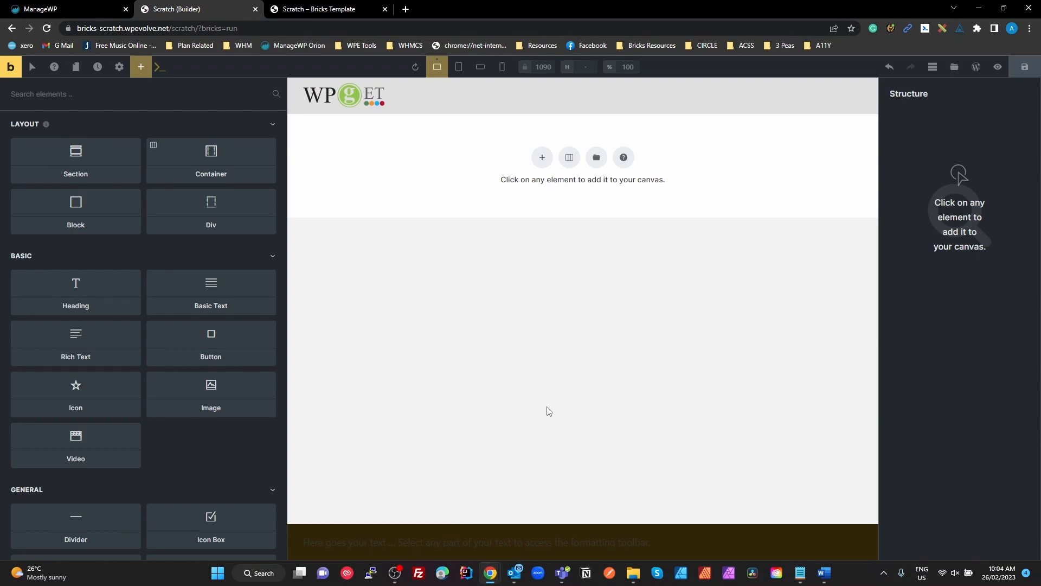
pyautogui.click(540, 159)
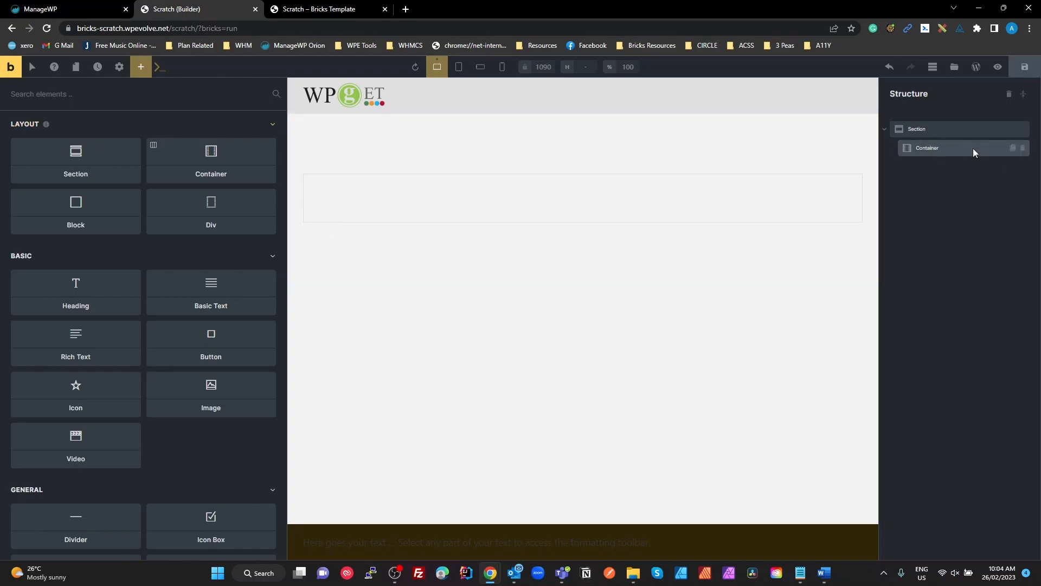
pyautogui.click(1023, 148)
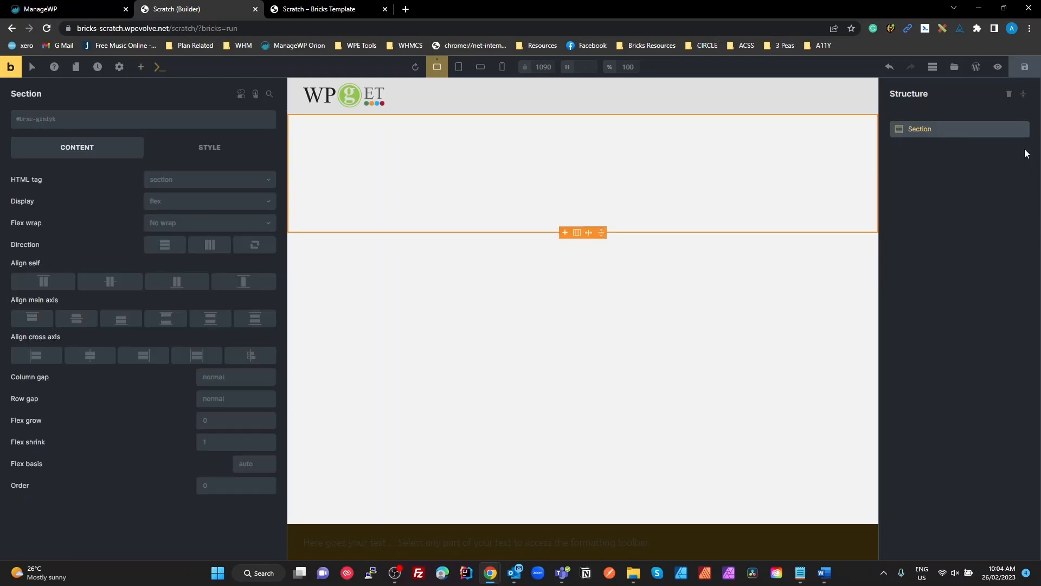
# Step: Rename the new section to grid-12-col-0-gap and assign it a CSS class of the same name
pyautogui.doubleClick(926, 129)
pyautogui.write('grid-12-col-0-gap')
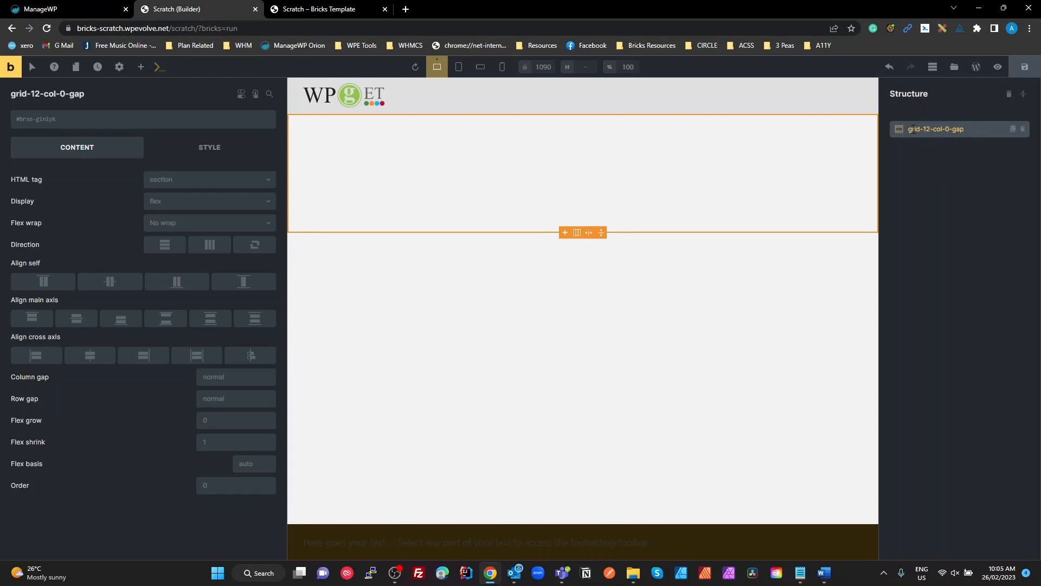
pyautogui.moveTo(910, 129); pyautogui.dragTo(980, 131)
pyautogui.hotkey('ctrl', 'c')
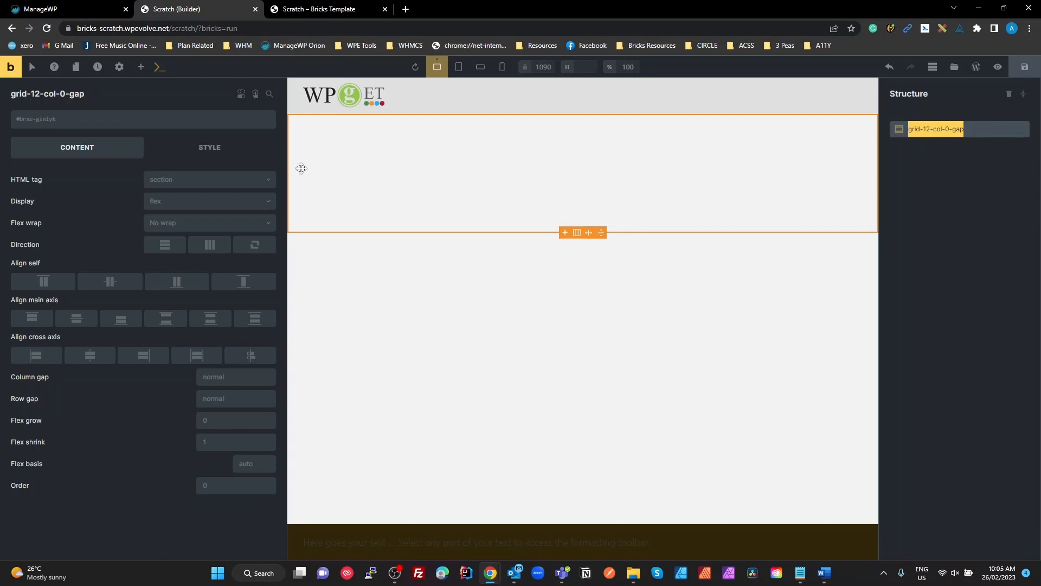
pyautogui.click(57, 124)
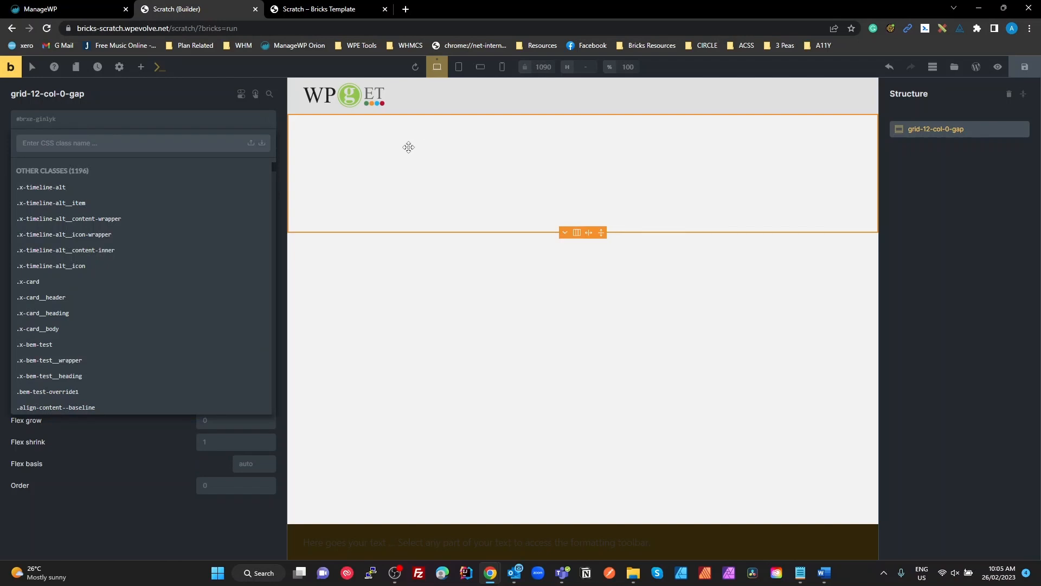
pyautogui.hotkey('ctrl', 'v')
pyautogui.press('Return')
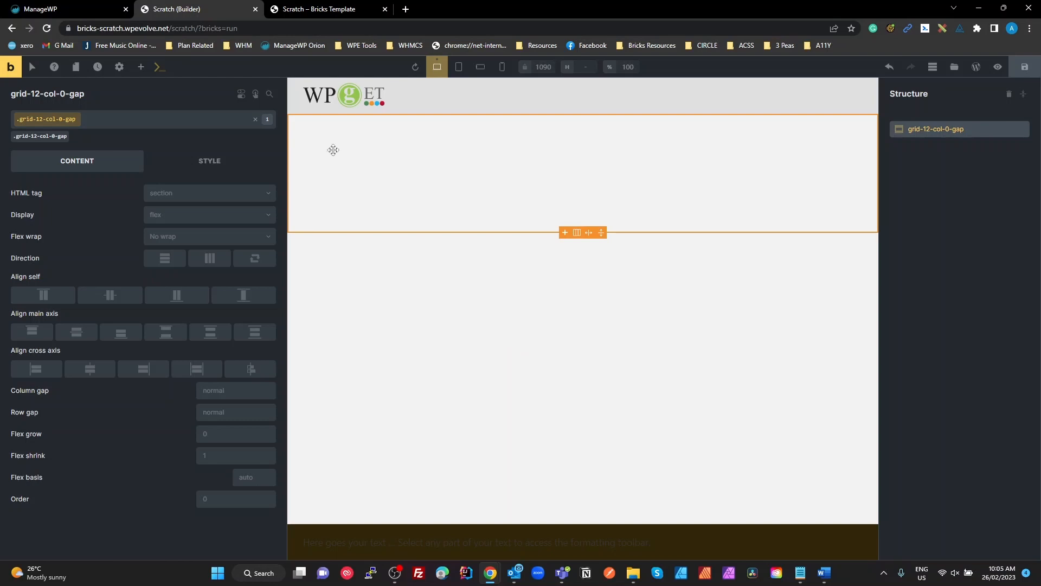
# Step: Set the left and right padding of the grid-12-col-0-gap class to 0
pyautogui.click(215, 163)
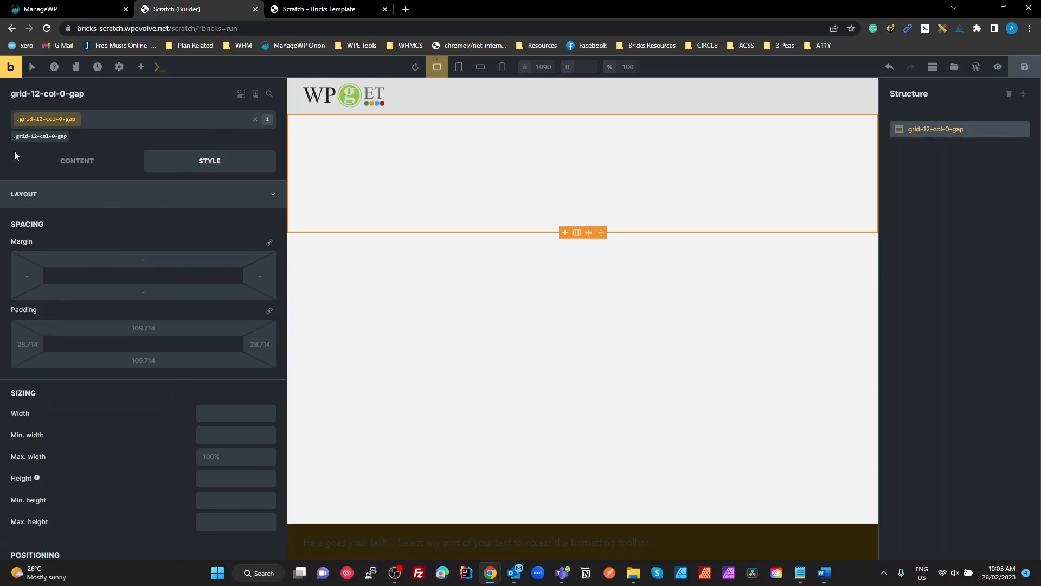
pyautogui.click(34, 337)
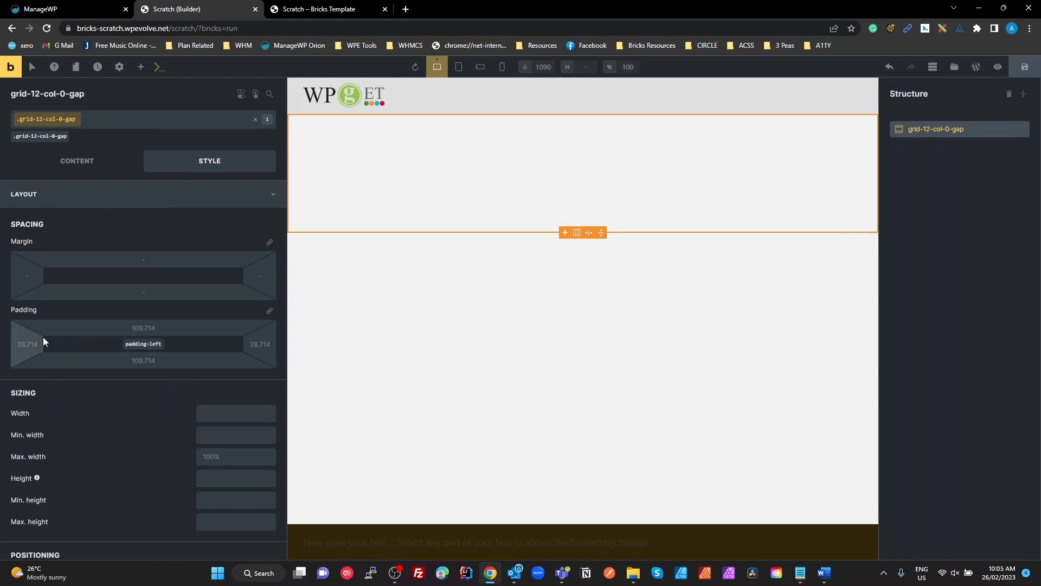
pyautogui.write('0')
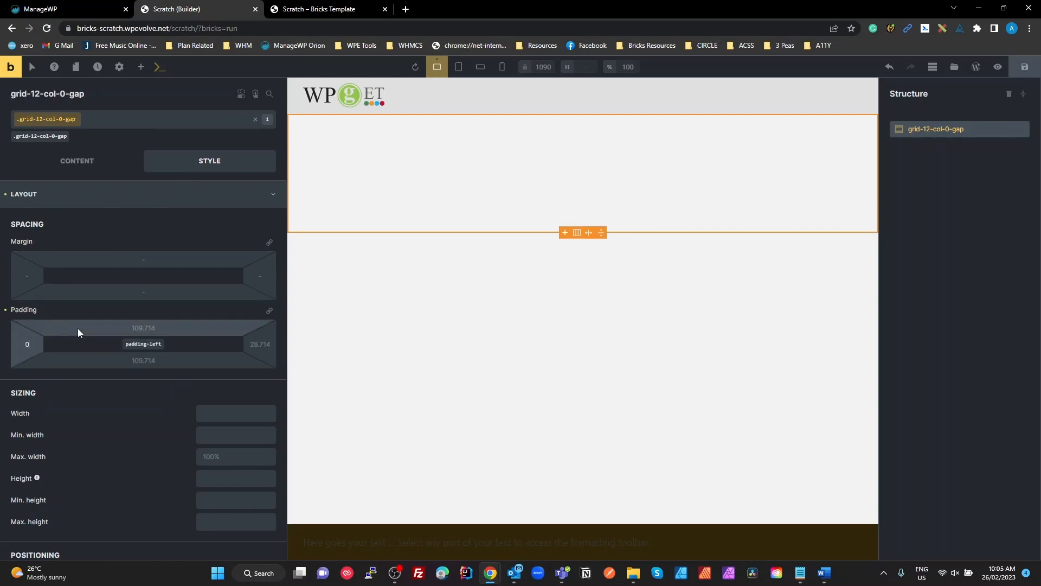
pyautogui.click(259, 344)
pyautogui.write('0')
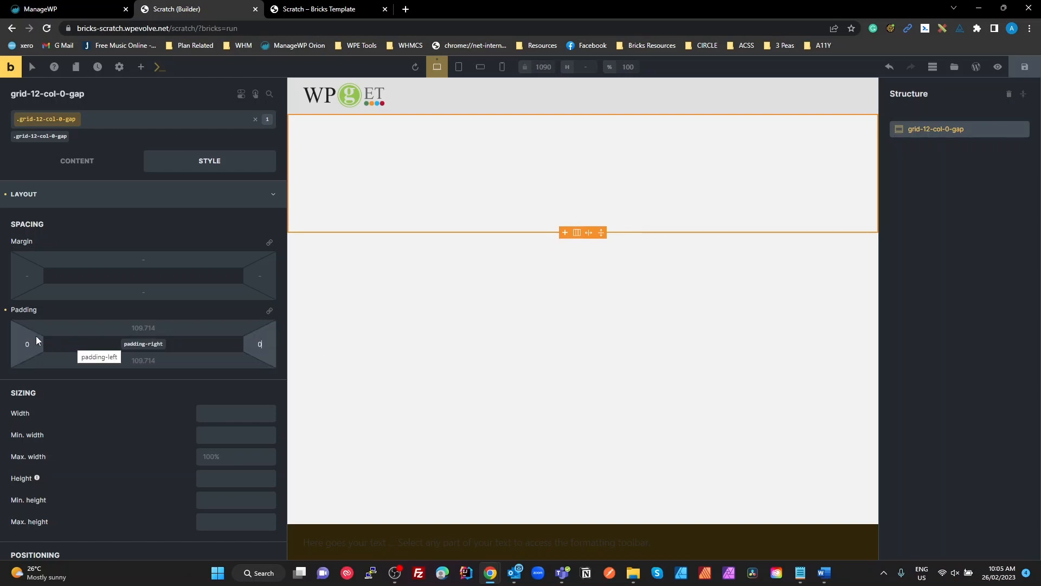
# Step: Set the display of the grid-12-col-0-gap class to grid
pyautogui.click(934, 131)
pyautogui.click(69, 161)
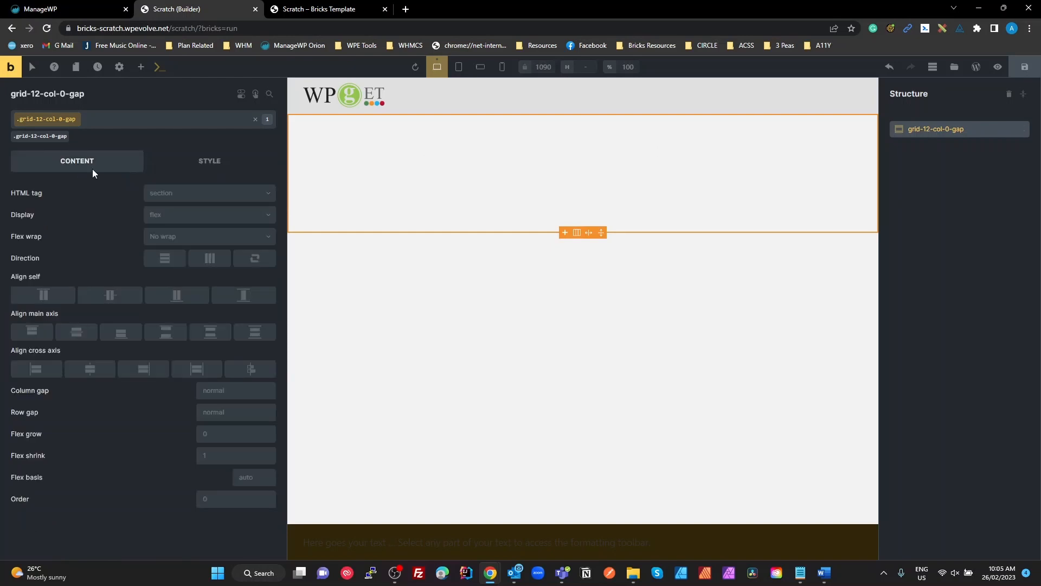
pyautogui.click(191, 217)
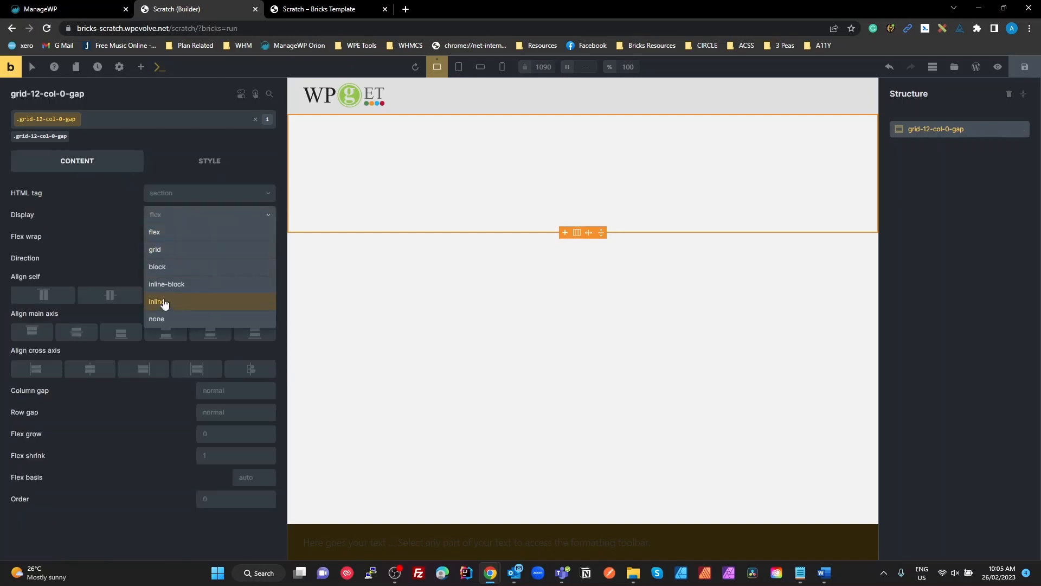
pyautogui.click(162, 250)
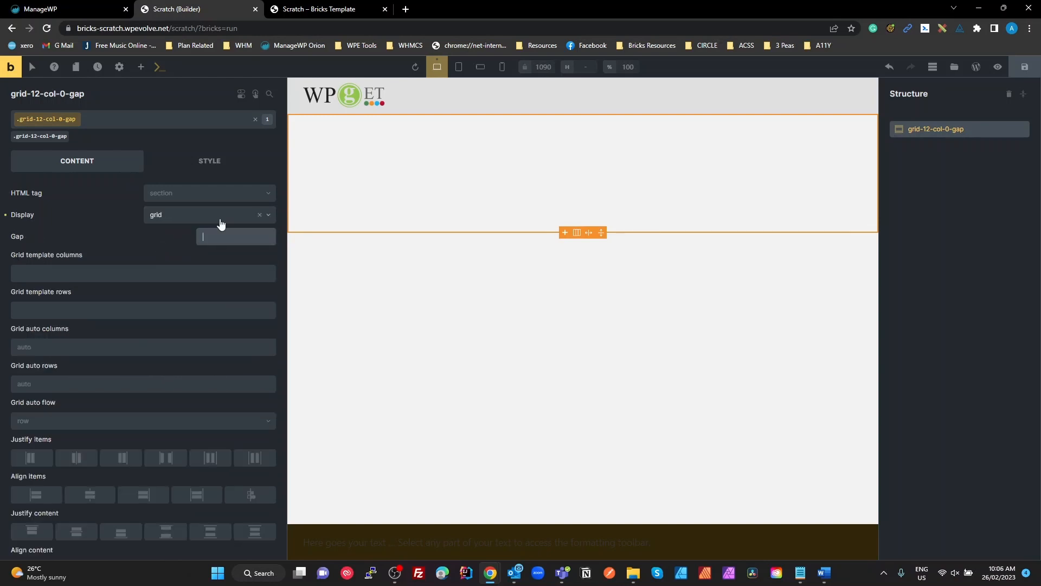
# Step: Set the gap of the grid-12-col-0-gap class to 0 and its grid template columns to repeat(12,1fr)
pyautogui.write('0')
pyautogui.click(156, 266)
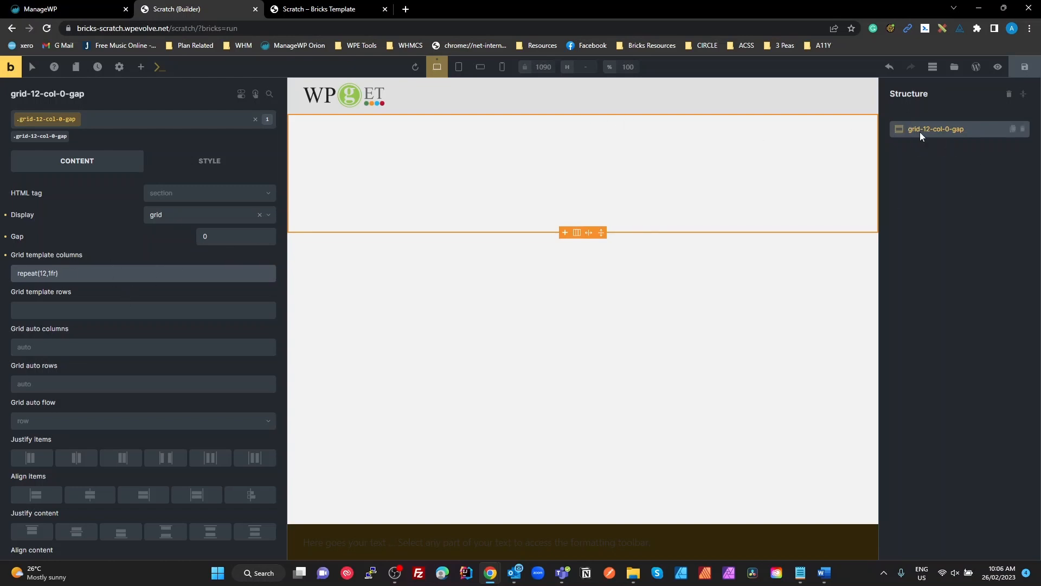
# Step: Add two Block elements inside the grid-12-col-0-gap section
pyautogui.click(141, 67)
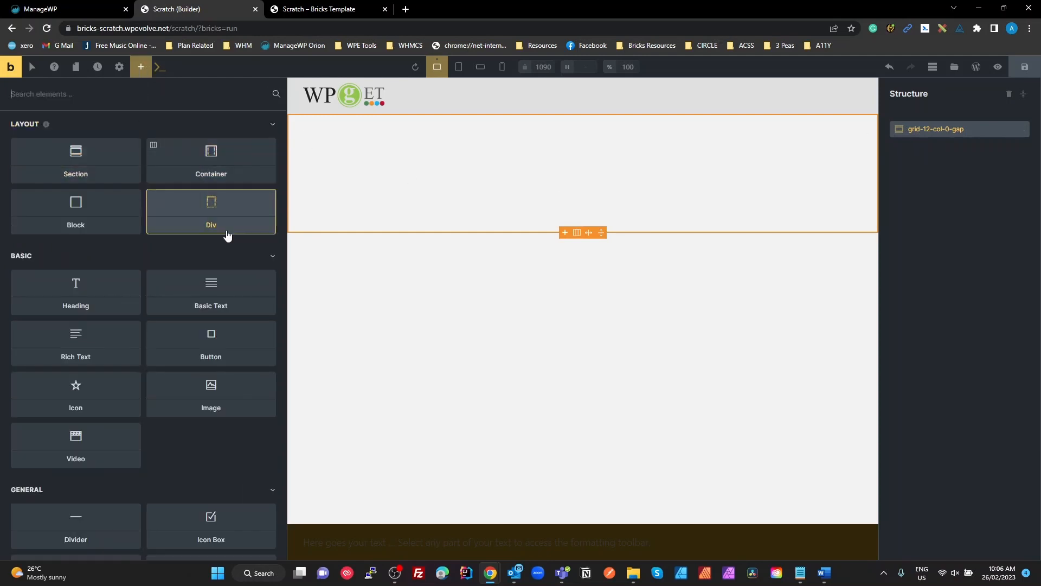
pyautogui.click(88, 217)
pyautogui.click(91, 218)
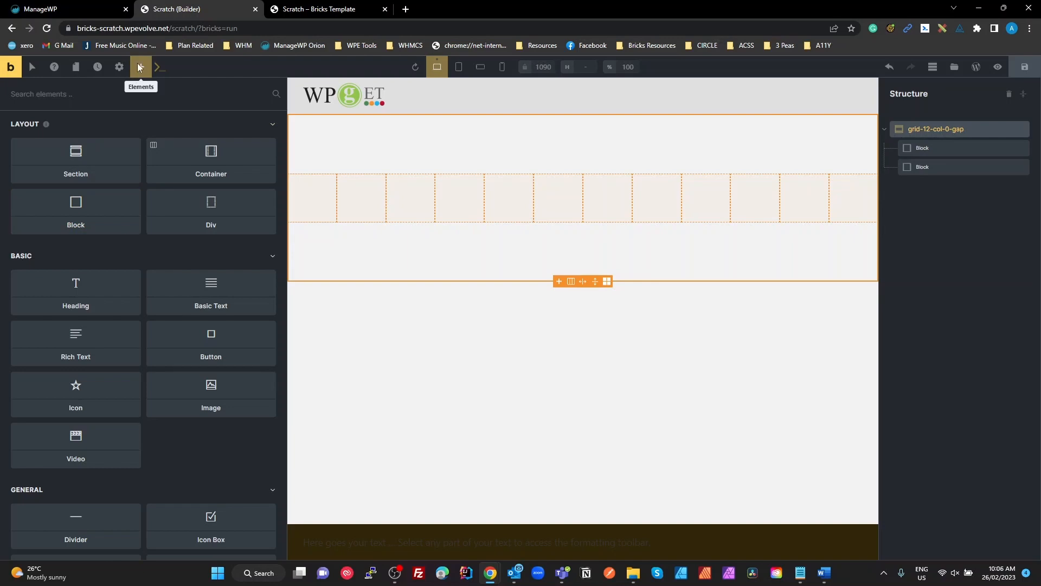
# Step: Add a second section below the grid section, select its container and open the remote templates
pyautogui.click(135, 143)
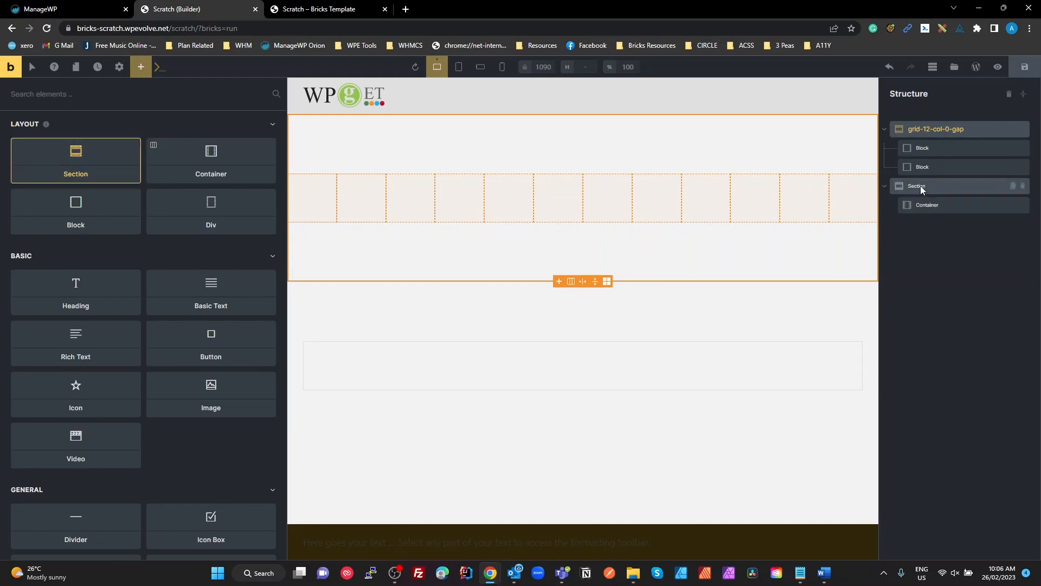
pyautogui.click(951, 203)
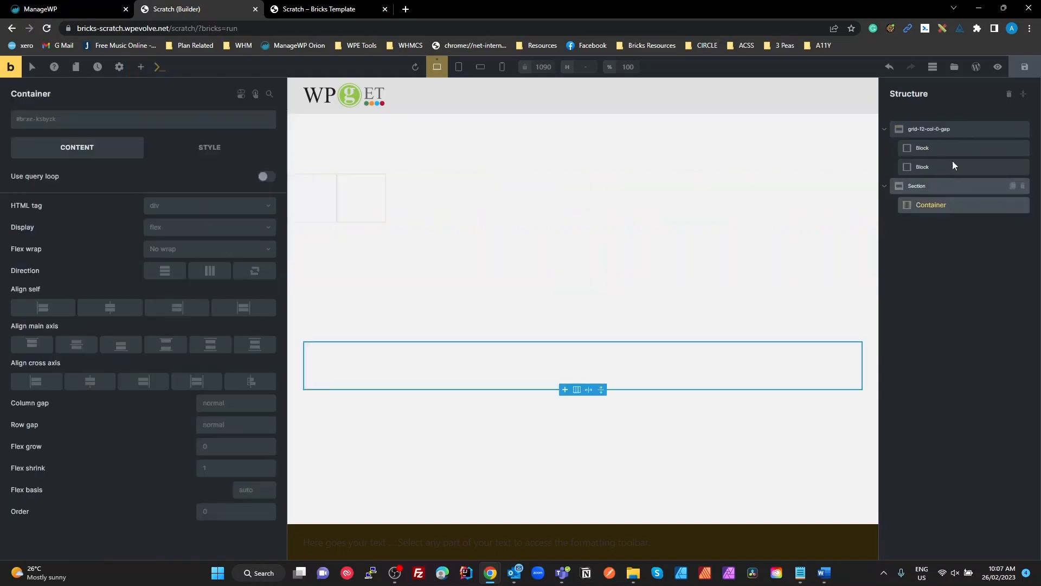
pyautogui.click(952, 69)
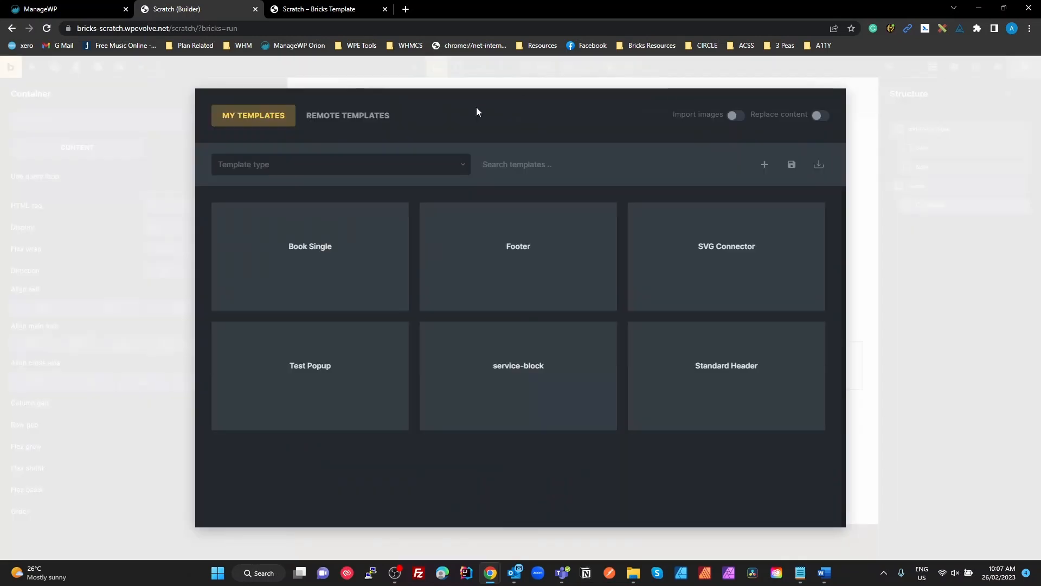
pyautogui.click(379, 116)
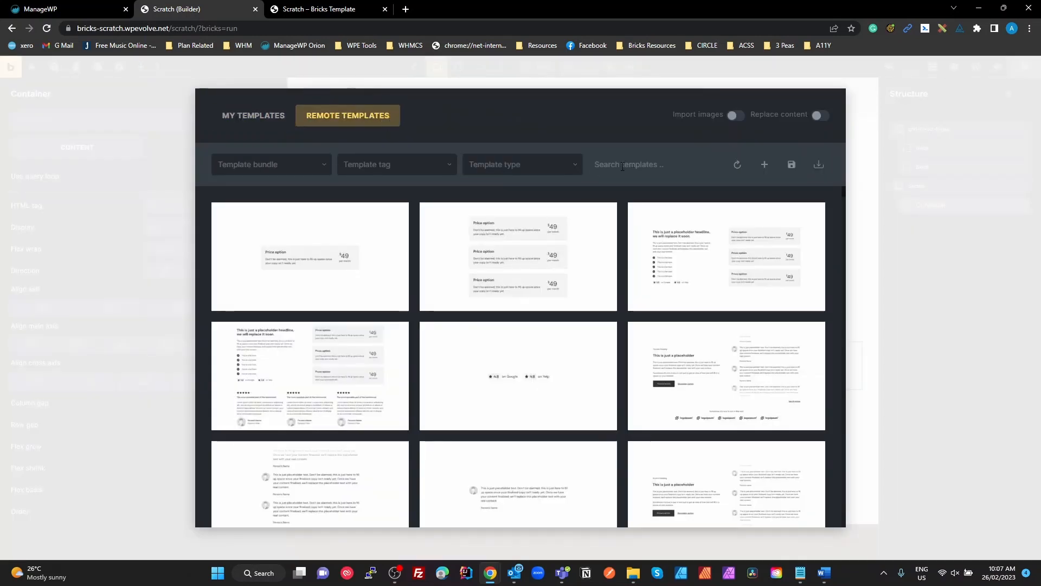
# Step: Search the remote templates for "featured" and clear the search
pyautogui.click(629, 164)
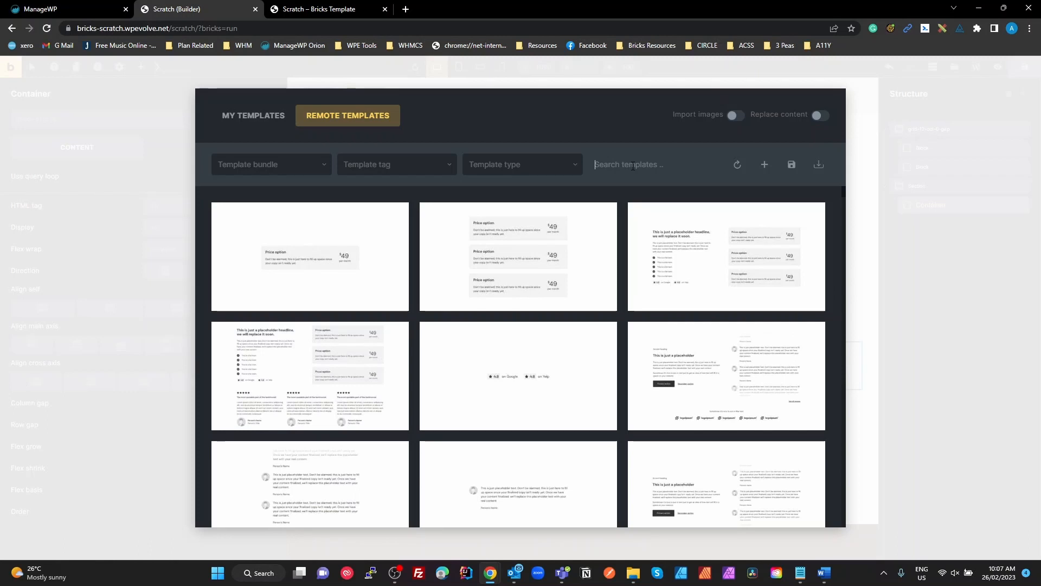
pyautogui.write('f')
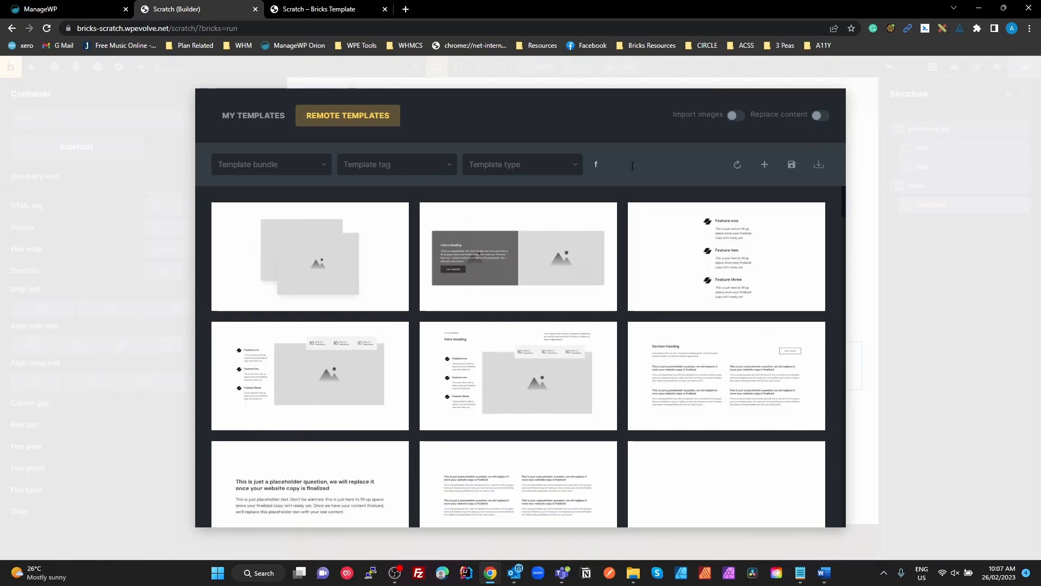
pyautogui.write('eatured')
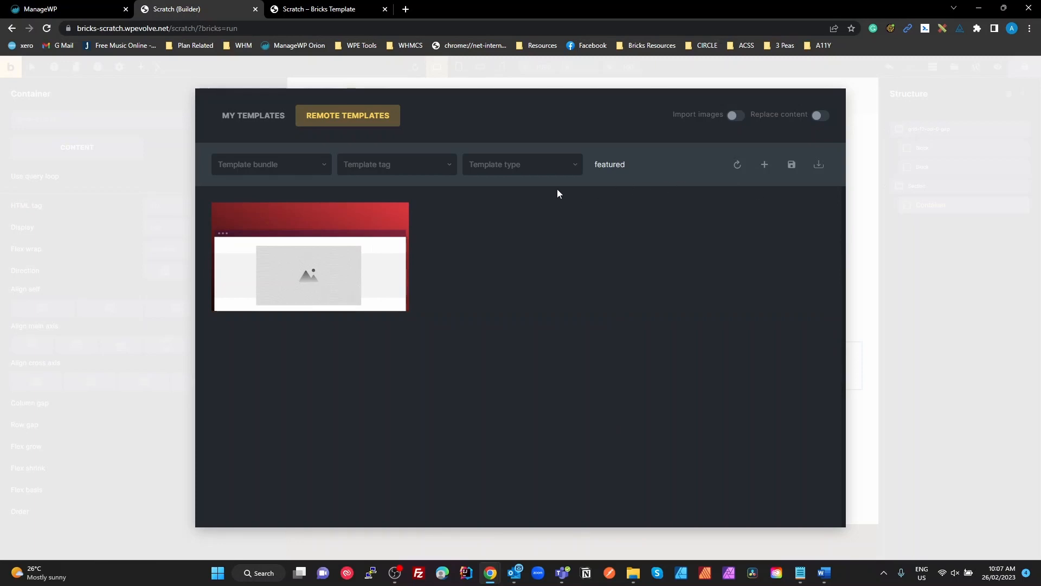
pyautogui.moveTo(297, 270)
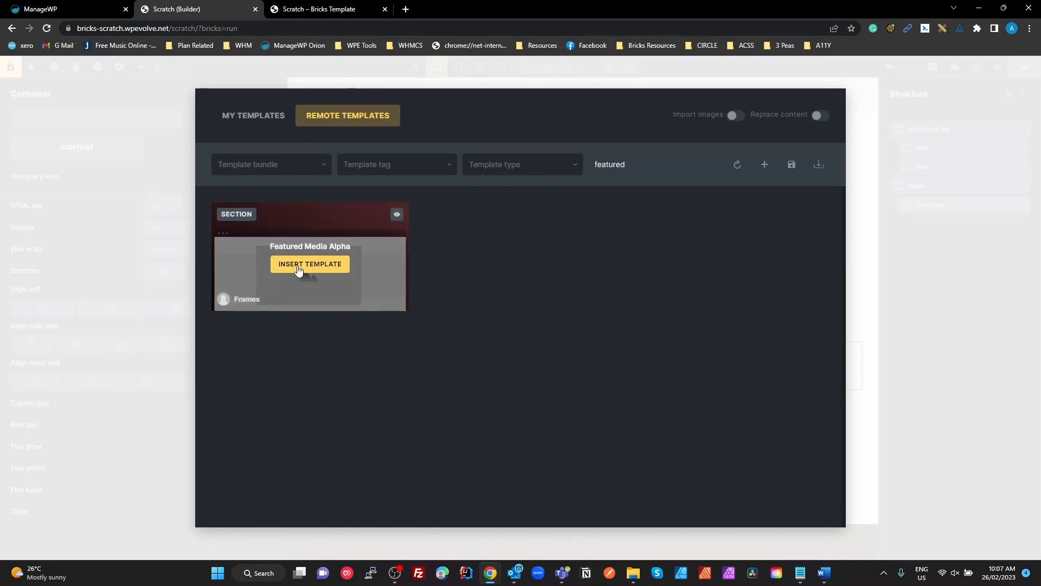
pyautogui.doubleClick(602, 173)
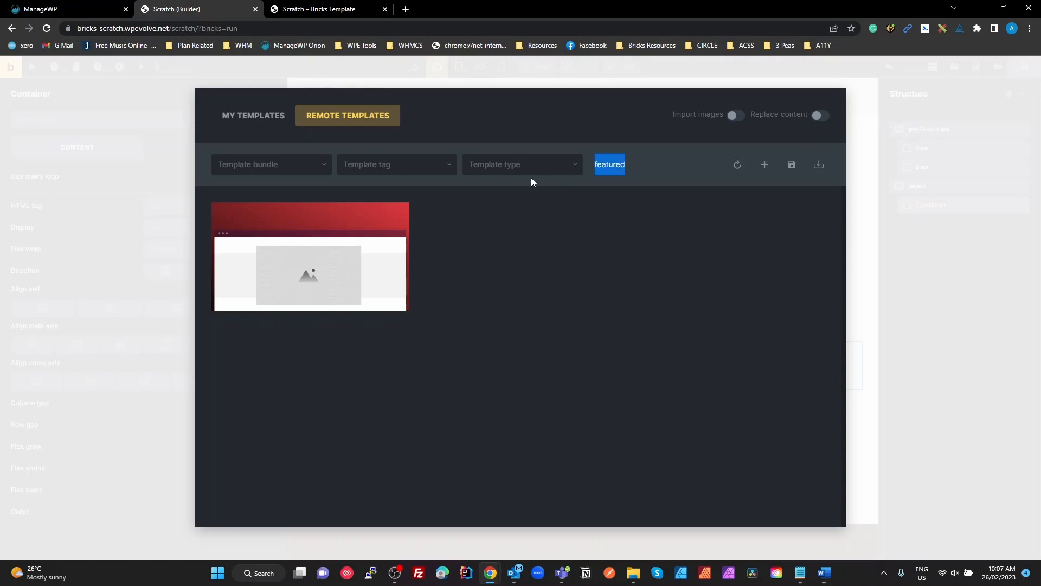
pyautogui.press('BackSpace')
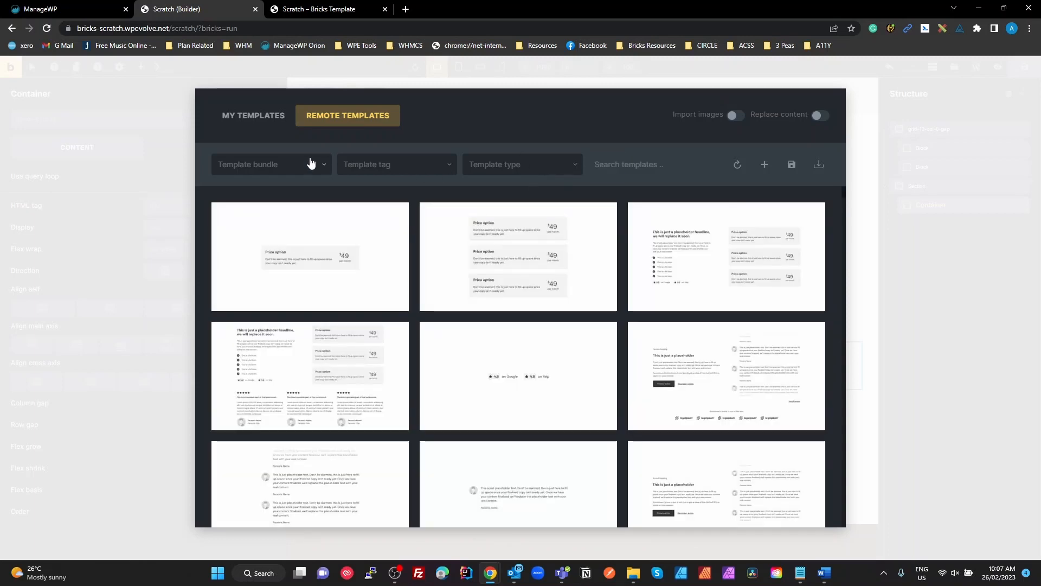
# Step: Search the remote templates for "feature" and insert the Feature Card Delta template
pyautogui.click(513, 170)
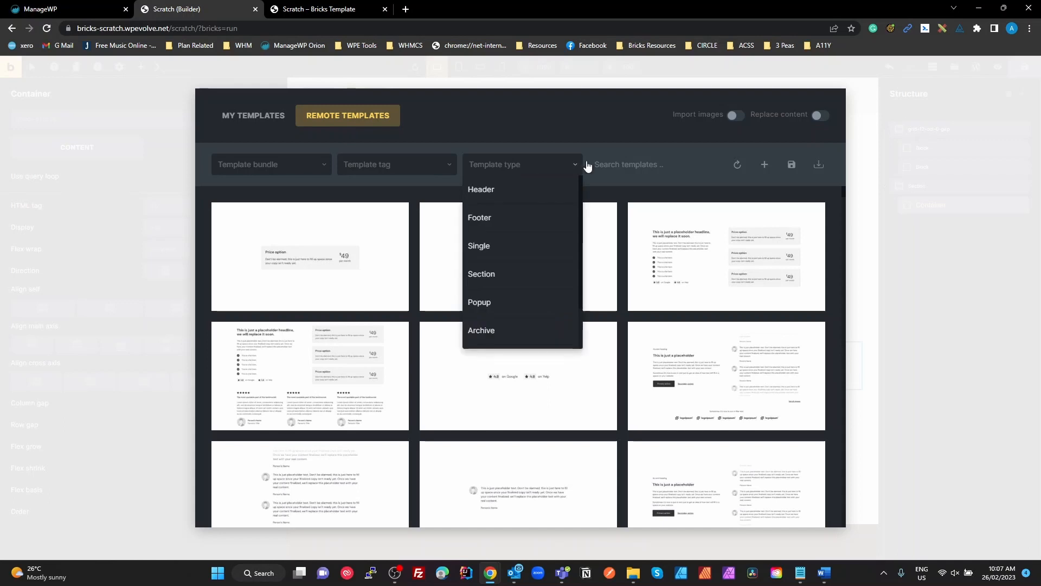
pyautogui.click(588, 165)
pyautogui.write('feature')
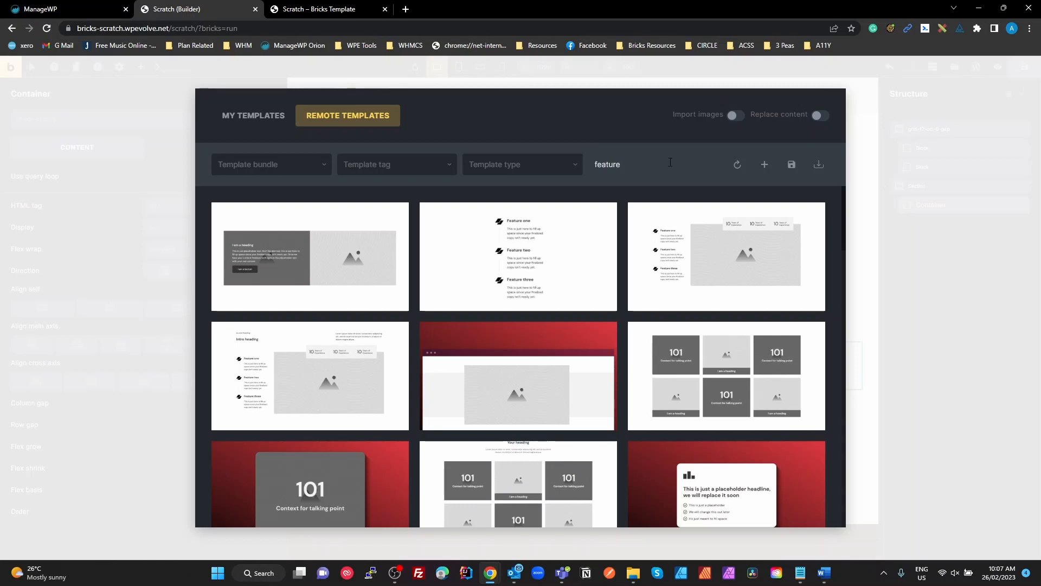
pyautogui.scroll(-2, 630, 397)
pyautogui.scroll(-10, 629, 397)
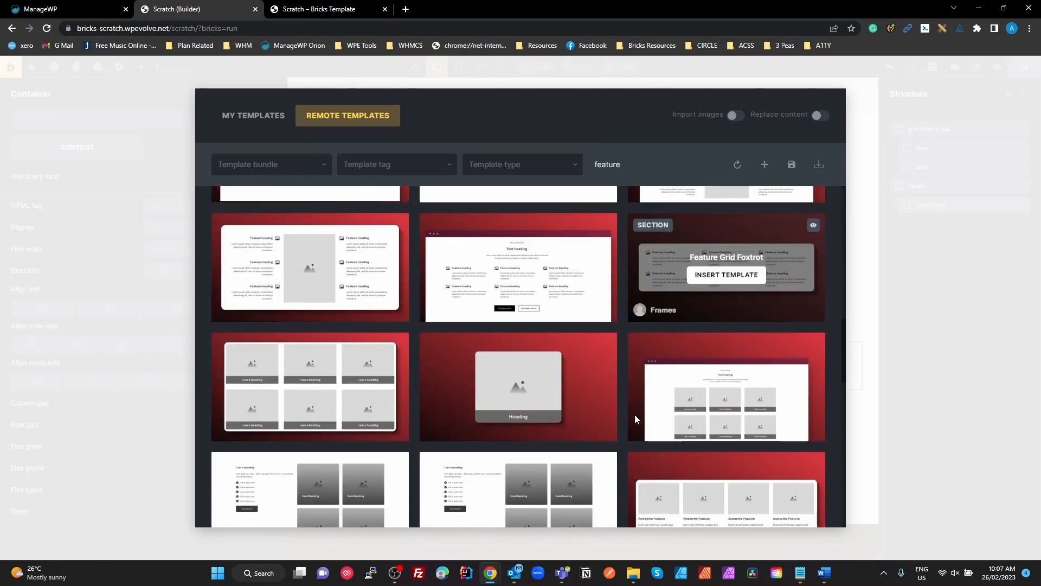
pyautogui.scroll(-8, 635, 419)
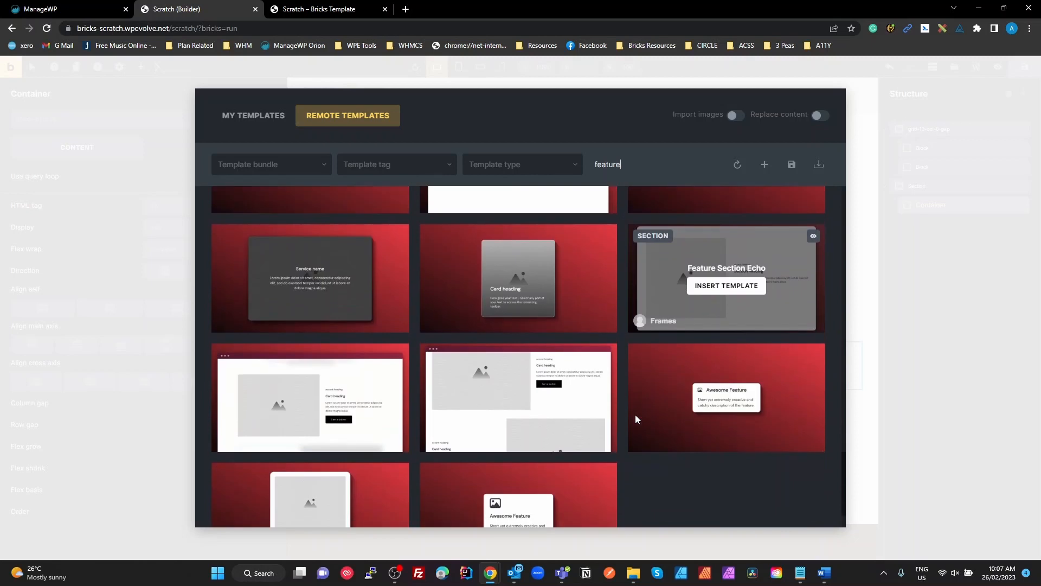
pyautogui.moveTo(293, 395)
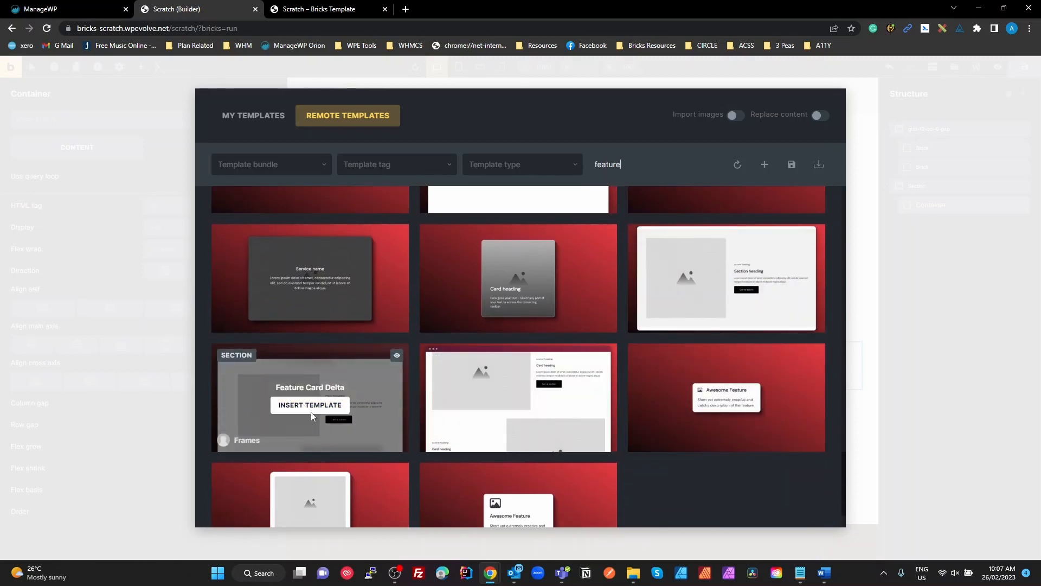
pyautogui.click(308, 405)
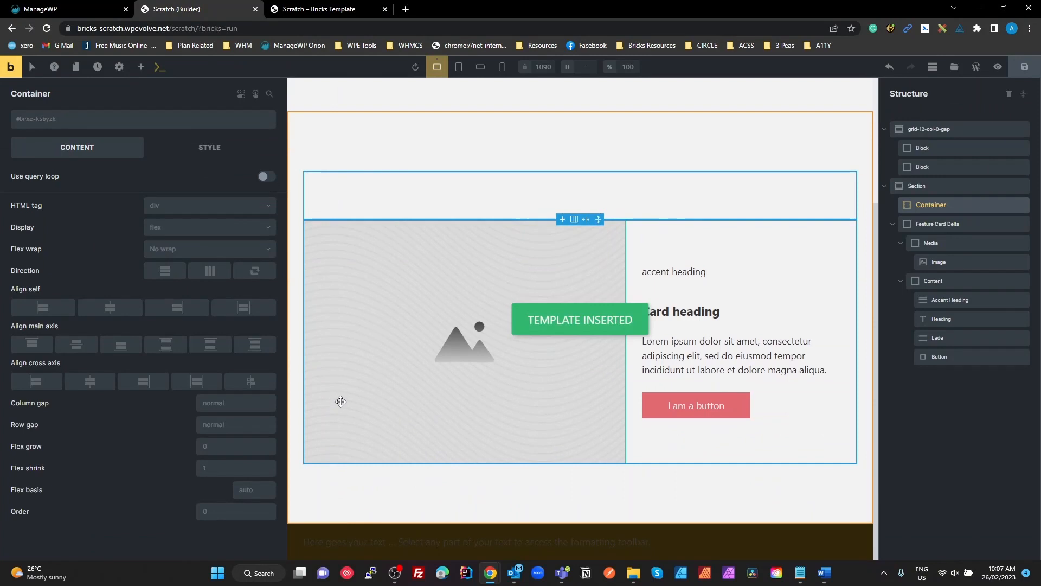
# Step: Move the Content and Media elements out of Feature Card Delta into the grid-12-col-0-gap section, with Content first
pyautogui.scroll(3, 564, 336)
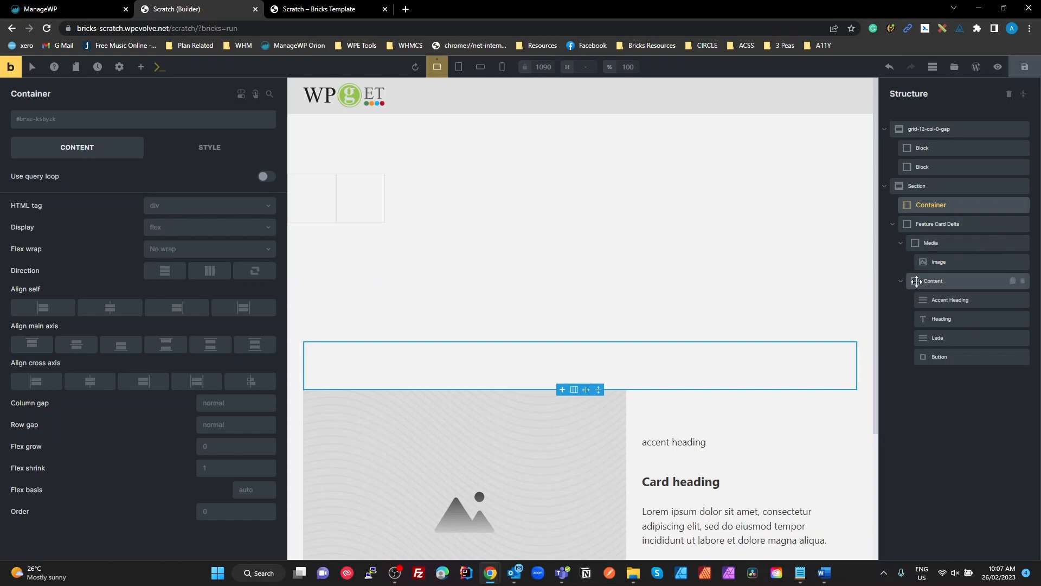
pyautogui.moveTo(916, 281); pyautogui.dragTo(915, 142)
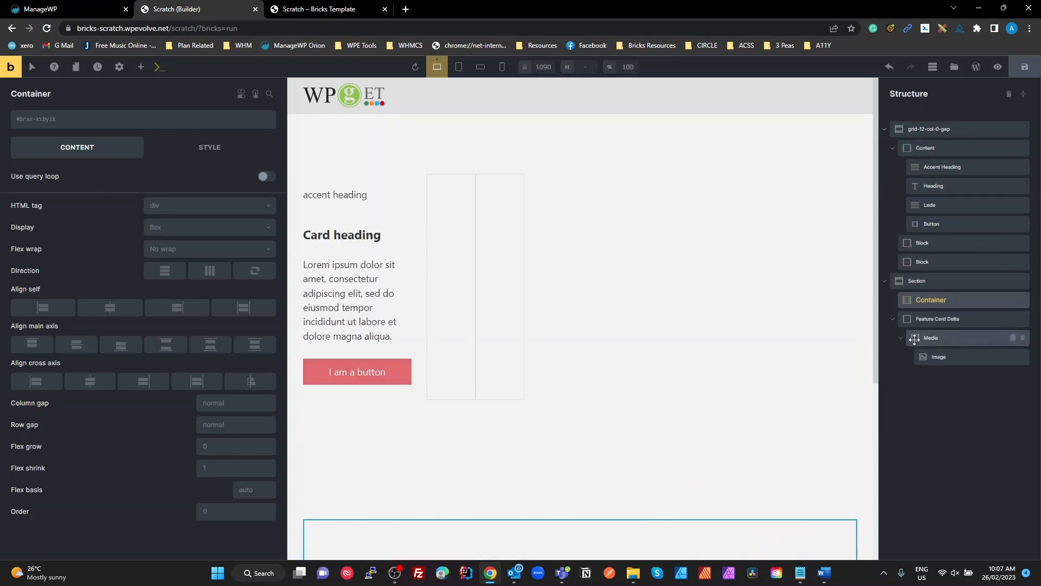
pyautogui.moveTo(915, 339); pyautogui.dragTo(926, 256)
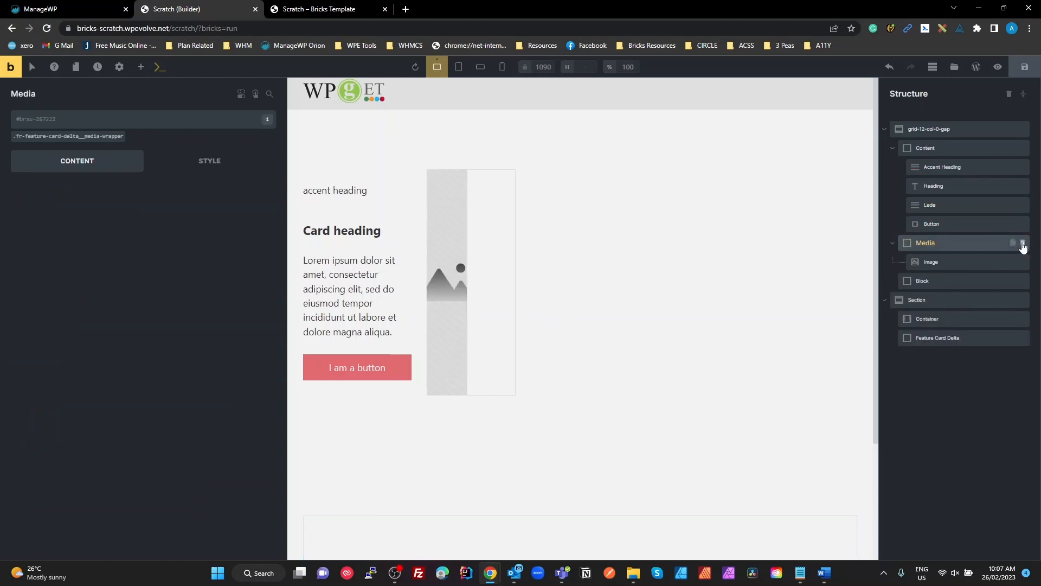
# Step: Delete the leftover empty block and the spare section that held the inserted template
pyautogui.click(1022, 281)
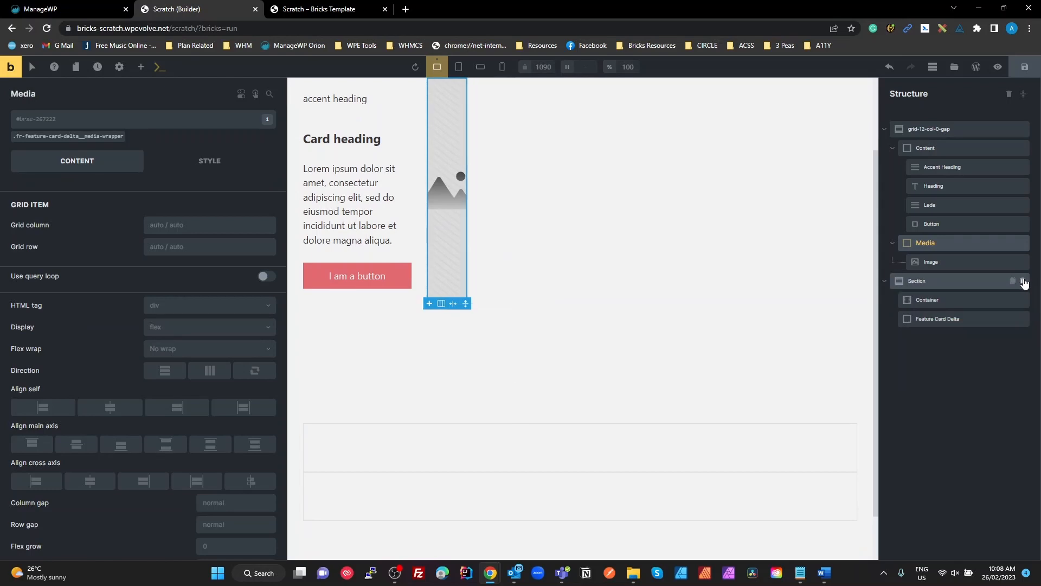
pyautogui.click(1023, 280)
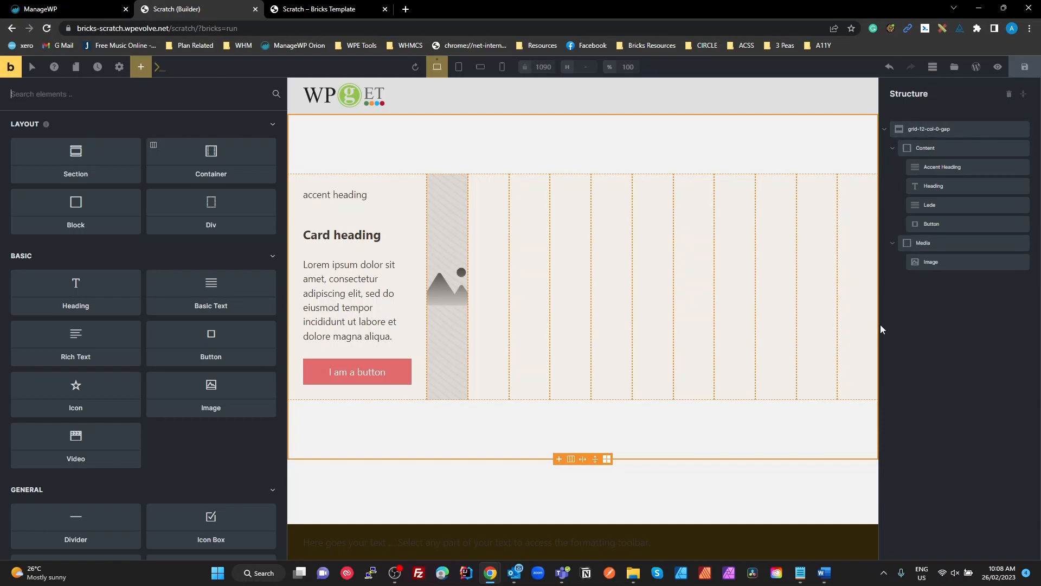
# Step: Save the page with Content and Media in the grid section and view it on the frontend
pyautogui.click(917, 148)
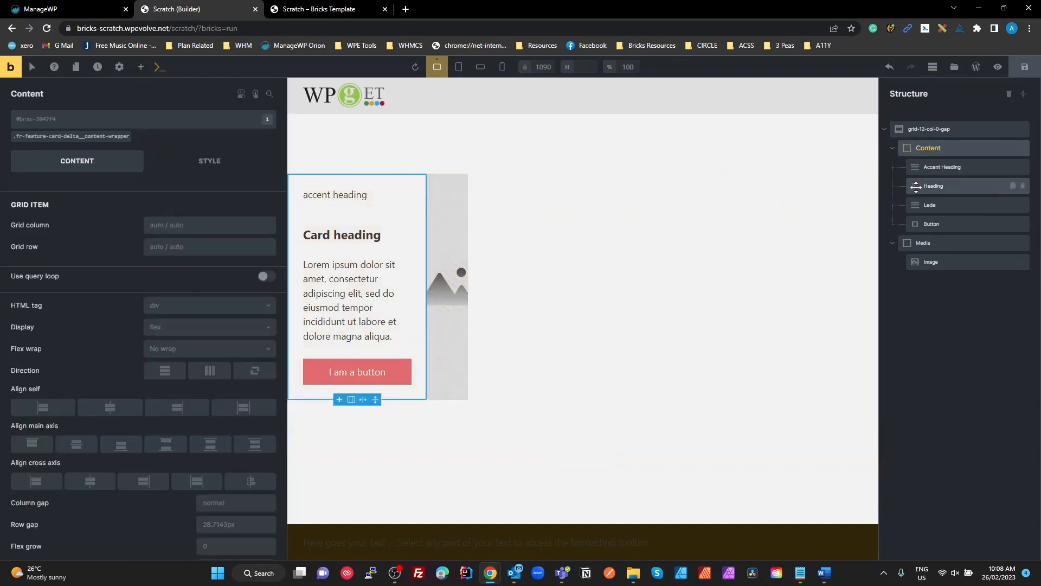
pyautogui.click(920, 245)
pyautogui.click(925, 129)
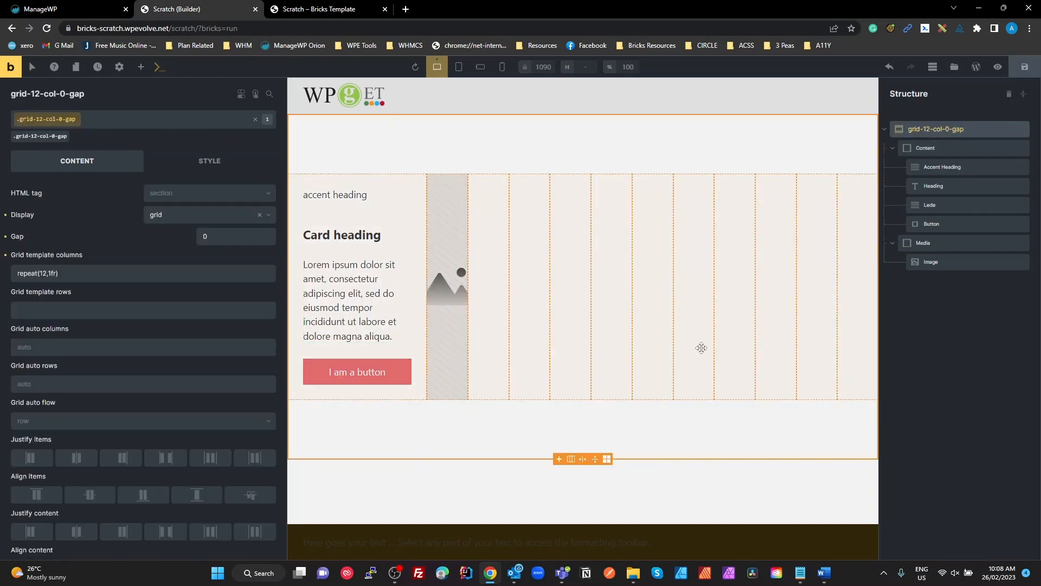
pyautogui.click(1024, 67)
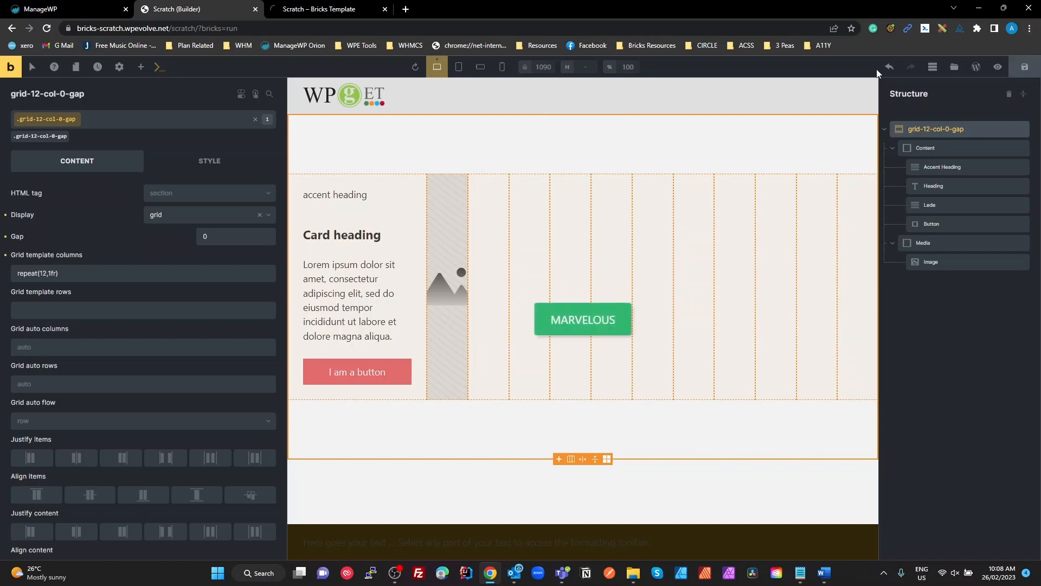
pyautogui.click(998, 67)
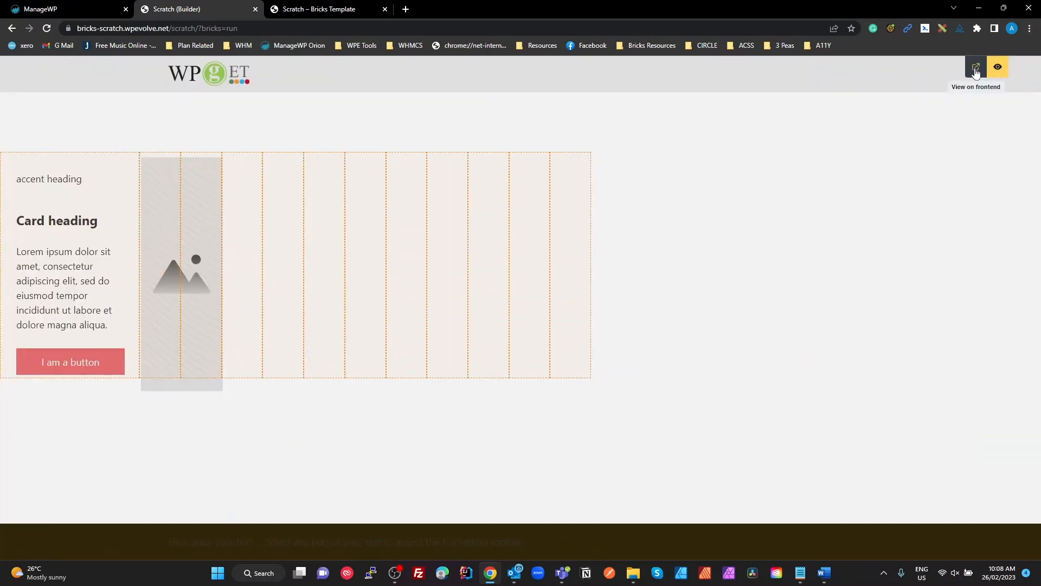
pyautogui.click(976, 69)
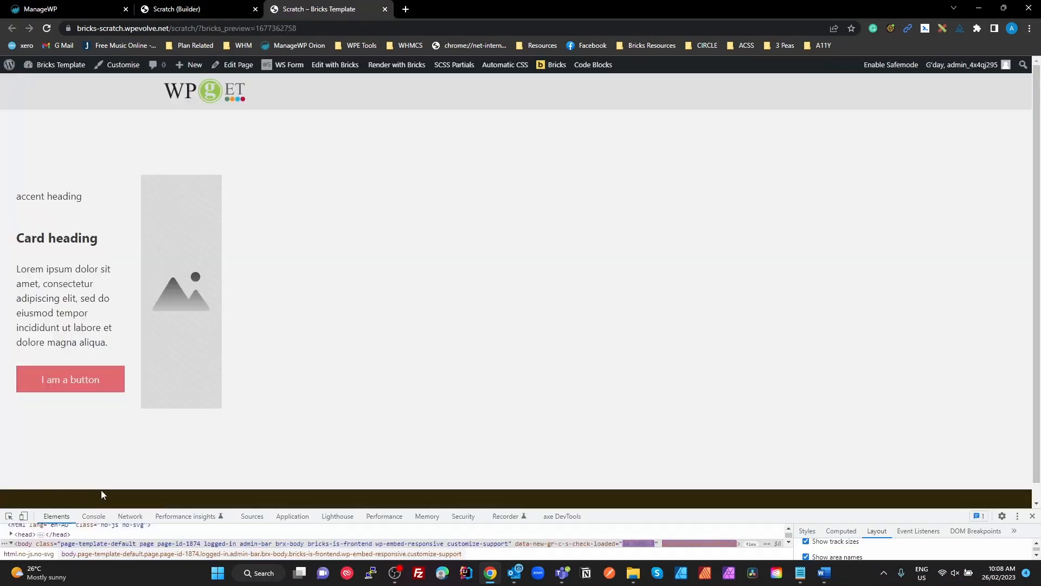
# Step: Enlarge the developer tools and show the grid overlay for the grid-12-col-0-gap section to examine its column lines
pyautogui.moveTo(614, 508); pyautogui.dragTo(352, 403)
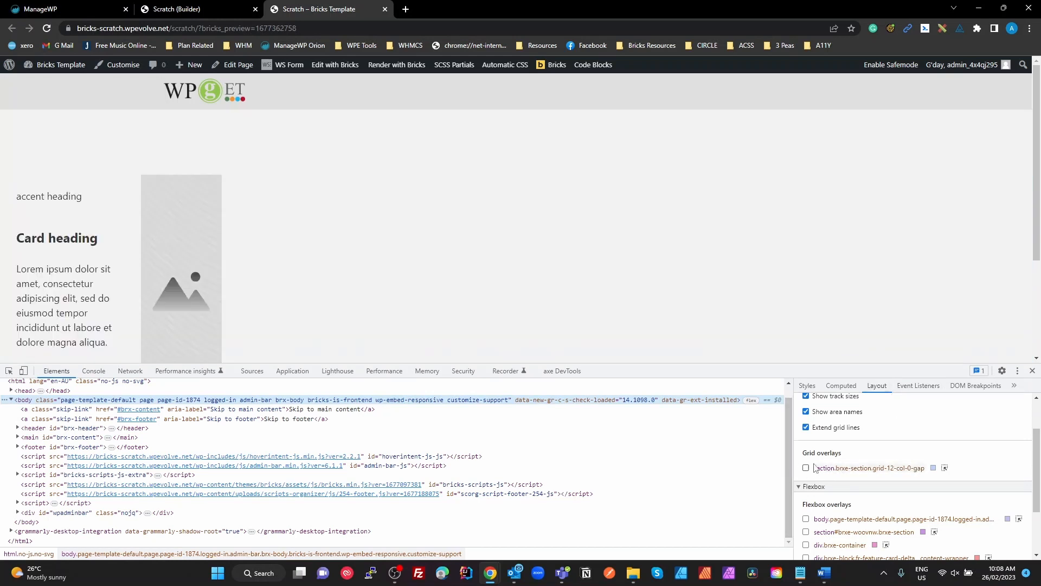
pyautogui.click(807, 468)
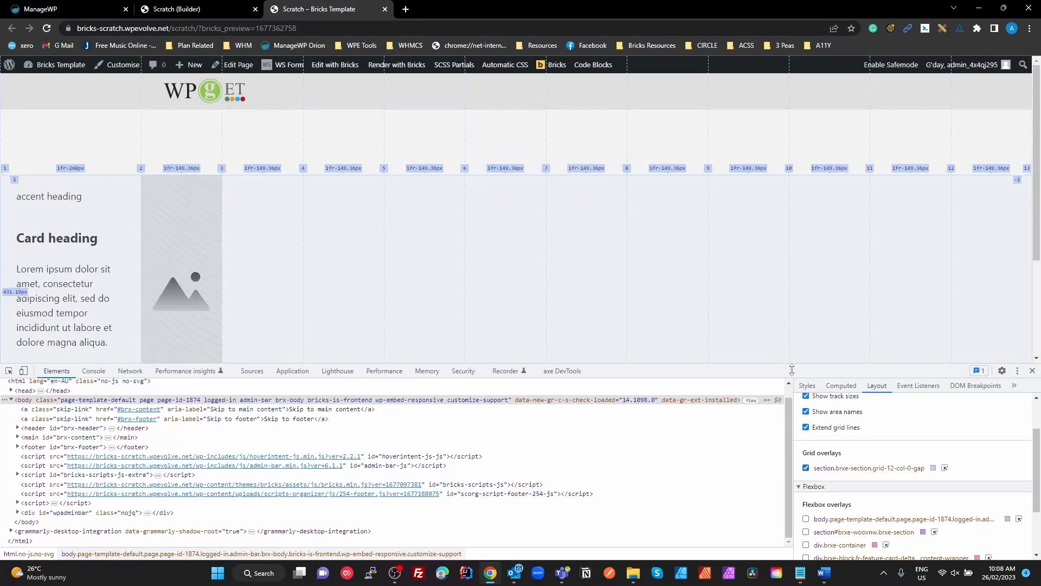
pyautogui.moveTo(792, 363); pyautogui.dragTo(707, 412)
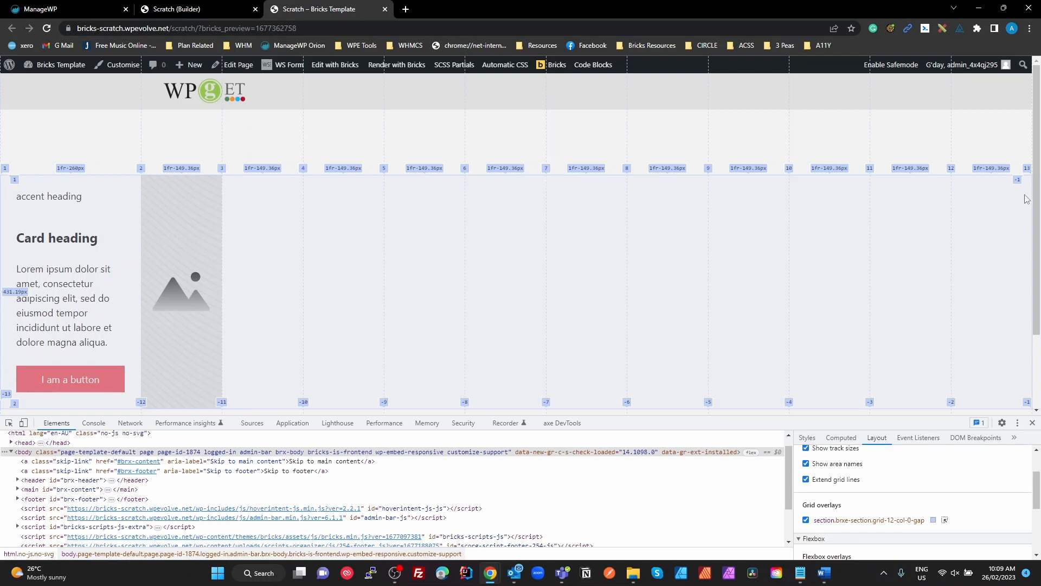
# Step: Back in the builder, set the Content element's grid column to 3/7
pyautogui.click(183, 12)
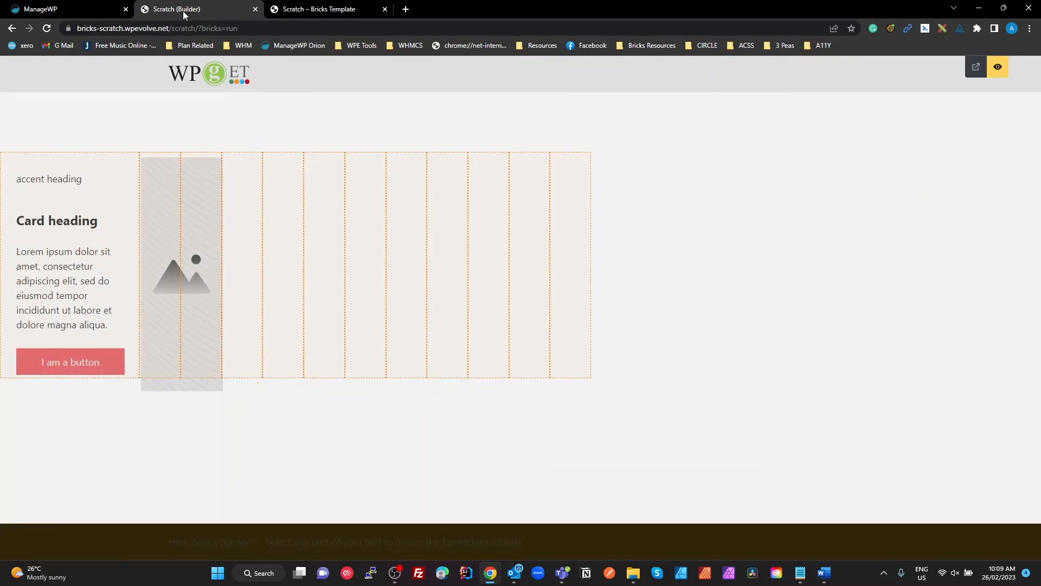
pyautogui.click(997, 67)
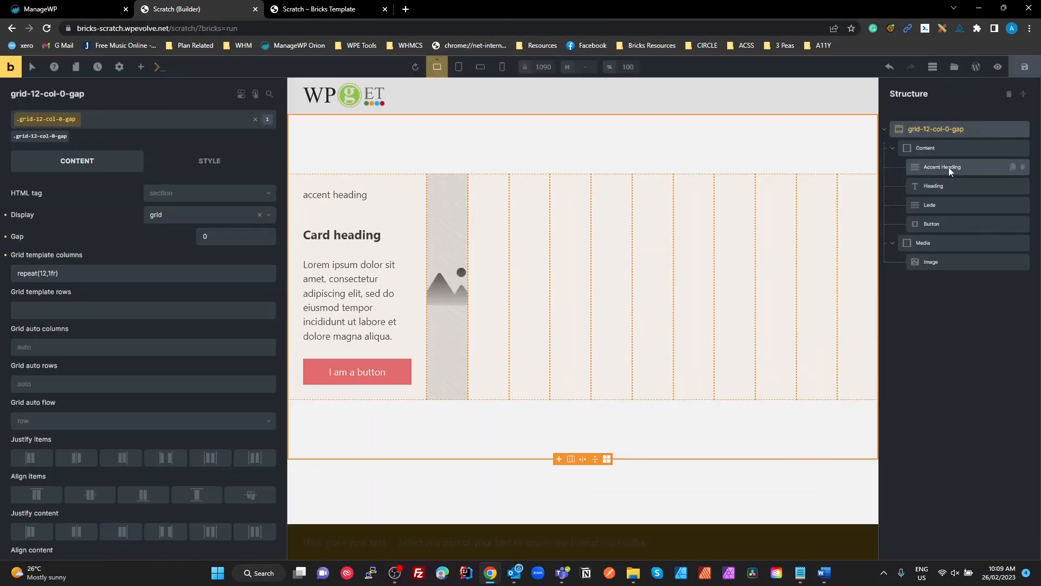
pyautogui.click(917, 154)
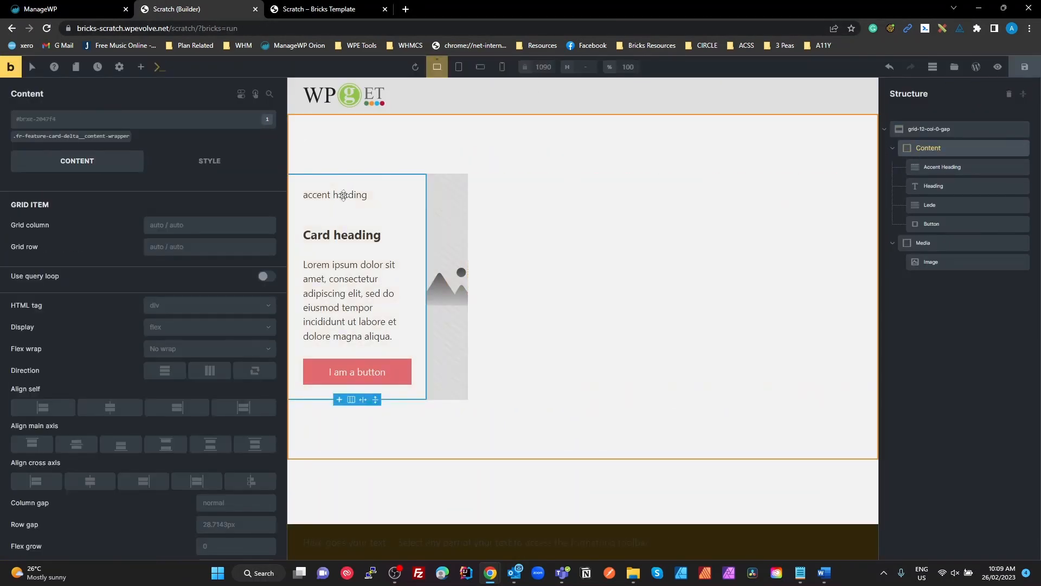
pyautogui.click(181, 224)
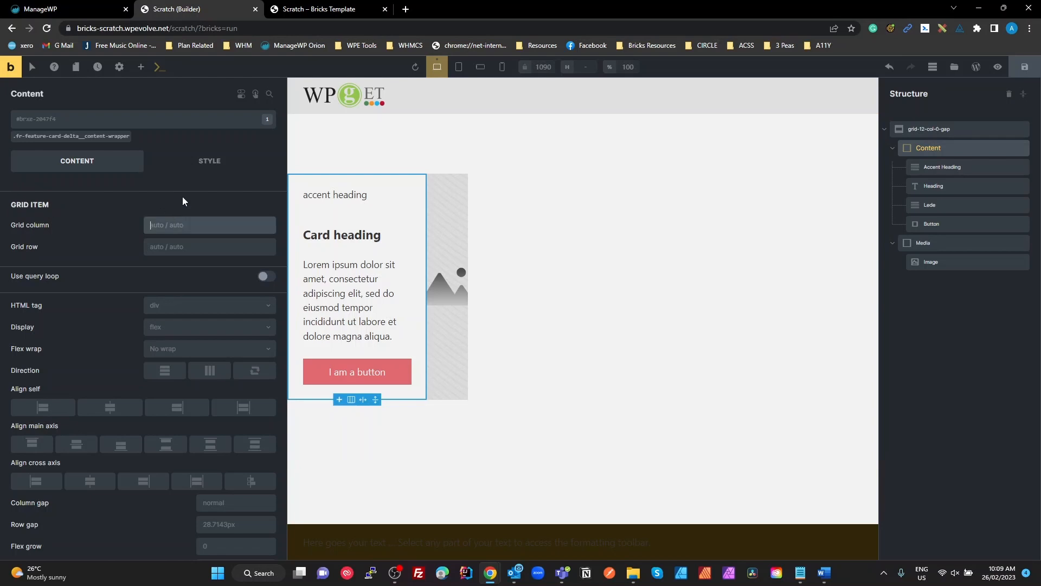
pyautogui.write('3/7')
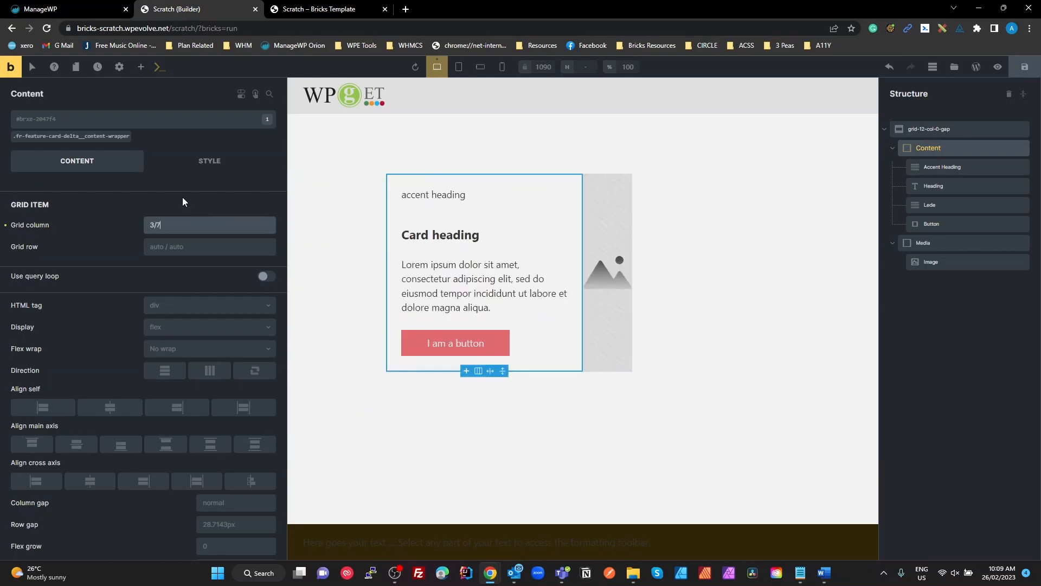
# Step: Set the Media element's grid column to 7/end
pyautogui.click(916, 242)
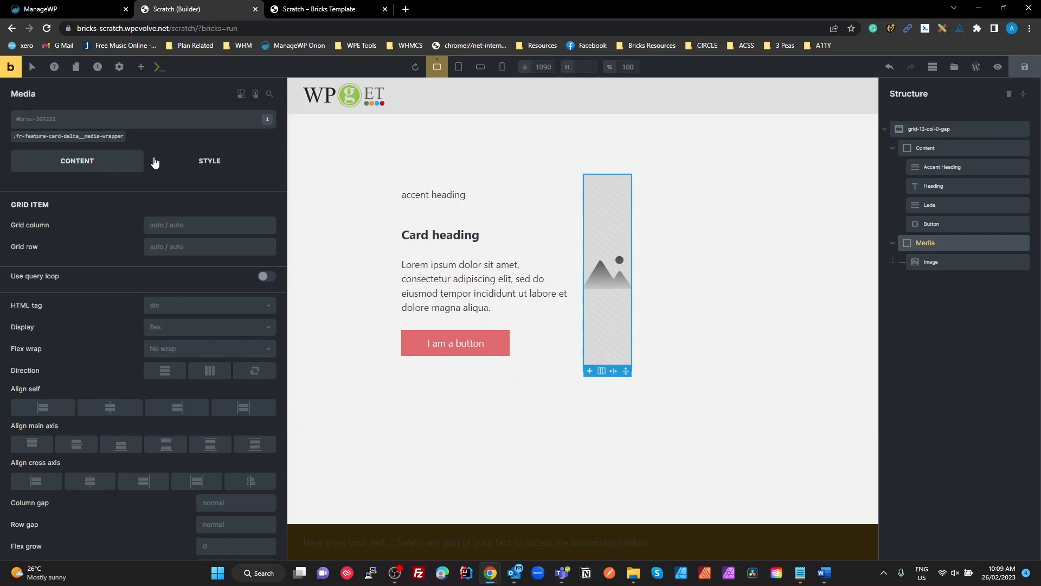
pyautogui.click(187, 227)
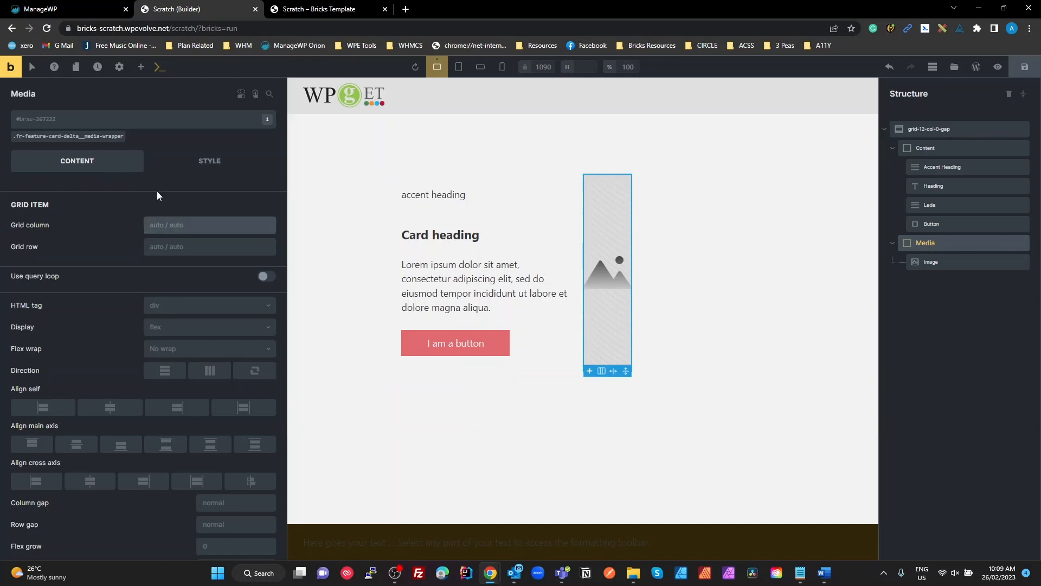
pyautogui.write('7/end')
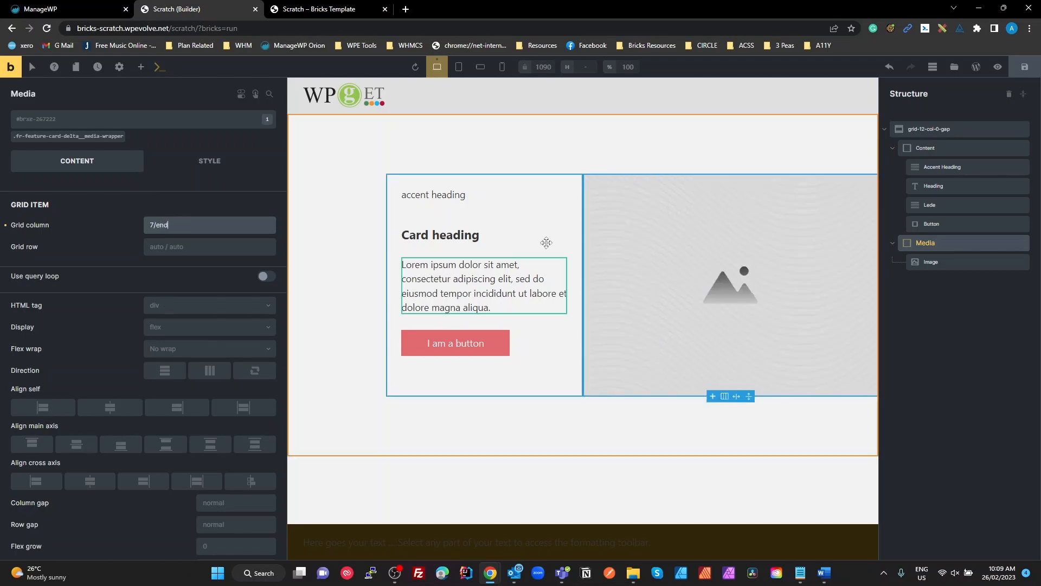
# Step: Replace the placeholder image in Media with the photo of a pine forest with green undergrowth from the media library
pyautogui.click(700, 246)
pyautogui.click(111, 261)
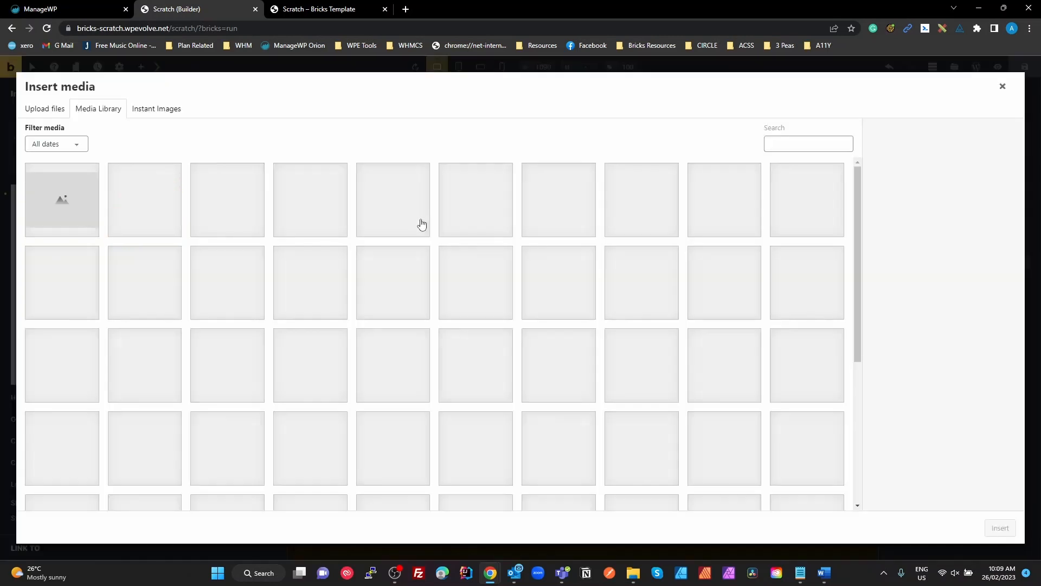
pyautogui.click(476, 290)
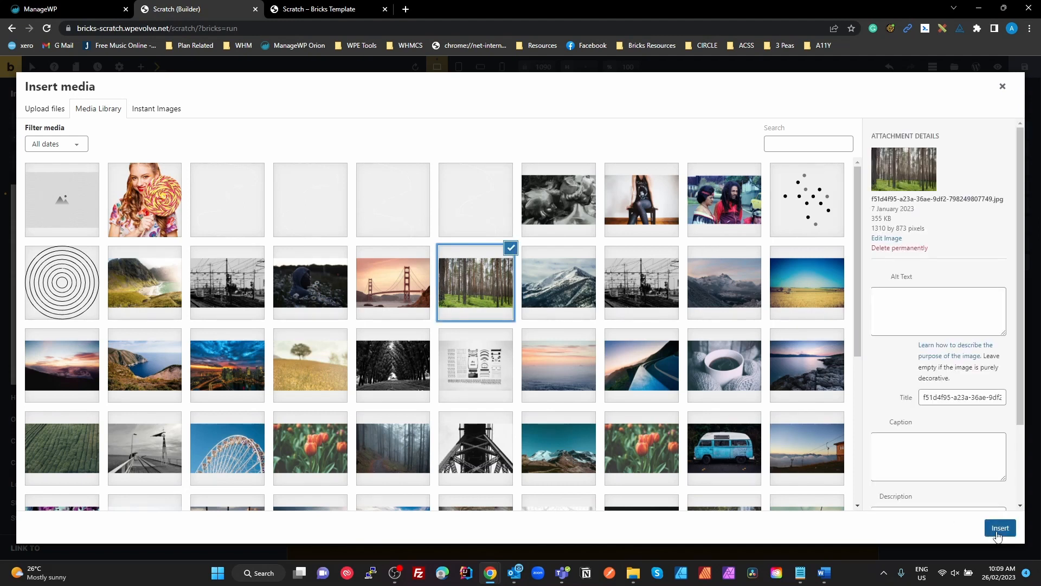
pyautogui.click(1001, 527)
# Step: Save the page and view the card with the forest image on the frontend, shrinking the developer tools for more room
pyautogui.click(1025, 67)
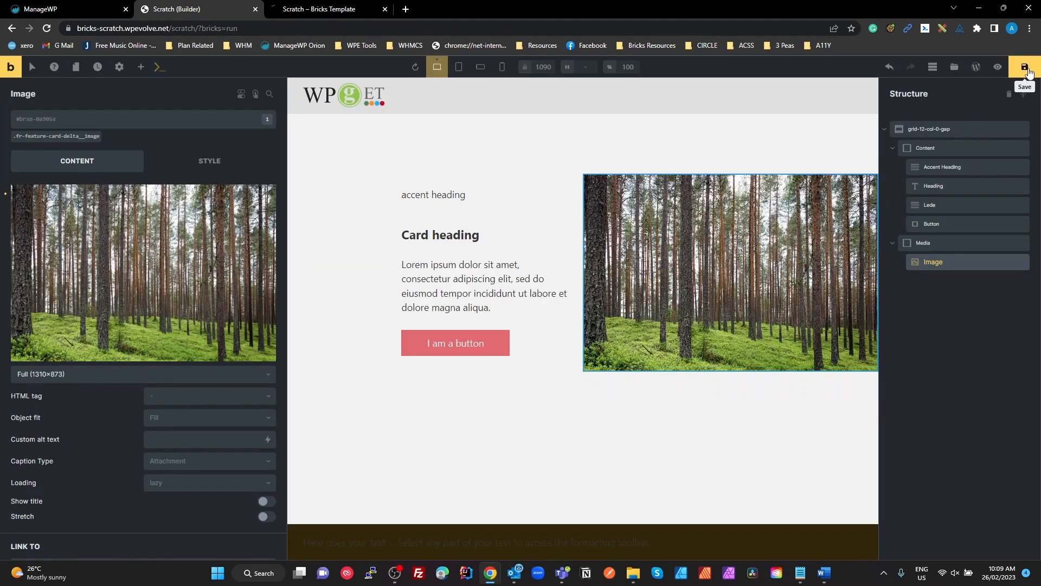
pyautogui.click(336, 12)
pyautogui.scroll(-4, 601, 292)
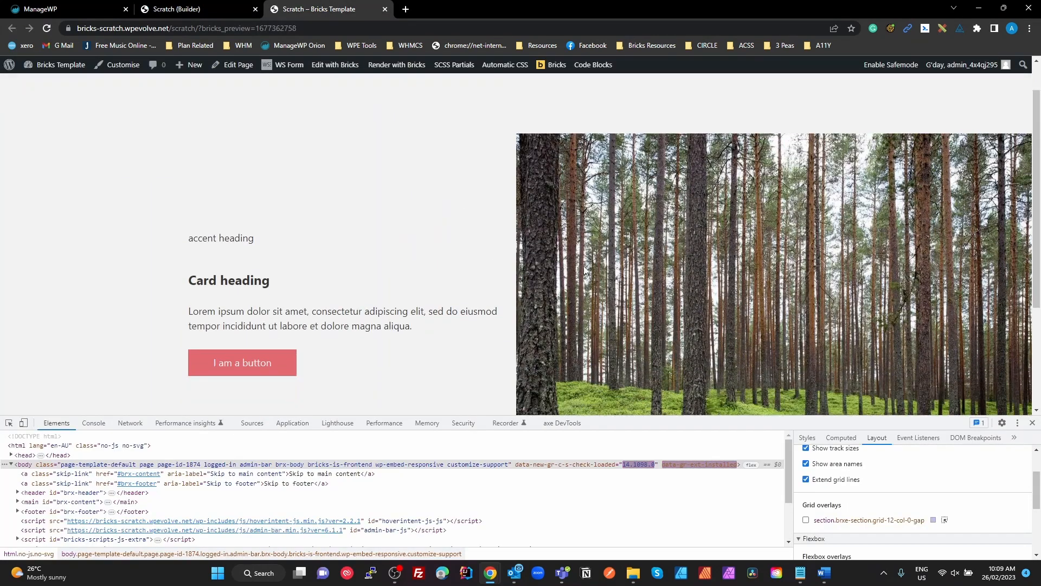
pyautogui.scroll(2, 601, 291)
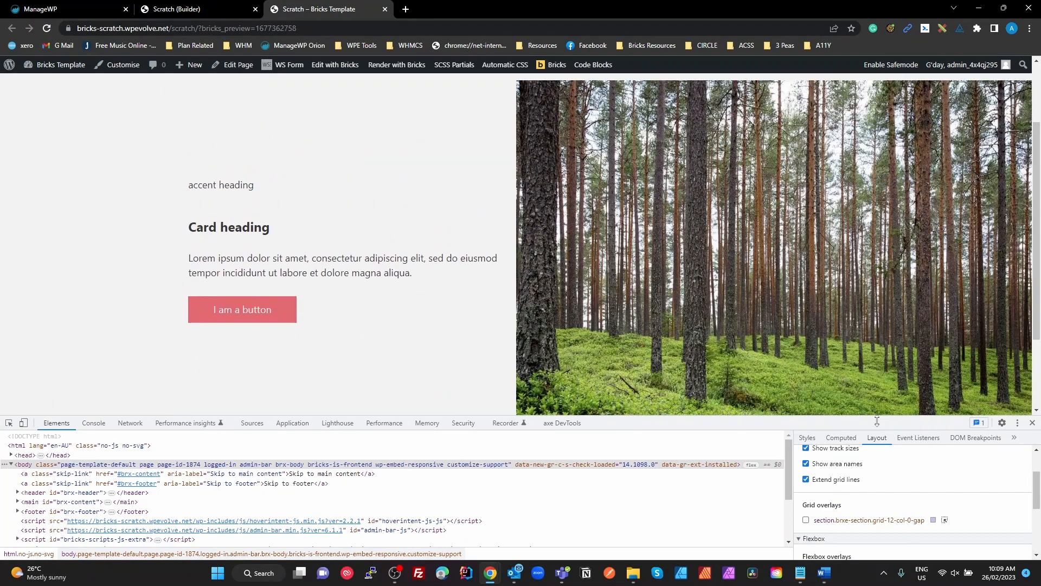
pyautogui.moveTo(877, 421); pyautogui.dragTo(876, 491)
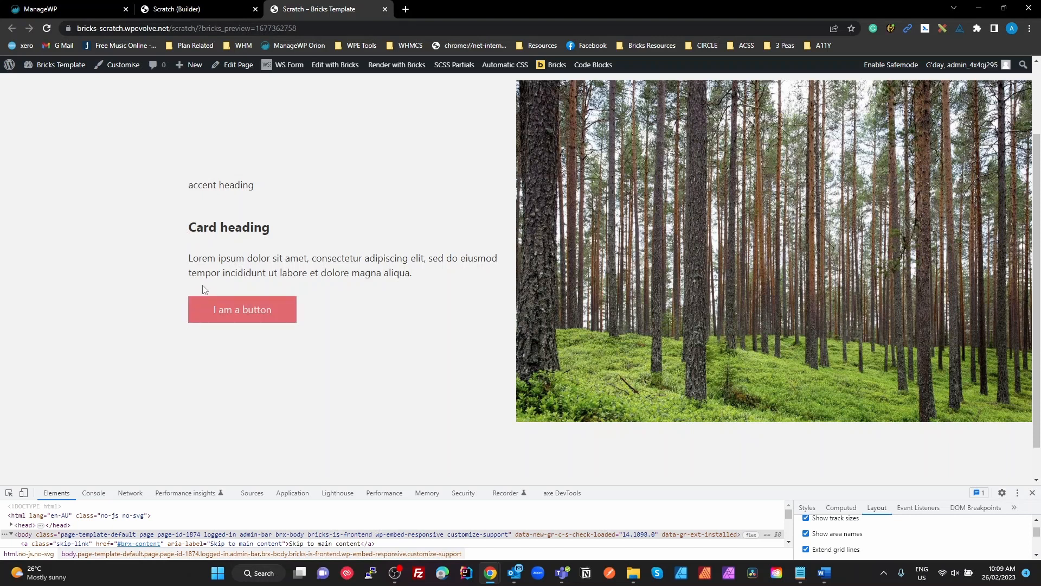
# Step: Inspect the content wrapper on the frontend to examine its padding and its alignment with the header and footer
pyautogui.click(9, 492)
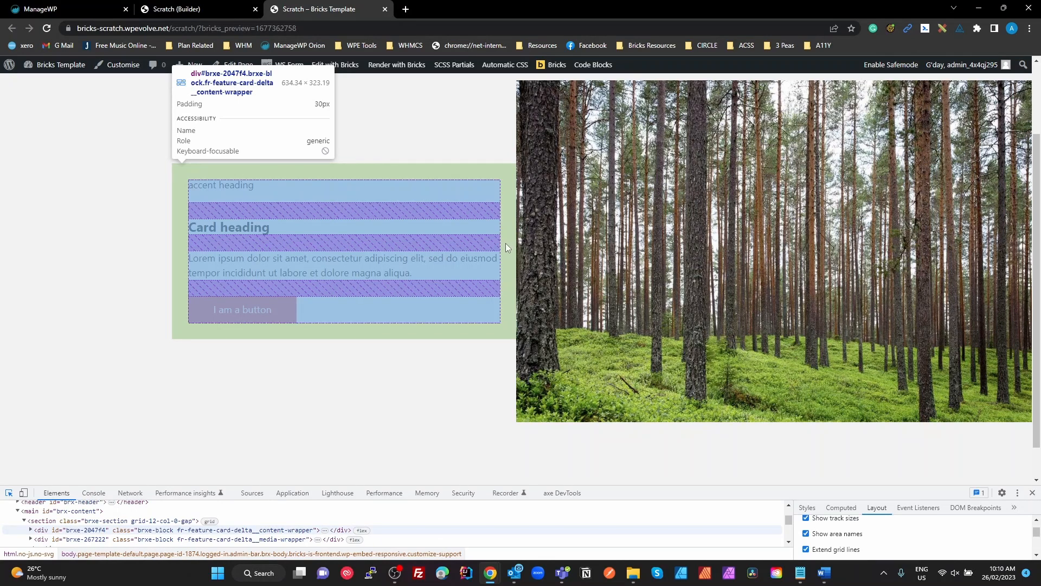
pyautogui.scroll(2, 505, 247)
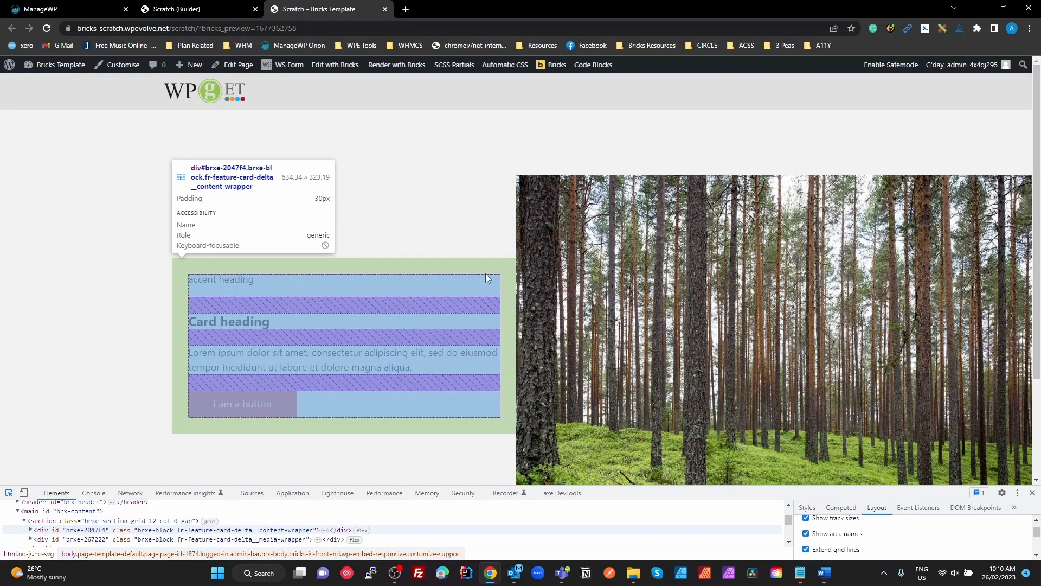
pyautogui.scroll(-3, 543, 258)
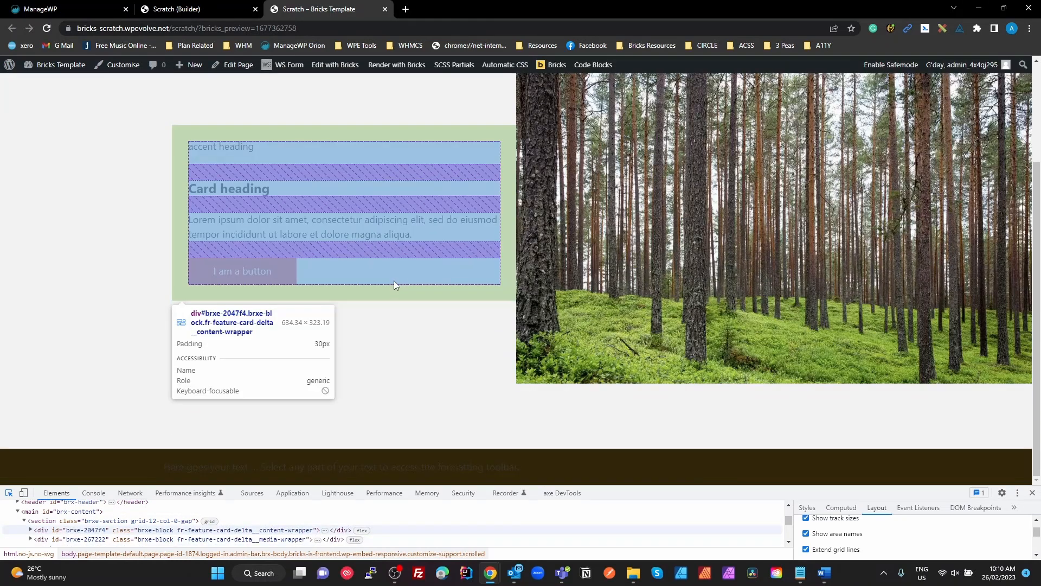
pyautogui.scroll(1, 570, 244)
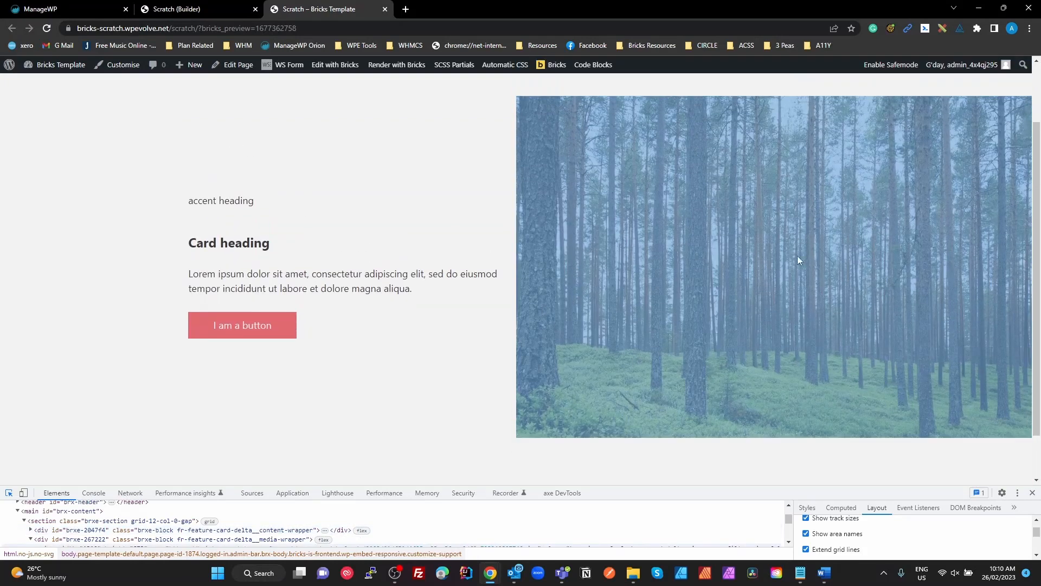
# Step: Restore the browser window to a smaller size and narrow it in stages to examine how the layout responds
pyautogui.doubleClick(855, 5)
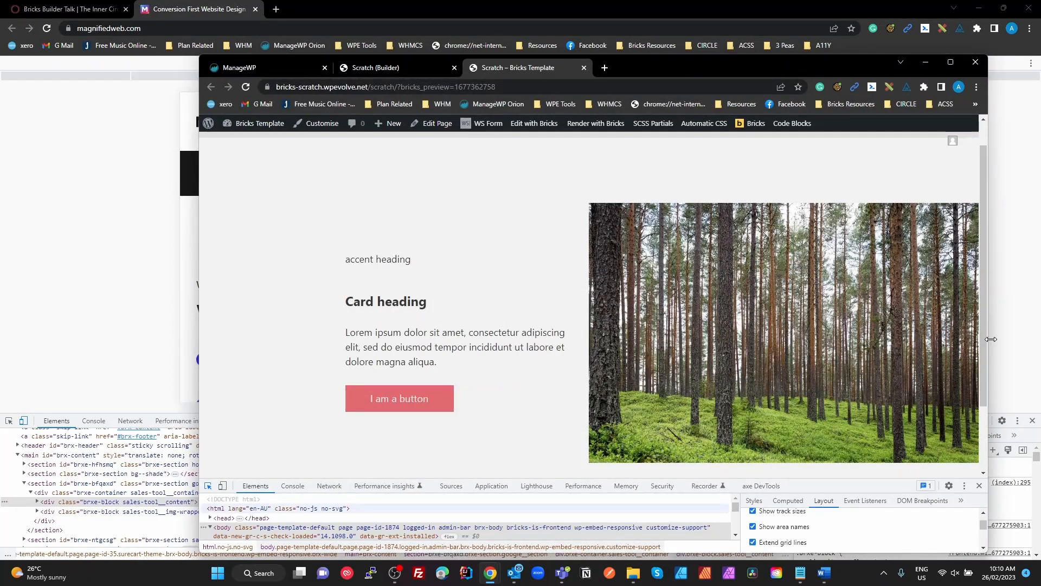
pyautogui.moveTo(987, 339); pyautogui.dragTo(933, 330)
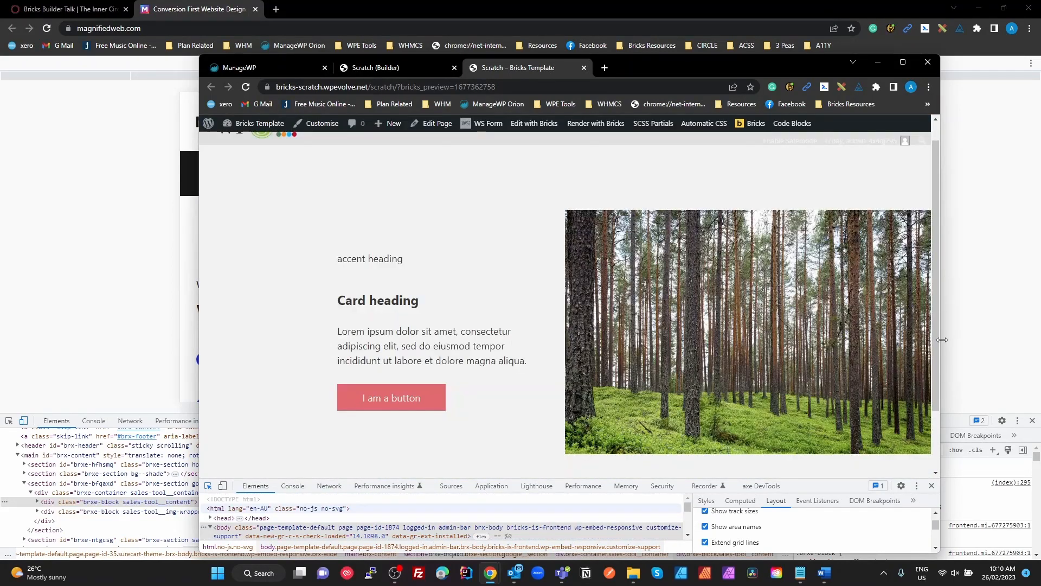
pyautogui.moveTo(942, 339); pyautogui.dragTo(840, 342)
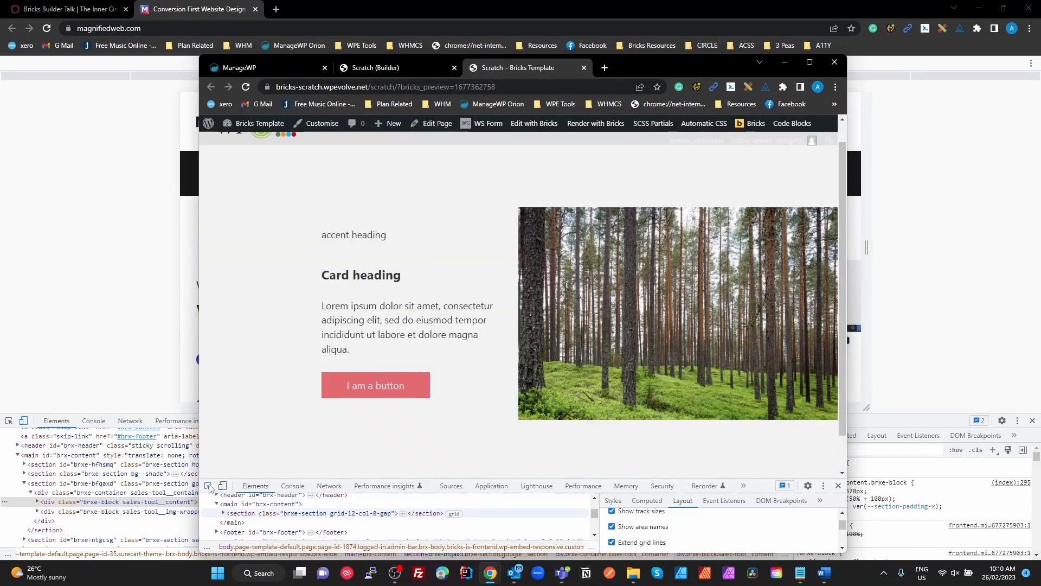
# Step: Inspect the forest image and check its rendered size in the computed box model, and maximize the browser window again
pyautogui.click(208, 486)
pyautogui.click(209, 486)
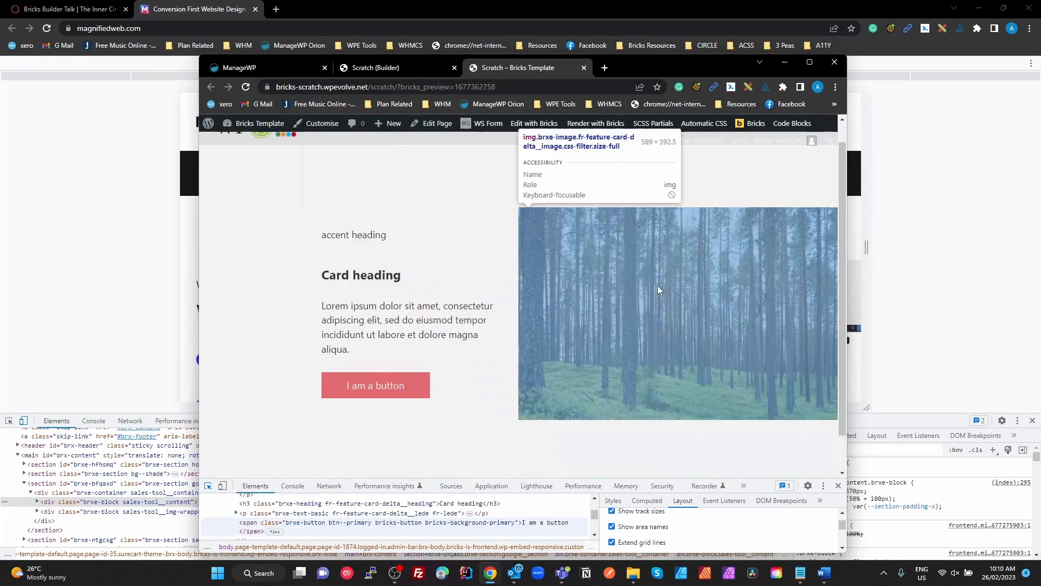
pyautogui.click(662, 288)
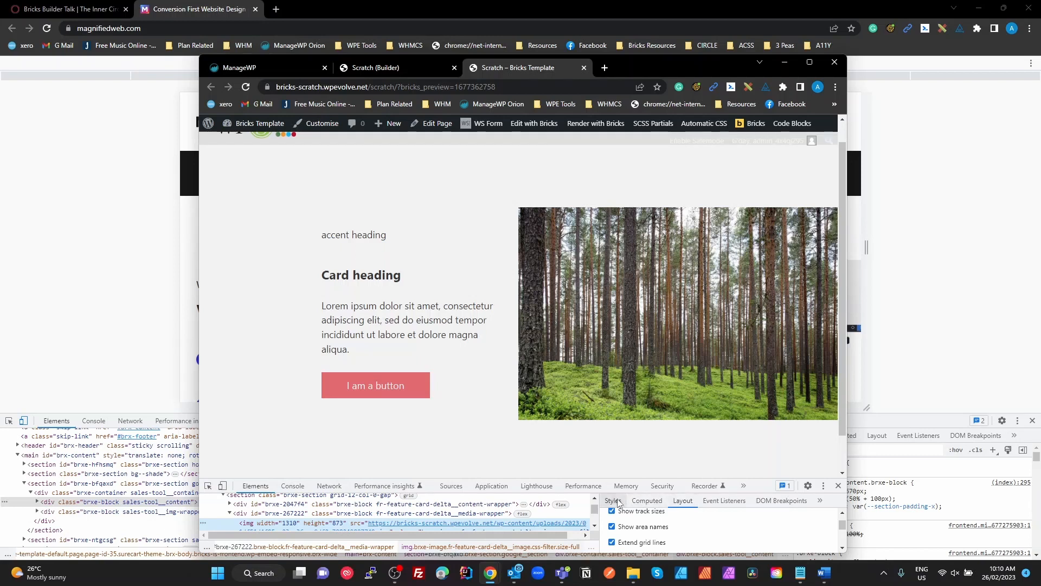
pyautogui.click(646, 500)
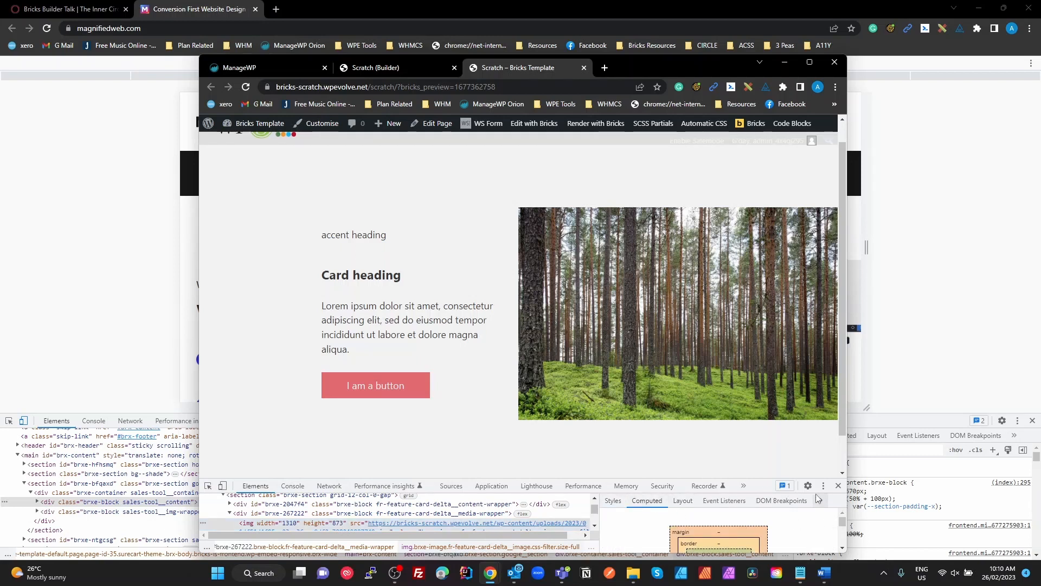
pyautogui.moveTo(756, 480); pyautogui.dragTo(755, 421)
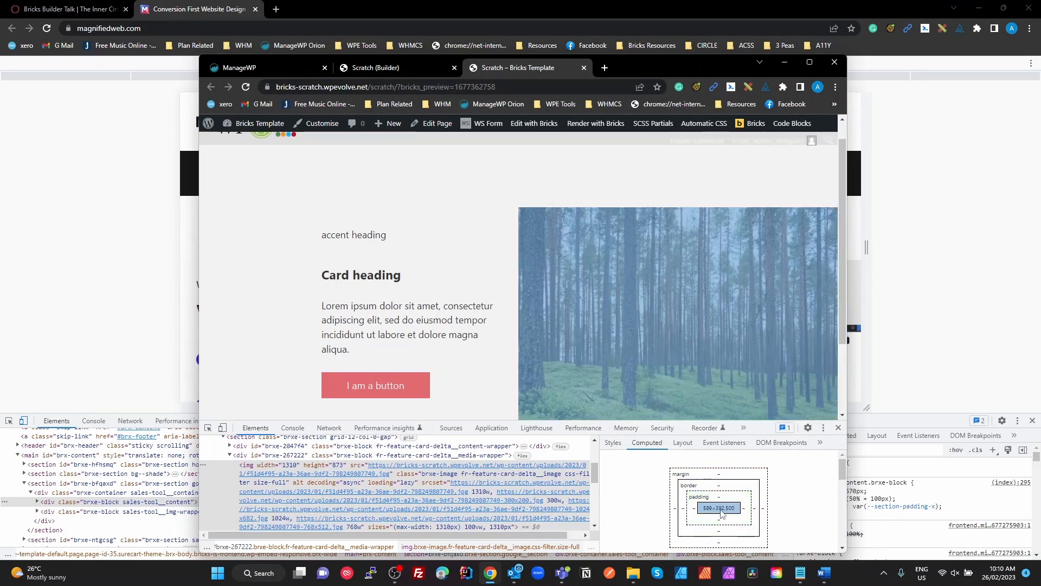
pyautogui.click(810, 62)
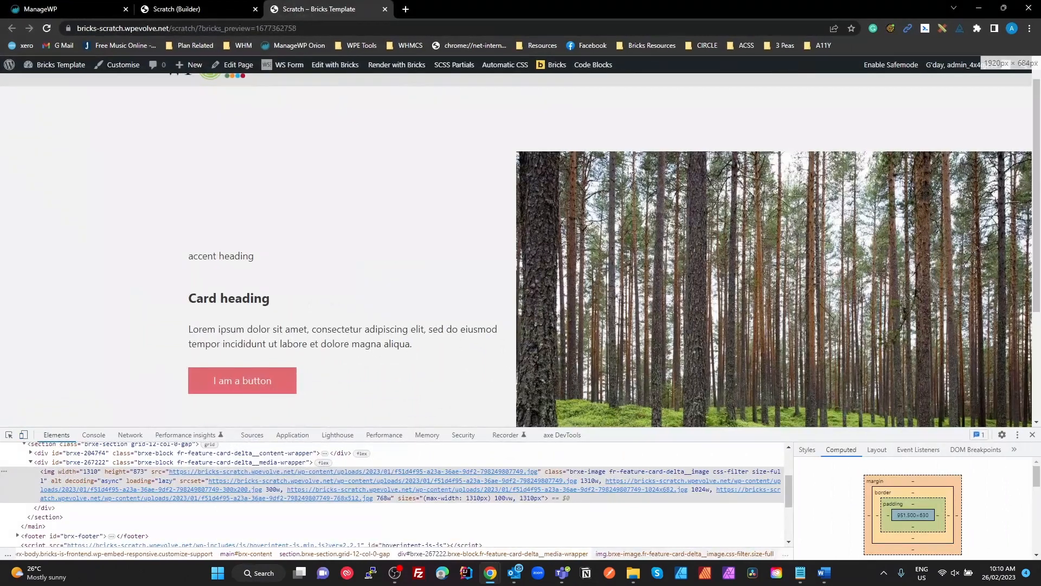
# Step: In the builder, set the forest image's maximum height to 400
pyautogui.click(174, 12)
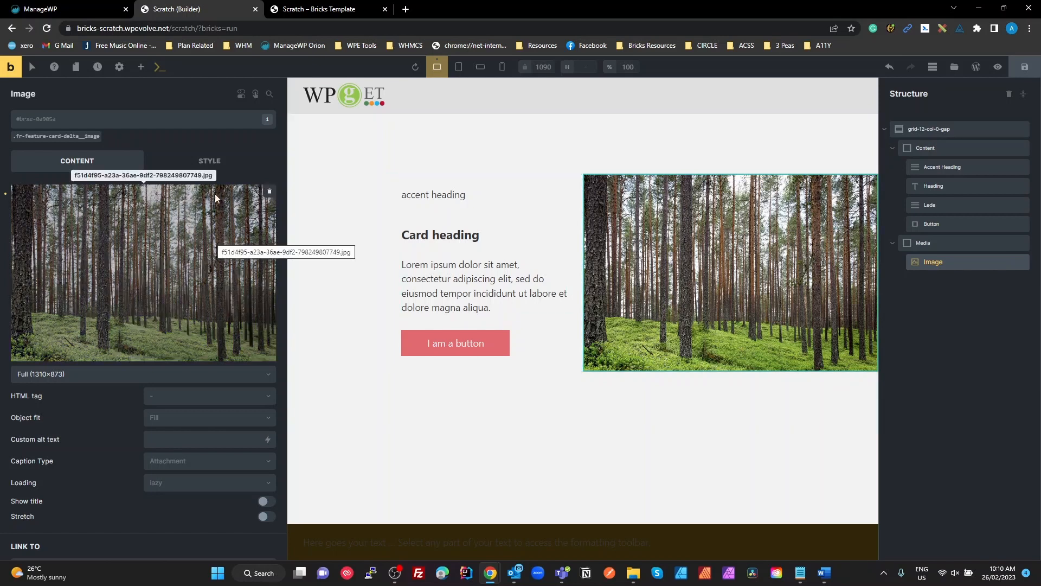
pyautogui.click(210, 161)
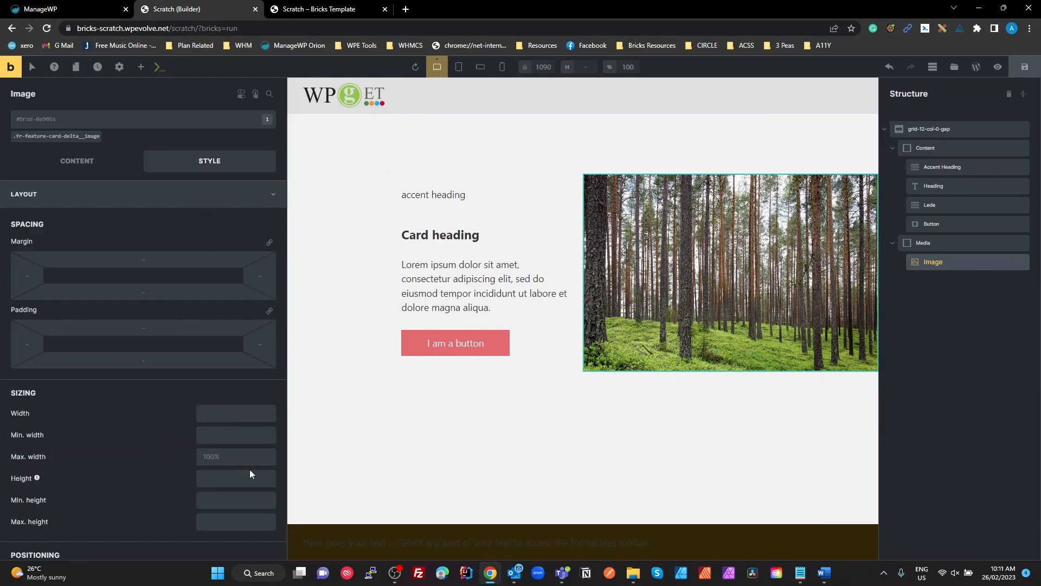
pyautogui.scroll(-2, 224, 462)
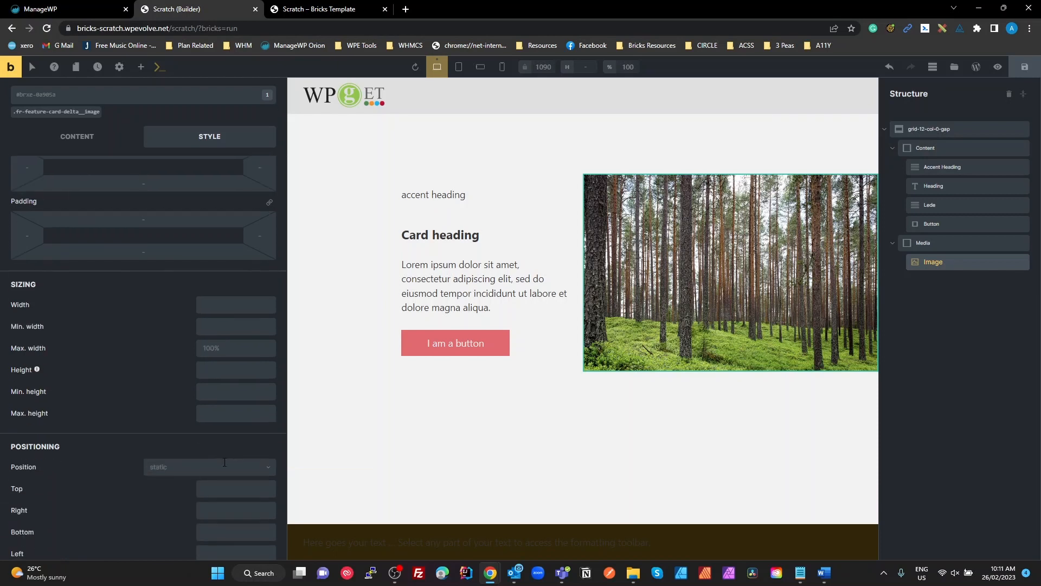
pyautogui.click(223, 416)
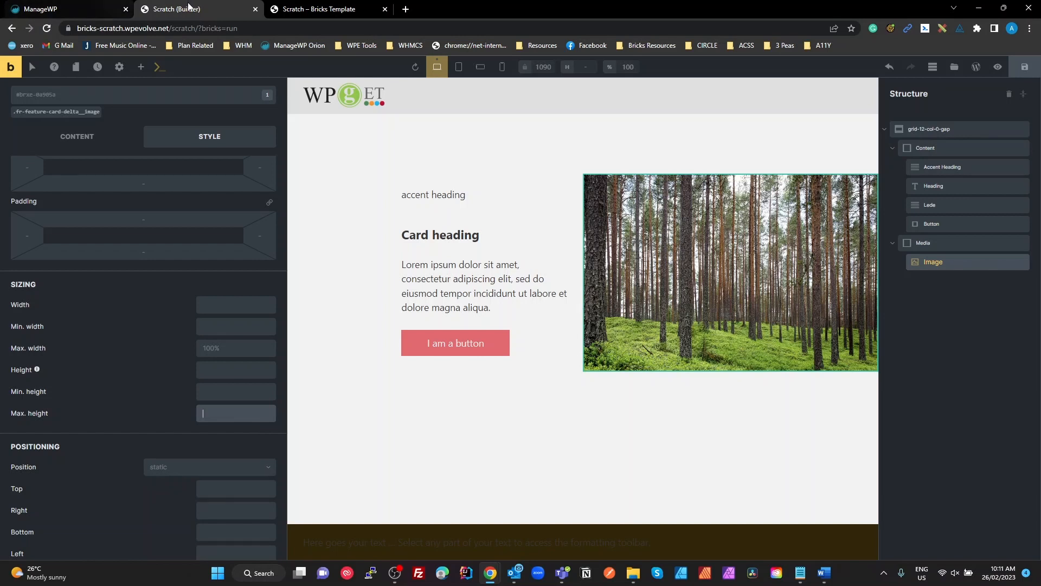
pyautogui.write('400')
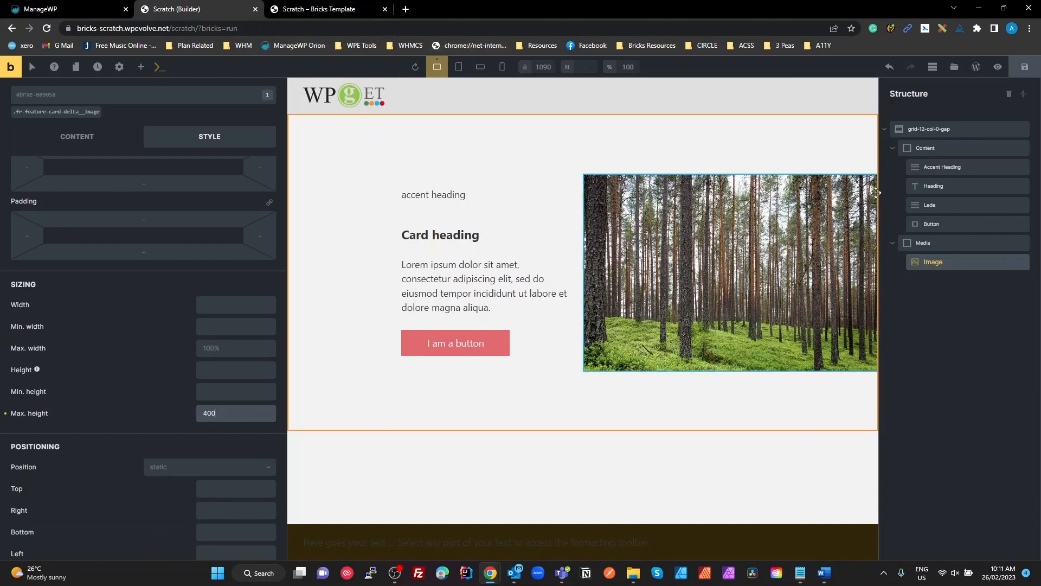
# Step: Save the page and reload the frontend to view the image with its limited height
pyautogui.click(1037, 72)
pyautogui.click(326, 9)
pyautogui.hotkey('ctrl', 'r')
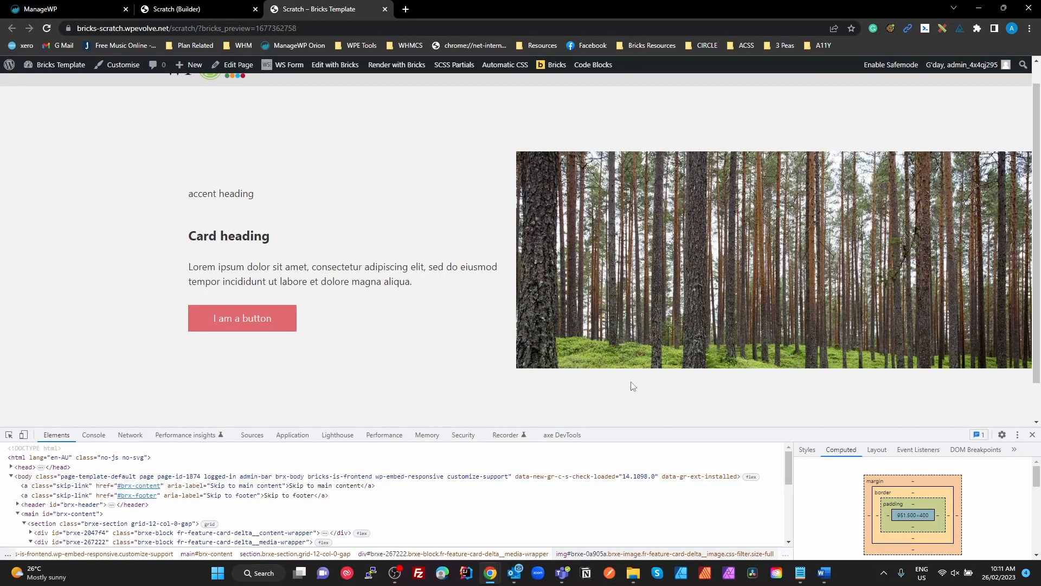
# Step: Inspect the forest image's CSS rules in enlarged developer tools to examine its width, object-fit and max-height declarations
pyautogui.click(8, 434)
pyautogui.click(639, 254)
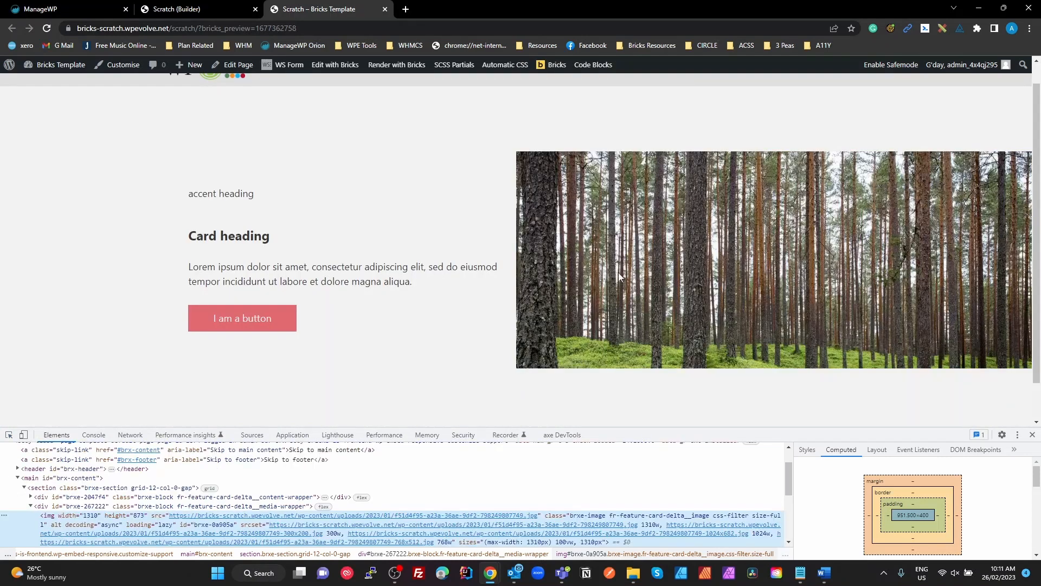
pyautogui.click(807, 449)
pyautogui.moveTo(868, 428); pyautogui.dragTo(868, 386)
pyautogui.scroll(-1, 884, 505)
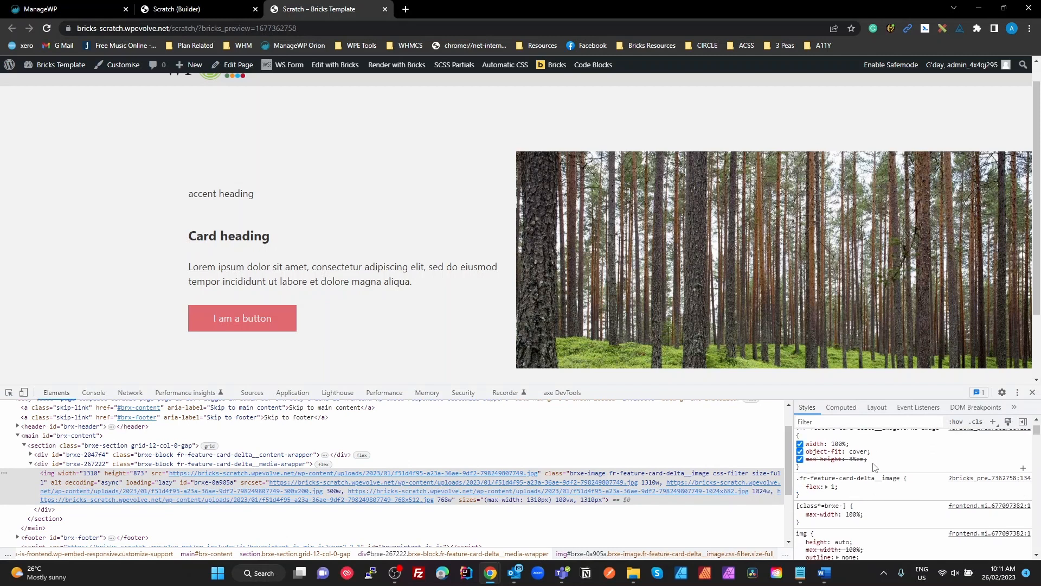
pyautogui.scroll(1, 884, 469)
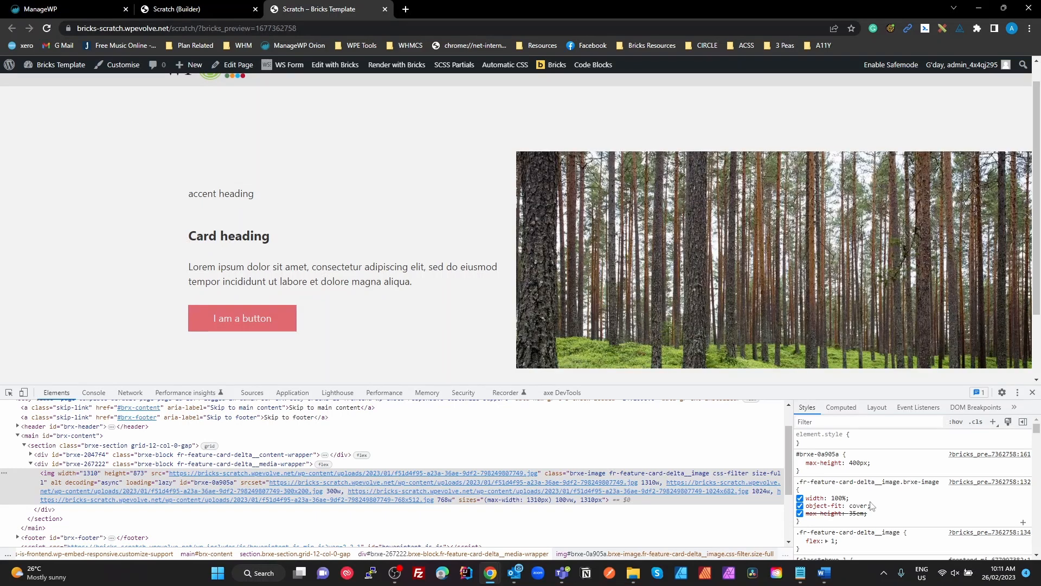
# Step: Turn on responsive device preview for the frontend and narrow the viewport to about 1404 px to check how the section adapts
pyautogui.click(841, 498)
pyautogui.scroll(-1, 520, 301)
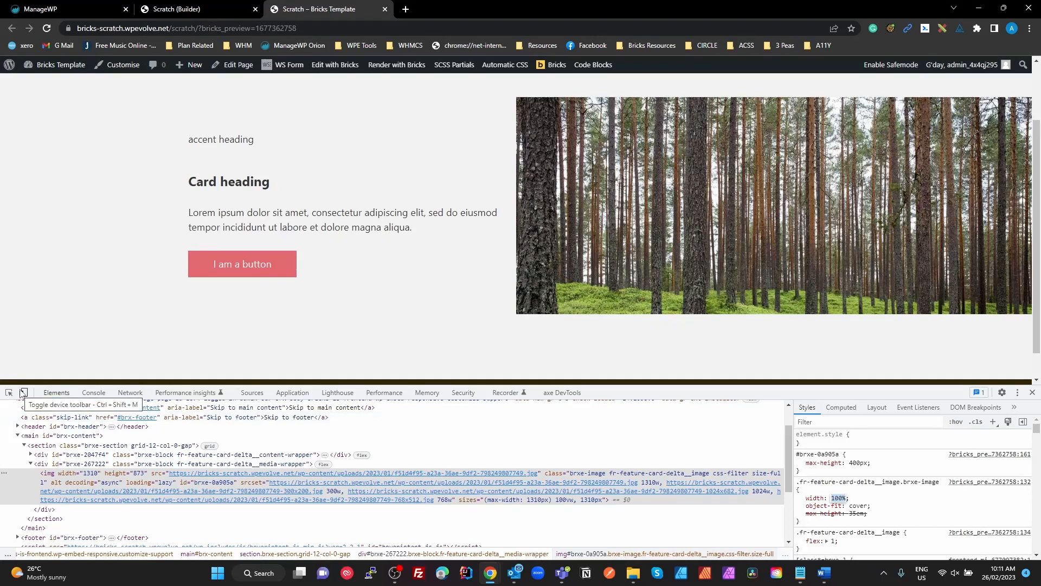
pyautogui.click(23, 393)
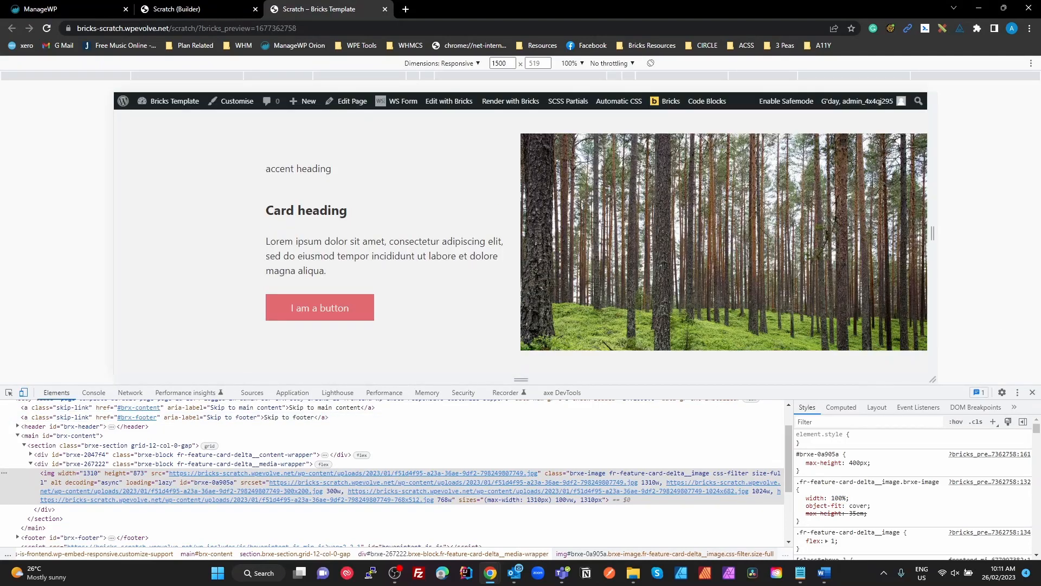
pyautogui.moveTo(933, 233)
pyautogui.mouseDown()
pyautogui.moveTo(982, 233)
pyautogui.moveTo(809, 232)
pyautogui.moveTo(926, 233)
pyautogui.mouseUp()
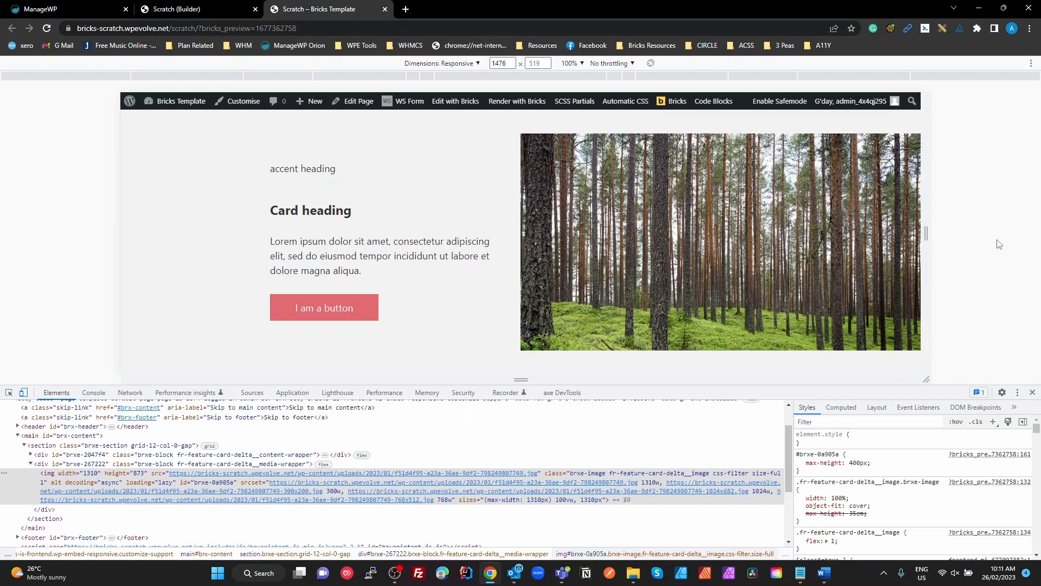
pyautogui.moveTo(926, 233)
pyautogui.mouseDown()
pyautogui.moveTo(961, 243)
pyautogui.moveTo(876, 239)
pyautogui.moveTo(916, 235)
pyautogui.mouseUp()
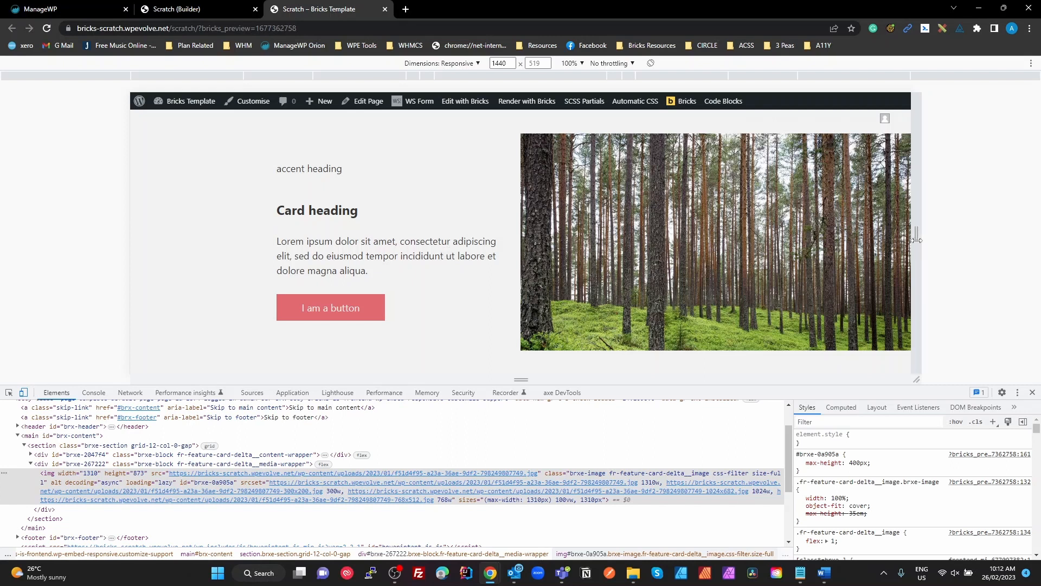
pyautogui.moveTo(931, 239)
pyautogui.mouseDown()
pyautogui.moveTo(839, 235)
pyautogui.moveTo(921, 239)
pyautogui.moveTo(808, 239)
pyautogui.moveTo(926, 244)
pyautogui.moveTo(795, 247)
pyautogui.moveTo(928, 249)
pyautogui.mouseUp()
pyautogui.moveTo(854, 250); pyautogui.dragTo(906, 227)
# Step: Back in the builder, duplicate the grid-12-col-0-gap section and move the copy's Media block above its Content block
pyautogui.click(145, 6)
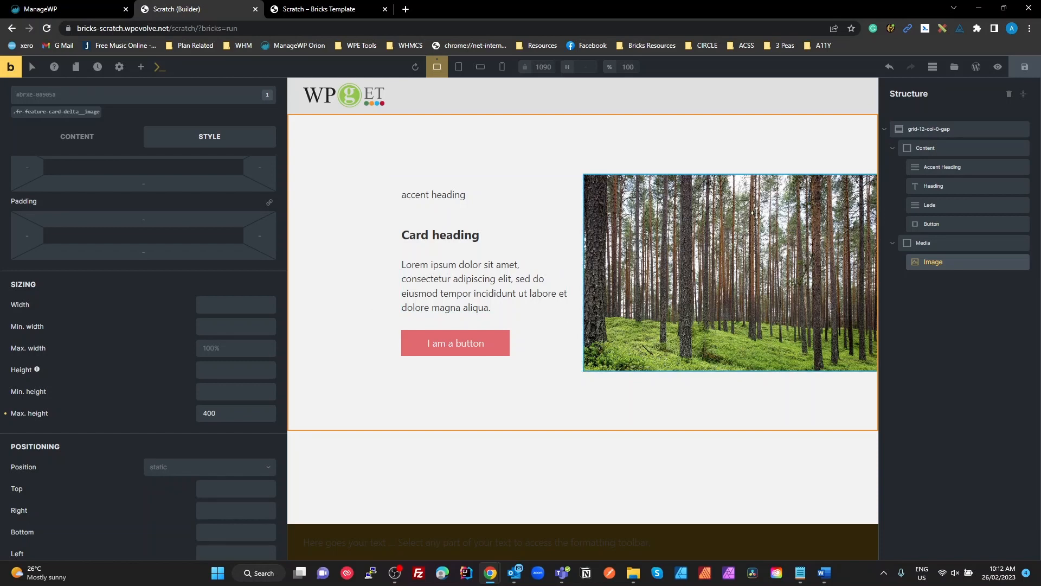
pyautogui.click(922, 130)
pyautogui.rightClick(922, 131)
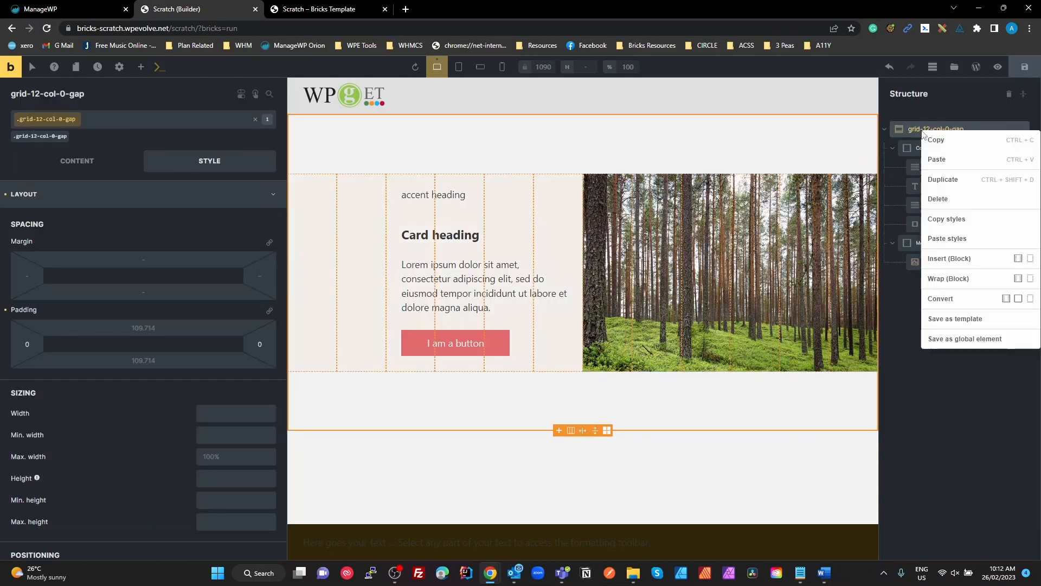
pyautogui.click(948, 179)
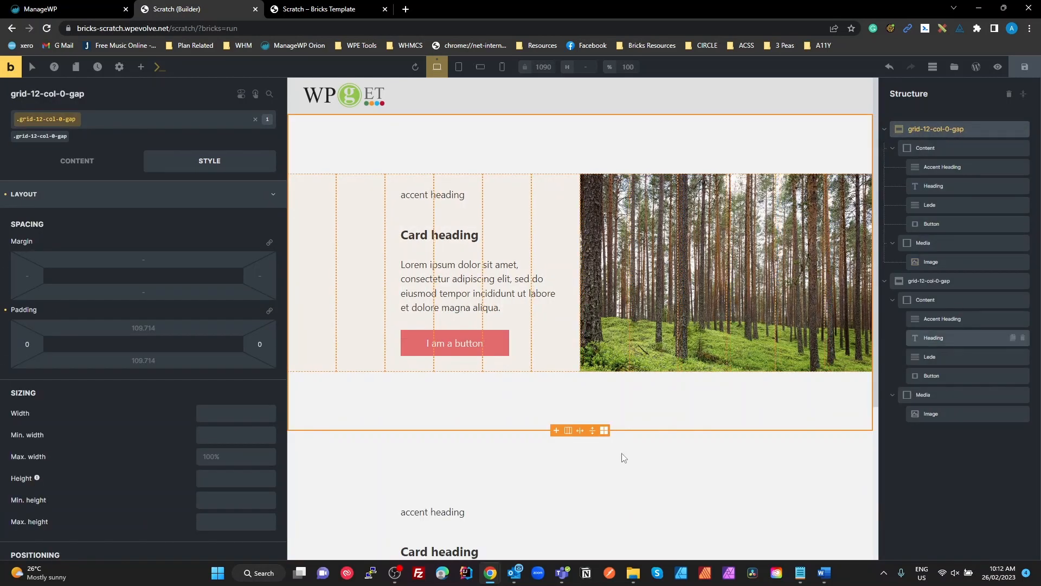
pyautogui.scroll(-1, 561, 463)
pyautogui.scroll(-3, 561, 463)
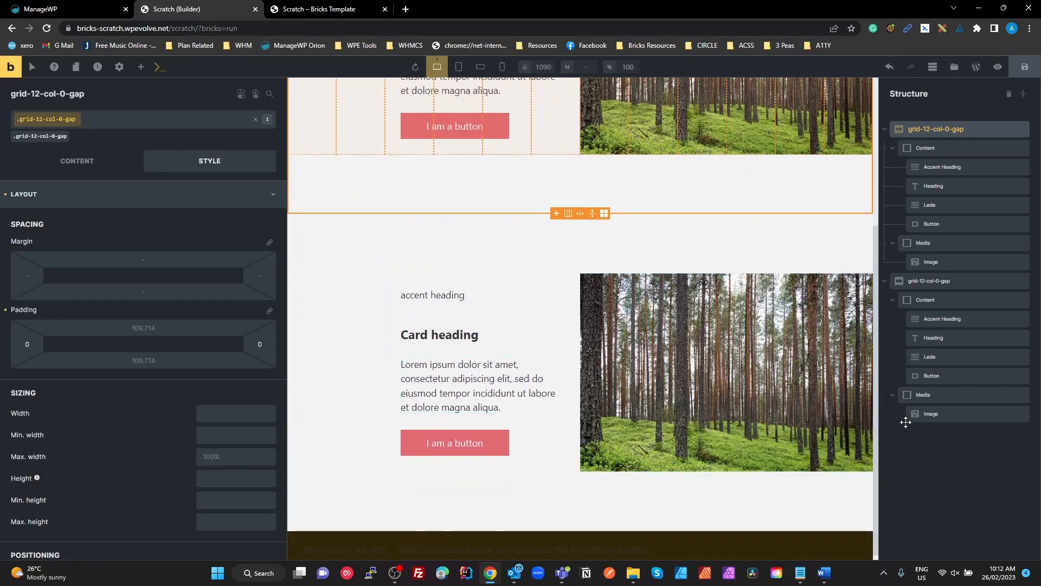
pyautogui.moveTo(921, 395); pyautogui.dragTo(923, 302)
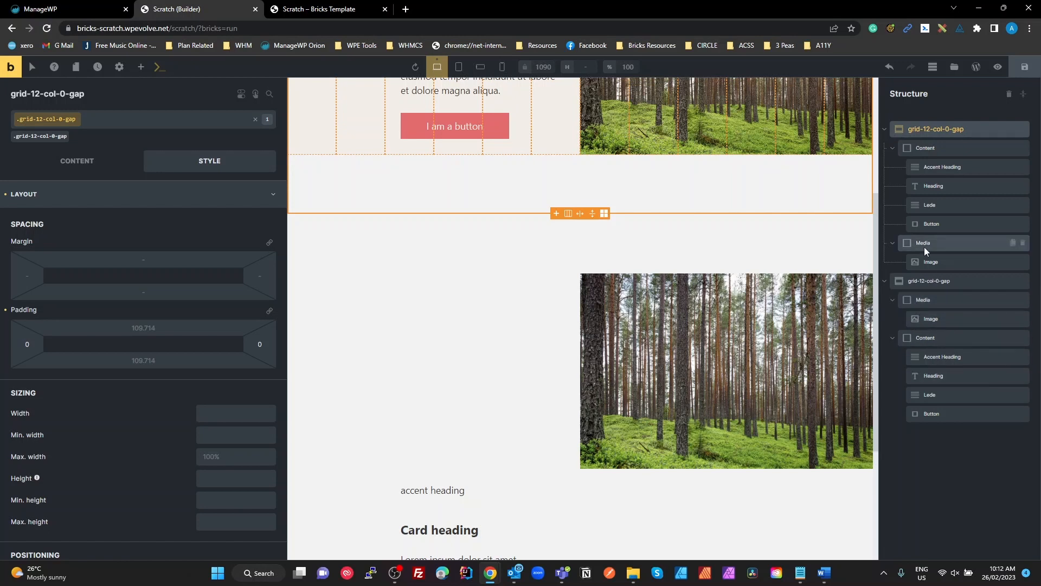
# Step: Check the original Content block's grid column and set the duplicated section's Media block to grid column 1/7
pyautogui.click(925, 152)
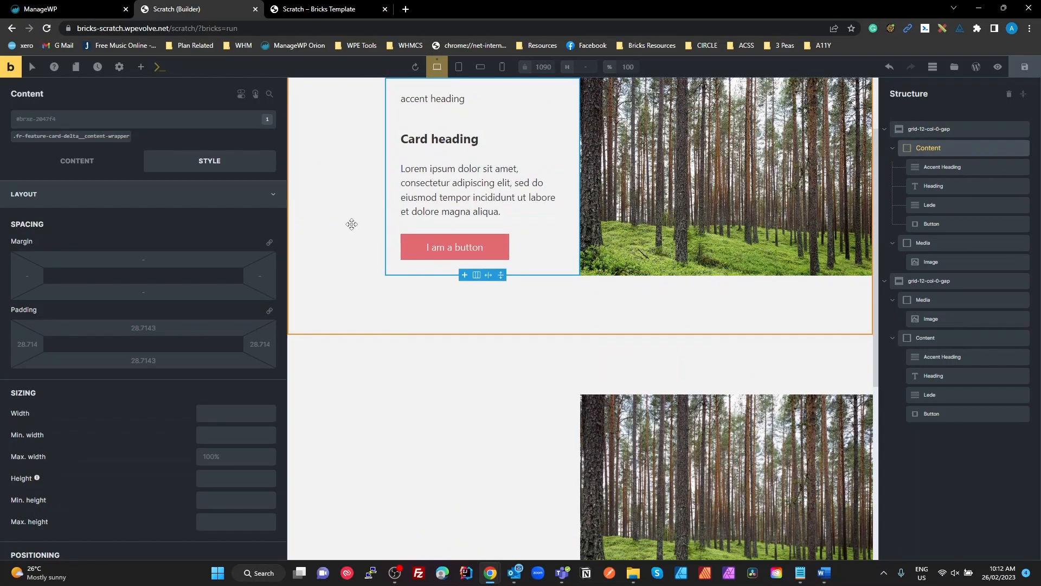
pyautogui.click(80, 164)
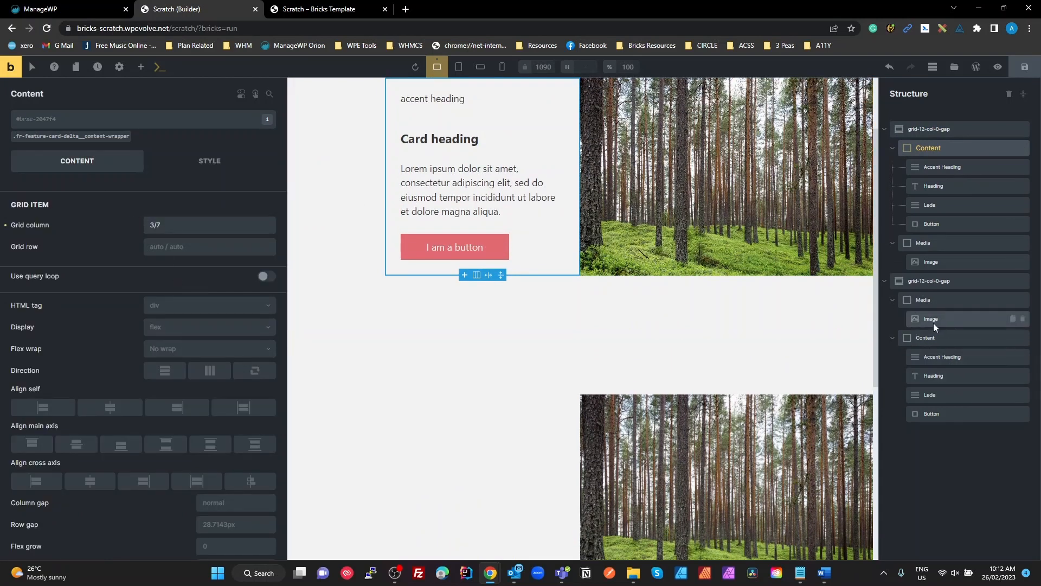
pyautogui.click(921, 299)
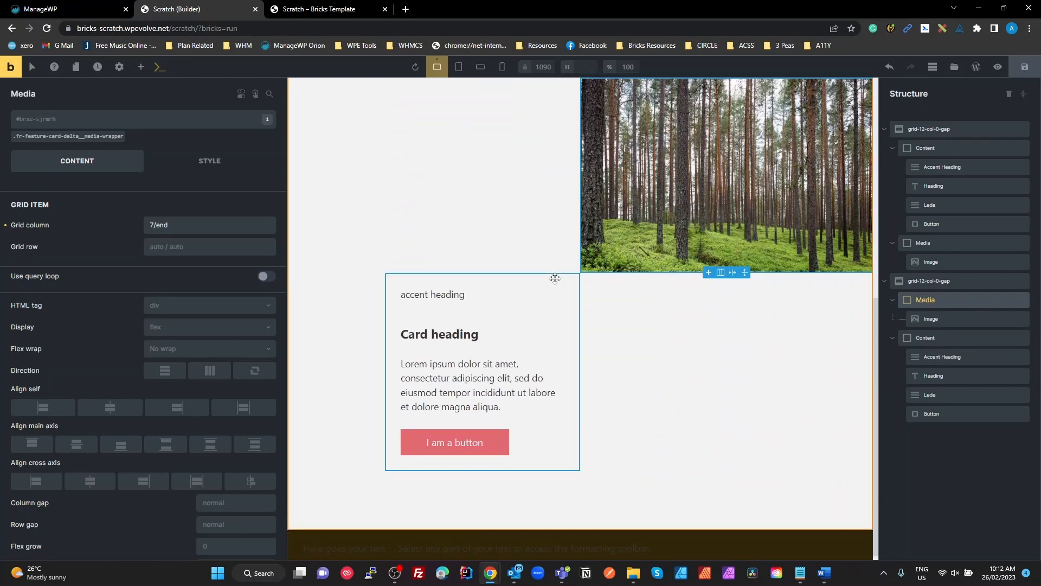
pyautogui.click(177, 228)
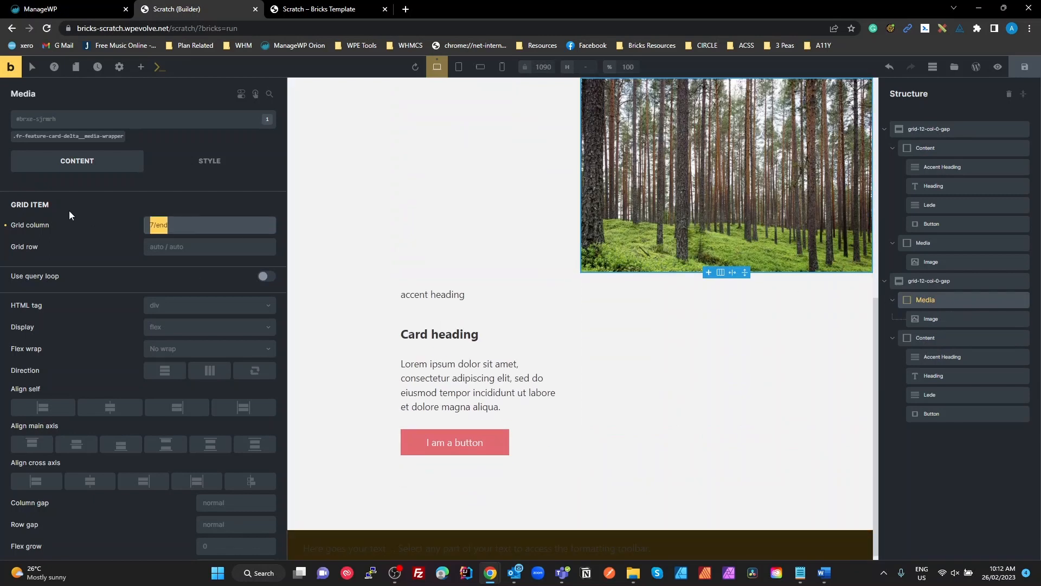
pyautogui.write('1/7')
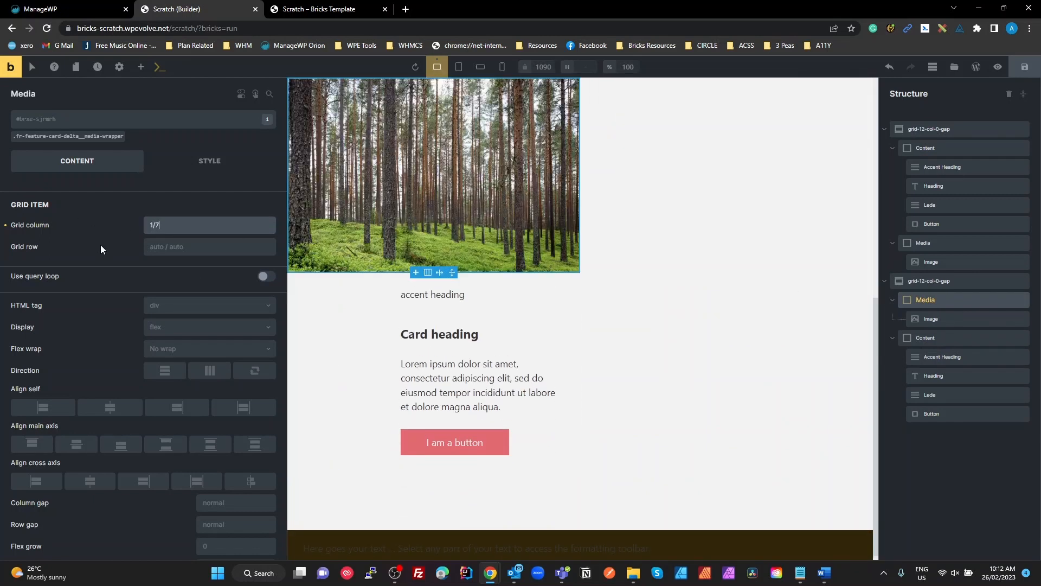
# Step: Set the duplicated section's Content block to grid column 7/end
pyautogui.click(928, 337)
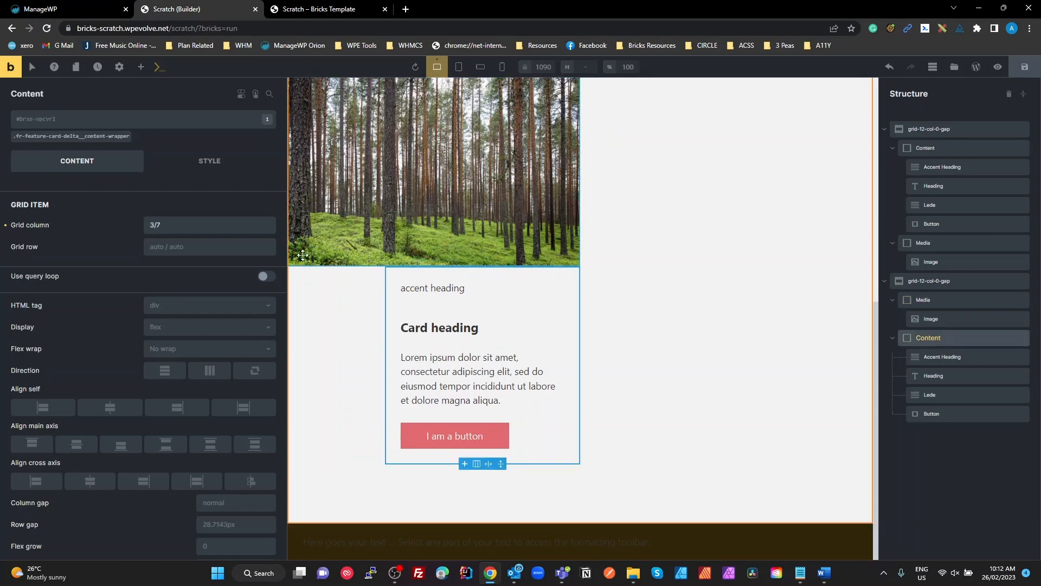
pyautogui.click(181, 232)
pyautogui.write('7/e')
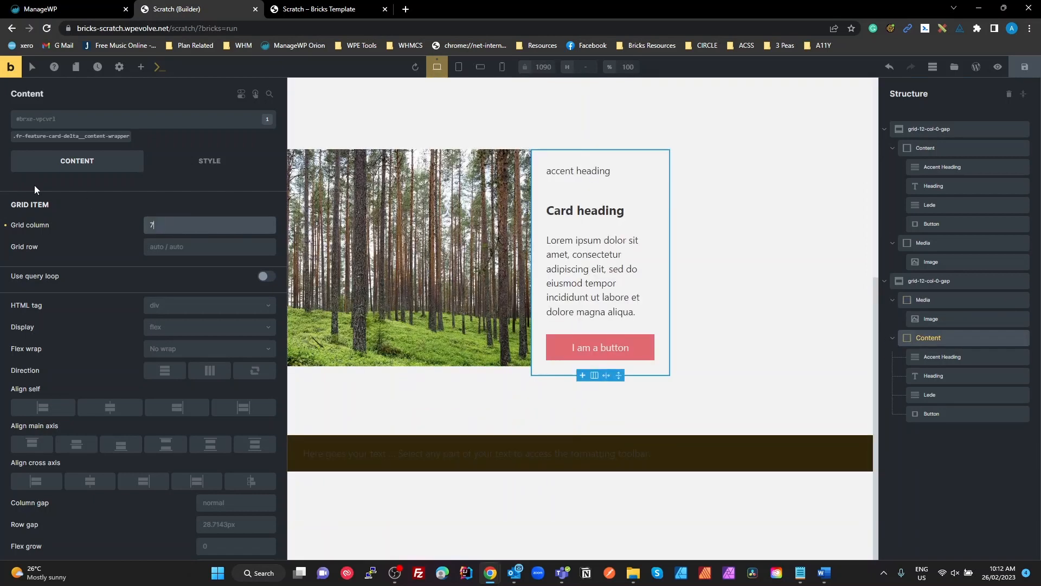
pyautogui.write('nd')
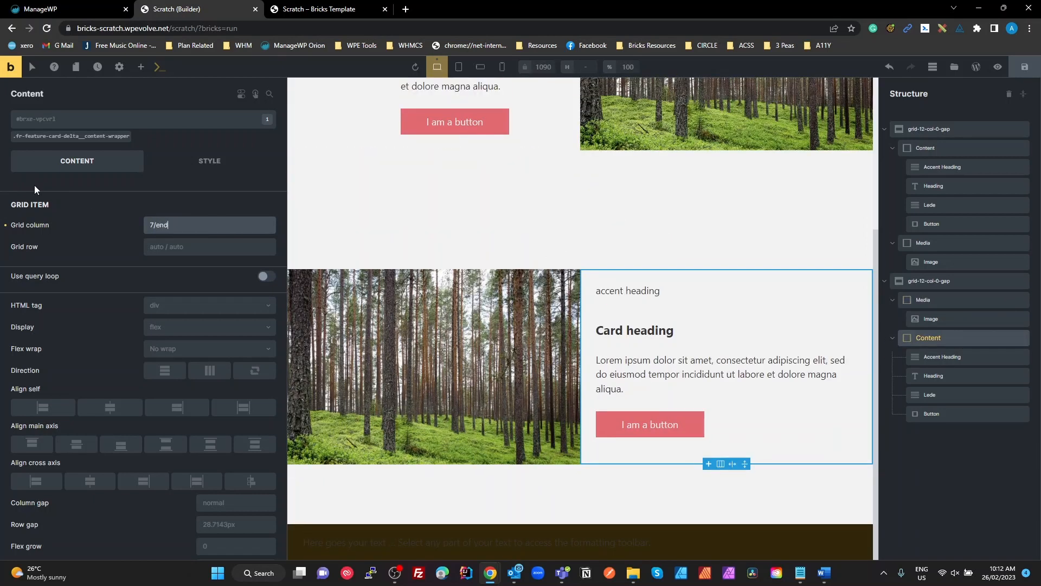
# Step: Save the page and check both sections on the reloaded frontend with the preview narrowed to about 1204 px
pyautogui.click(1025, 73)
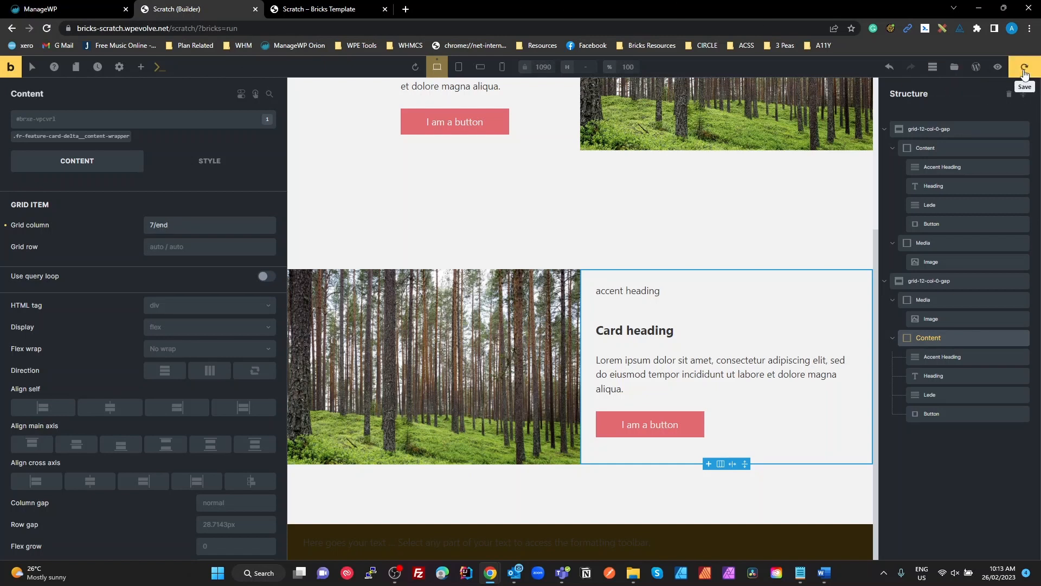
pyautogui.click(319, 9)
pyautogui.click(45, 28)
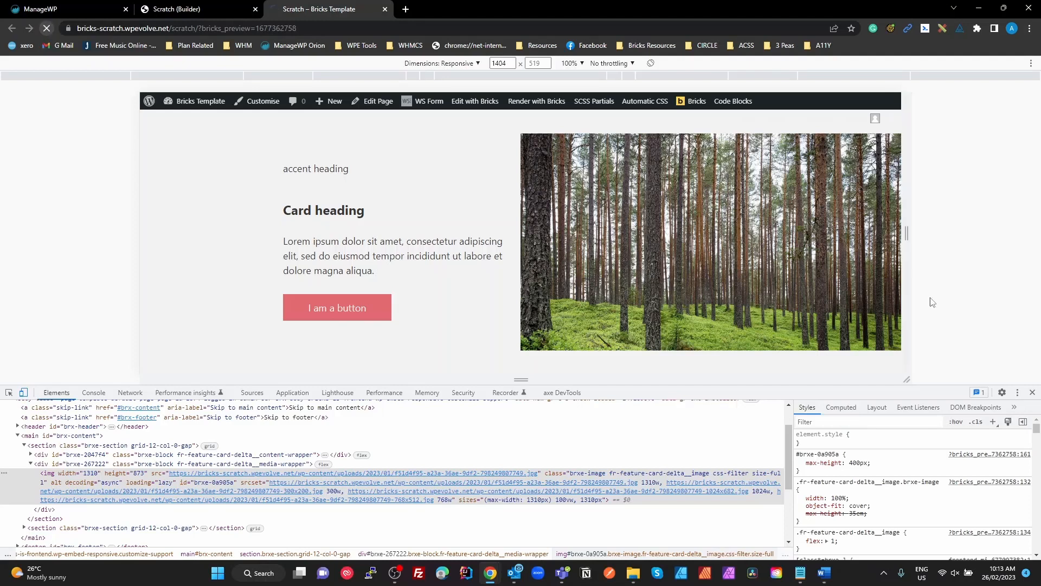
pyautogui.scroll(-5, 892, 407)
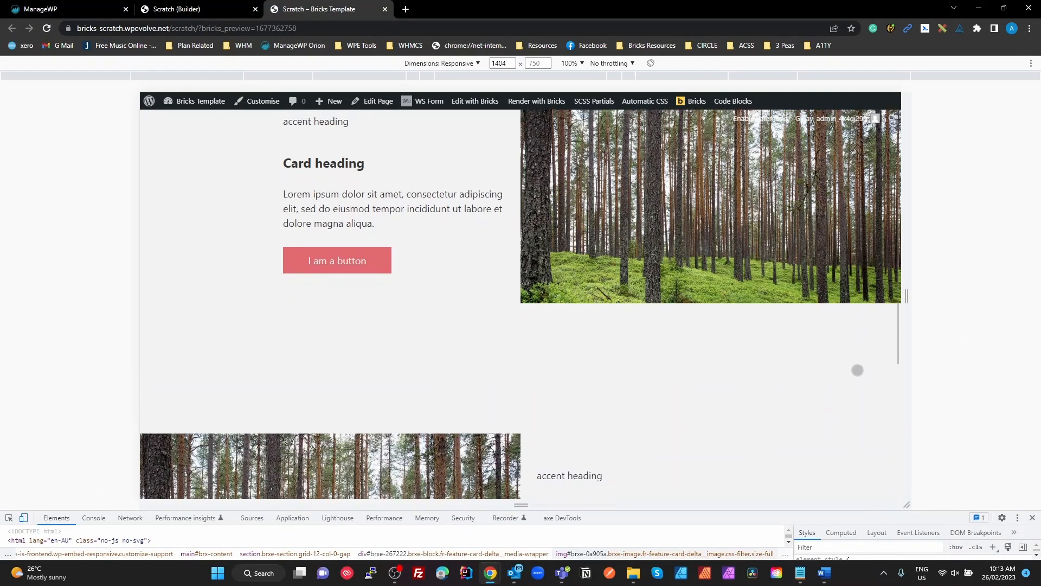
pyautogui.moveTo(907, 298); pyautogui.dragTo(852, 296)
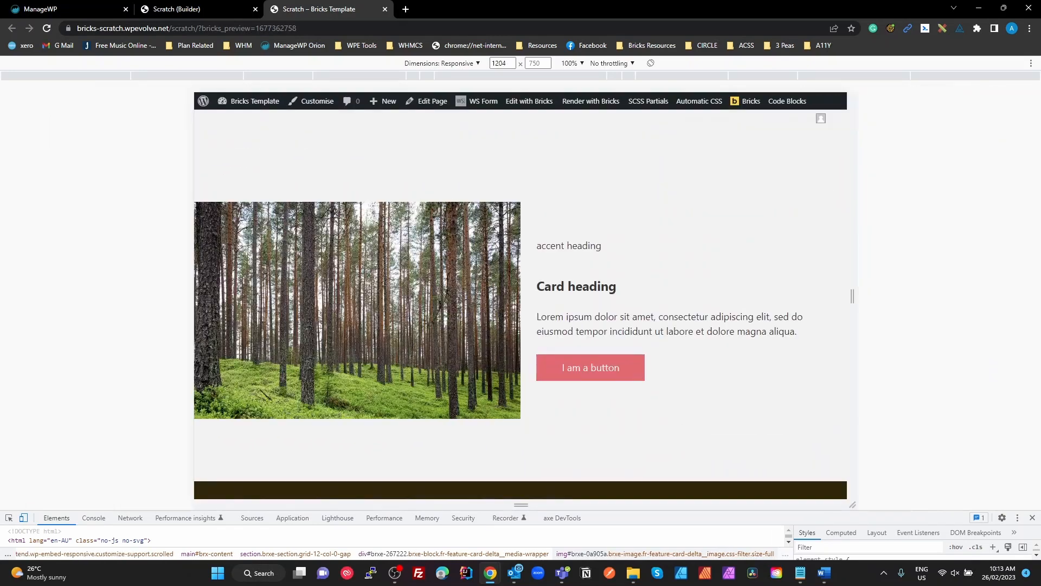
pyautogui.scroll(2, 511, 262)
# Step: In the builder, end the duplicated section's Content block at grid line 11, making its grid column 7/11
pyautogui.click(189, 10)
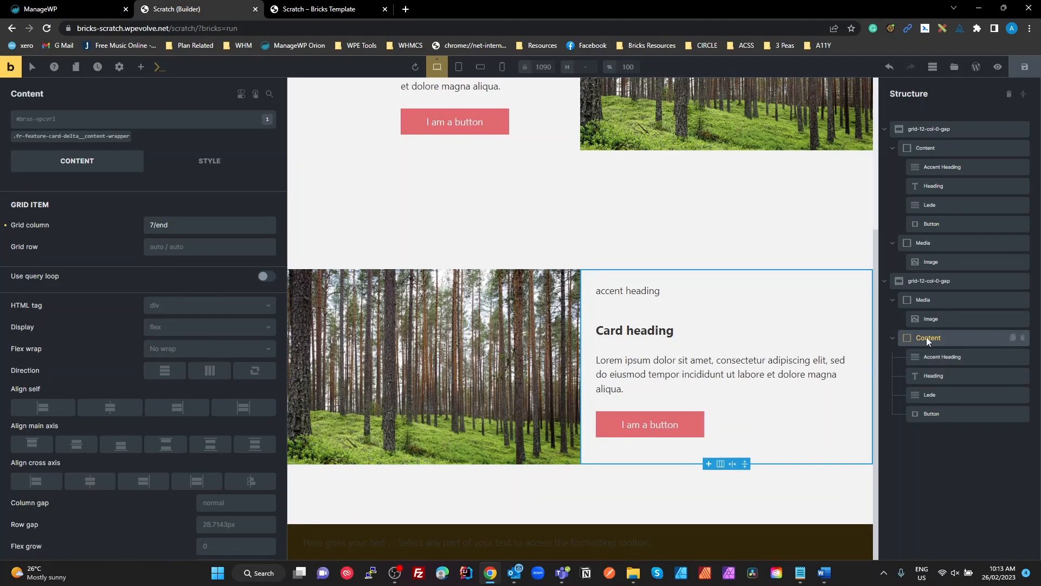
pyautogui.click(924, 298)
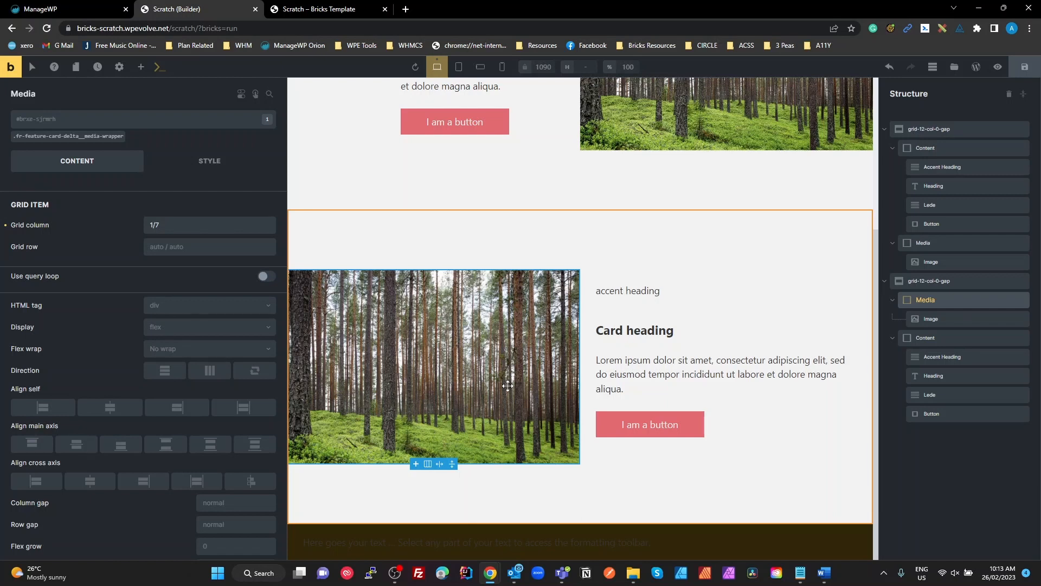
pyautogui.click(925, 336)
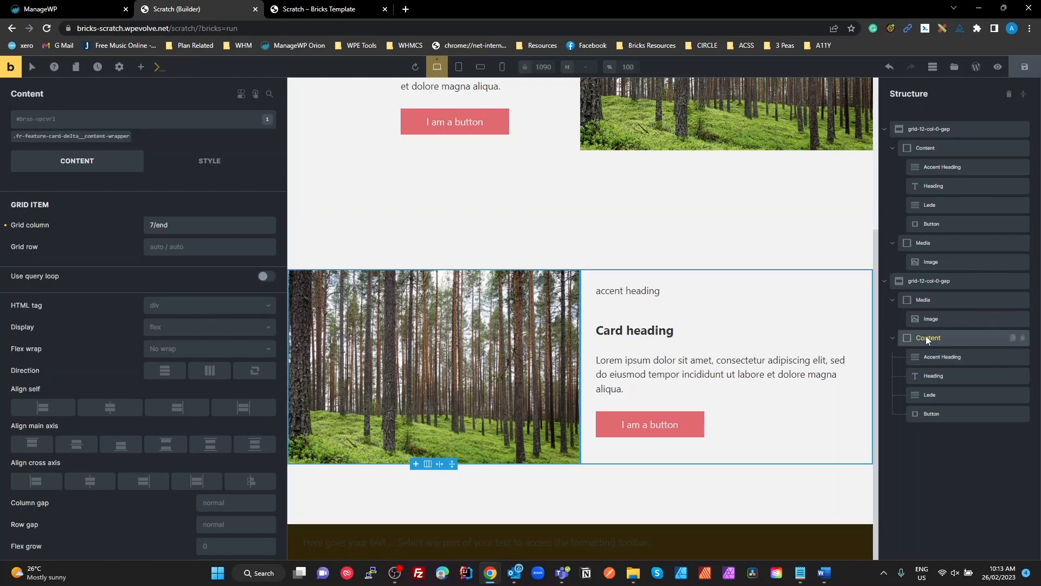
pyautogui.click(160, 227)
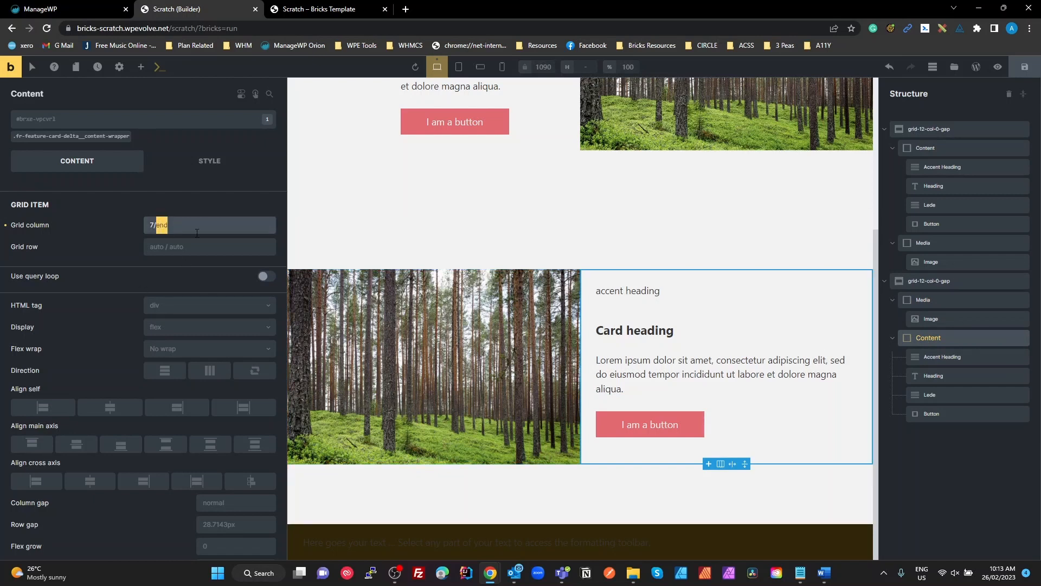
pyautogui.write('11')
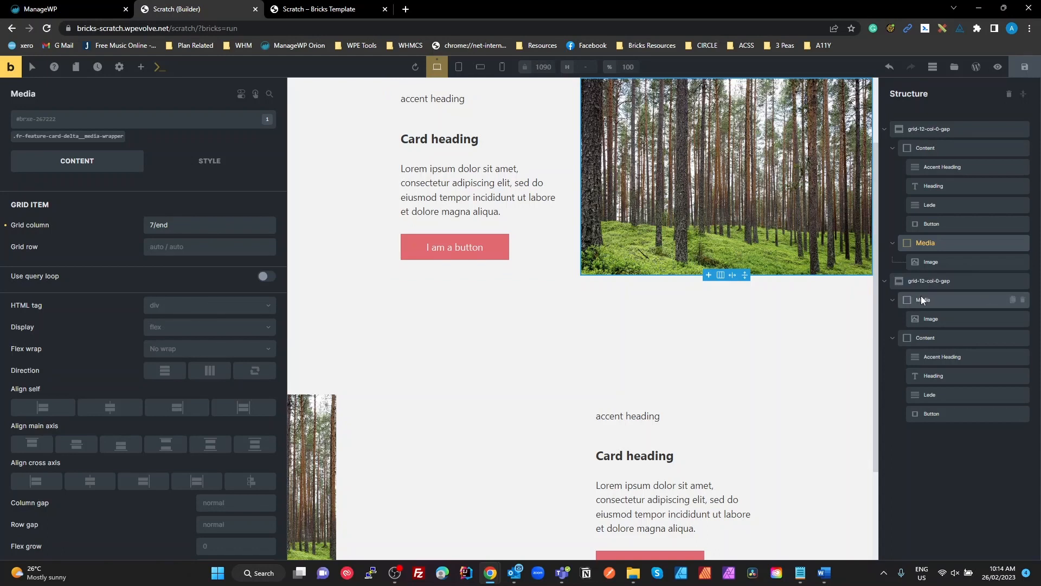
# Step: Restore the lower section's Media block to grid column 1/7 in place of 1/auto
pyautogui.click(912, 300)
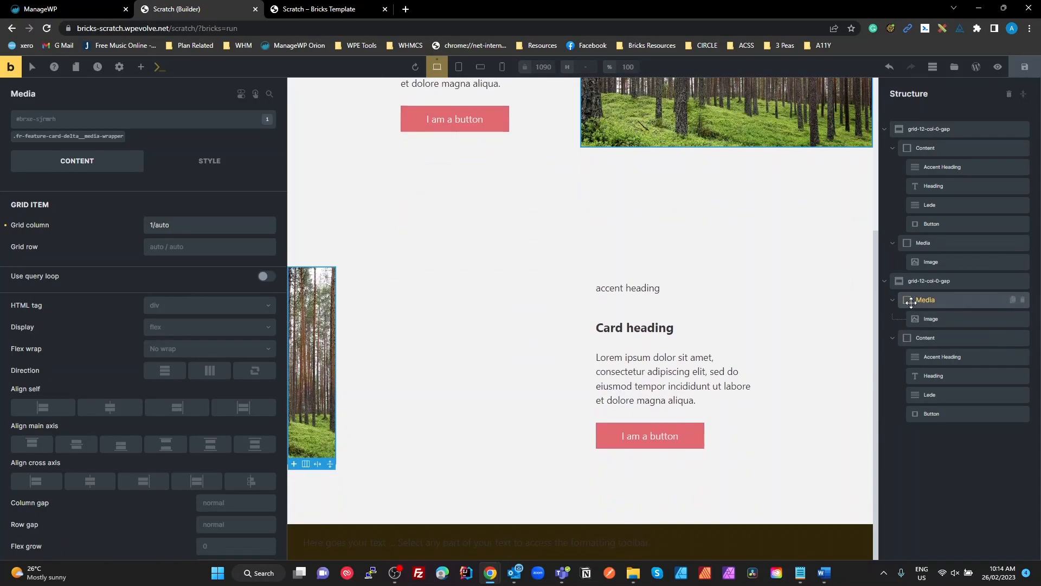
pyautogui.click(167, 225)
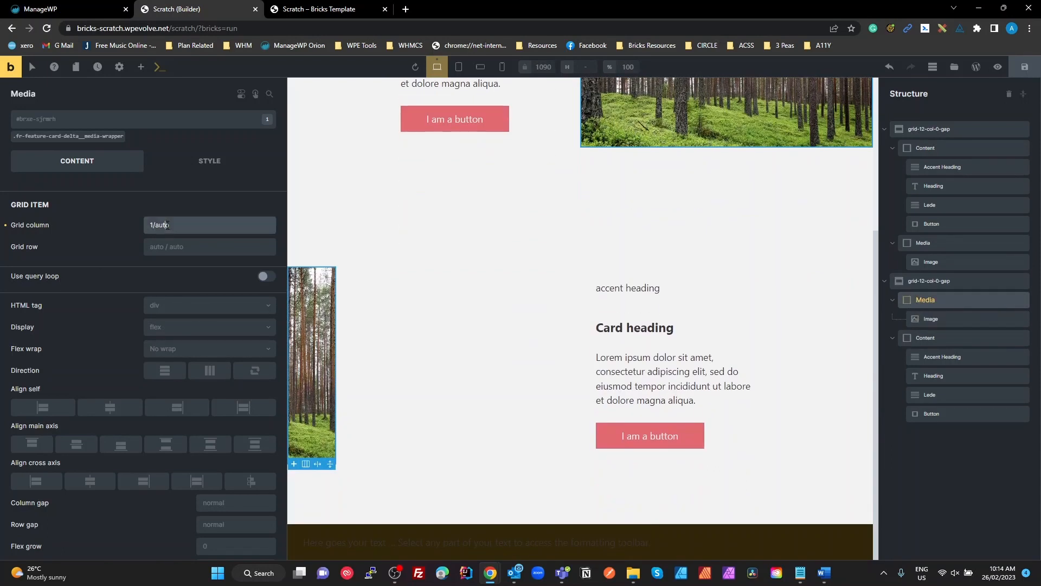
pyautogui.write('7')
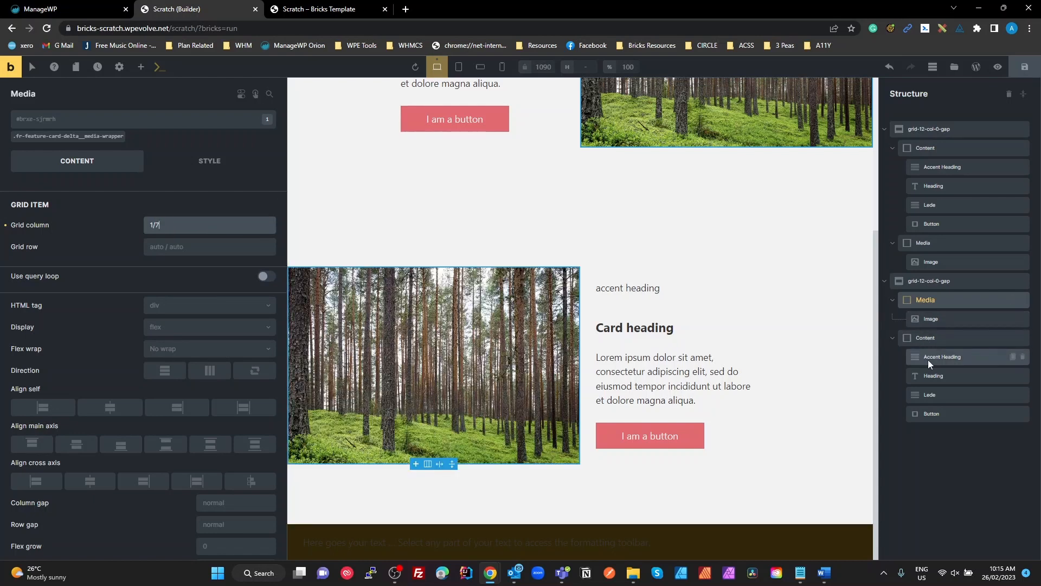
# Step: Save the page and compare both sections on the reloaded frontend with the preview narrowed to about 1256 px
pyautogui.click(925, 337)
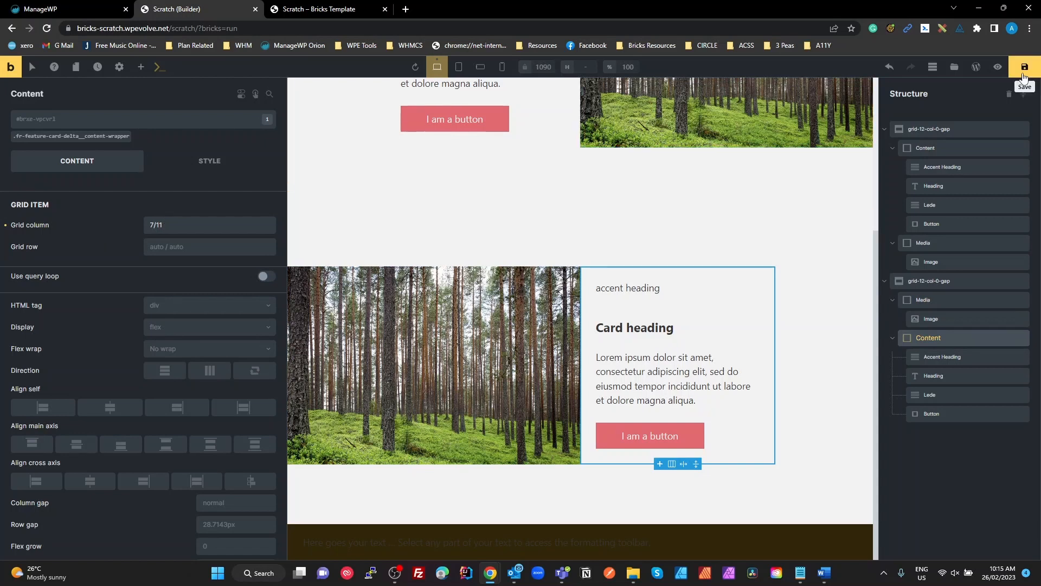
pyautogui.click(314, 9)
pyautogui.click(47, 27)
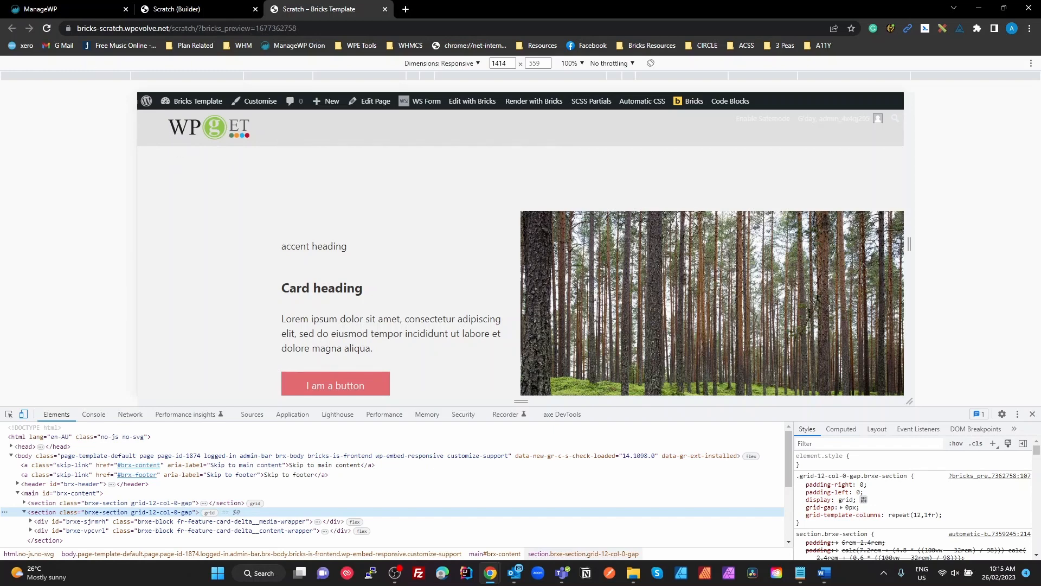
pyautogui.scroll(-7, 697, 275)
pyautogui.moveTo(911, 248); pyautogui.dragTo(866, 246)
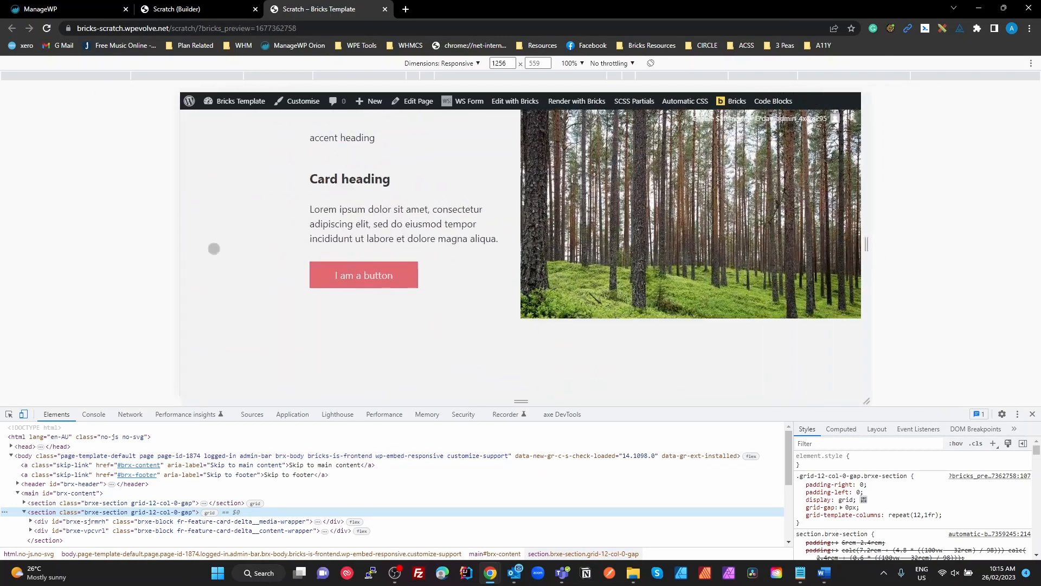
pyautogui.scroll(-5, 199, 232)
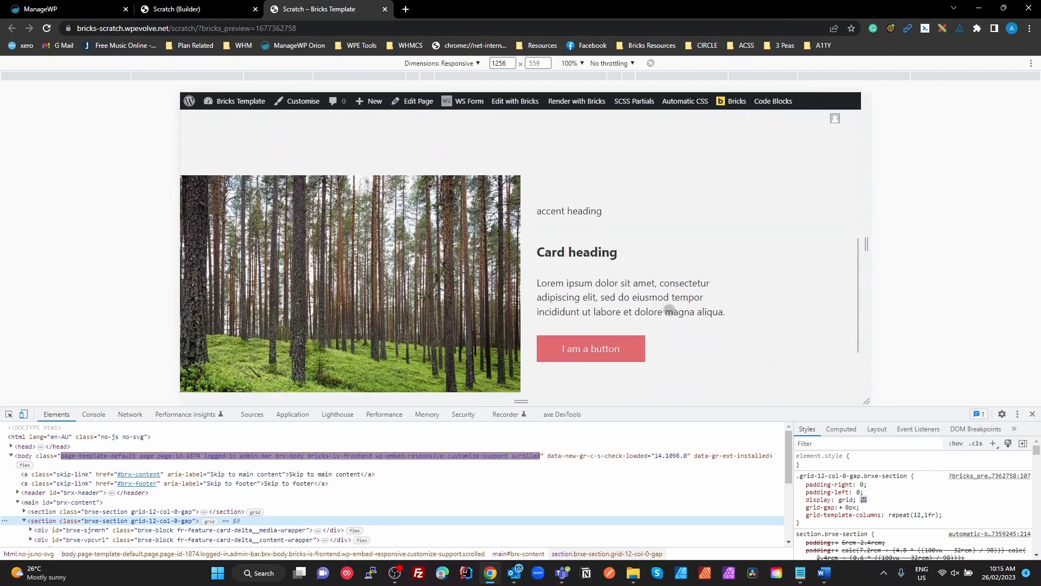
pyautogui.scroll(2, 665, 312)
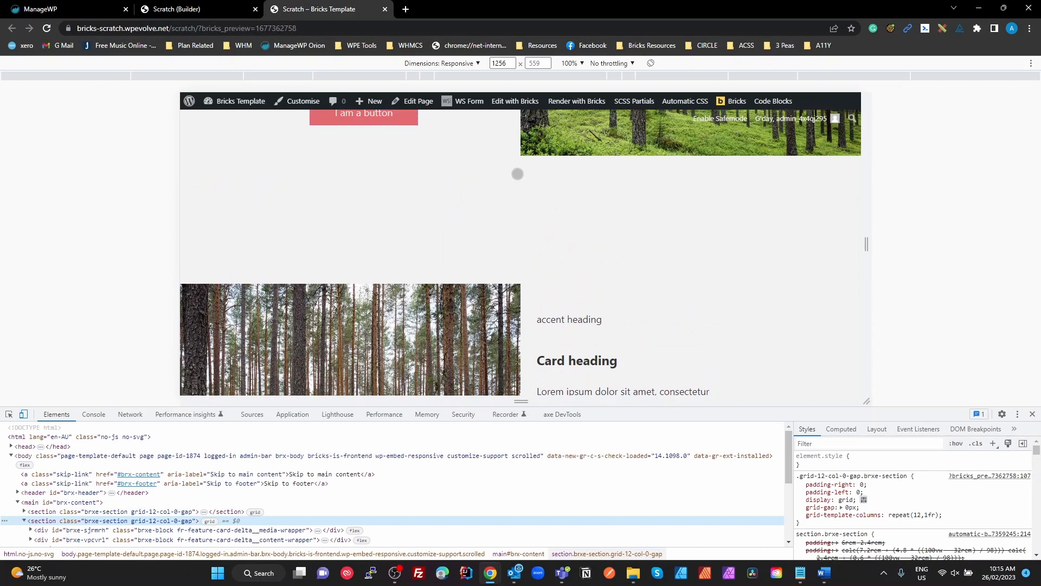
pyautogui.scroll(1, 524, 176)
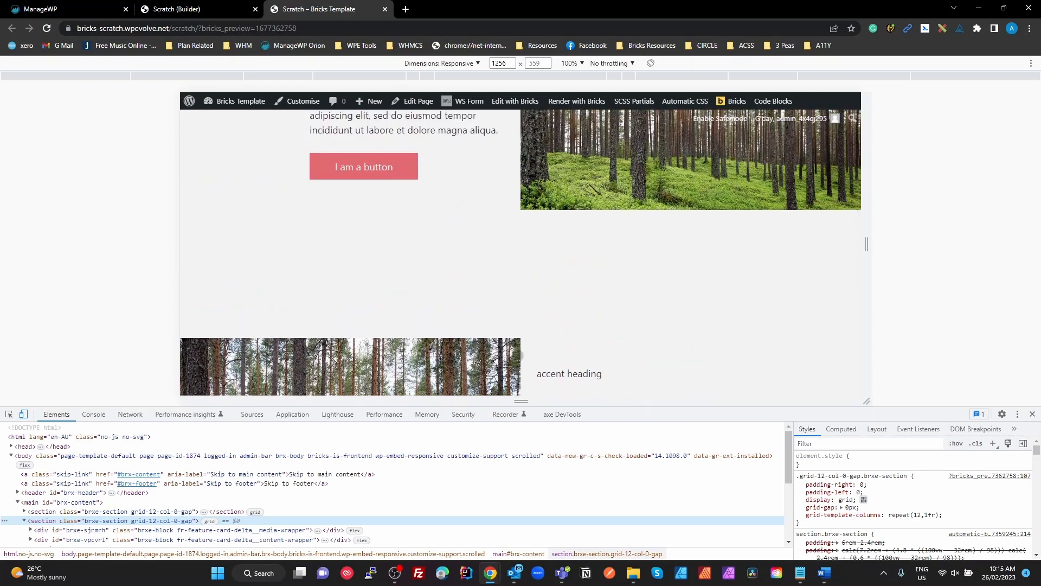
# Step: Compare both sections on the frontend while resizing the preview between about 1056 px and 1432 px
pyautogui.moveTo(866, 244); pyautogui.dragTo(845, 289)
pyautogui.scroll(-4, 804, 272)
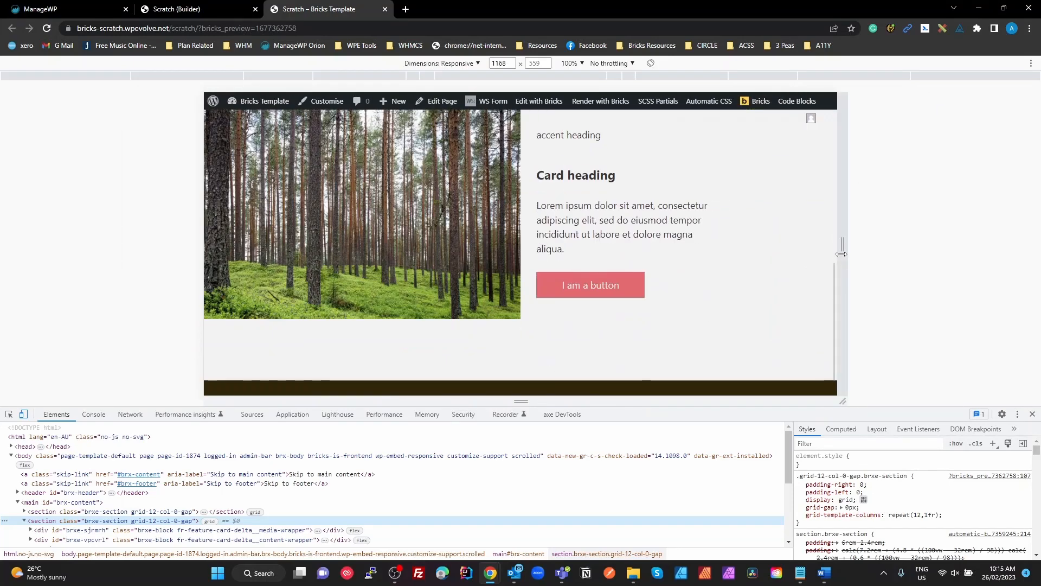
pyautogui.moveTo(803, 258); pyautogui.dragTo(877, 244)
pyautogui.scroll(-5, 721, 262)
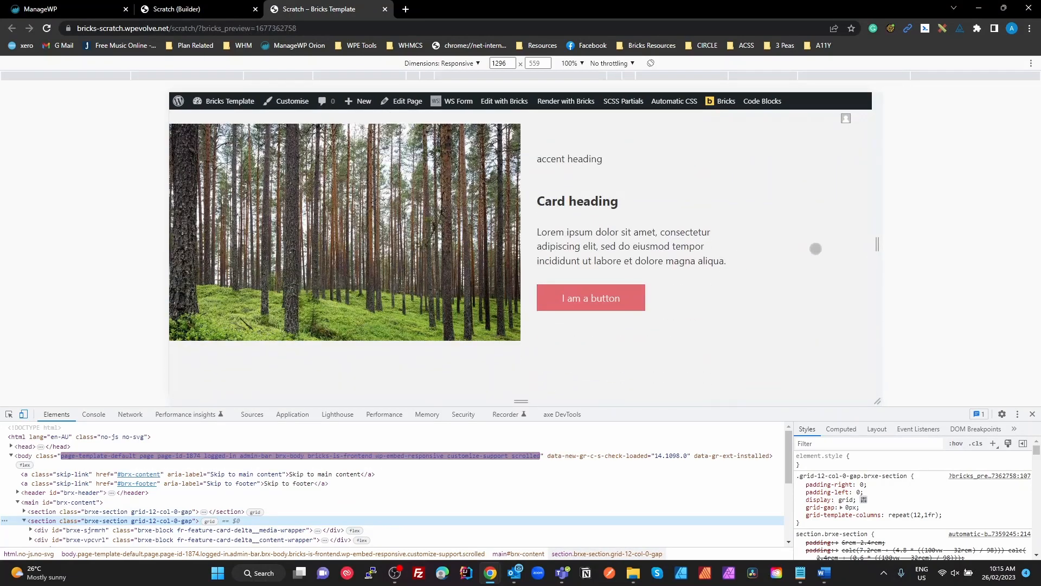
pyautogui.moveTo(878, 243); pyautogui.dragTo(812, 244)
pyautogui.scroll(5, 474, 225)
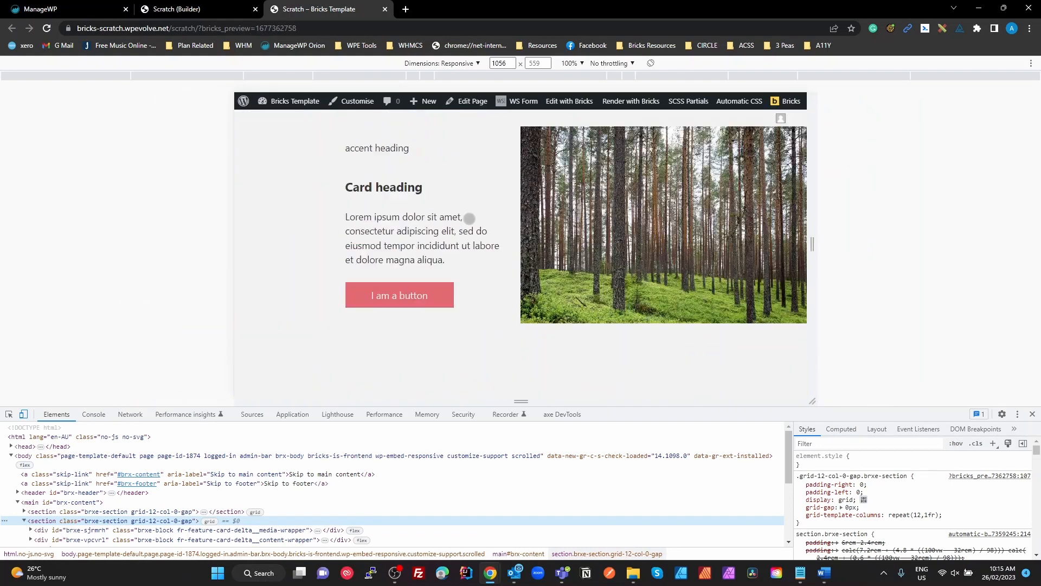
pyautogui.moveTo(813, 246); pyautogui.dragTo(915, 244)
# Step: In the builder, set the grid-12-col-0-gap class's grid template columns to 1fr at the mobile landscape breakpoint
pyautogui.click(166, 12)
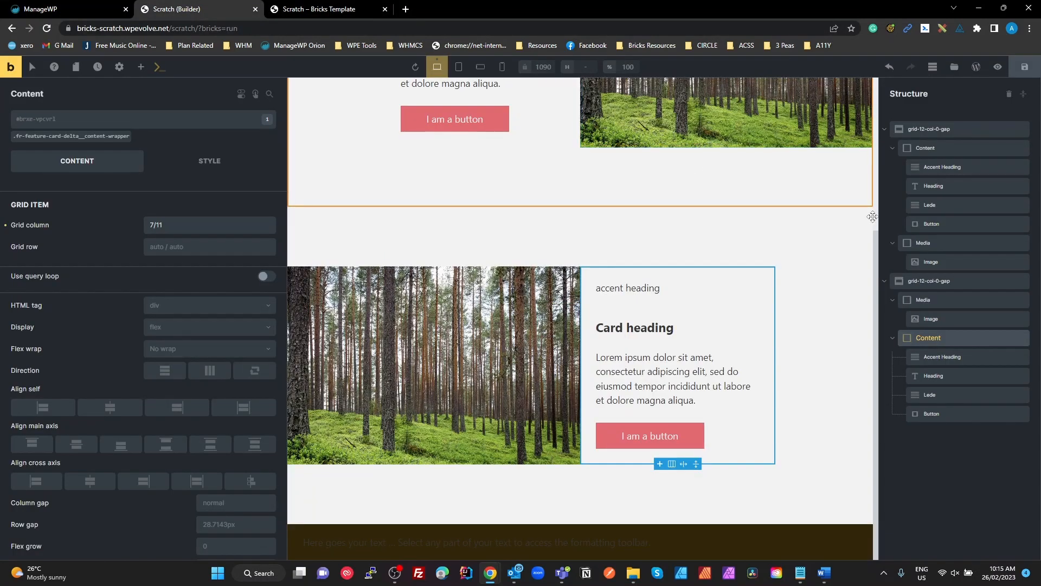
pyautogui.click(912, 284)
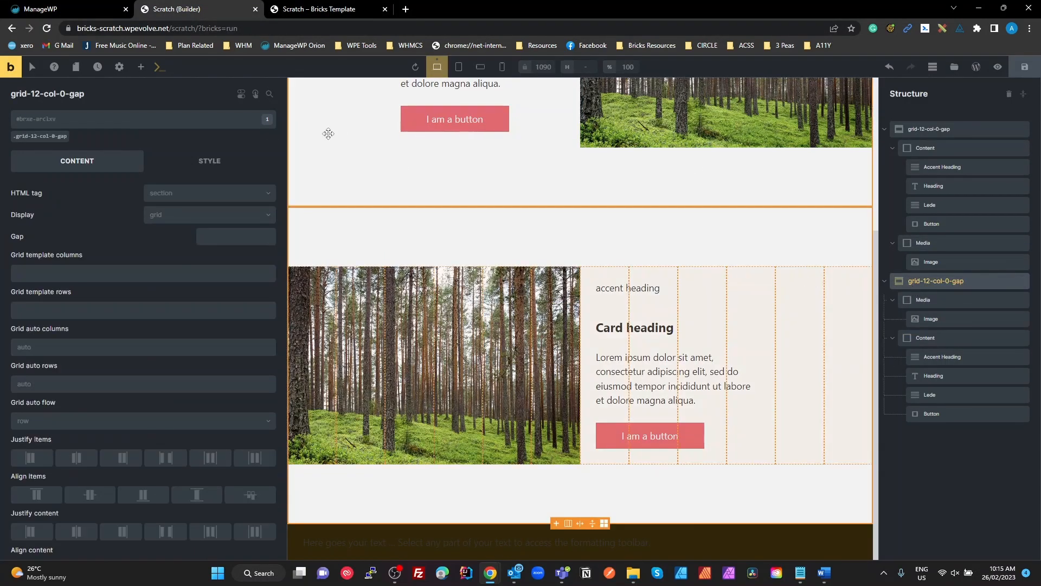
pyautogui.click(49, 137)
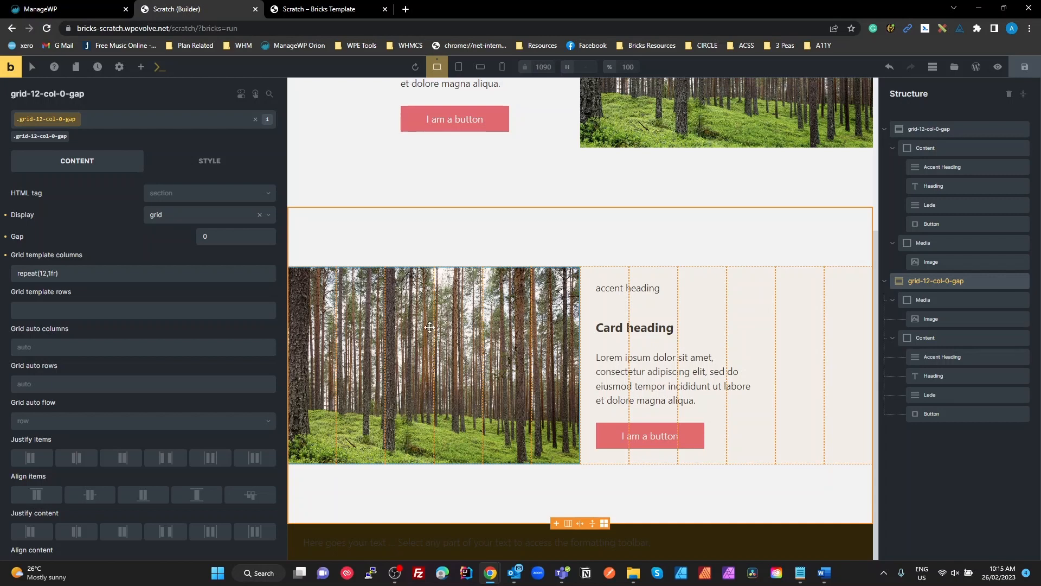
pyautogui.click(479, 67)
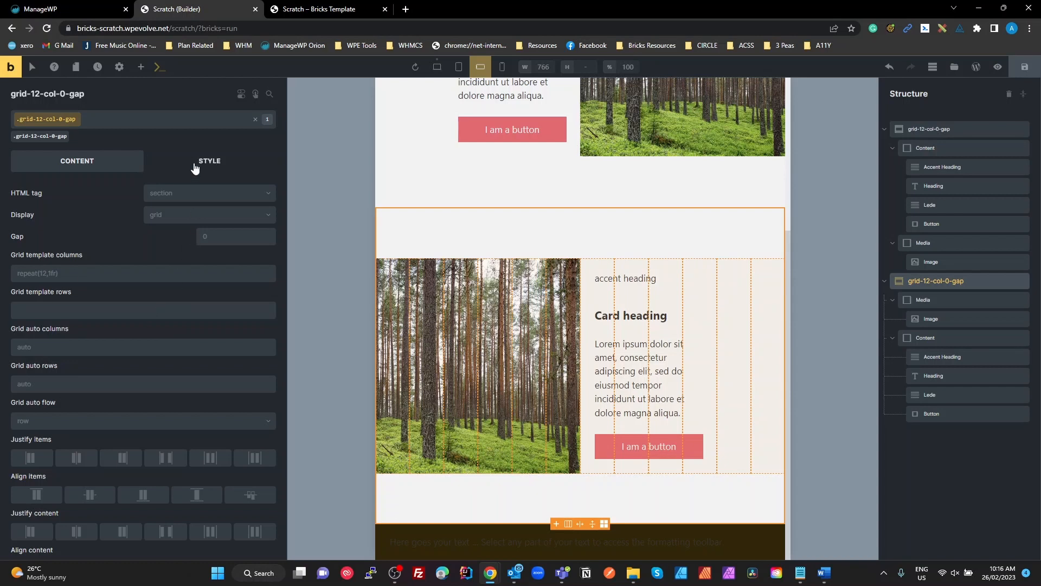
pyautogui.click(88, 272)
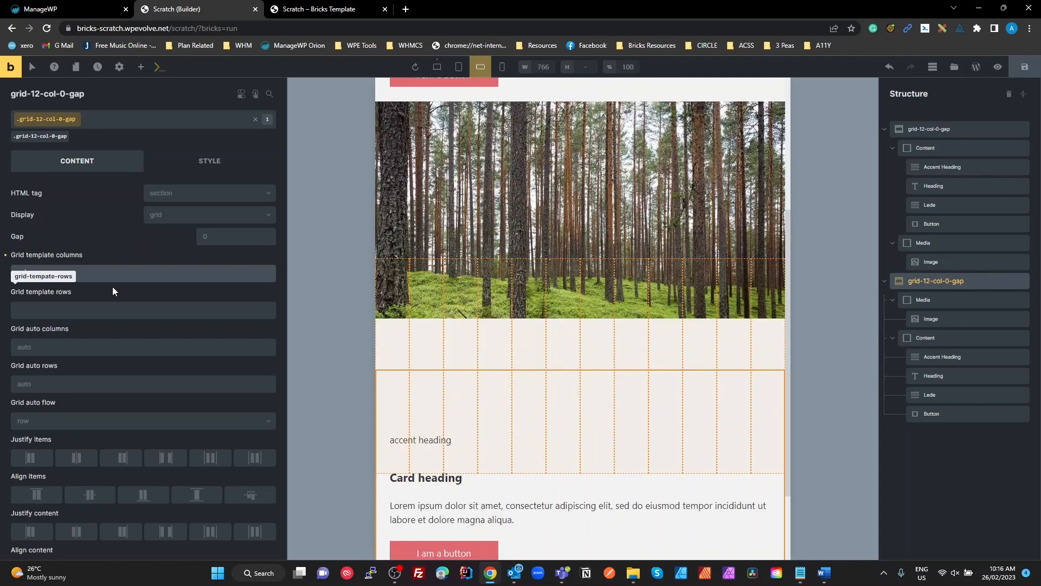
pyautogui.scroll(4, 566, 211)
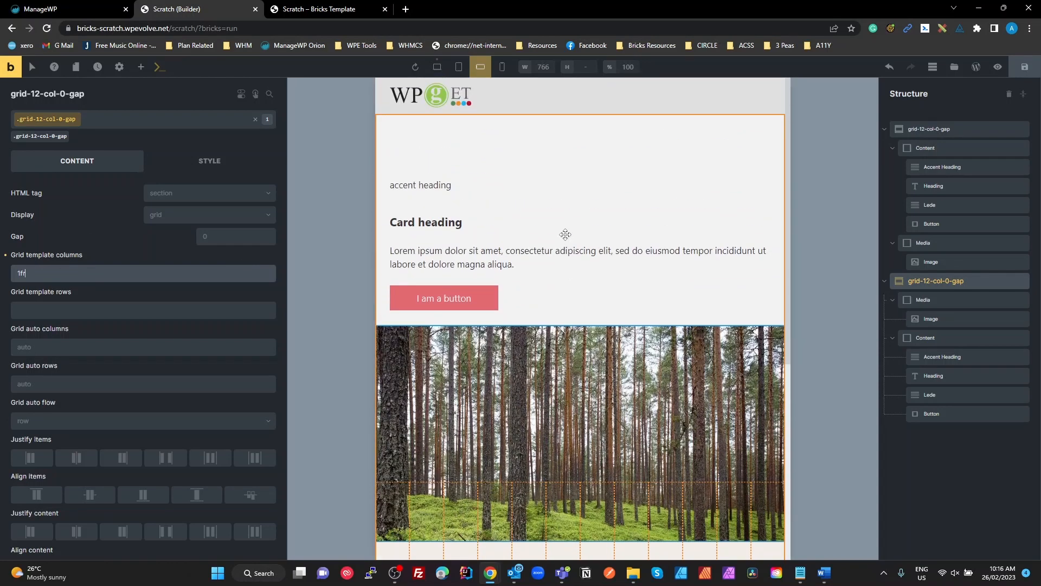
pyautogui.scroll(-5, 565, 234)
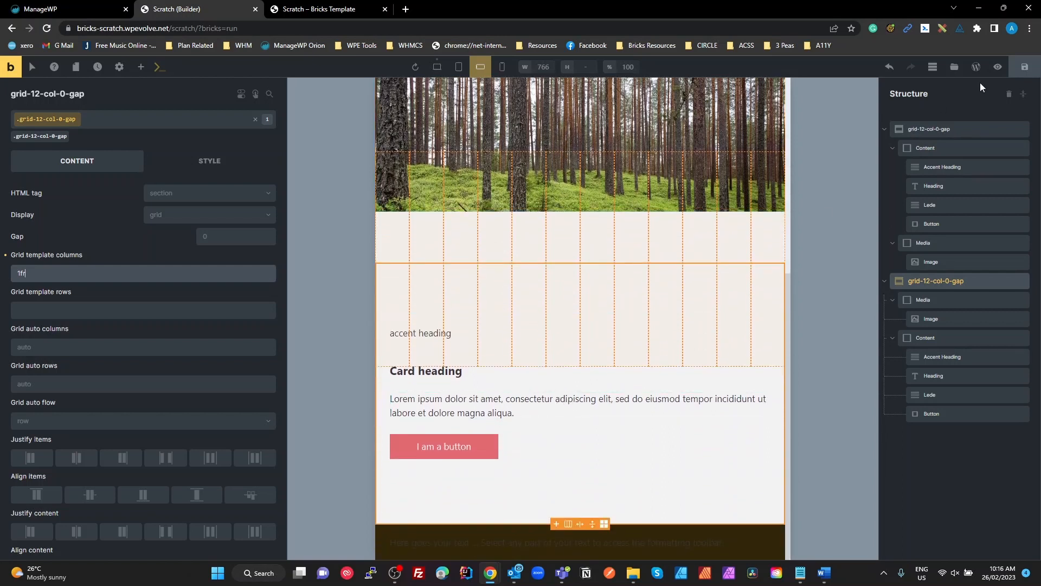
# Step: Save the page and check how both sections stack on the reloaded frontend with the preview narrowed to about 602 px
pyautogui.click(1024, 69)
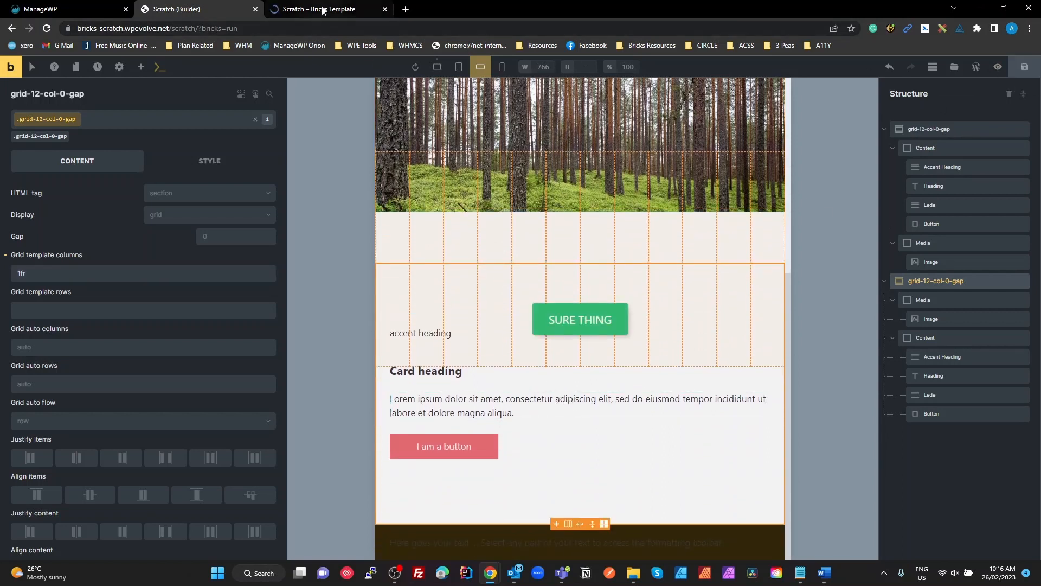
pyautogui.click(326, 9)
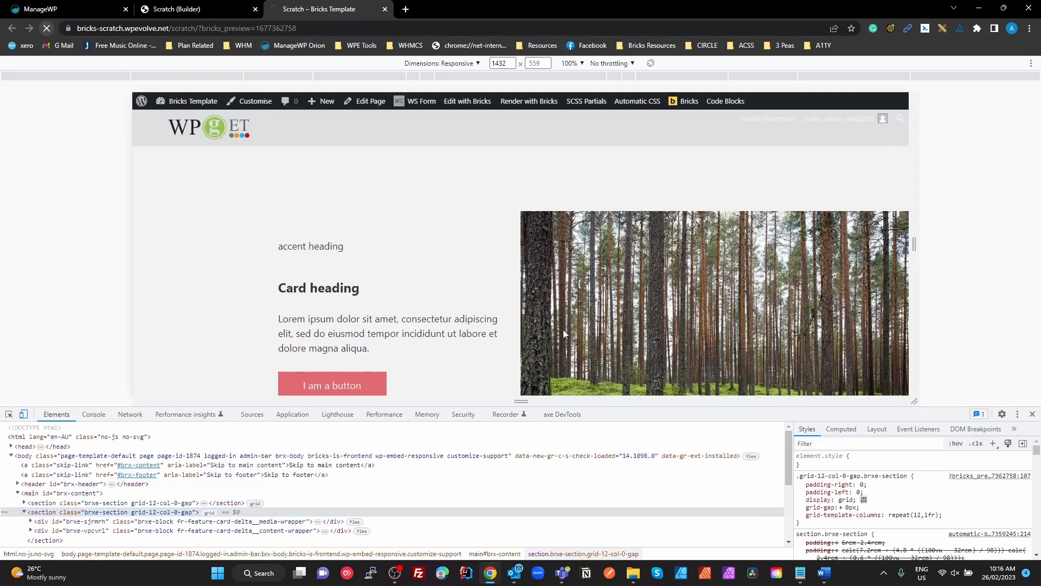
pyautogui.click(46, 28)
pyautogui.moveTo(913, 244); pyautogui.dragTo(674, 240)
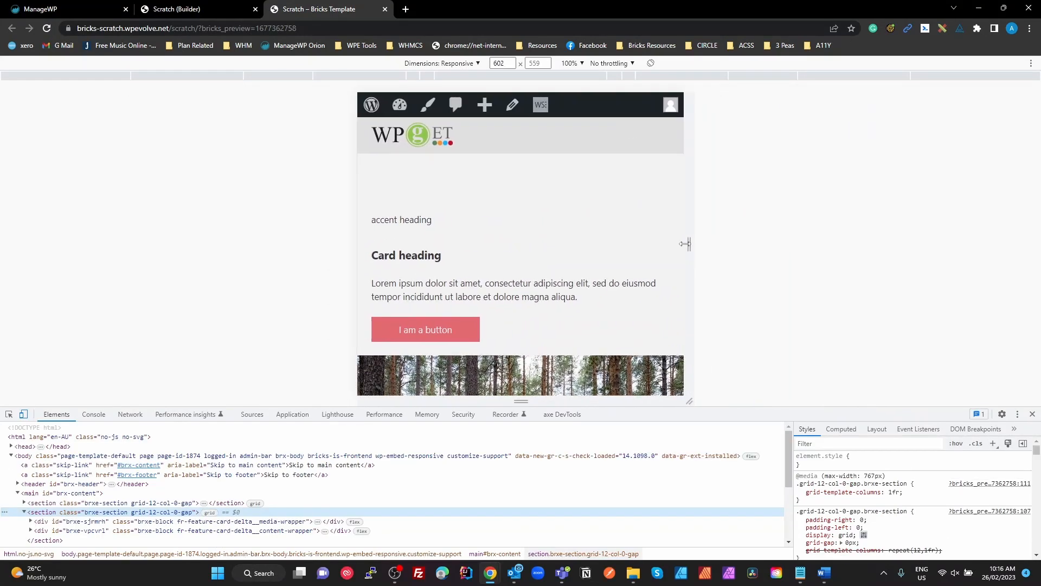
pyautogui.scroll(-3, 639, 241)
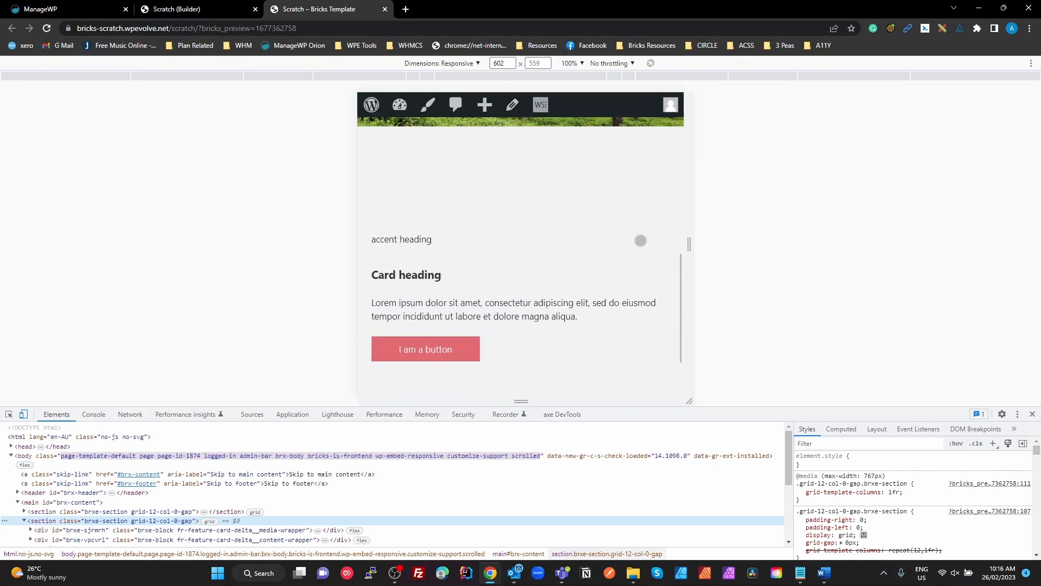
pyautogui.scroll(-3, 642, 241)
pyautogui.scroll(4, 642, 241)
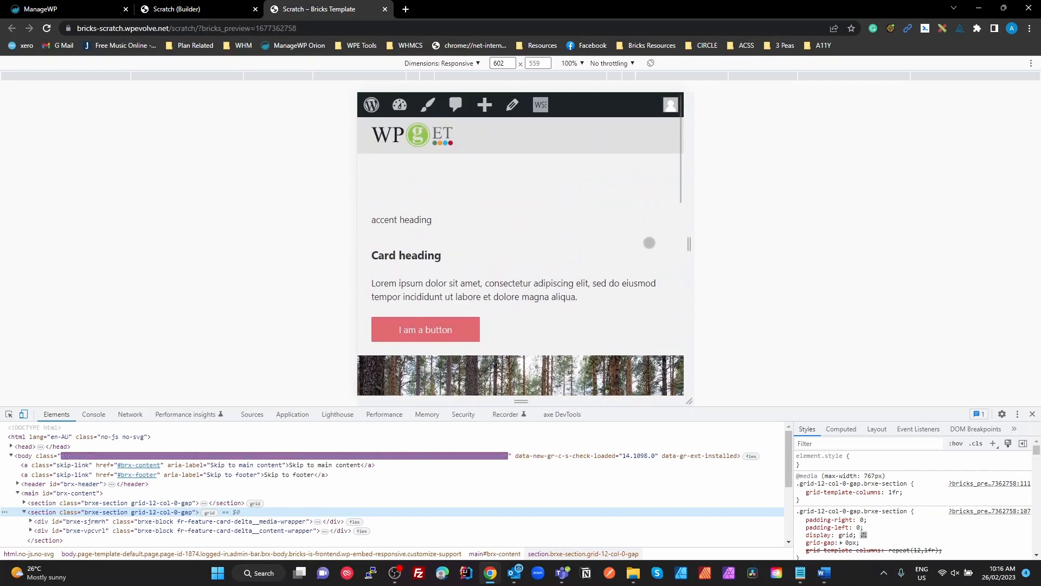
# Step: Show the first section's grid overlay and inspect the grid lines and blocks of both sections at the narrow width, then close the developer tools
pyautogui.click(876, 429)
pyautogui.click(806, 512)
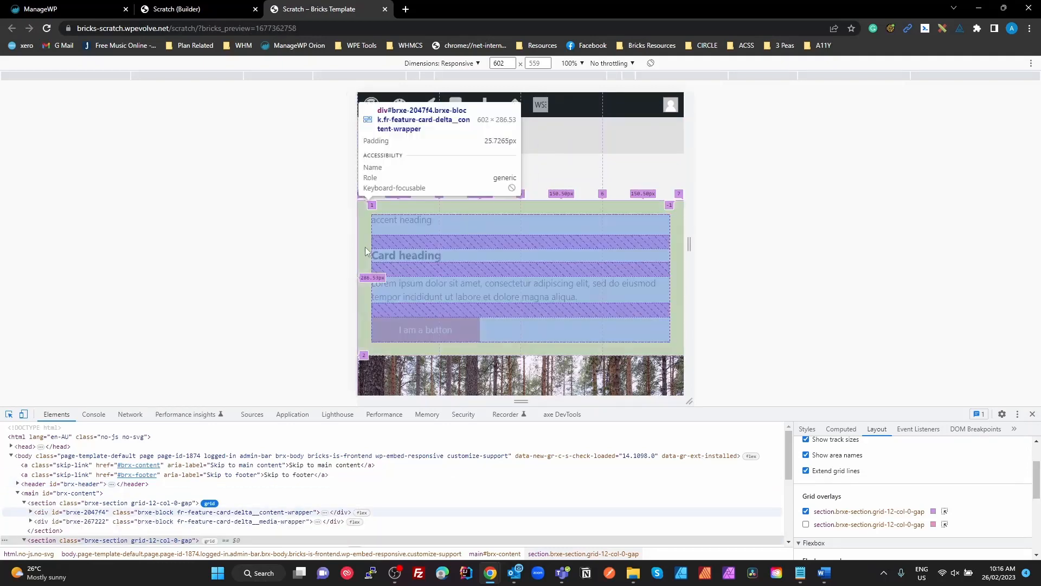
pyautogui.scroll(-6, 549, 233)
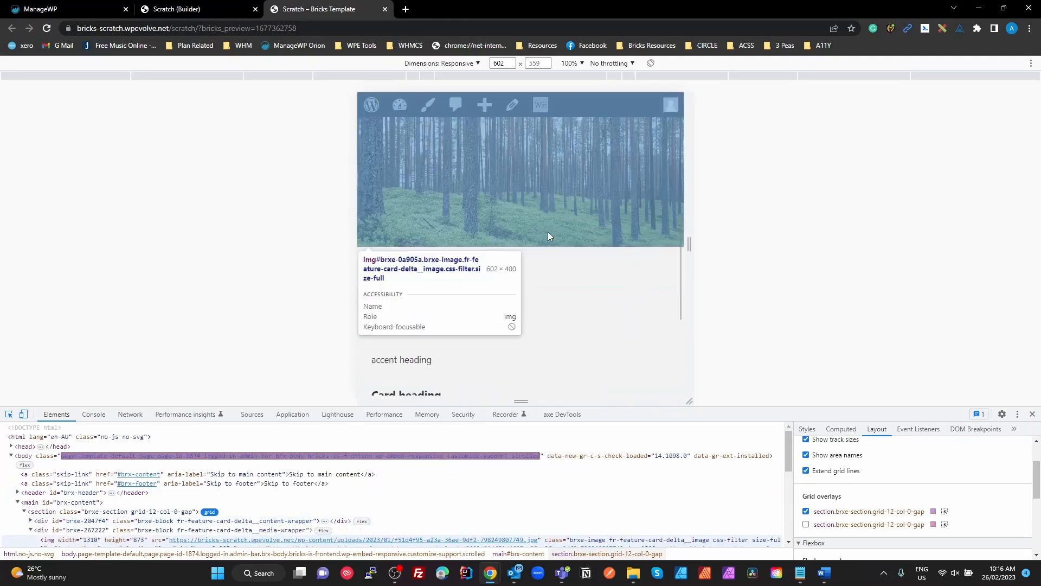
pyautogui.scroll(5, 544, 234)
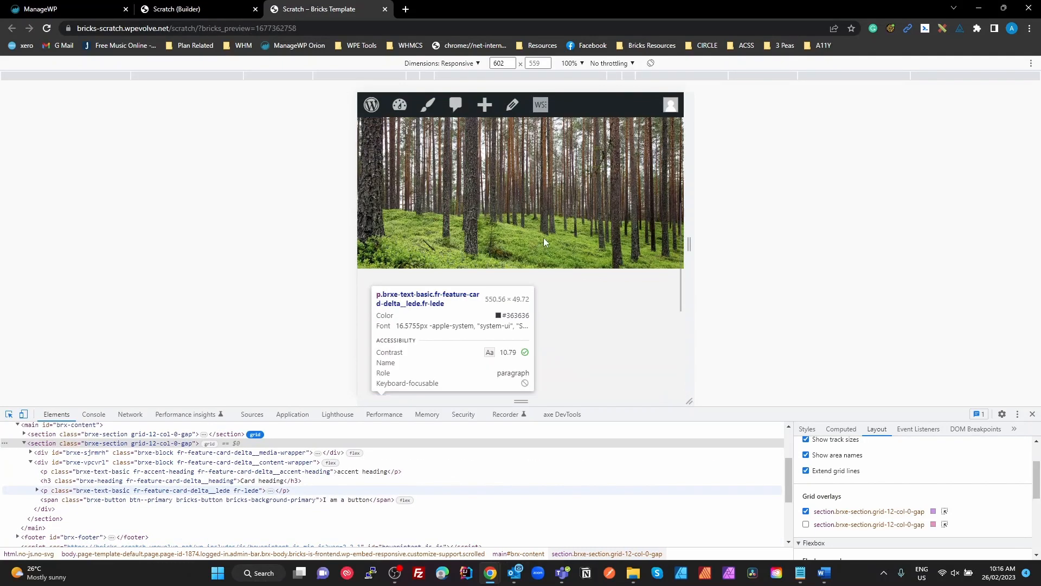
pyautogui.scroll(-5, 544, 239)
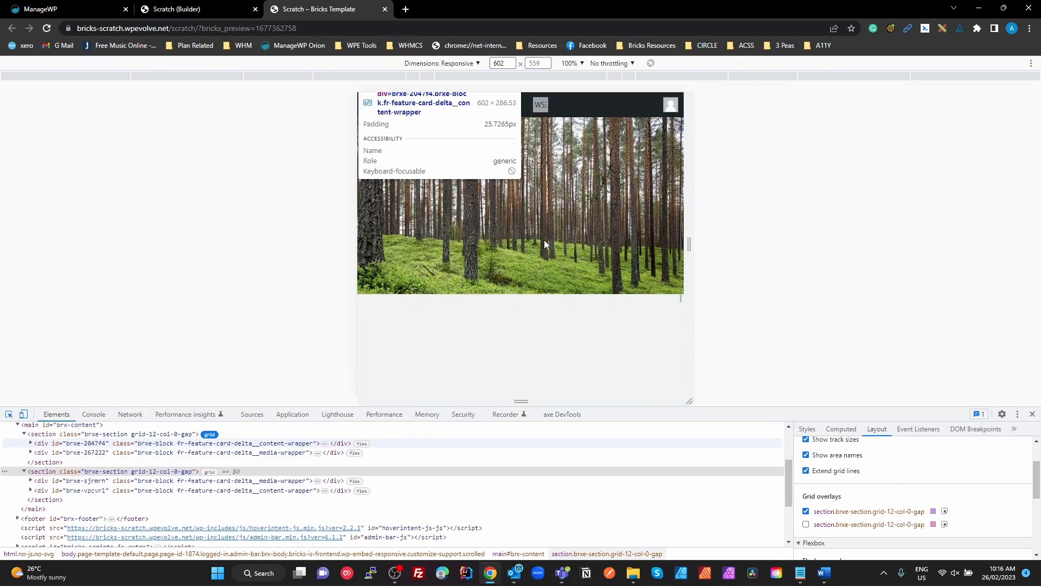
pyautogui.scroll(5, 544, 242)
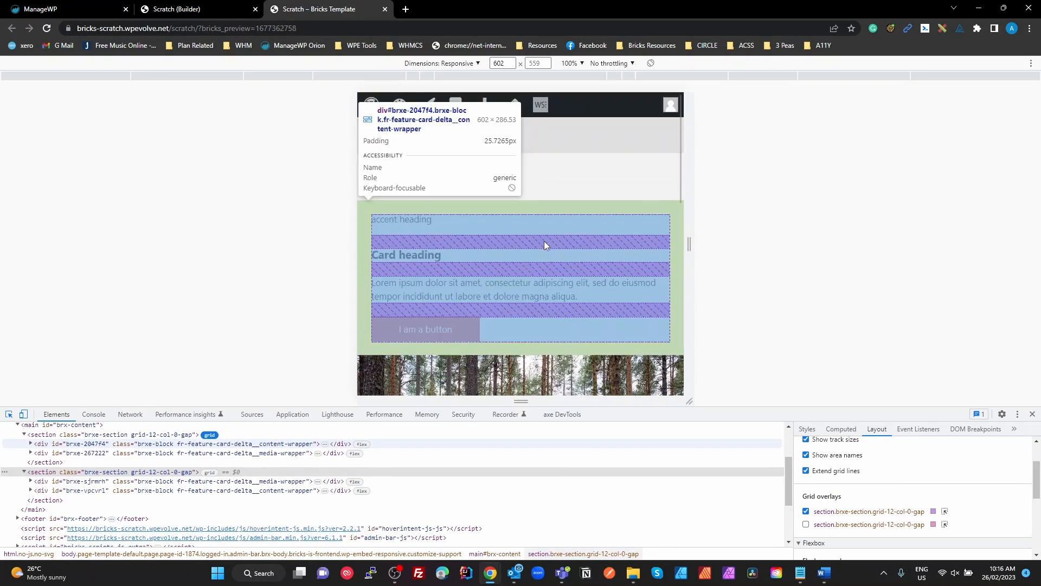
pyautogui.scroll(-5, 544, 242)
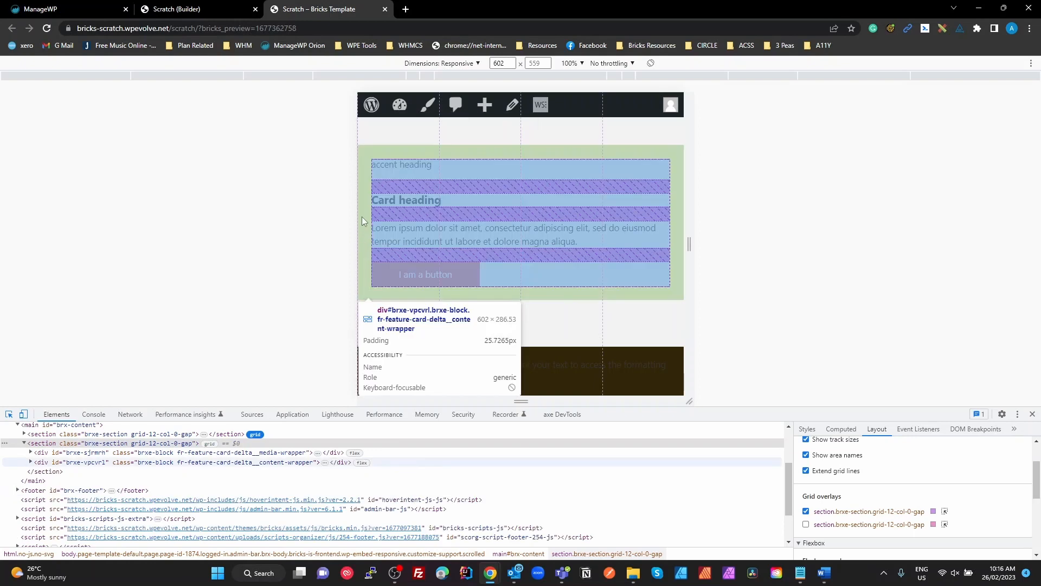
pyautogui.scroll(5, 407, 218)
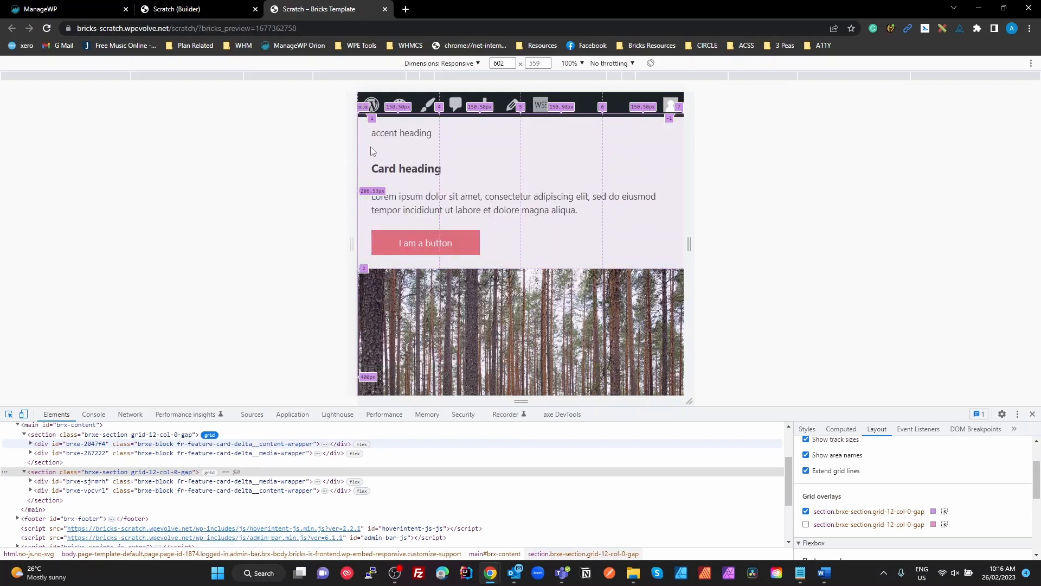
pyautogui.click(1032, 413)
# Step: In the builder, add an empty custom CSS rule "root > *{ }" to the grid-12-col-0-gap class at the mobile landscape breakpoint
pyautogui.click(175, 9)
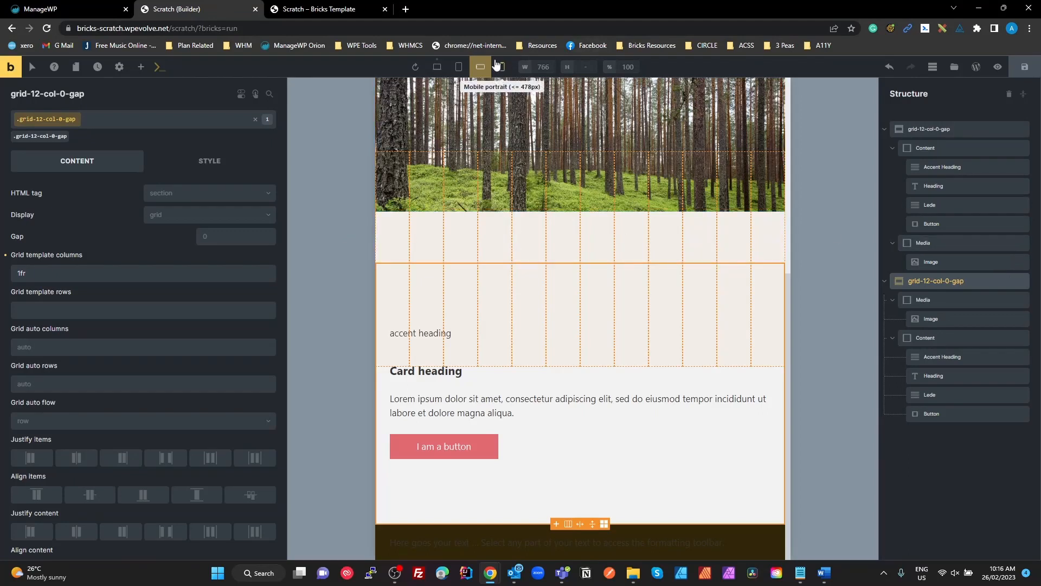
pyautogui.scroll(-1, 176, 239)
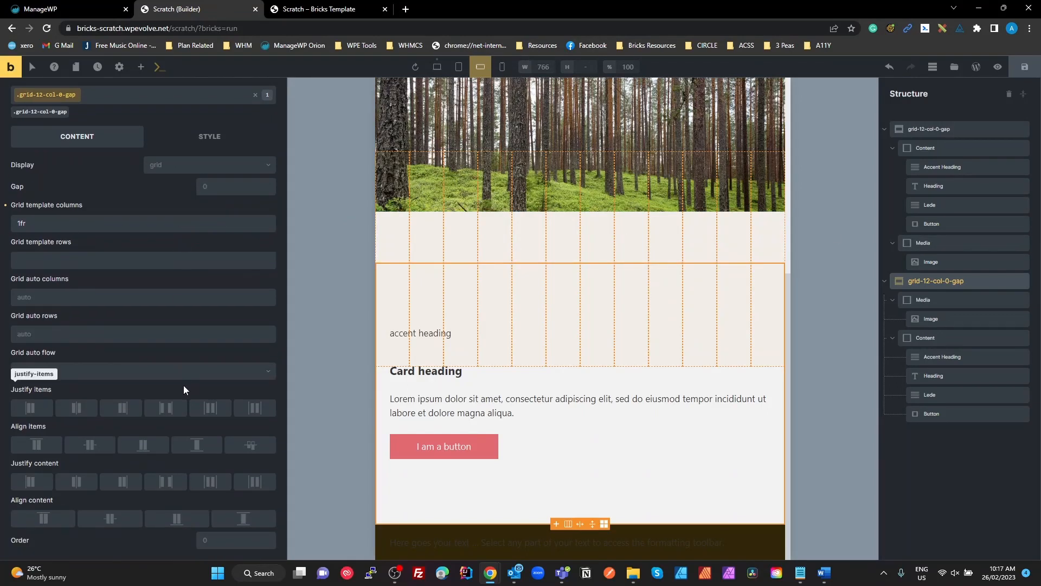
pyautogui.scroll(1, 184, 385)
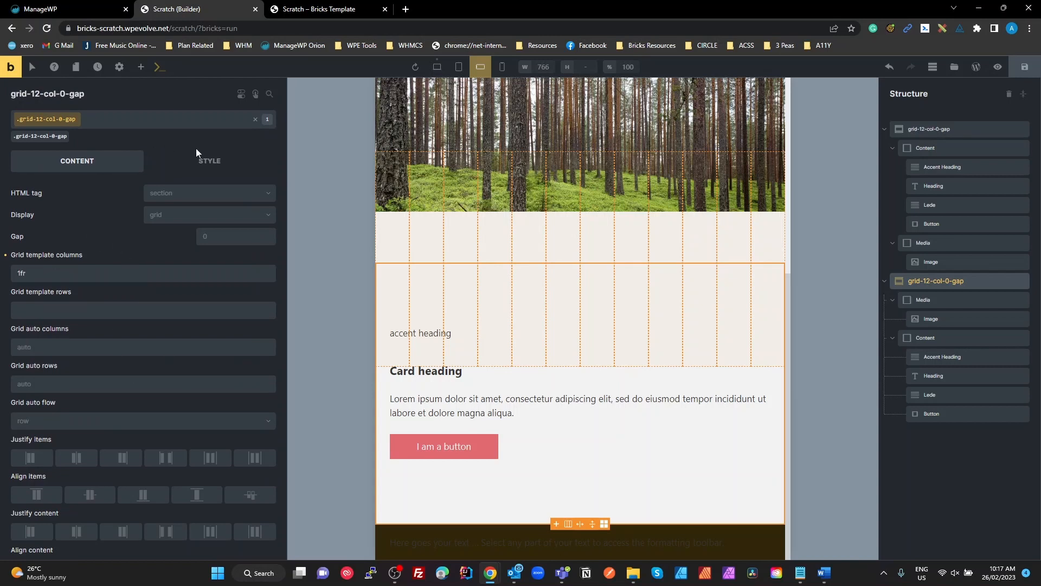
pyautogui.click(210, 161)
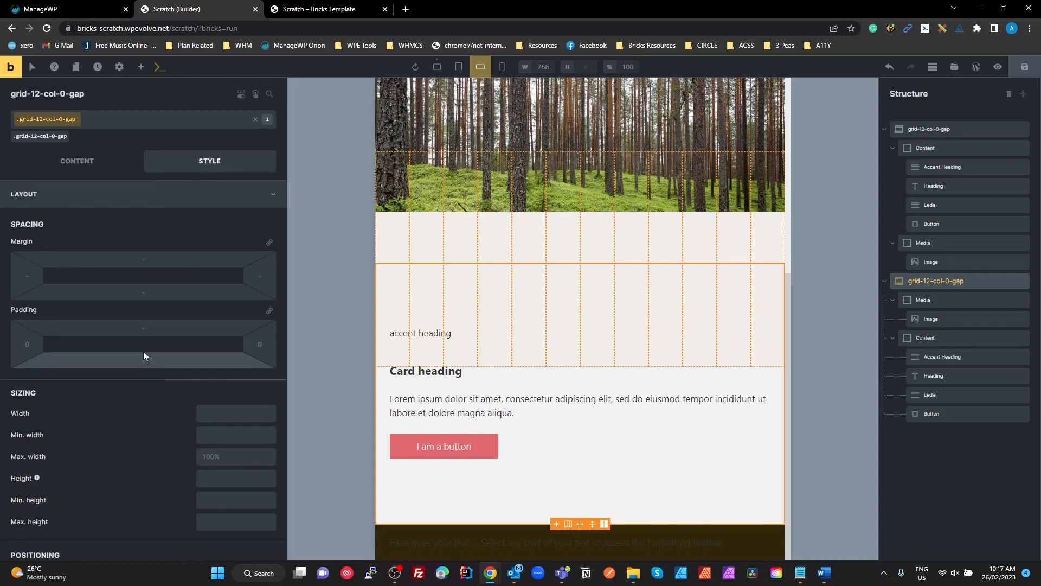
pyautogui.click(80, 202)
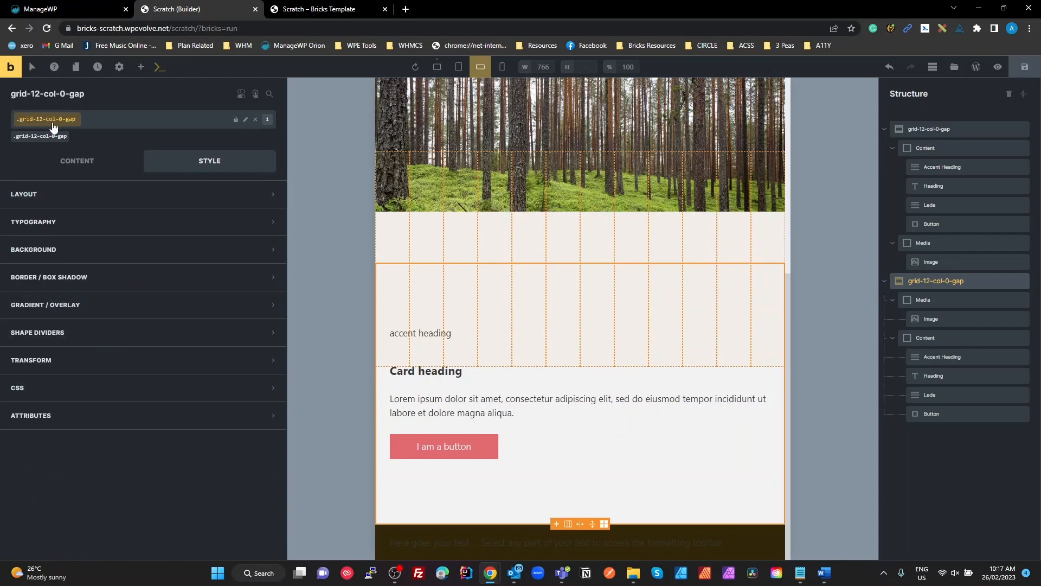
pyautogui.click(58, 396)
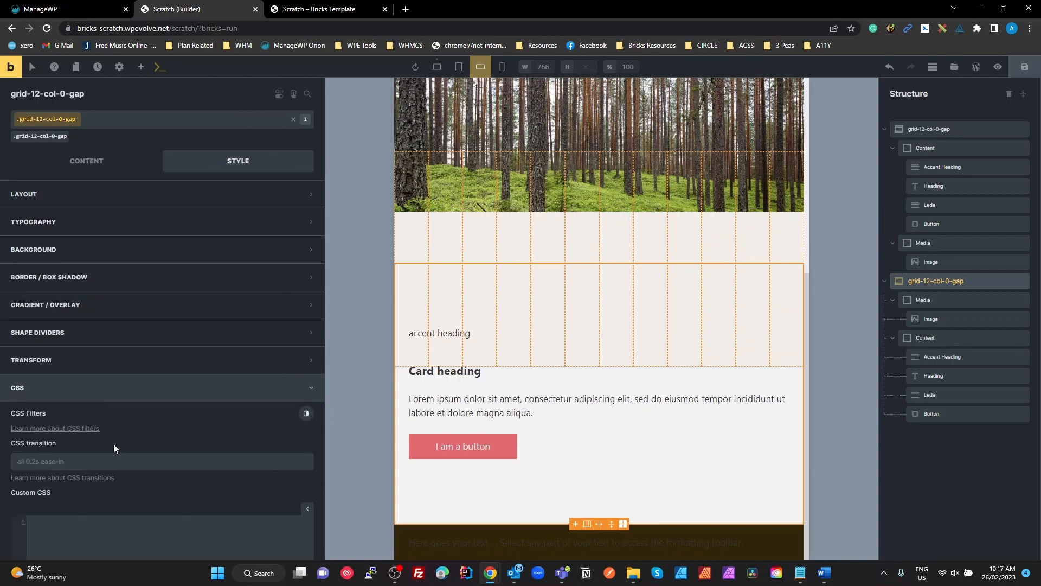
pyautogui.scroll(-2, 132, 494)
pyautogui.click(126, 482)
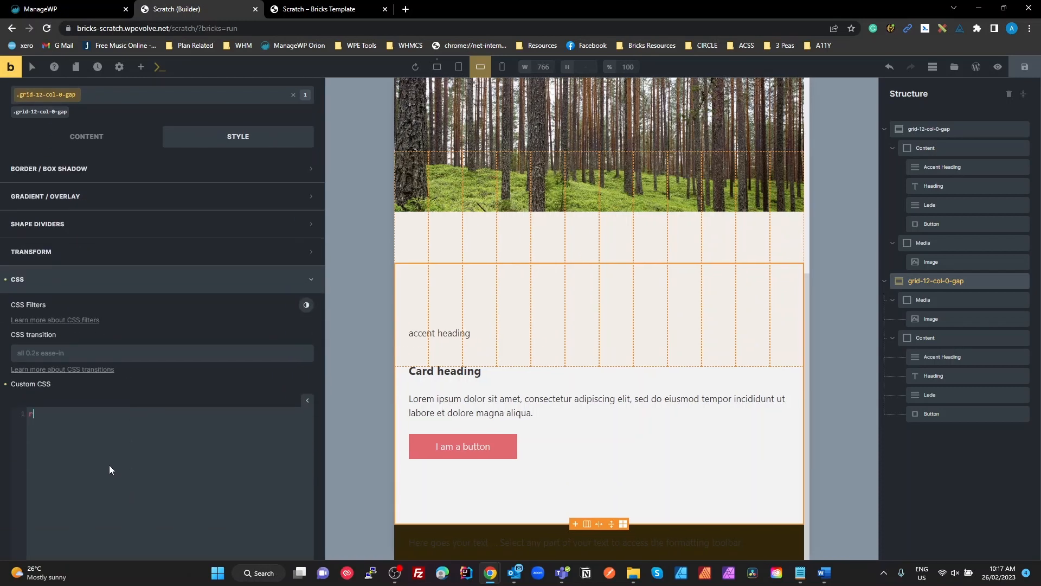
pyautogui.write('root > *{')
pyautogui.press('Return')
pyautogui.press('Return')
pyautogui.write('}')
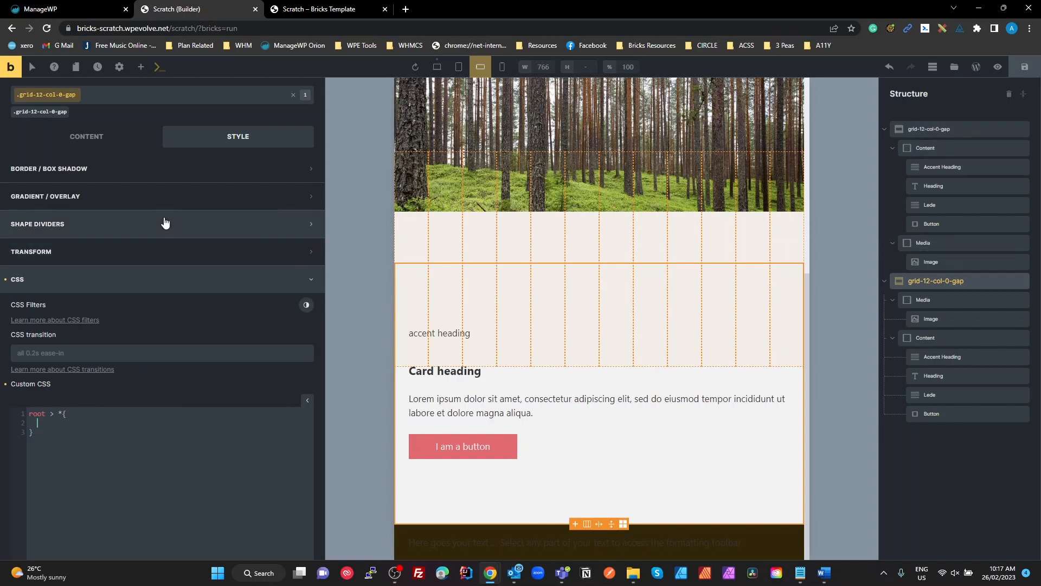
# Step: Inspect the first section's Content block and its grid-column style on the frontend, with the preview widened to about 1058 px
pyautogui.hotkey('ctrl', 'Tab')
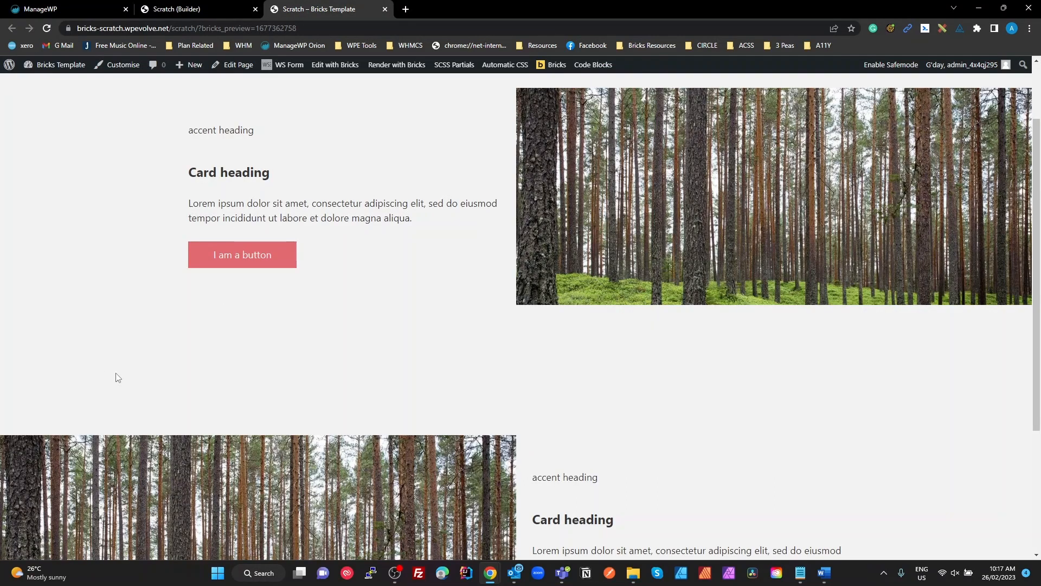
pyautogui.hotkey('ctrl', 'shift', 'i')
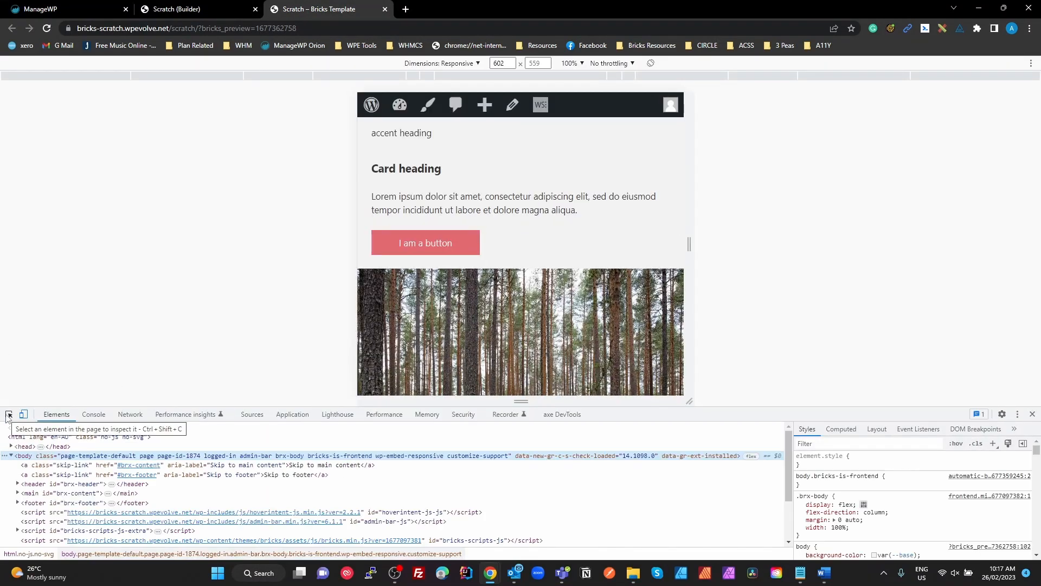
pyautogui.moveTo(688, 255); pyautogui.dragTo(812, 257)
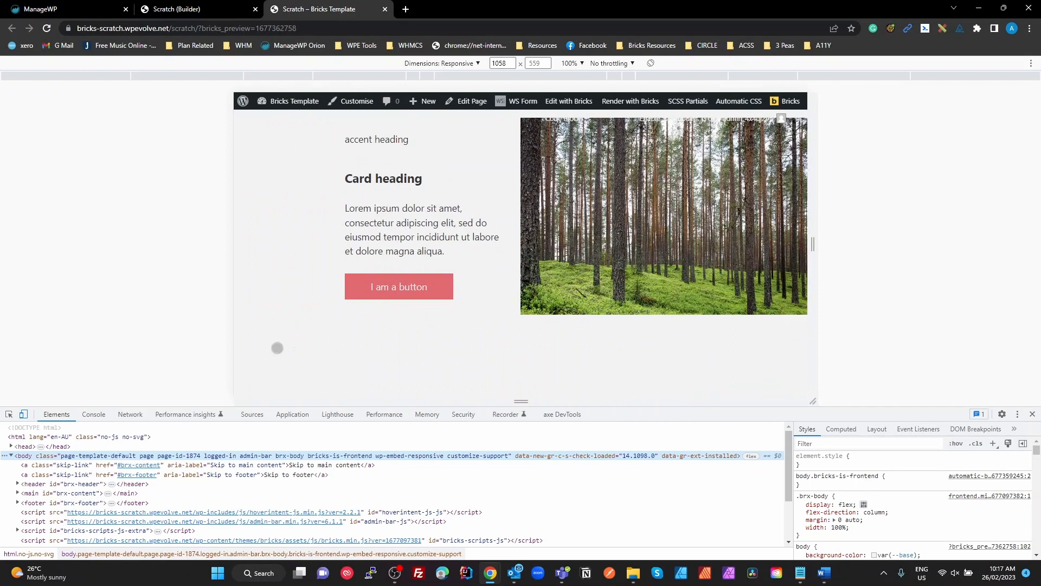
pyautogui.click(8, 414)
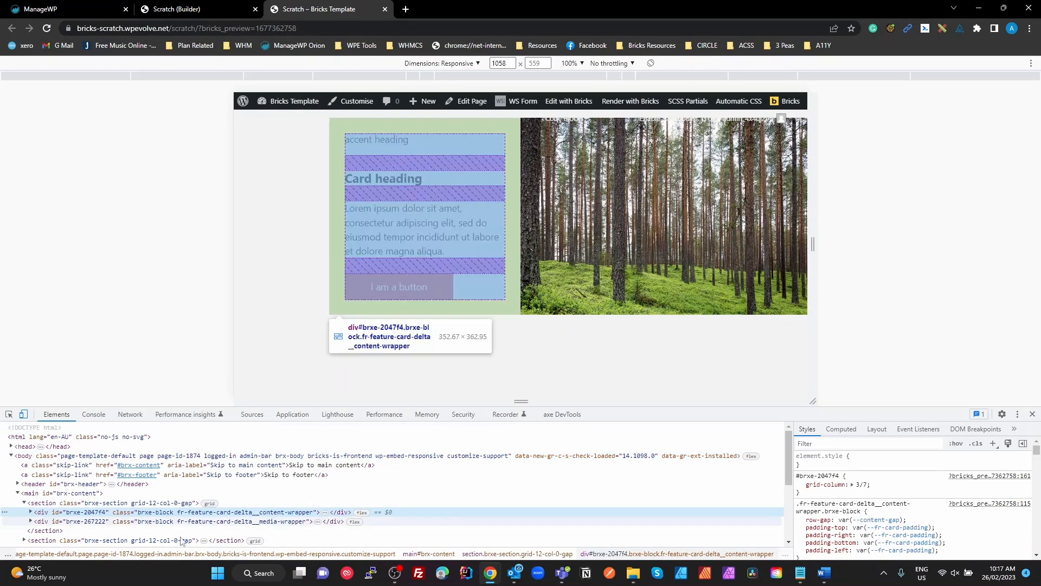
pyautogui.click(480, 128)
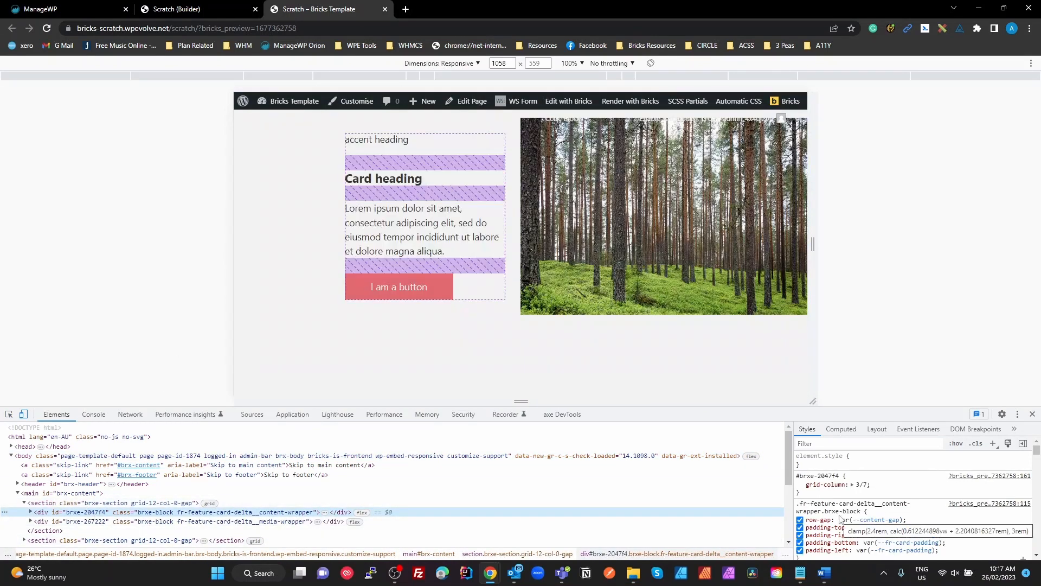
# Step: In the builder, add grid-column: auto/auto; to the "root > *" rule of the grid-12-col-0-gap class and save the page
pyautogui.click(806, 486)
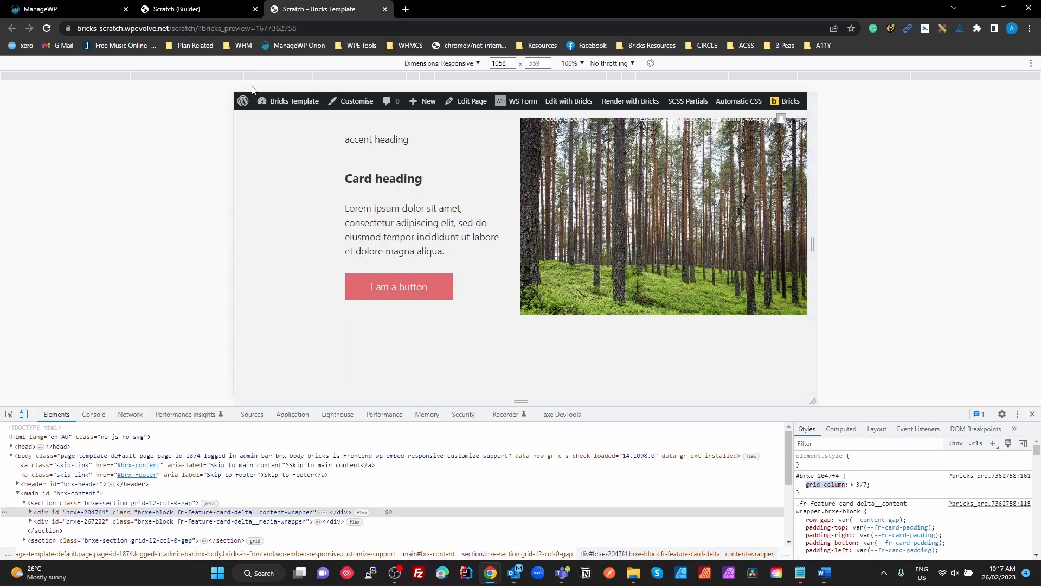
pyautogui.click(176, 9)
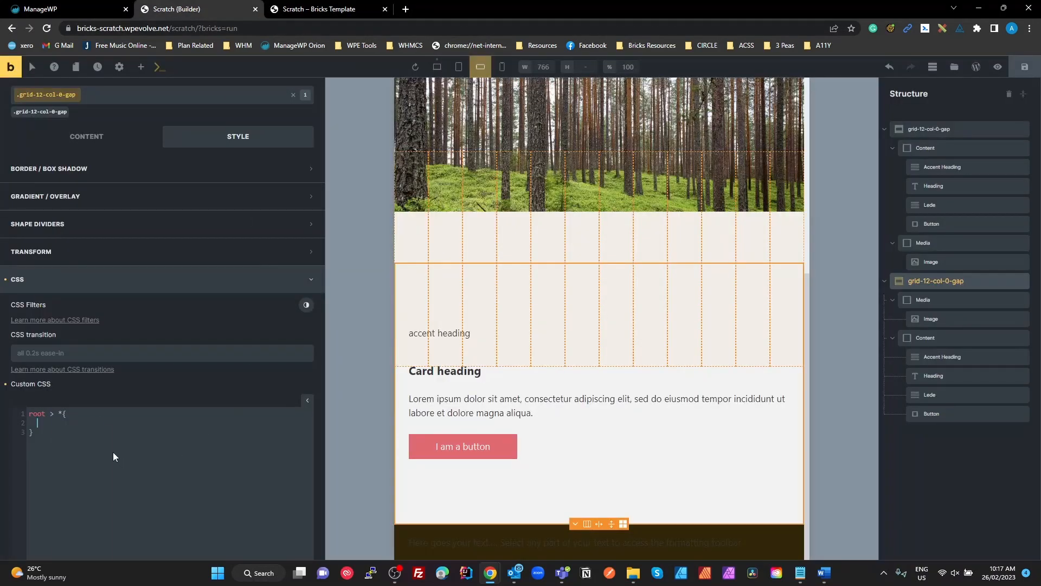
pyautogui.write('grid-column: auto/')
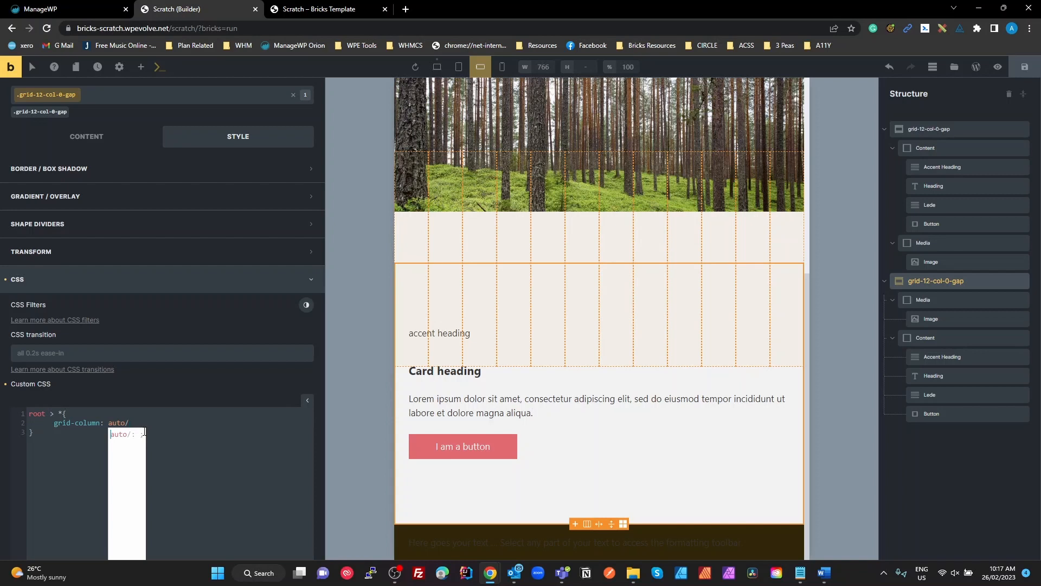
pyautogui.write('auto')
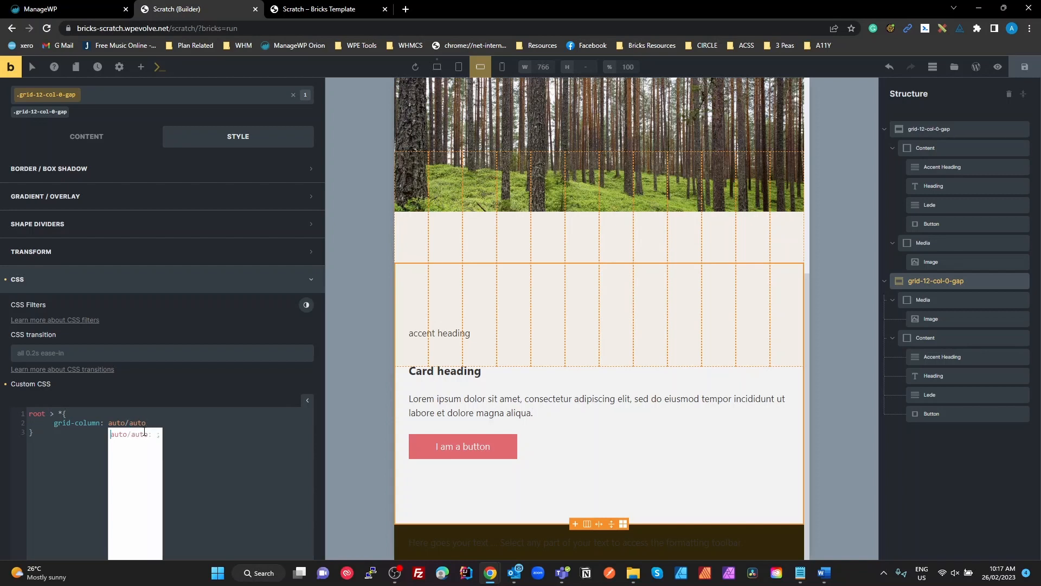
pyautogui.write(';')
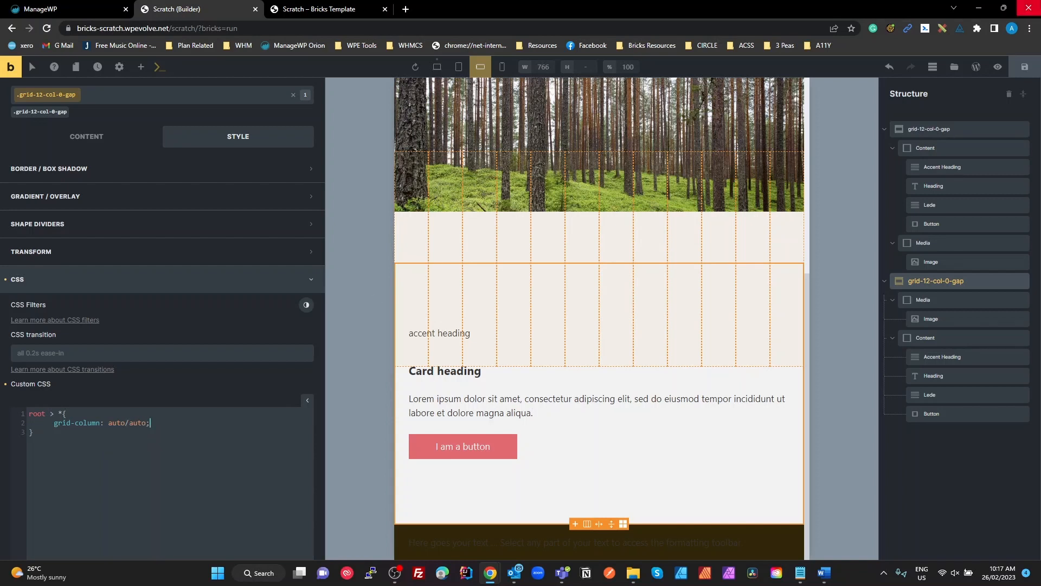
# Step: Reload the frontend, narrow the preview to about 644 px, and check how both card-and-image sections stack
pyautogui.click(299, 9)
pyautogui.press('F5')
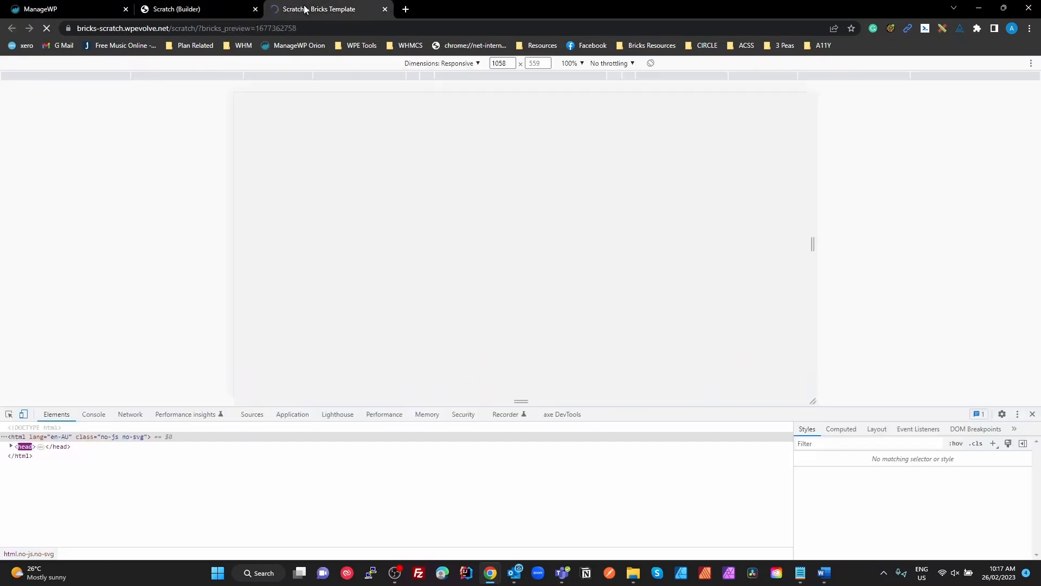
pyautogui.moveTo(813, 247); pyautogui.dragTo(703, 258)
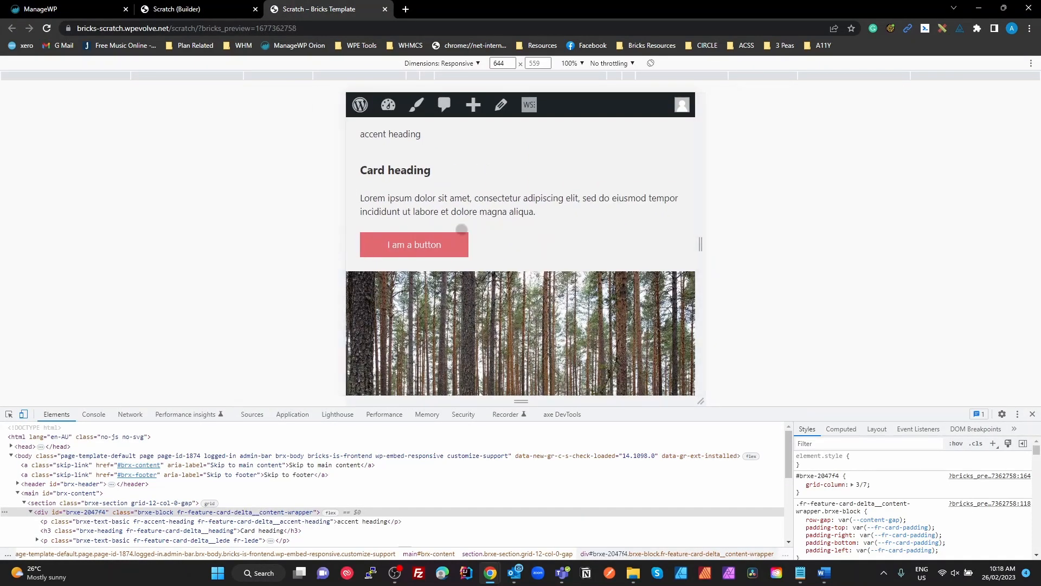
pyautogui.scroll(-5, 483, 234)
pyautogui.scroll(-4, 481, 237)
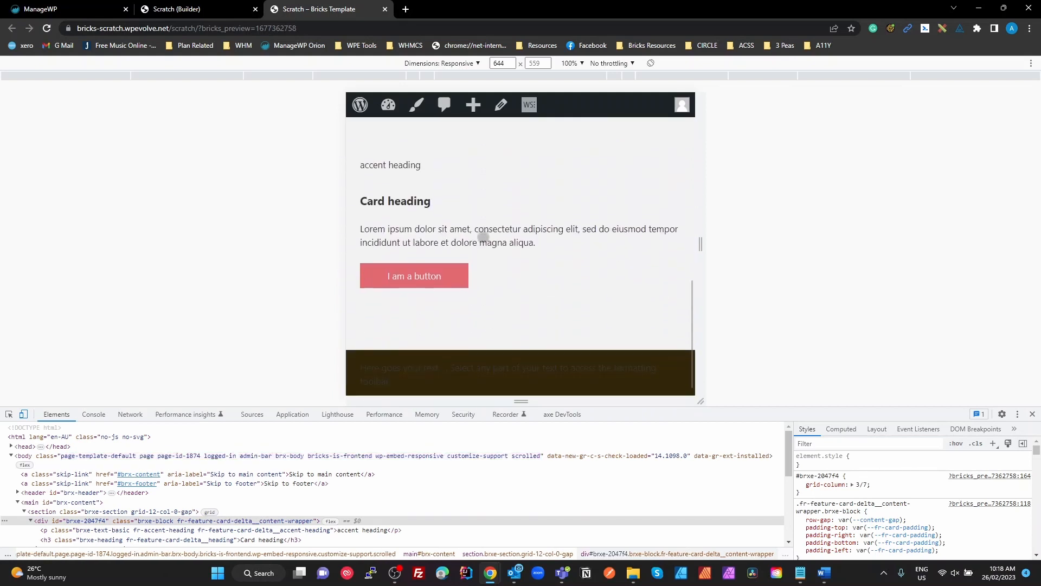
pyautogui.scroll(4, 607, 248)
pyautogui.scroll(3, 606, 248)
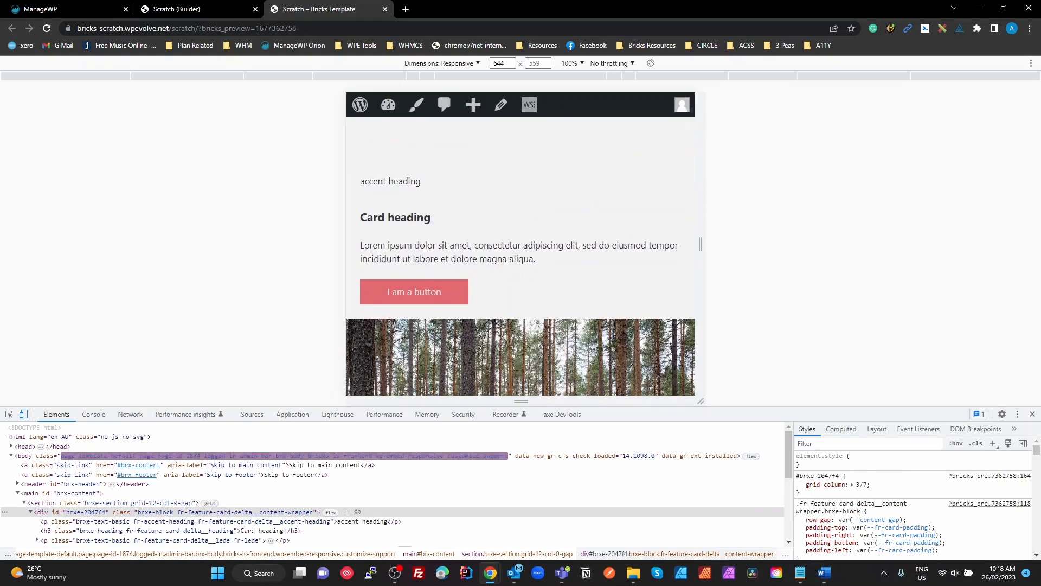
# Step: Inspect the section grids, content blocks and images of both sections at the 644 px width with the element picker
pyautogui.click(9, 415)
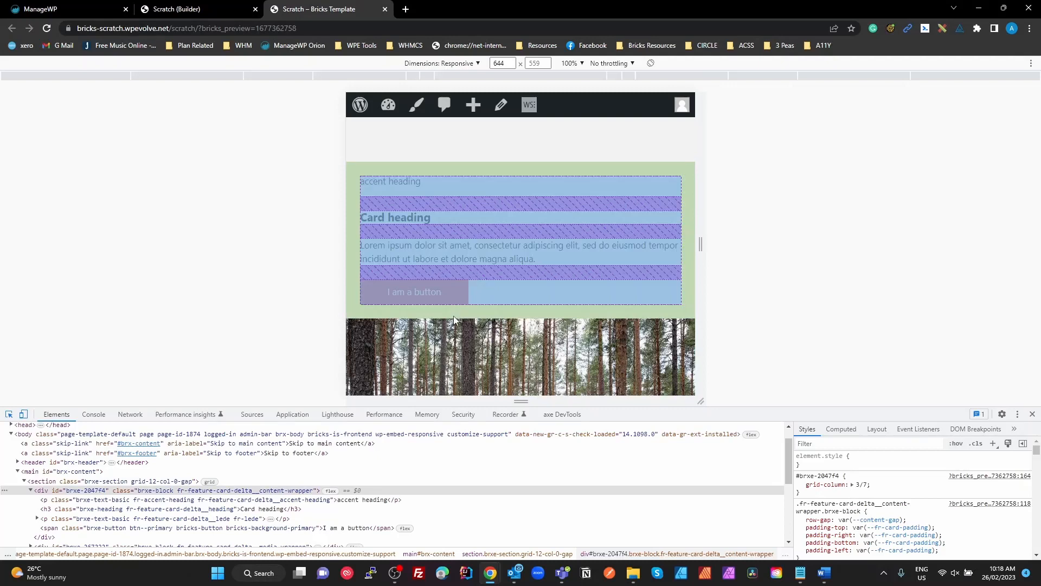
pyautogui.scroll(-5, 453, 315)
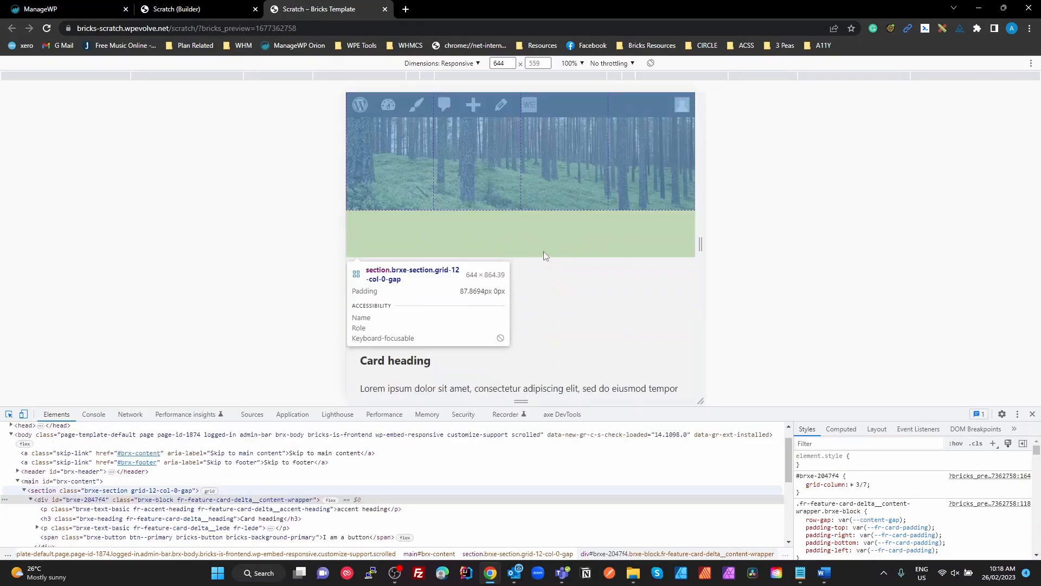
pyautogui.scroll(-3, 509, 321)
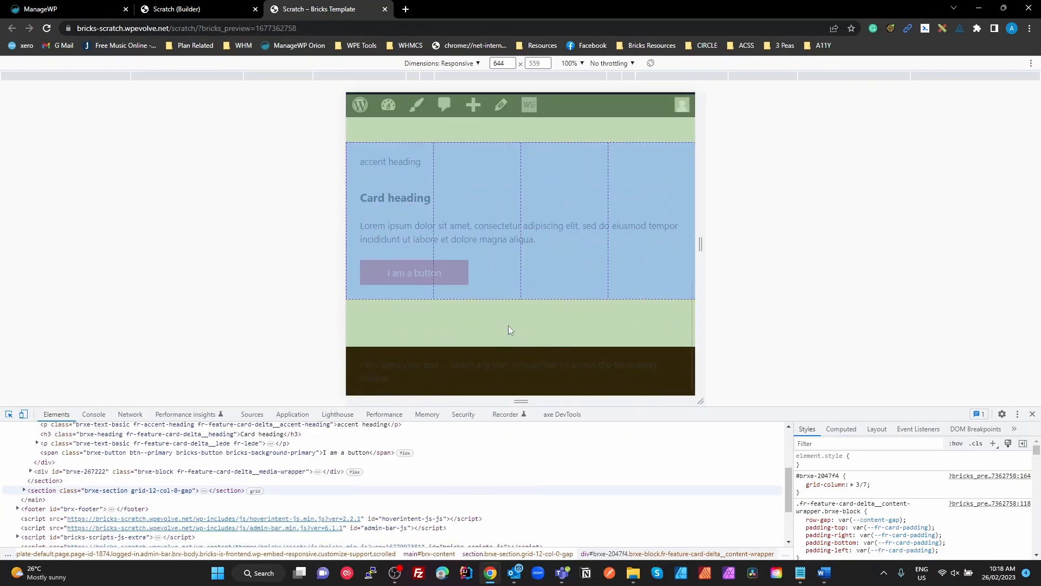
pyautogui.scroll(8, 509, 327)
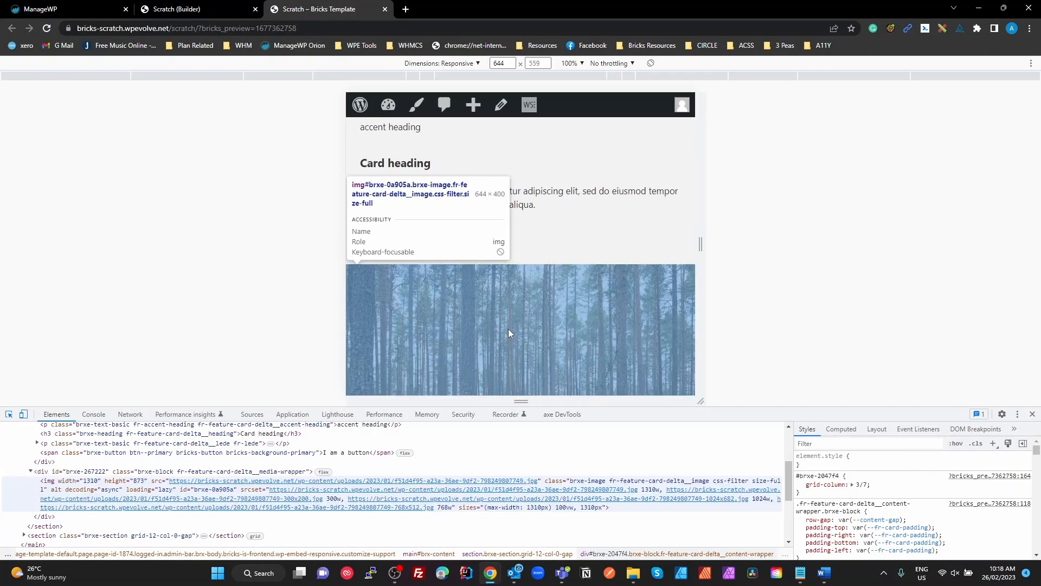
pyautogui.scroll(2, 508, 327)
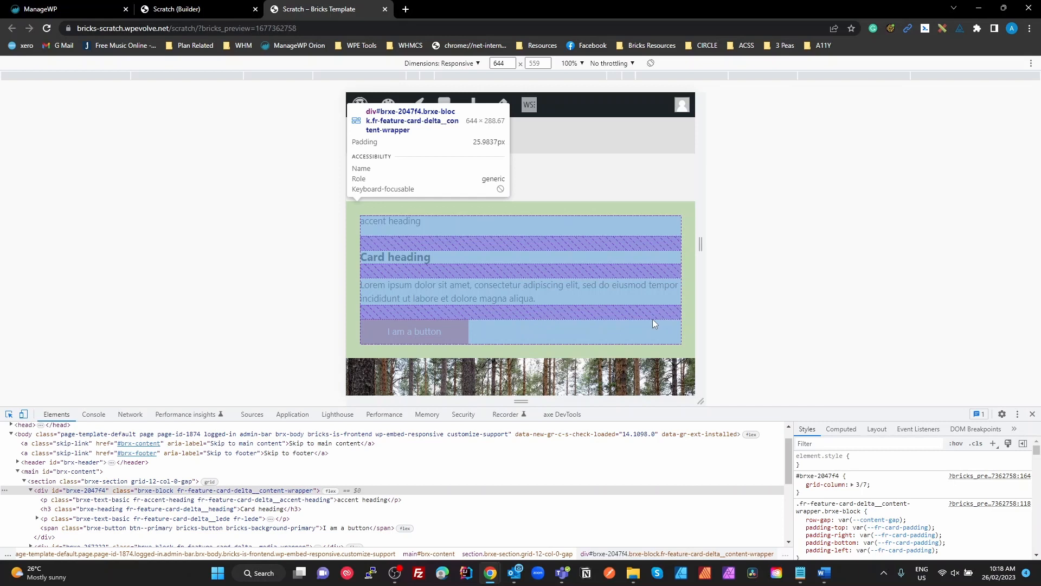
pyautogui.scroll(-5, 542, 267)
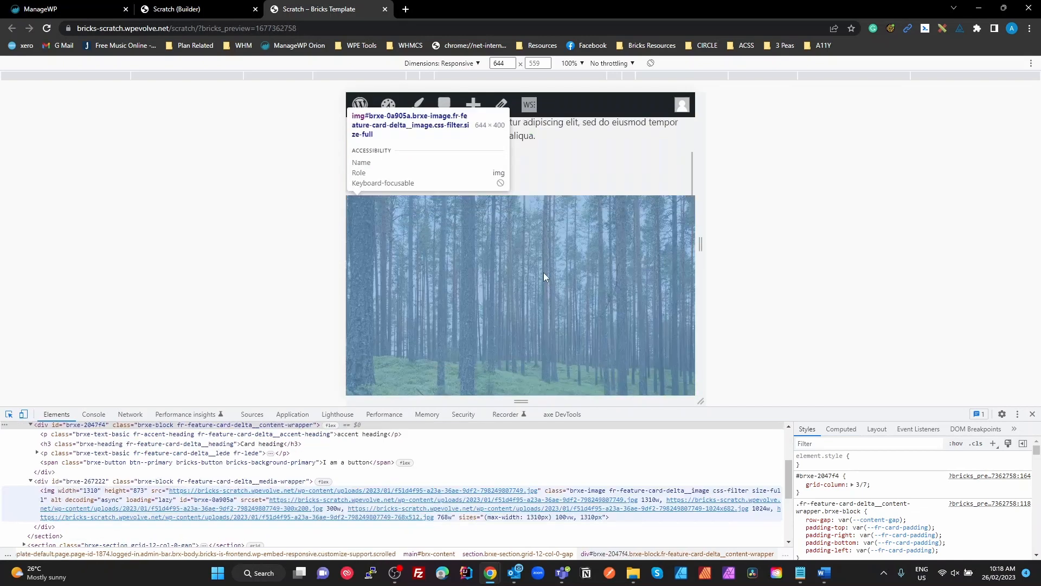
pyautogui.scroll(-3, 518, 328)
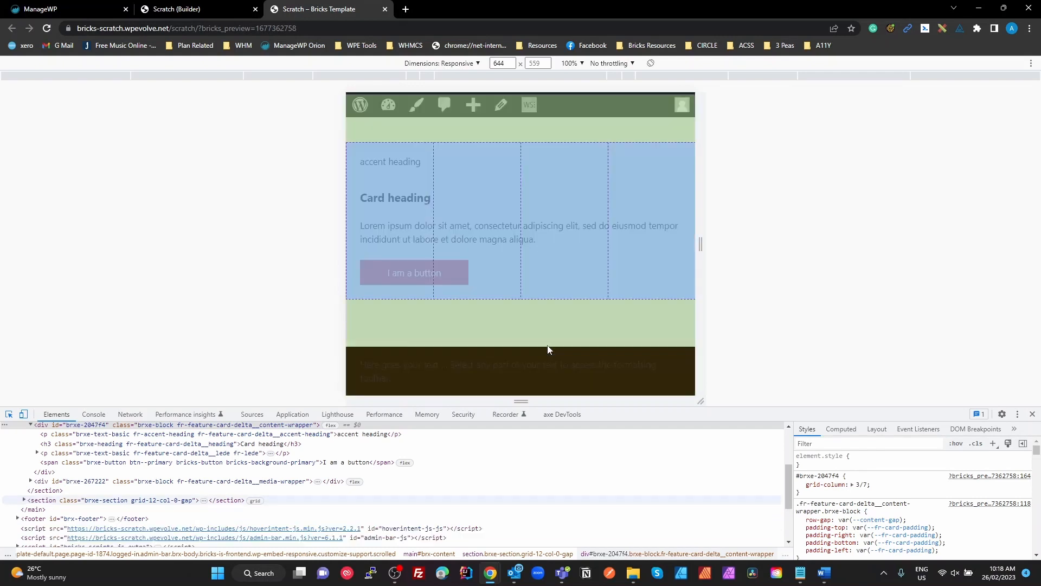
pyautogui.scroll(3, 548, 347)
pyautogui.scroll(5, 548, 344)
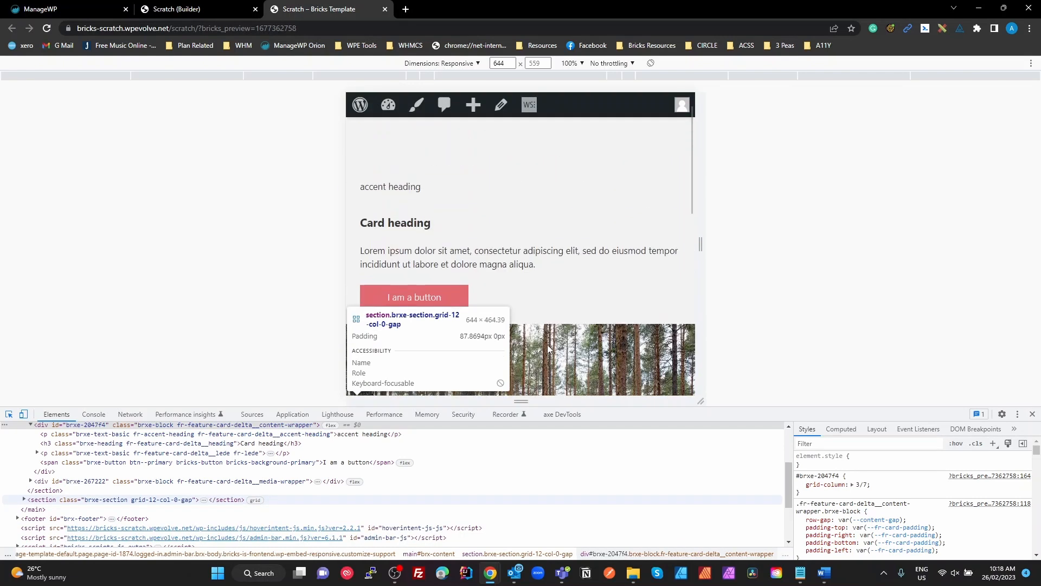
pyautogui.scroll(-1, 547, 343)
pyautogui.scroll(-9, 547, 343)
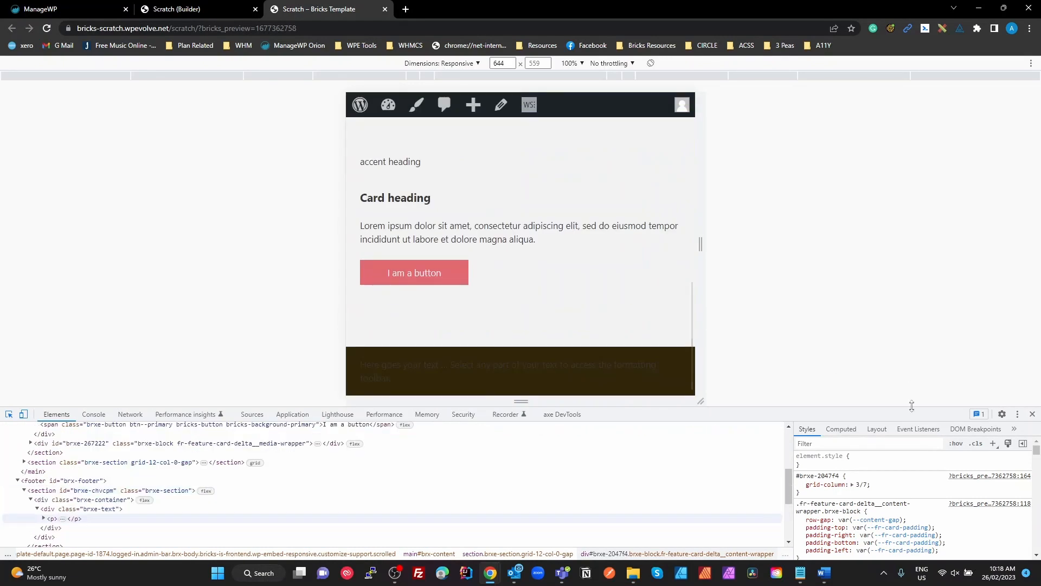
# Step: Shrink the developer tools to make the preview 751 px high and compare the stacked order of the two sections
pyautogui.moveTo(912, 407); pyautogui.dragTo(913, 510)
pyautogui.scroll(10, 553, 362)
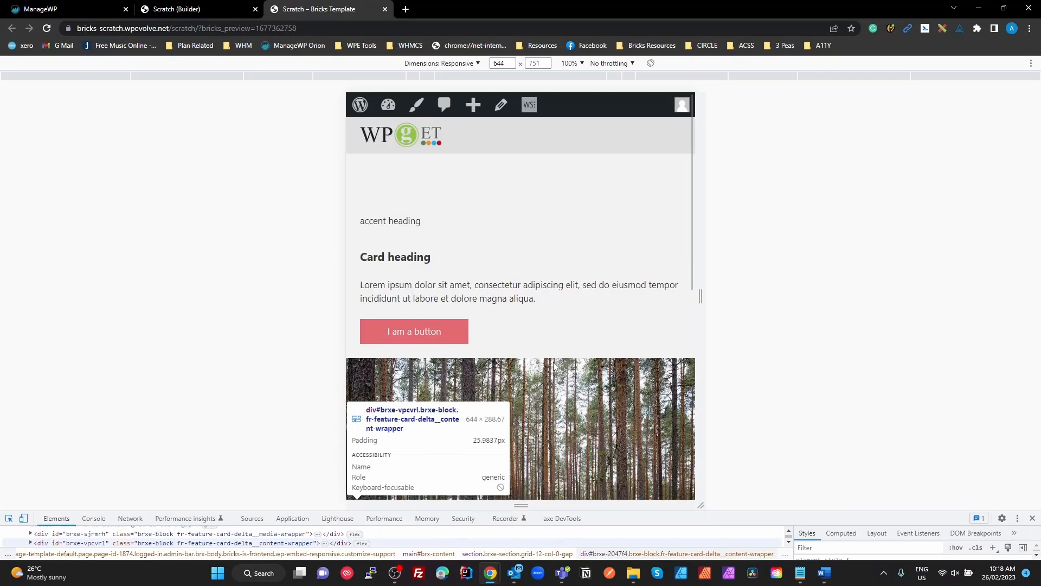
pyautogui.scroll(-6, 553, 366)
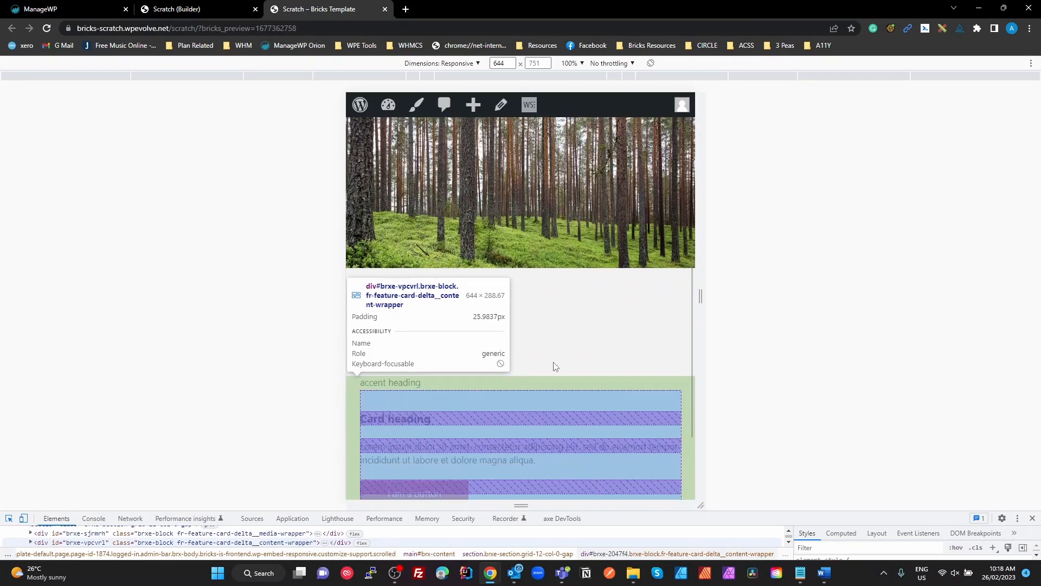
pyautogui.scroll(6, 553, 366)
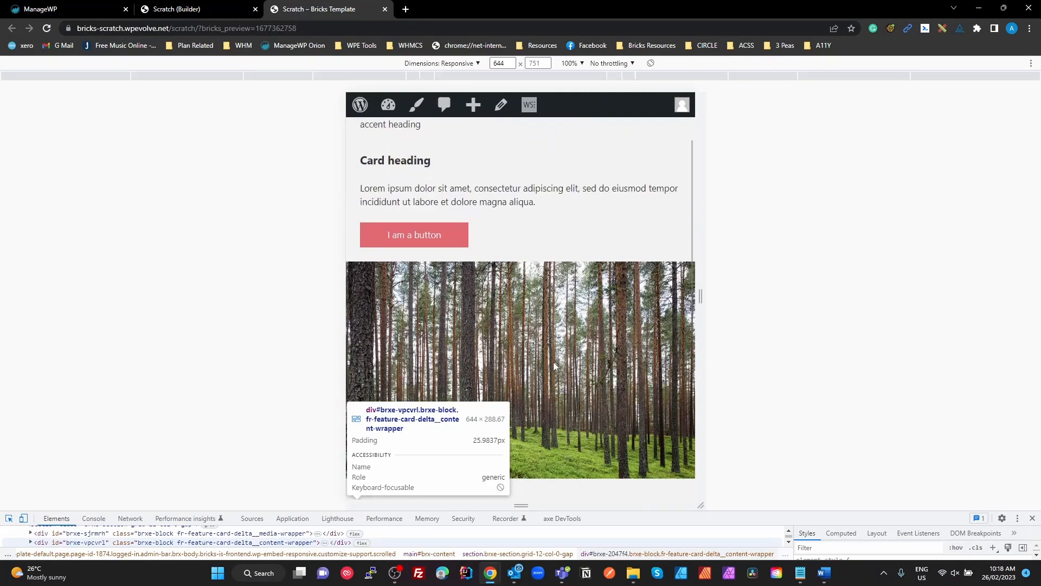
# Step: In the builder's desktop view, replace the second section's forest image with the snowy mountain photo from the media library and save the page
pyautogui.click(167, 8)
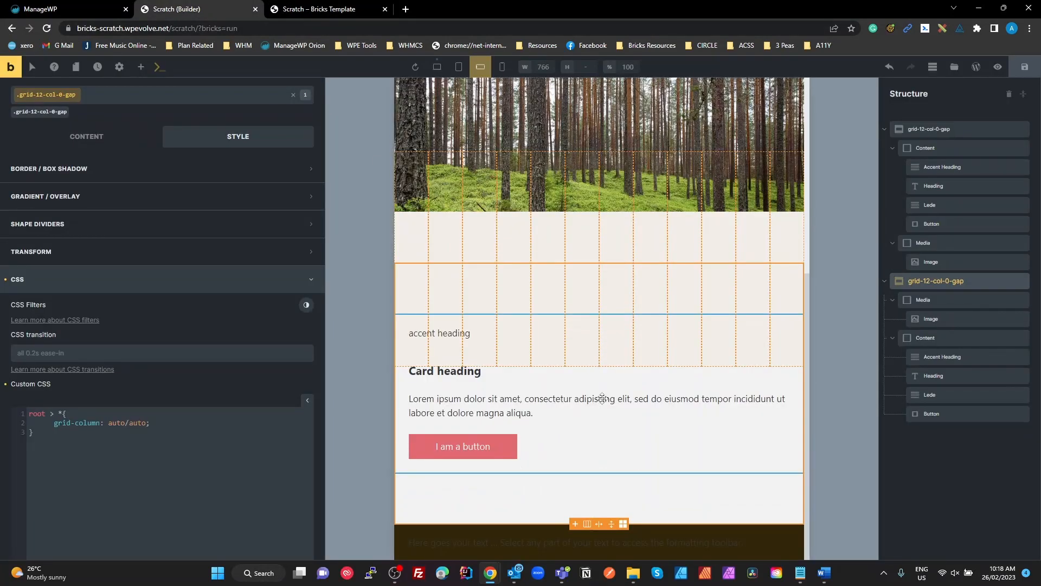
pyautogui.click(437, 66)
pyautogui.click(535, 372)
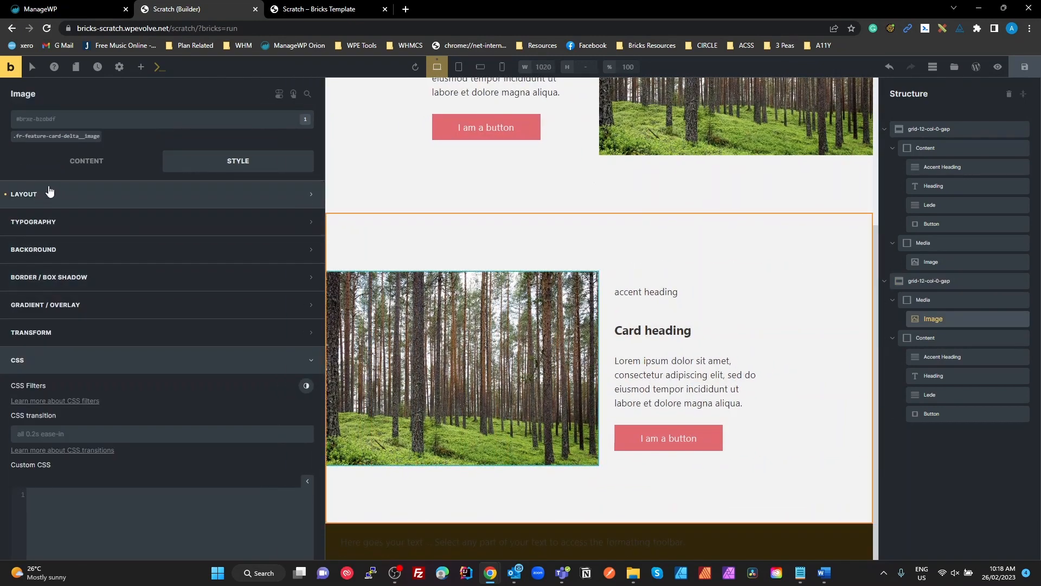
pyautogui.click(93, 172)
pyautogui.click(113, 287)
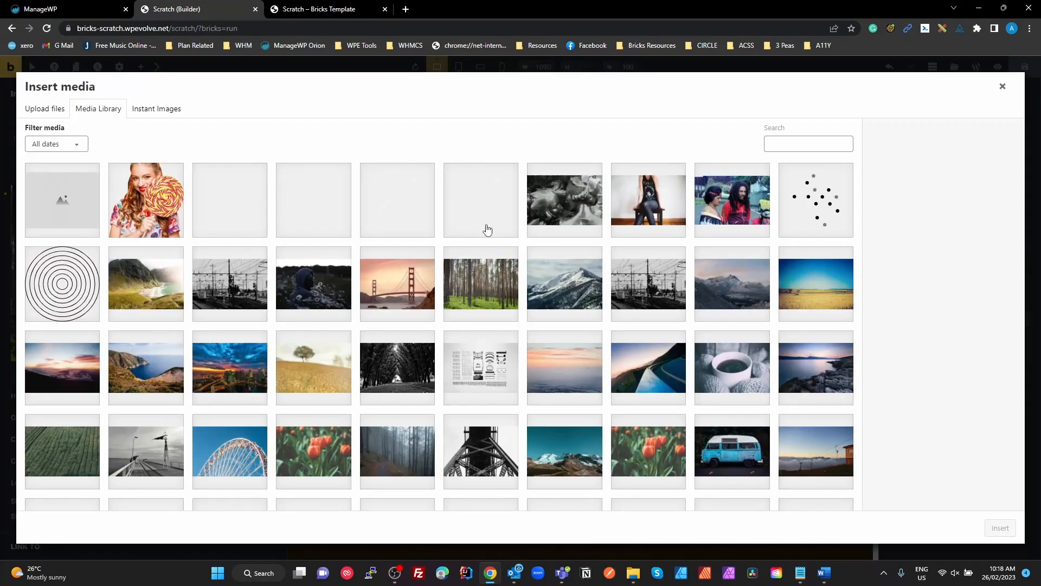
pyautogui.click(584, 294)
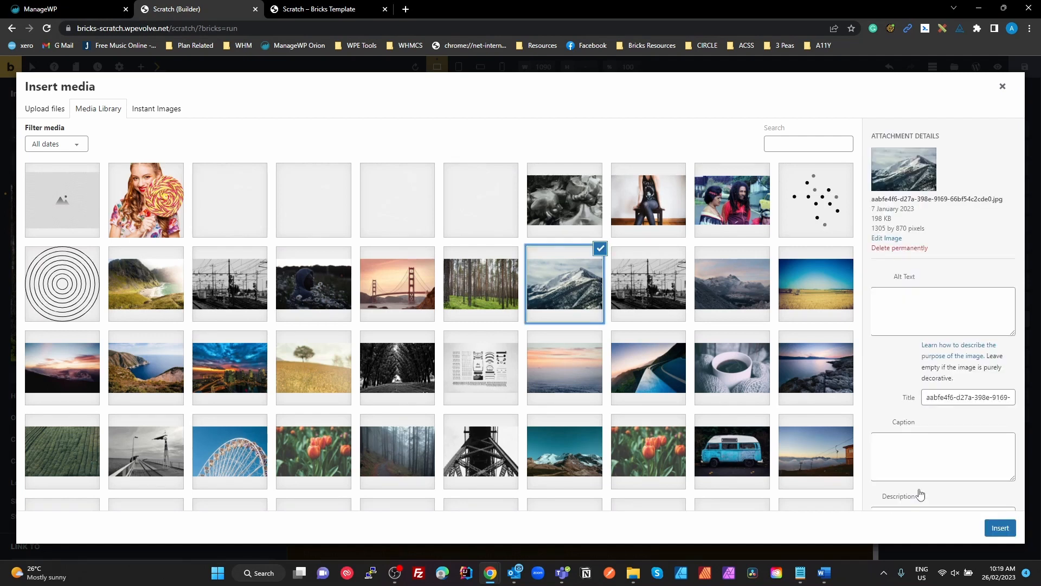
pyautogui.click(1010, 528)
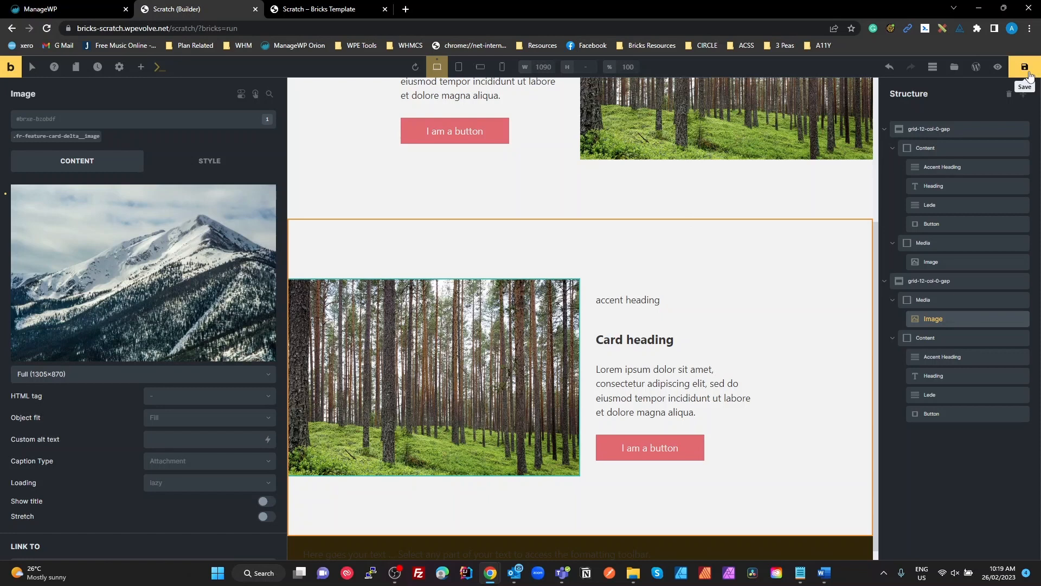
# Step: View the frontend at full desktop width, check the mirrored layout's grid lines, and select the second section for inspection
pyautogui.click(310, 14)
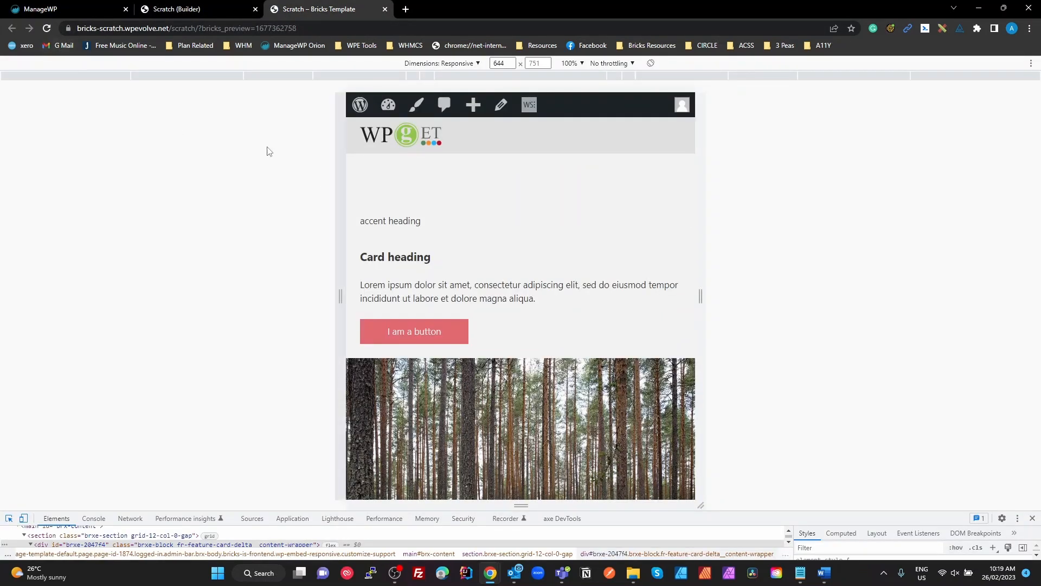
pyautogui.click(23, 518)
pyautogui.scroll(-5, 329, 392)
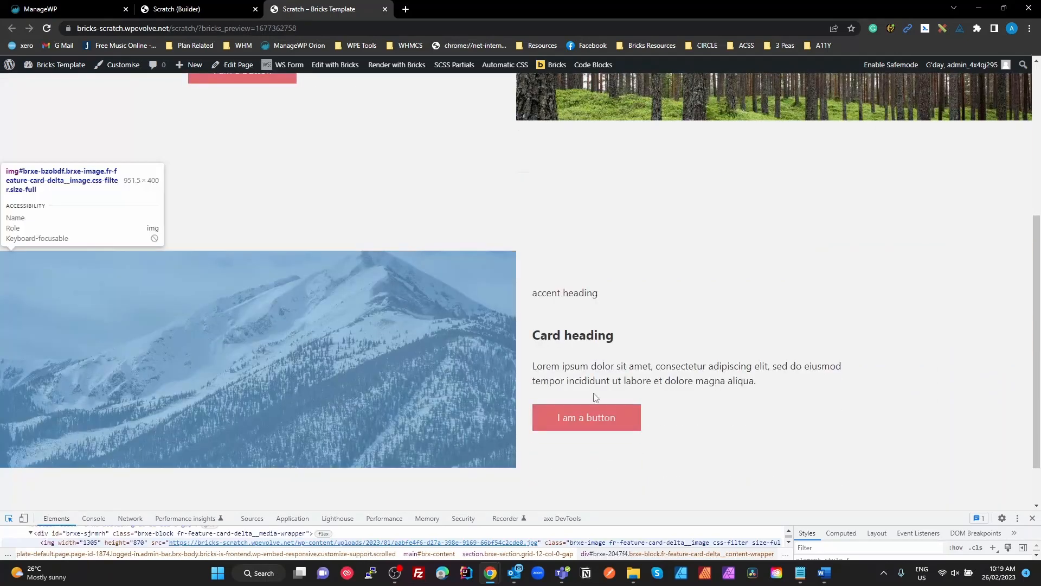
pyautogui.scroll(-1, 558, 359)
pyautogui.scroll(5, 559, 359)
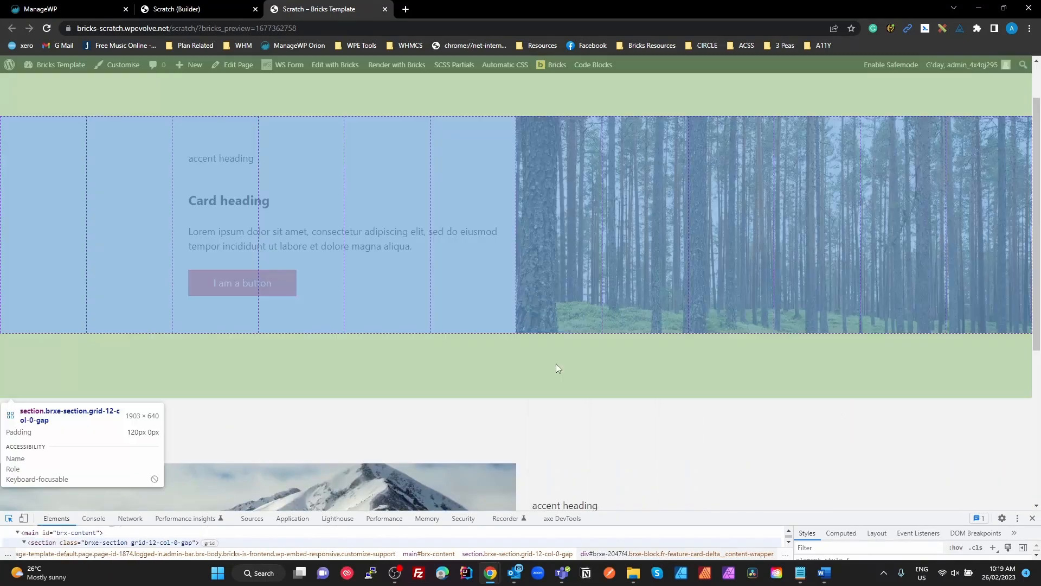
pyautogui.scroll(-5, 557, 367)
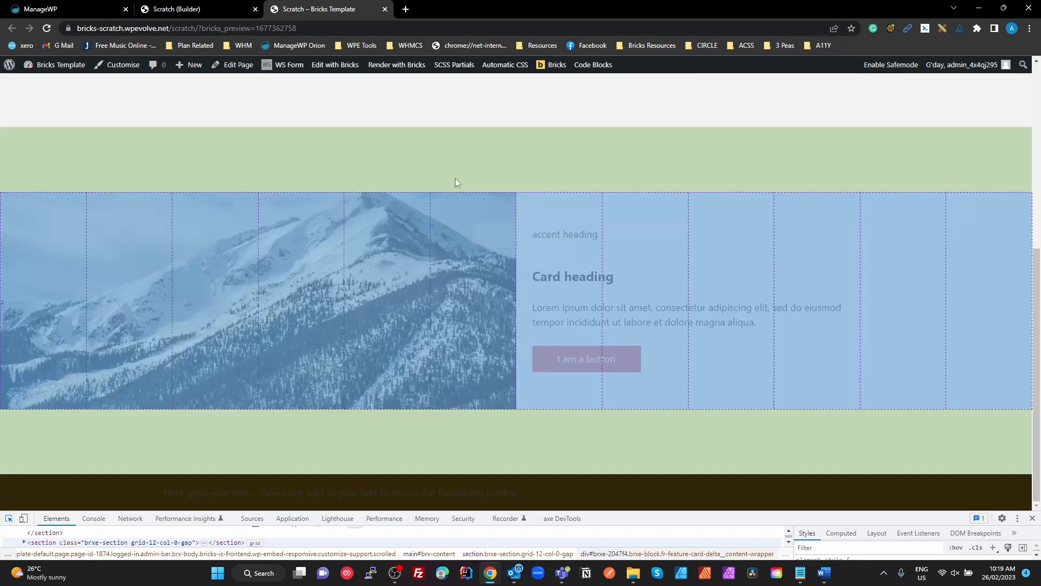
pyautogui.click(443, 161)
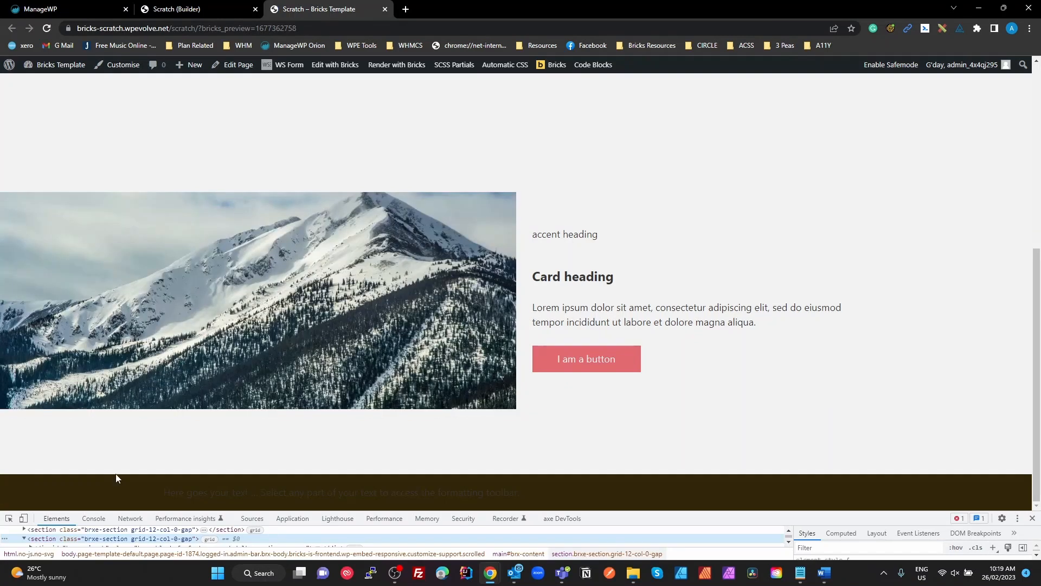
# Step: Return to the 644 px device preview, examine the stacking order of both sections, and enlarge the developer tools to show the second section's styles
pyautogui.click(23, 518)
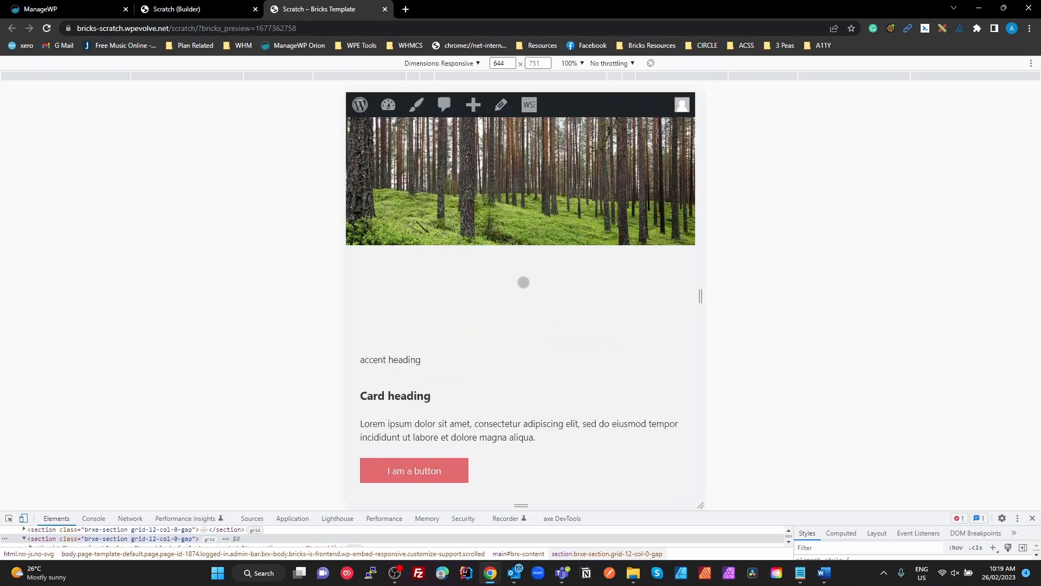
pyautogui.scroll(-2, 522, 287)
pyautogui.scroll(5, 523, 293)
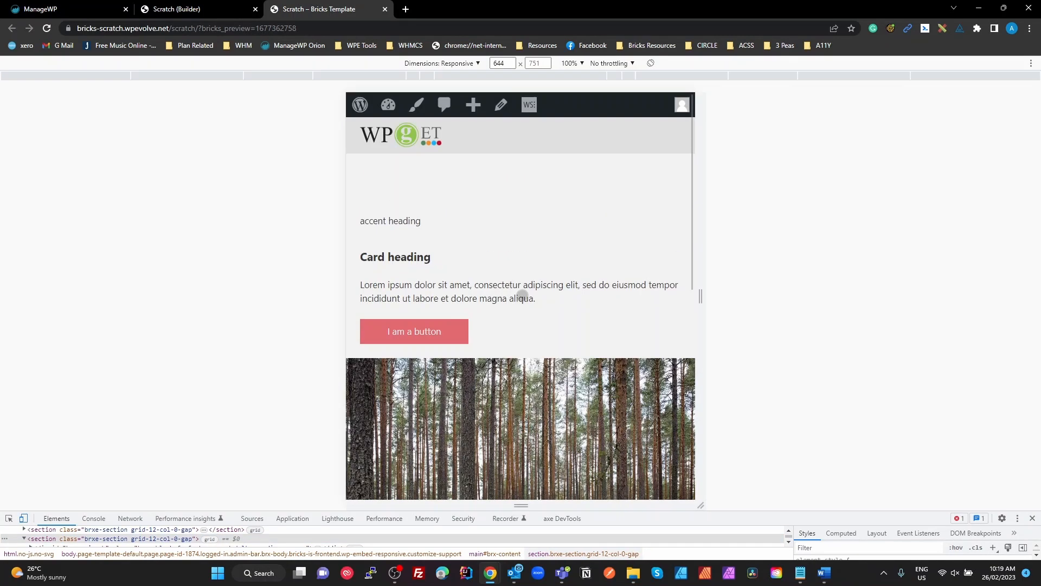
pyautogui.scroll(-4, 522, 293)
pyautogui.scroll(-4, 521, 298)
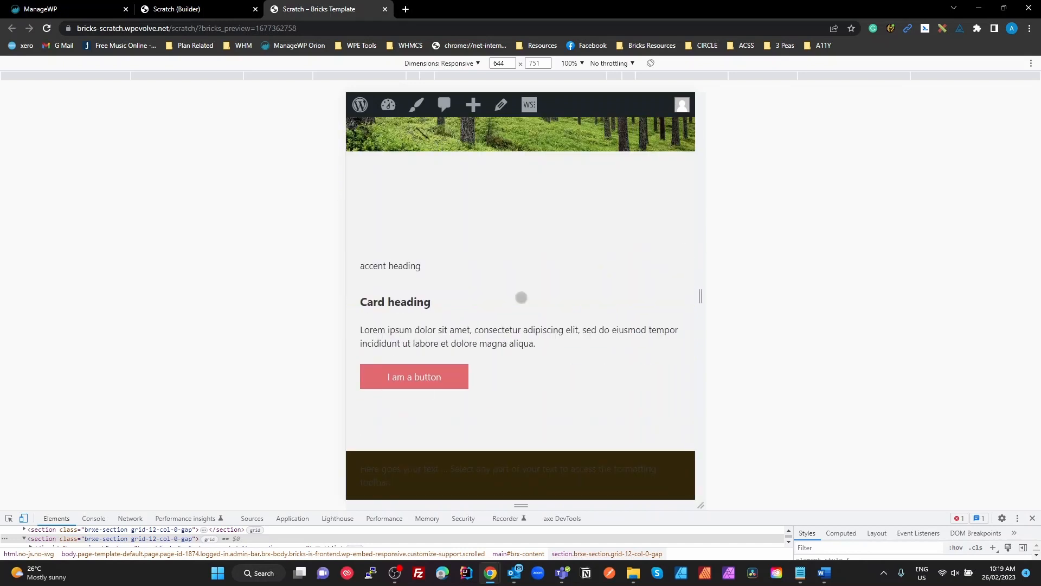
pyautogui.scroll(-3, 521, 298)
pyautogui.scroll(2, 521, 298)
pyautogui.scroll(-5, 522, 298)
pyautogui.moveTo(863, 520); pyautogui.dragTo(863, 444)
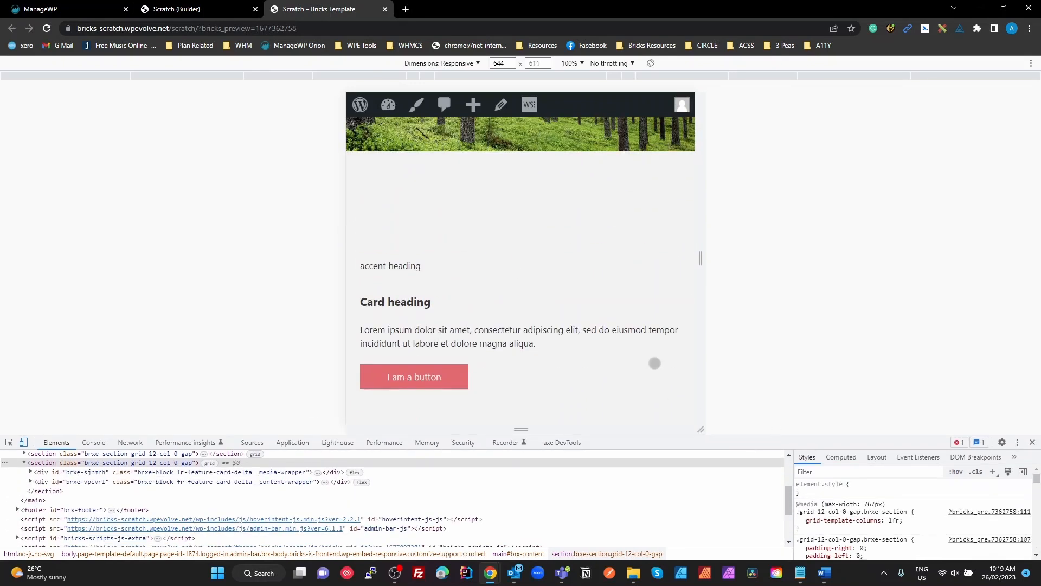
# Step: Inspect the second section's media wrapper and compare its ID-level grid-column rule with the 767px media-query rule for the grid class's children
pyautogui.click(8, 443)
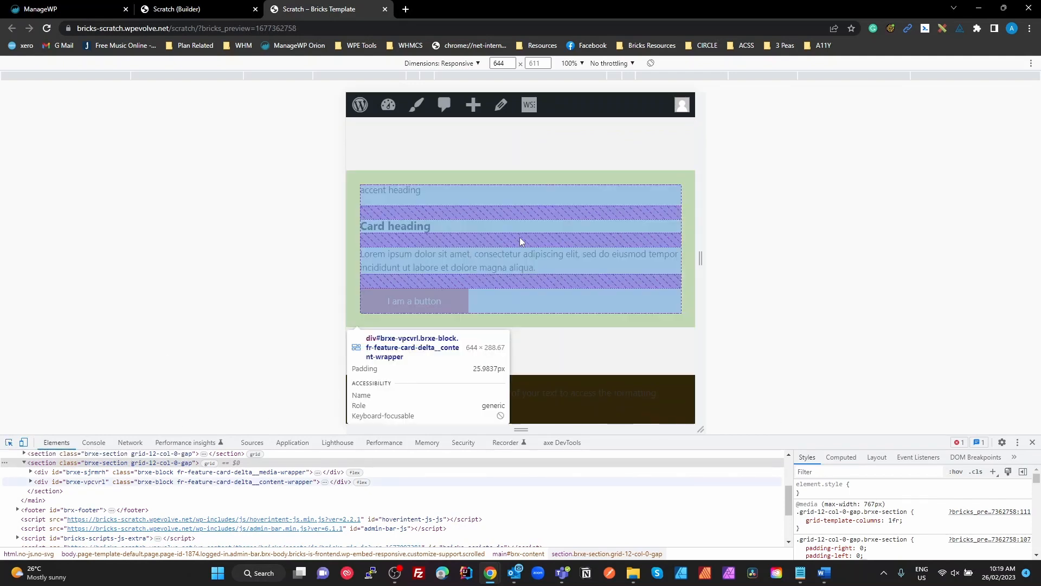
pyautogui.click(520, 236)
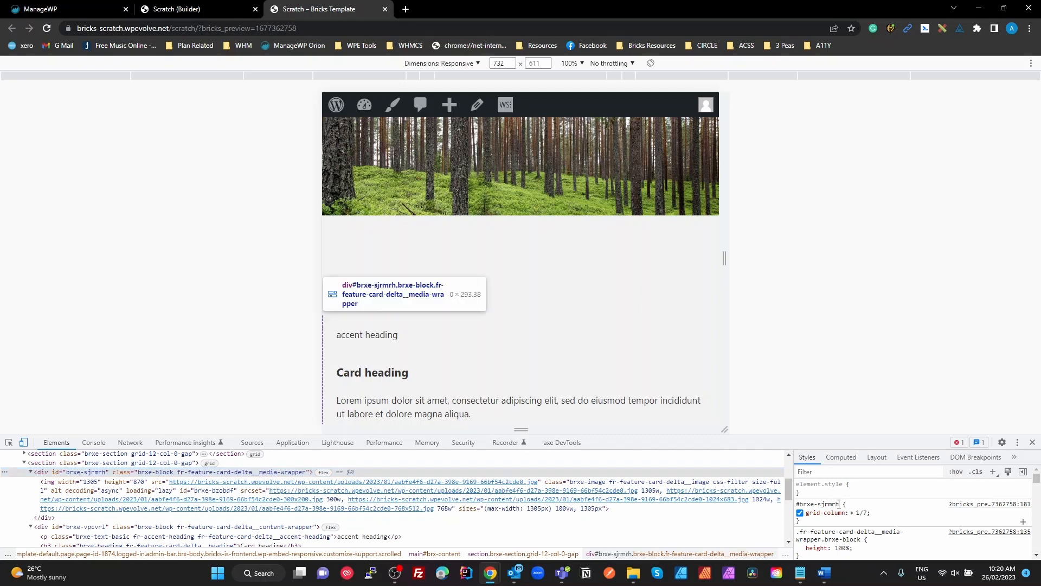
pyautogui.moveTo(839, 504); pyautogui.dragTo(805, 505)
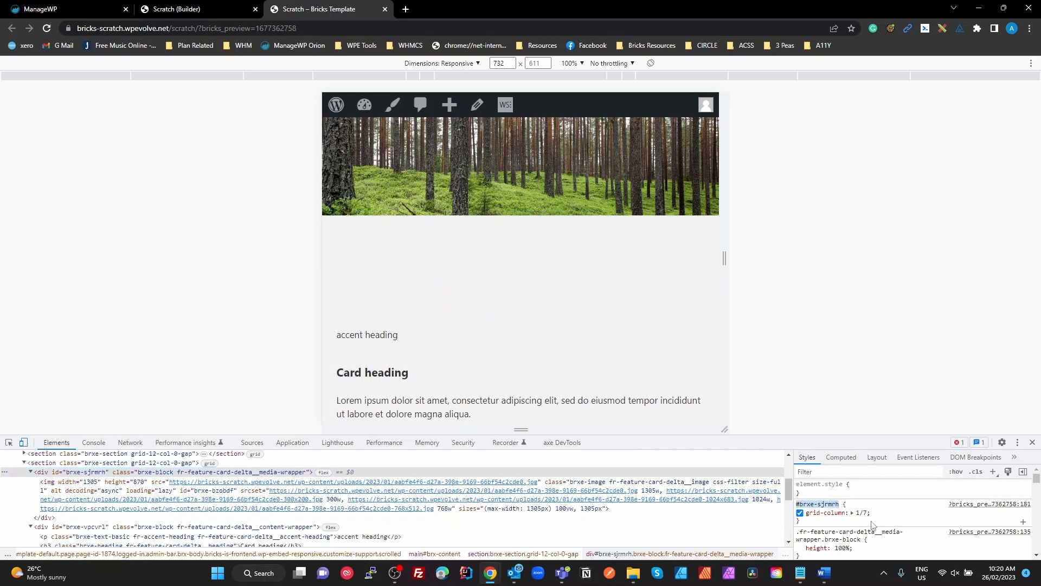
pyautogui.scroll(-5, 870, 523)
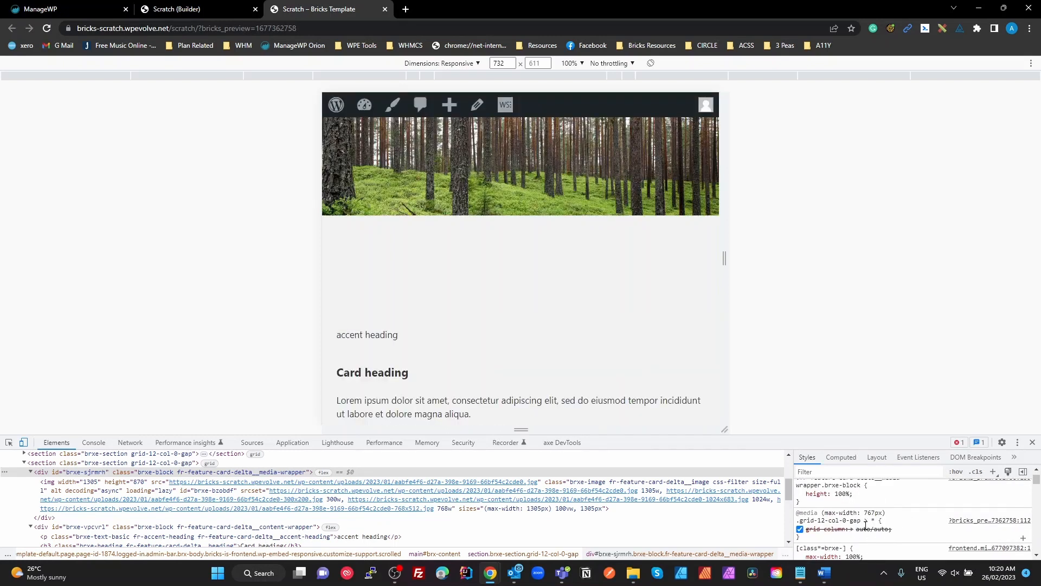
# Step: Test adding !important to the grid-column: auto/auto rule in the developer tools and check the second section's stacking
pyautogui.doubleClick(867, 529)
pyautogui.press('Right')
pyautogui.write('!imp')
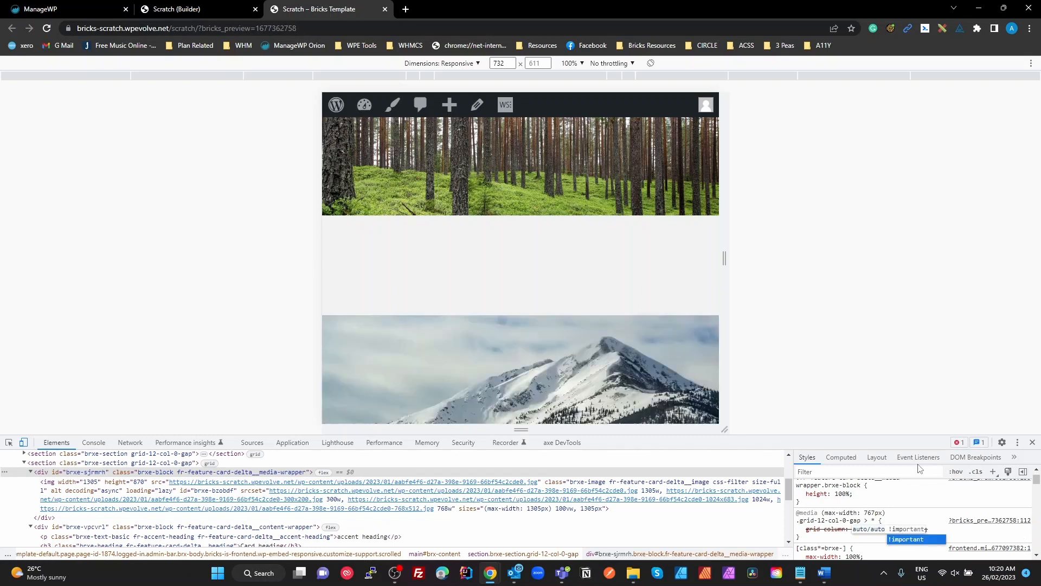
pyautogui.press('Return')
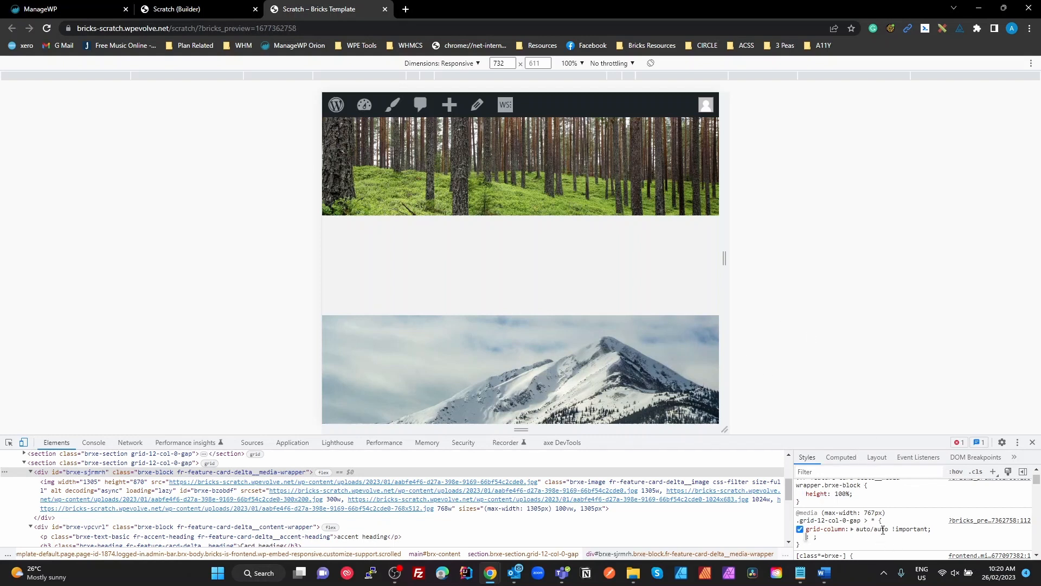
pyautogui.scroll(-6, 582, 317)
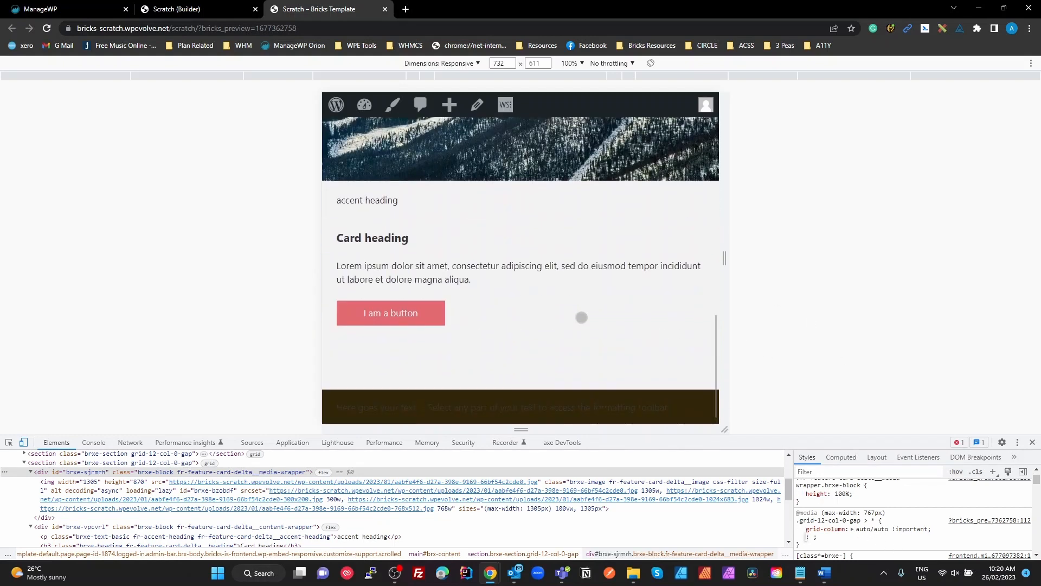
pyautogui.scroll(5, 582, 318)
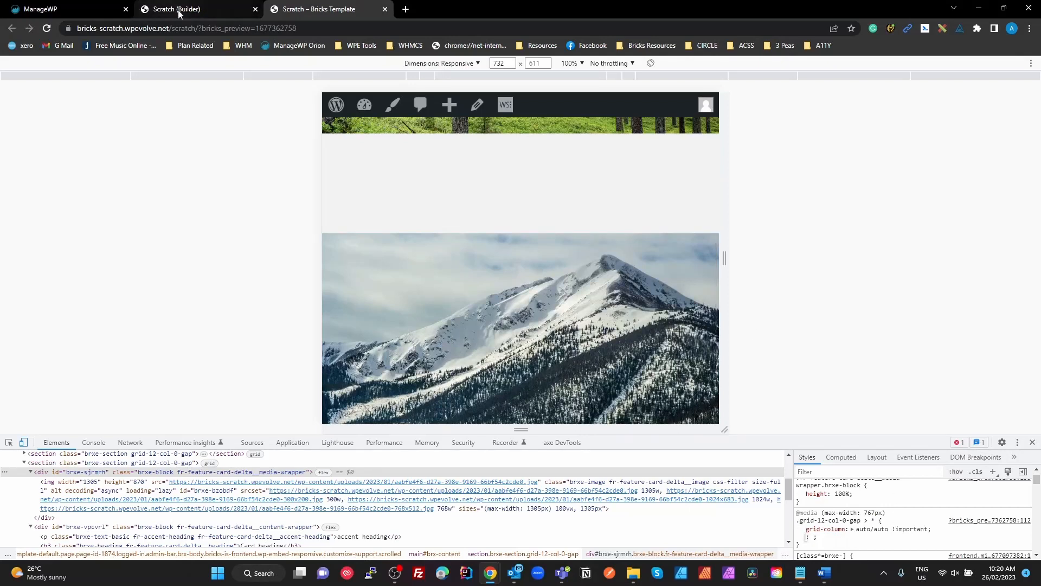
# Step: In the builder, open the custom CSS of the grid-12-col-0-gap class on the first section at the mobile landscape breakpoint
pyautogui.click(179, 10)
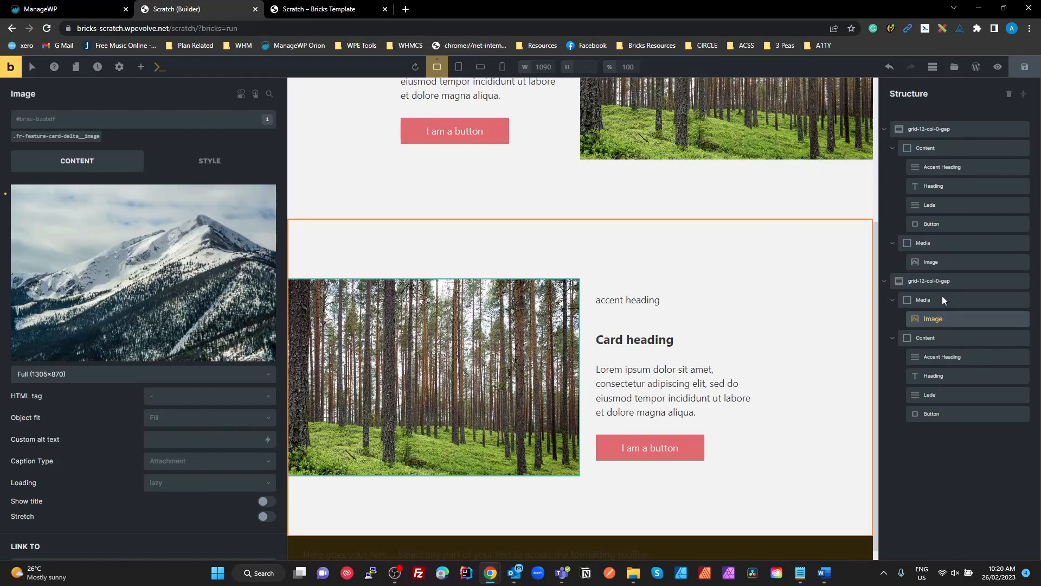
pyautogui.click(926, 129)
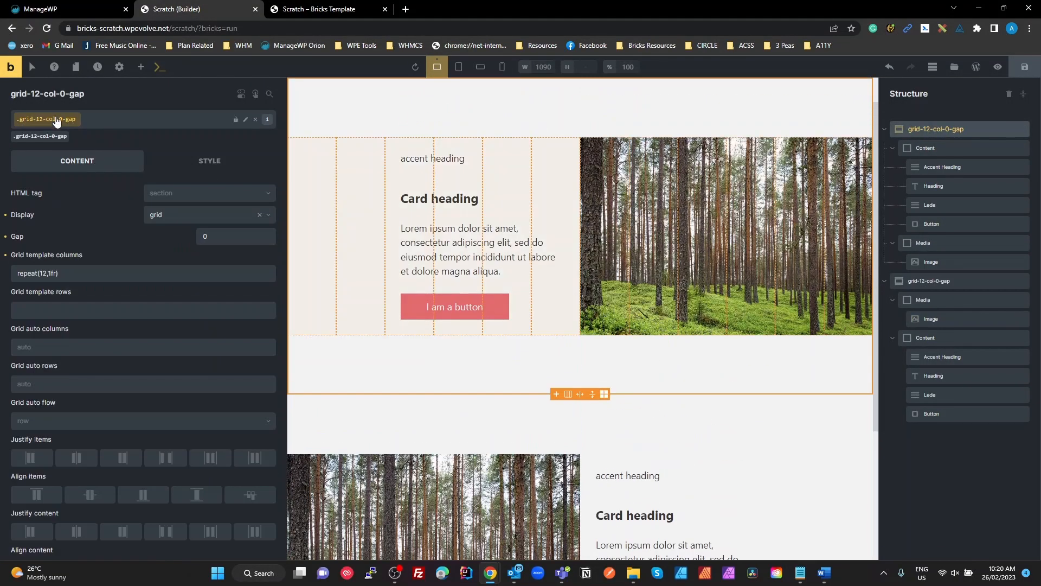
pyautogui.click(211, 161)
pyautogui.click(126, 202)
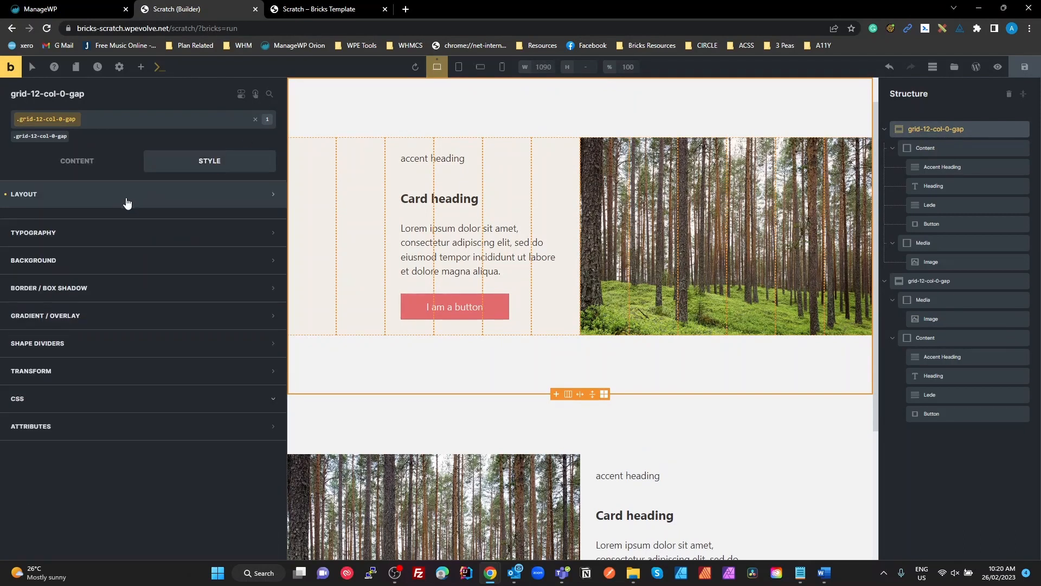
pyautogui.click(95, 194)
pyautogui.click(80, 391)
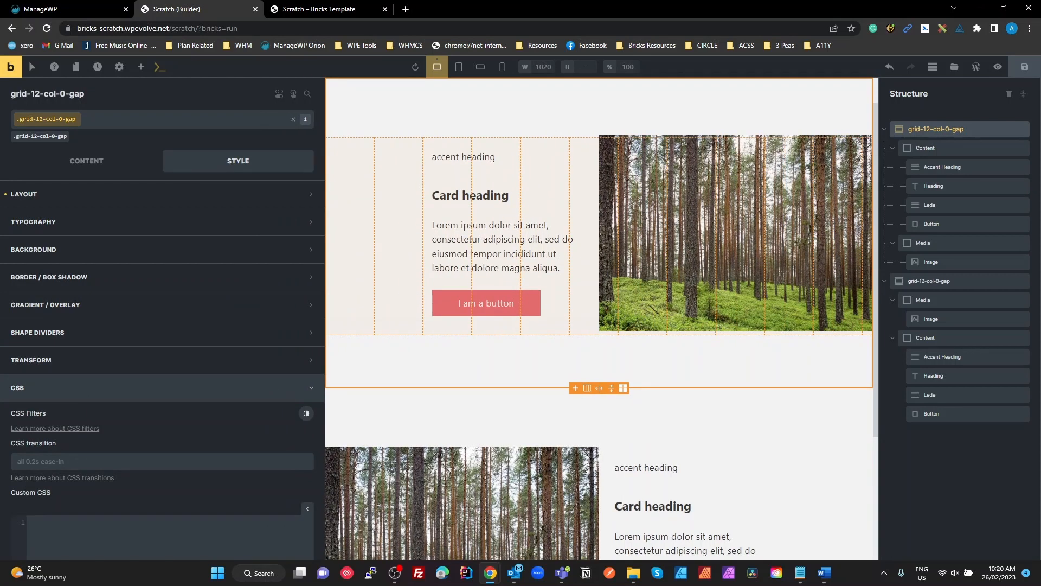
pyautogui.click(480, 67)
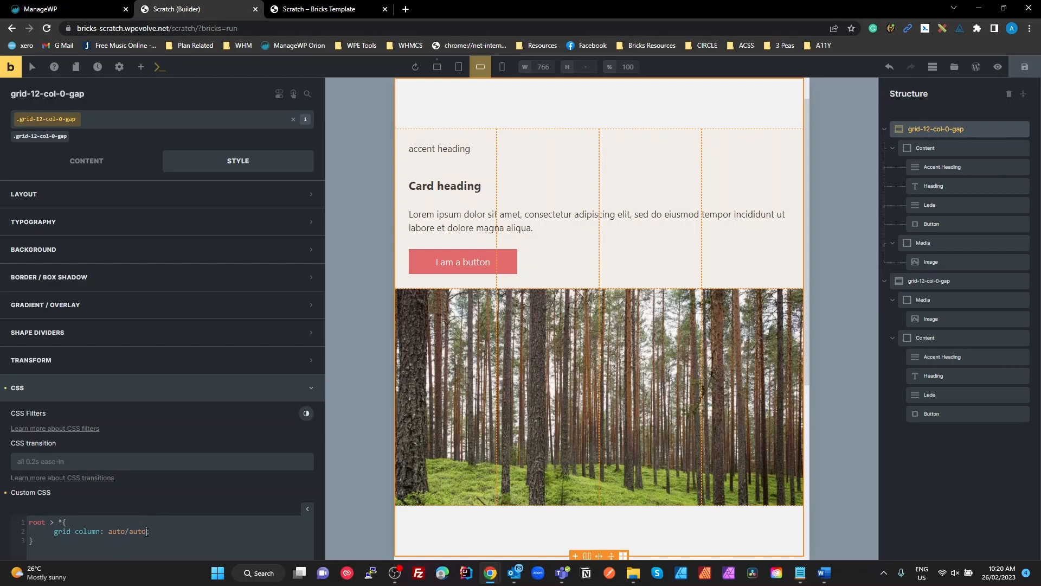
# Step: Append !important to the class's grid-column: auto/auto declaration for direct children and save the page
pyautogui.write('!imortan')
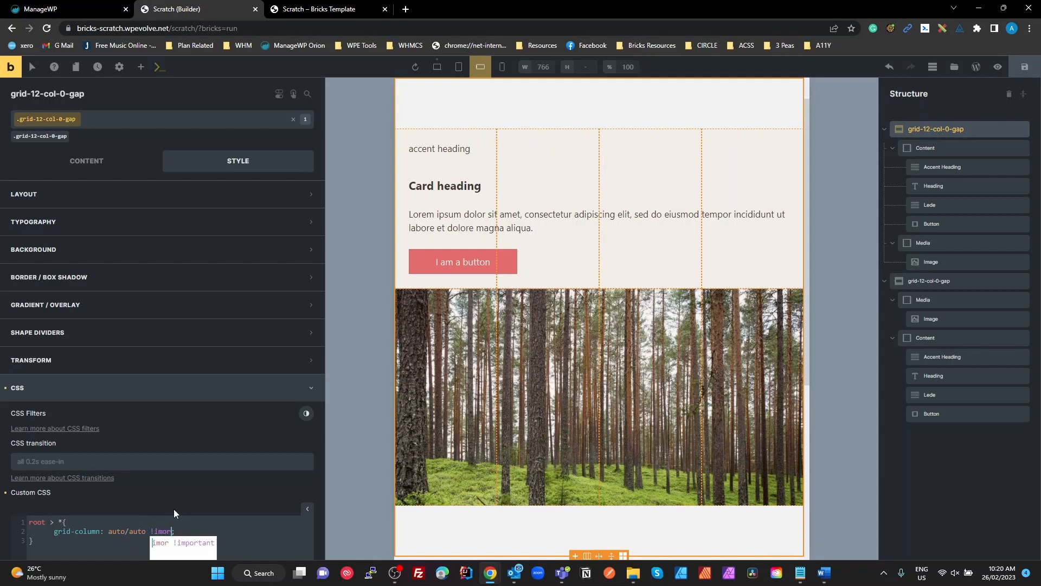
pyautogui.write('t')
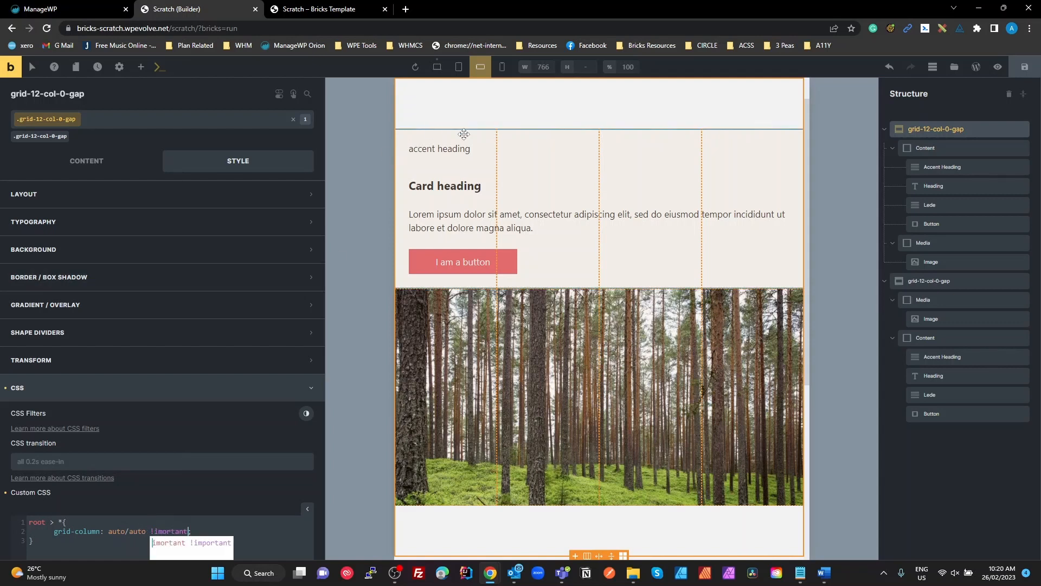
pyautogui.click(97, 531)
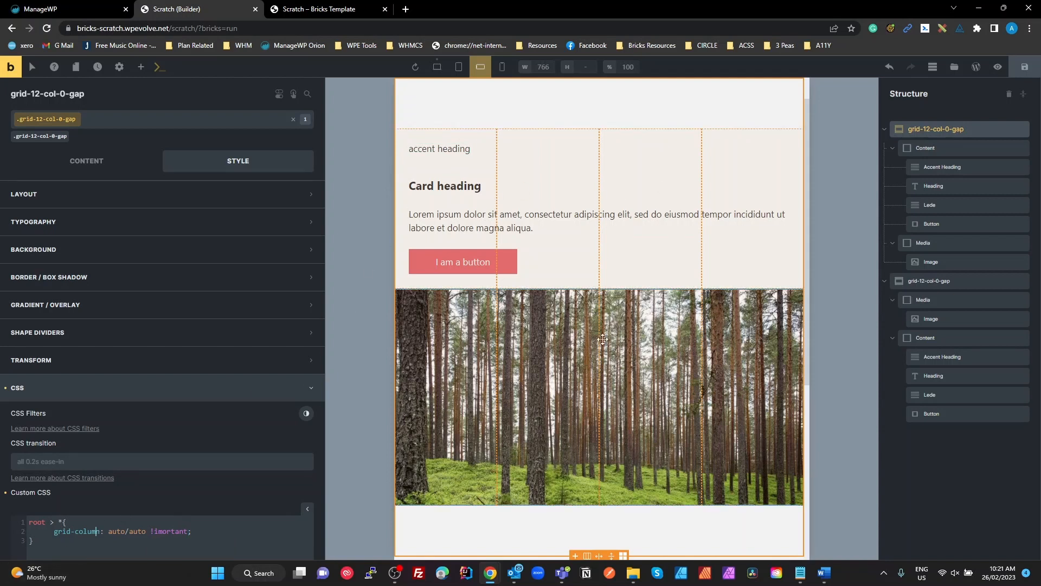
pyautogui.doubleClick(171, 531)
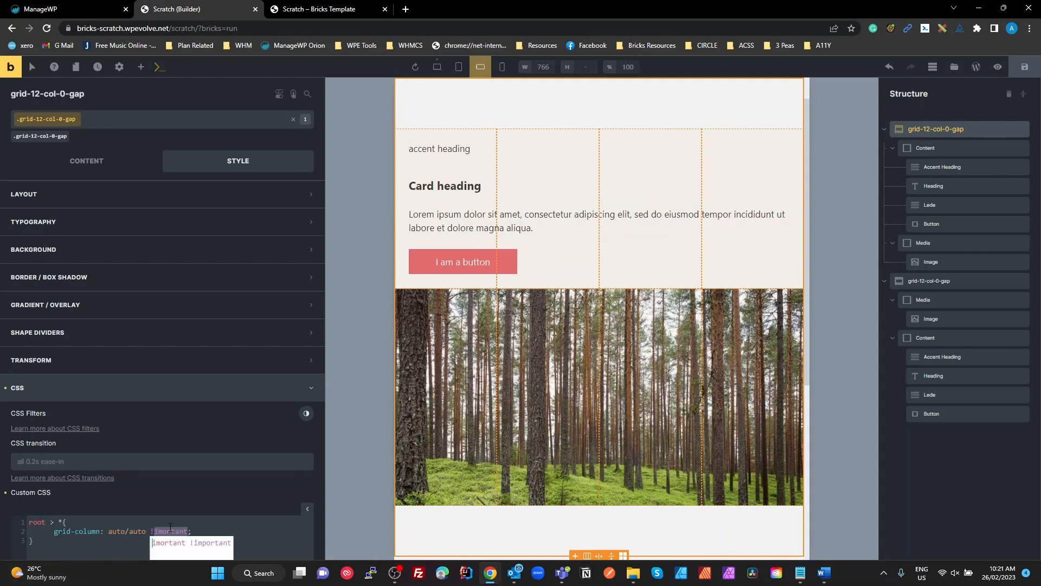
pyautogui.write('important')
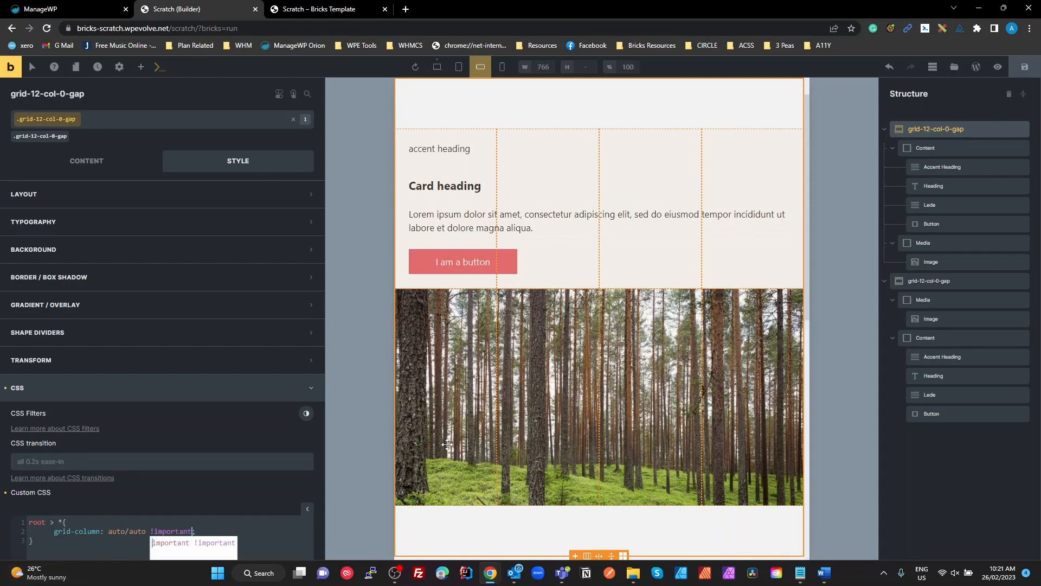
pyautogui.hotkey('ctrl', 's')
# Step: Reload the frontend preview at 732 px and check the stacking order of both sections
pyautogui.click(327, 10)
pyautogui.click(47, 28)
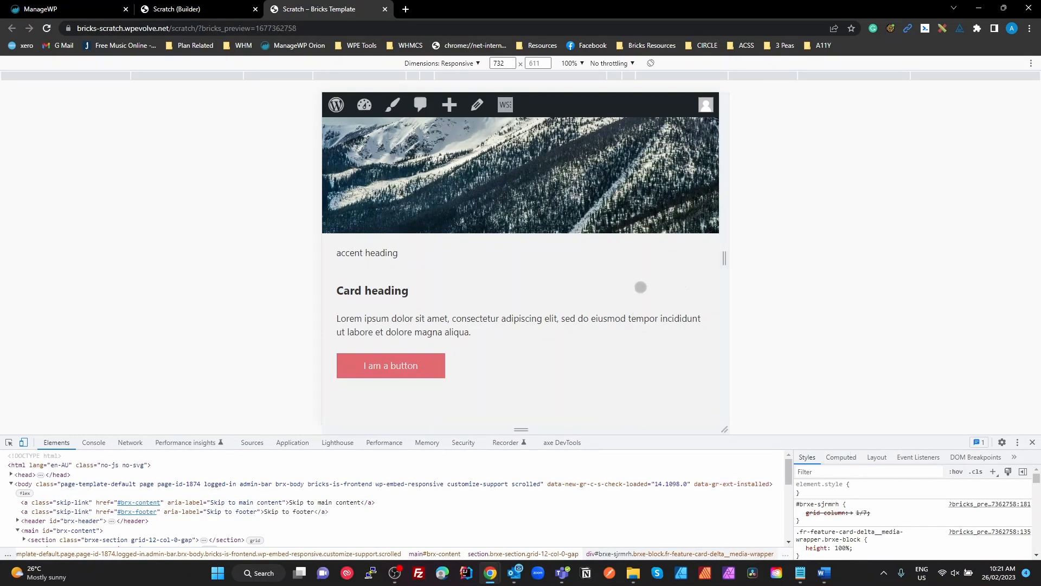
pyautogui.scroll(11, 640, 288)
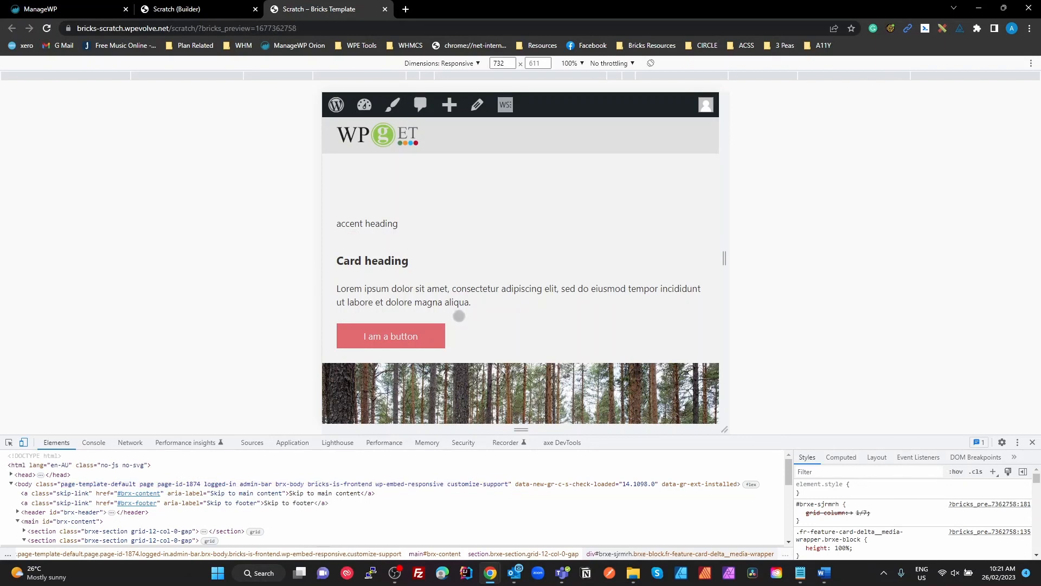
pyautogui.scroll(-3, 458, 308)
pyautogui.scroll(-8, 460, 295)
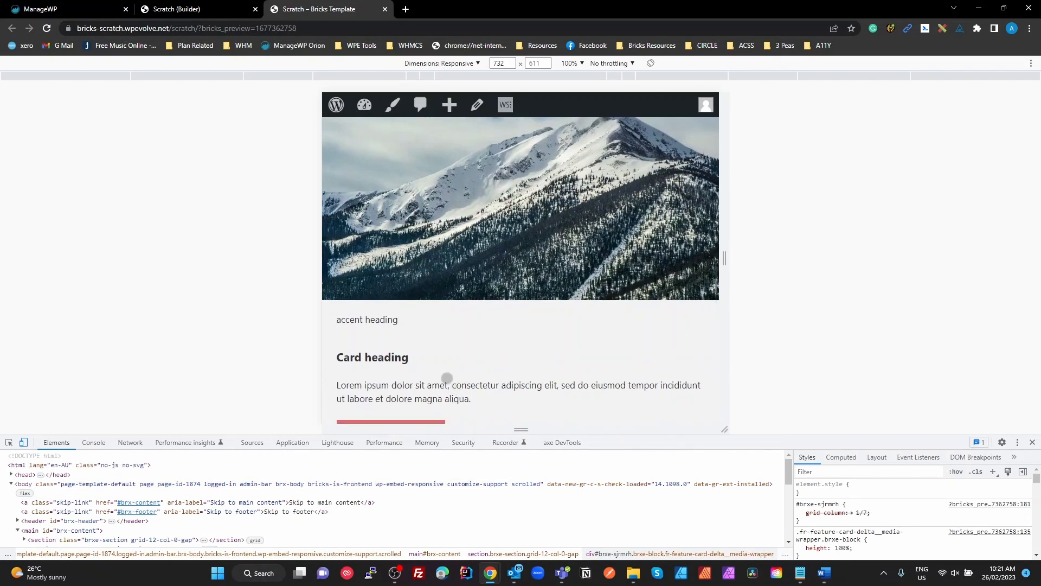
pyautogui.scroll(-1, 498, 356)
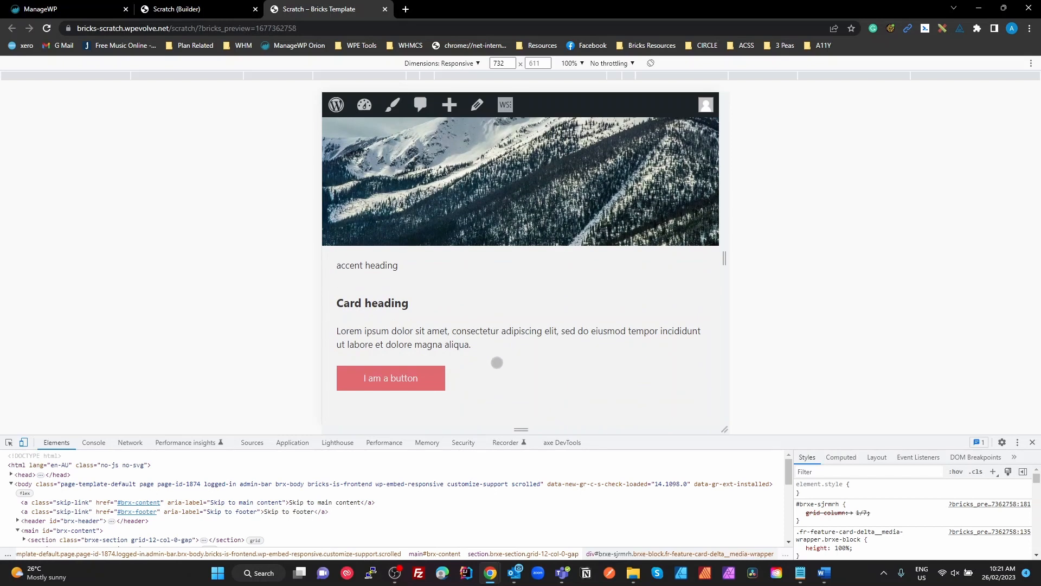
pyautogui.scroll(5, 496, 362)
# Step: In the builder structure, move the second section's Content block above its Media block
pyautogui.click(202, 9)
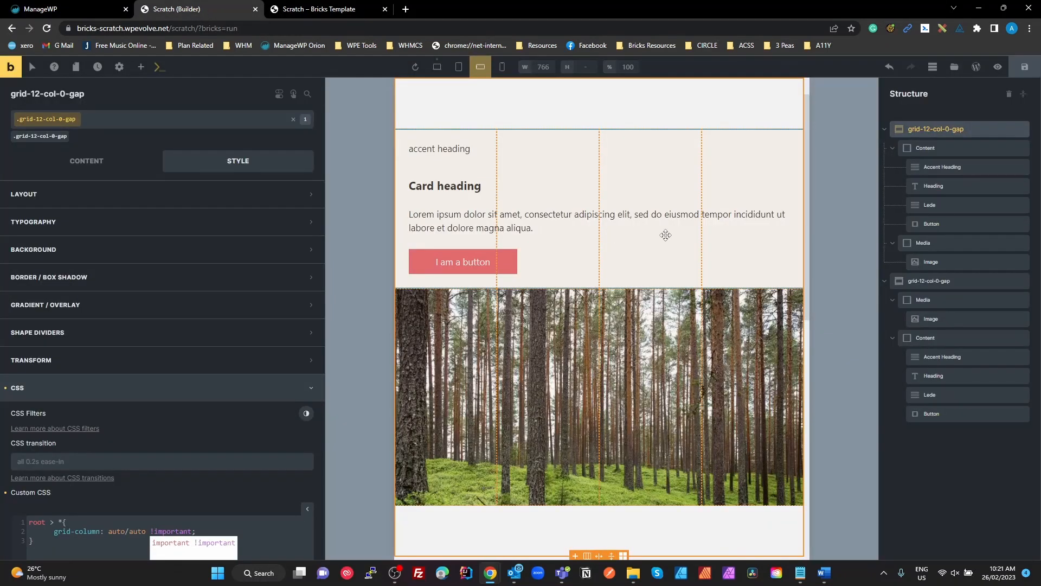
pyautogui.click(913, 299)
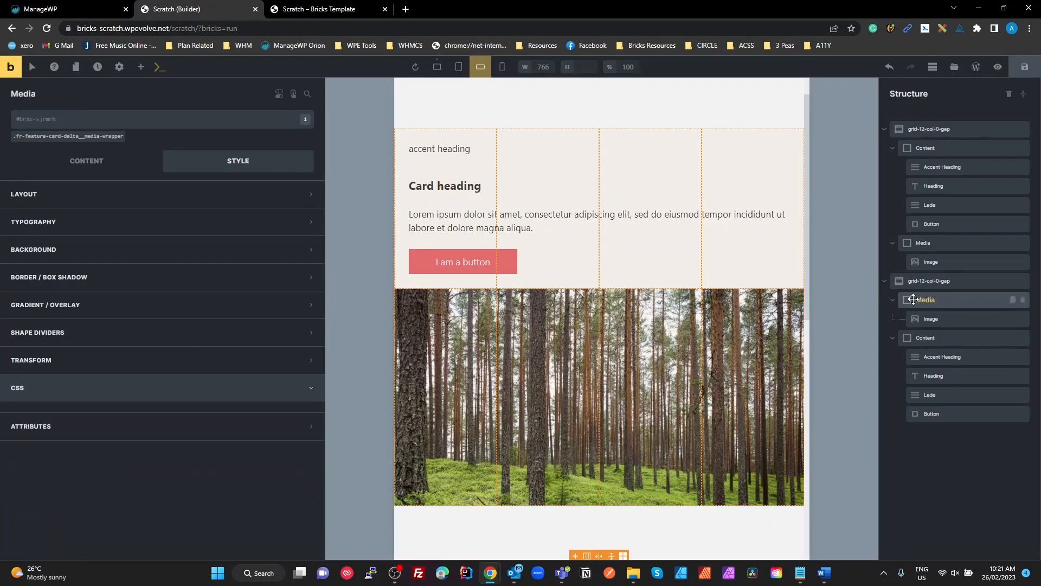
pyautogui.click(908, 339)
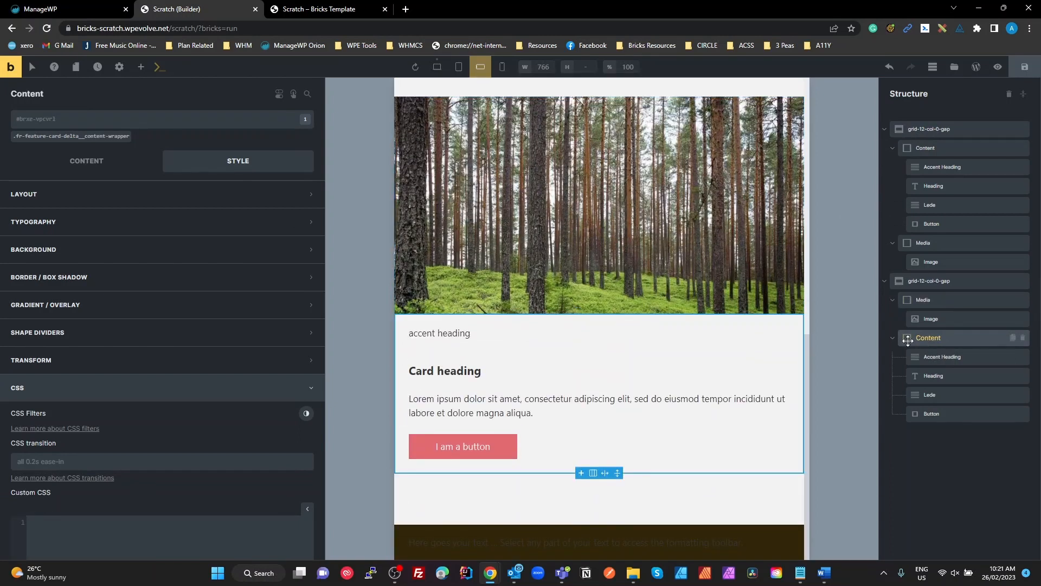
pyautogui.moveTo(908, 340); pyautogui.dragTo(906, 287)
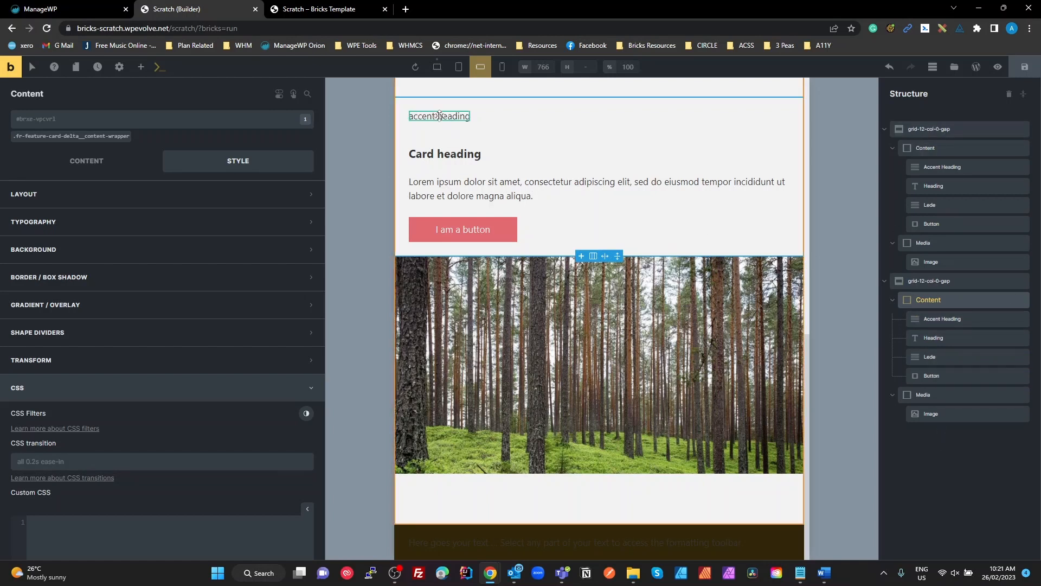
# Step: In desktop view, set the grid row to 1 for the second section's Content and Media blocks and save the page
pyautogui.click(437, 67)
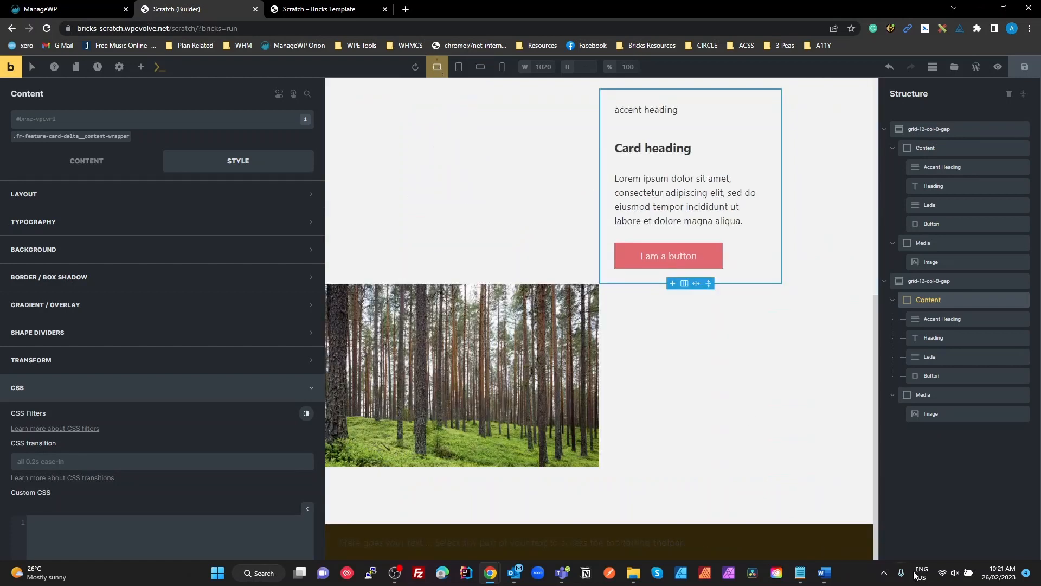
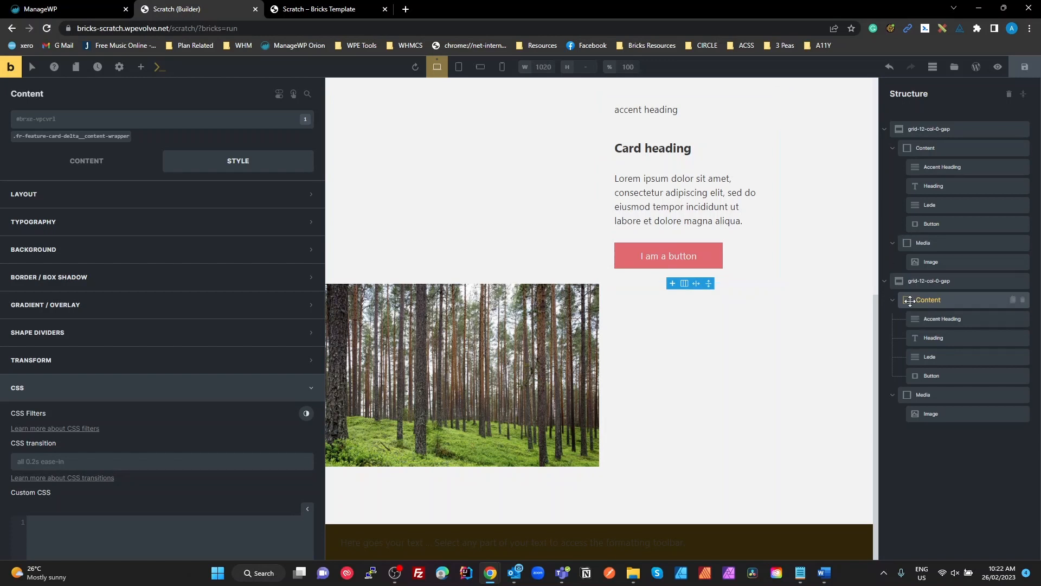
pyautogui.click(85, 163)
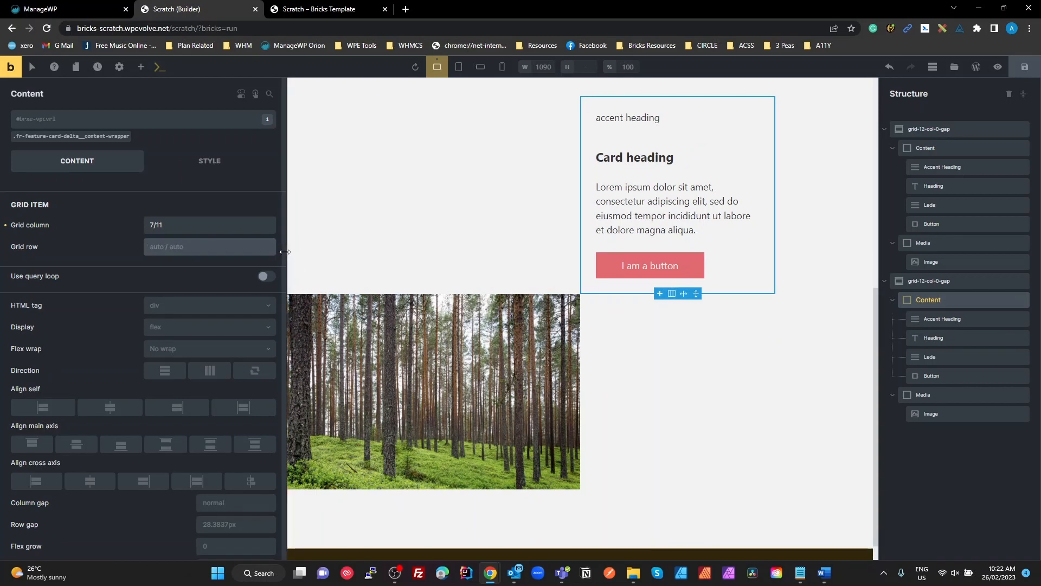
pyautogui.click(931, 400)
pyautogui.click(210, 246)
pyautogui.write('1')
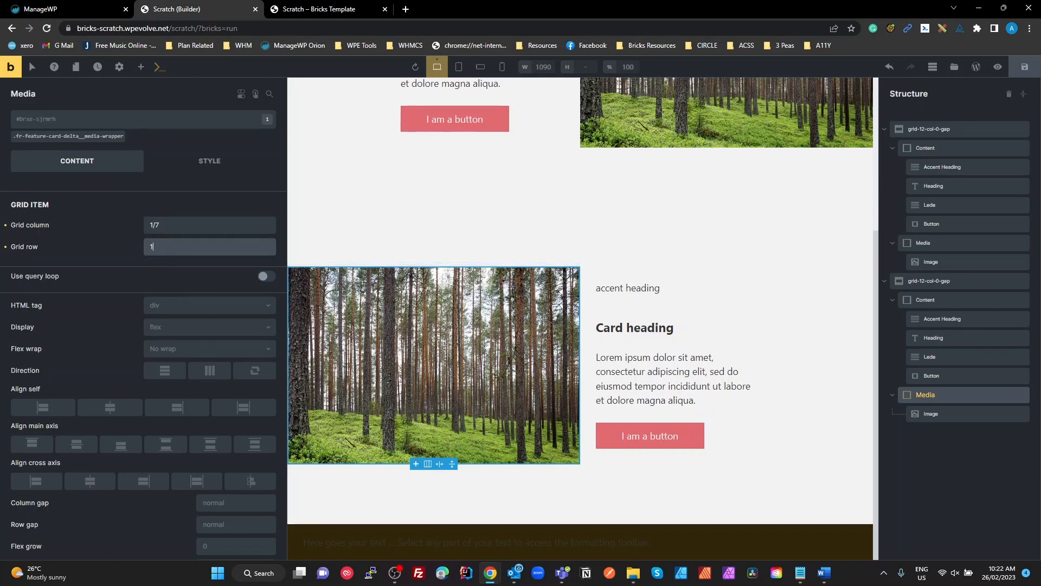
pyautogui.click(1024, 67)
# Step: Reload the frontend preview at 732 px and examine how the reordered second section lays out on mobile
pyautogui.click(329, 10)
pyautogui.click(48, 29)
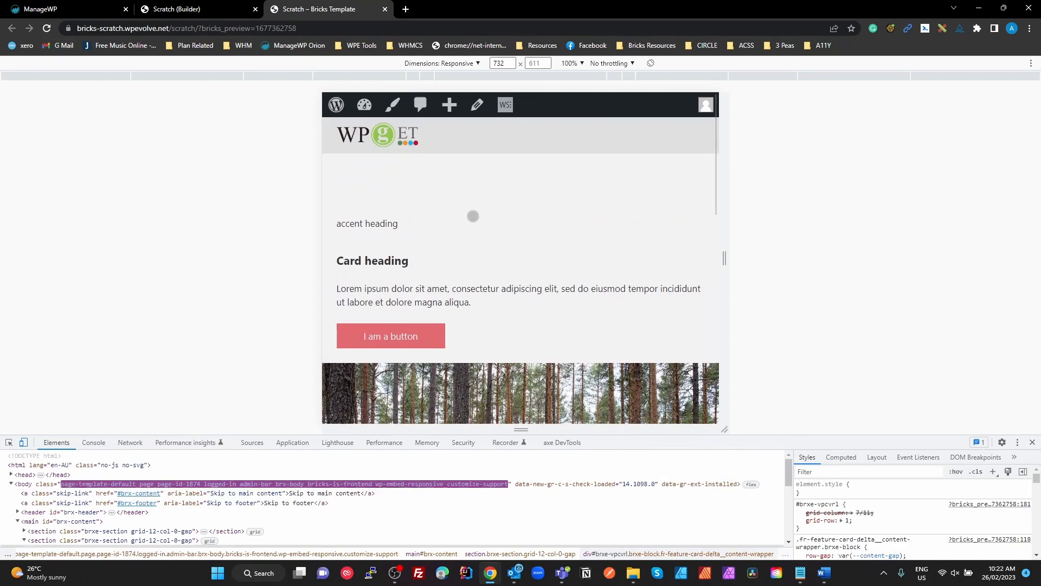
pyautogui.scroll(-3, 493, 318)
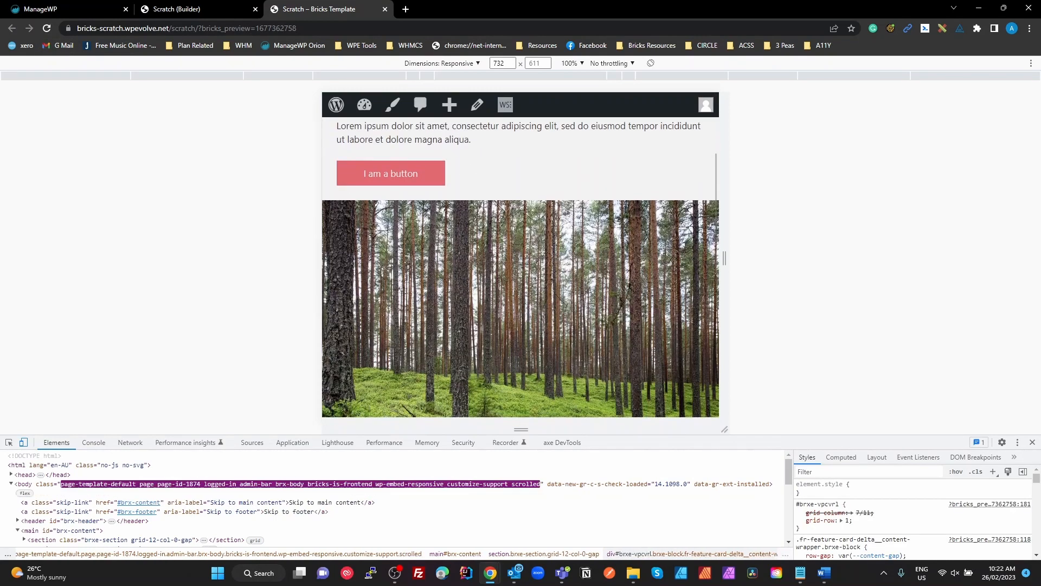
pyautogui.scroll(-4, 561, 288)
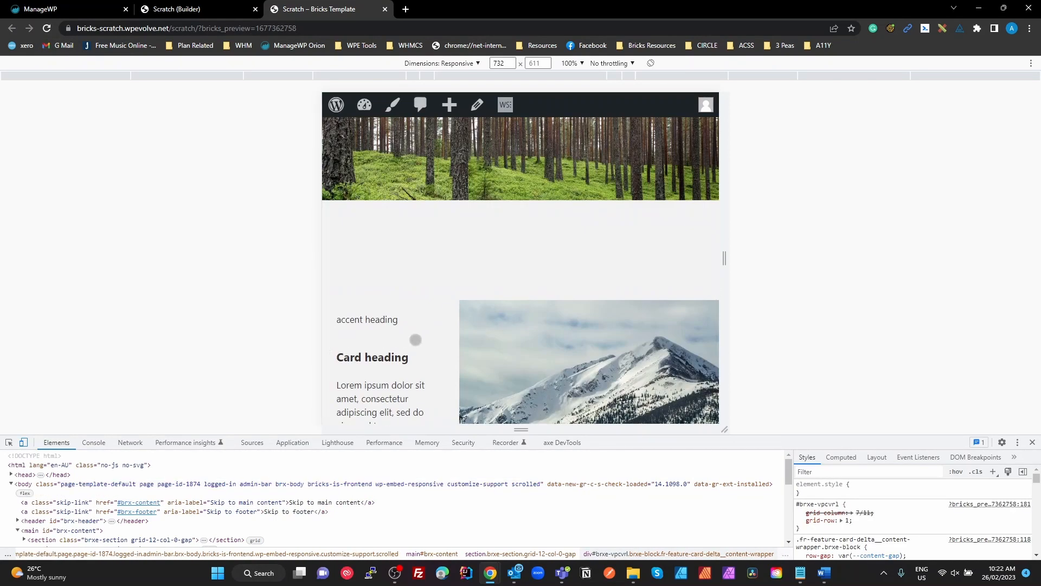
pyautogui.scroll(-2, 415, 339)
pyautogui.scroll(-1, 415, 339)
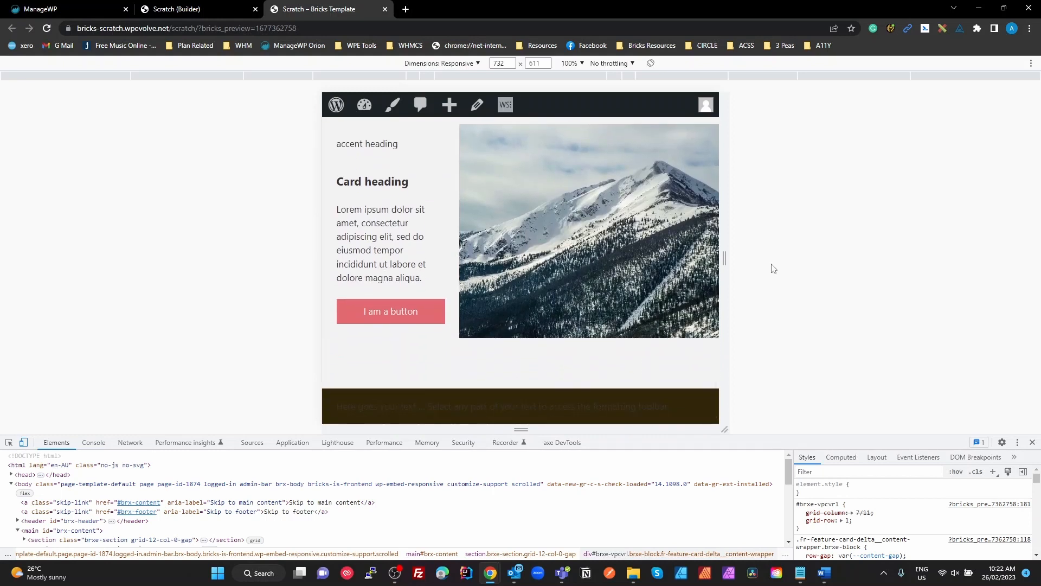
pyautogui.scroll(3, 389, 356)
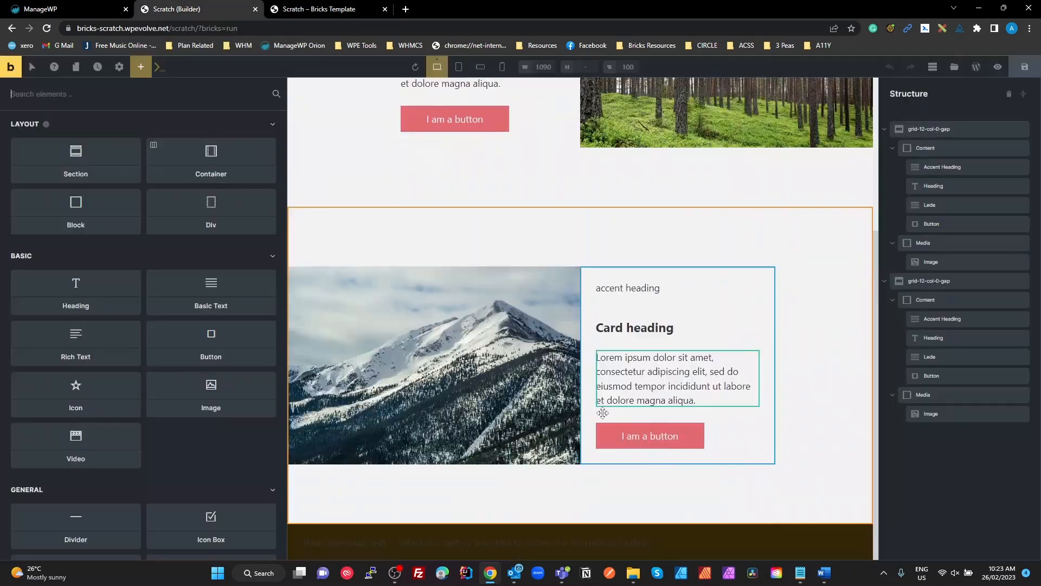
# Step: Show the page in the builder at the mobile landscape breakpoint and check the second section's layout
pyautogui.click(201, 18)
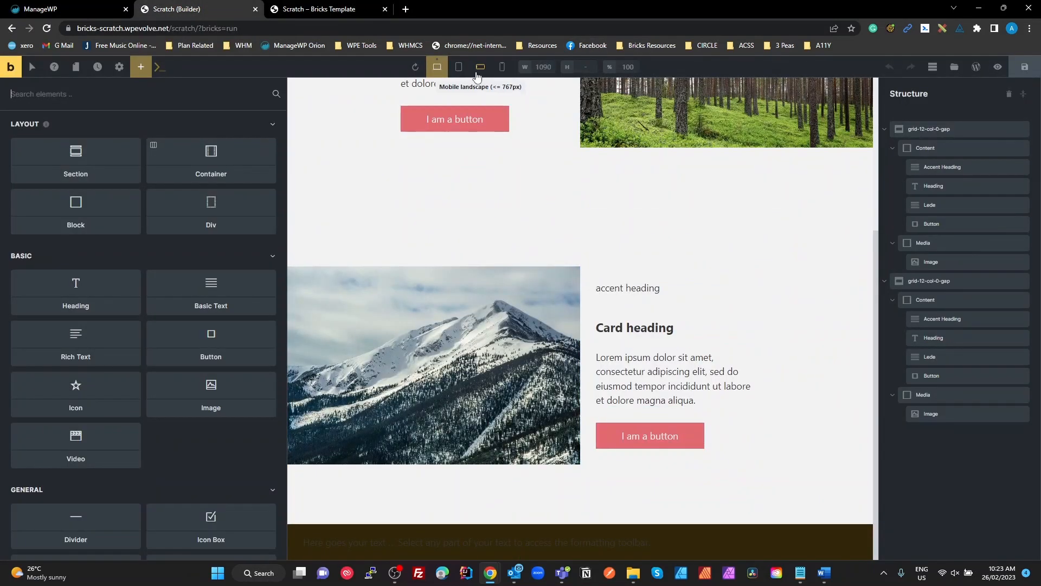
pyautogui.click(480, 66)
pyautogui.scroll(-2, 535, 368)
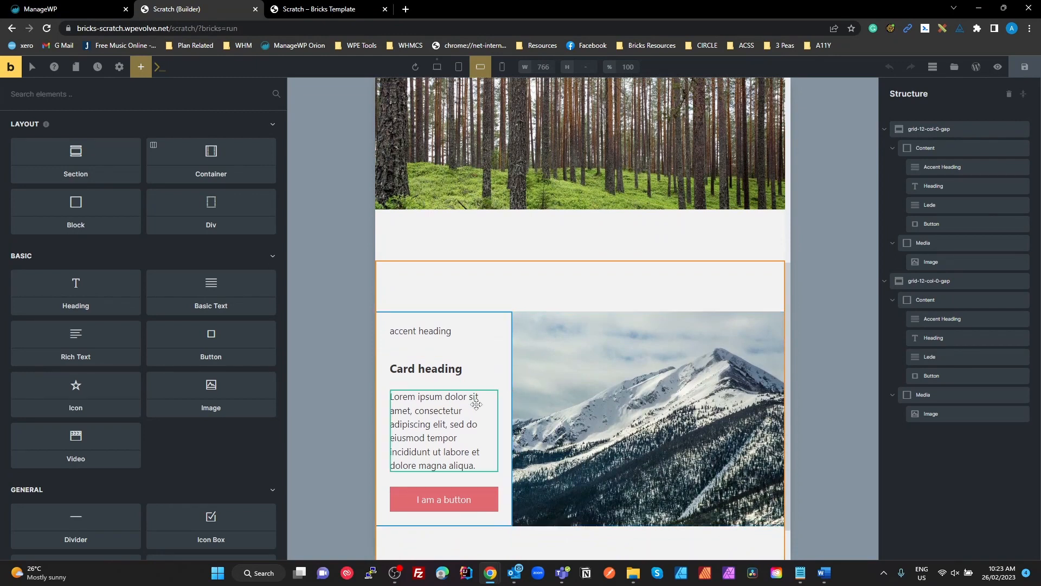
# Step: Try a mobile landscape grid row of 2 on the second section's Media block, and clear that value again
pyautogui.click(920, 398)
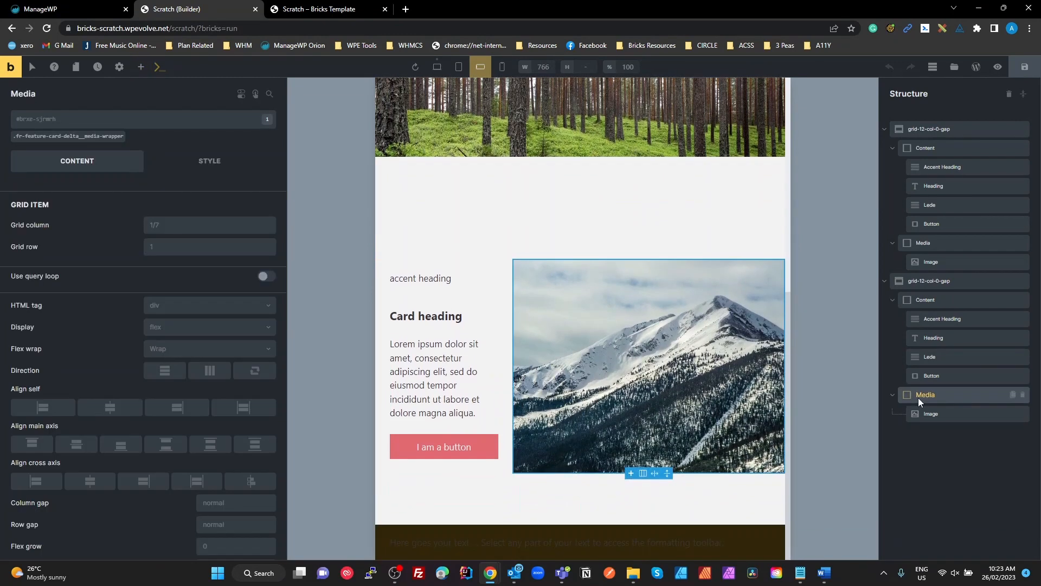
pyautogui.click(162, 247)
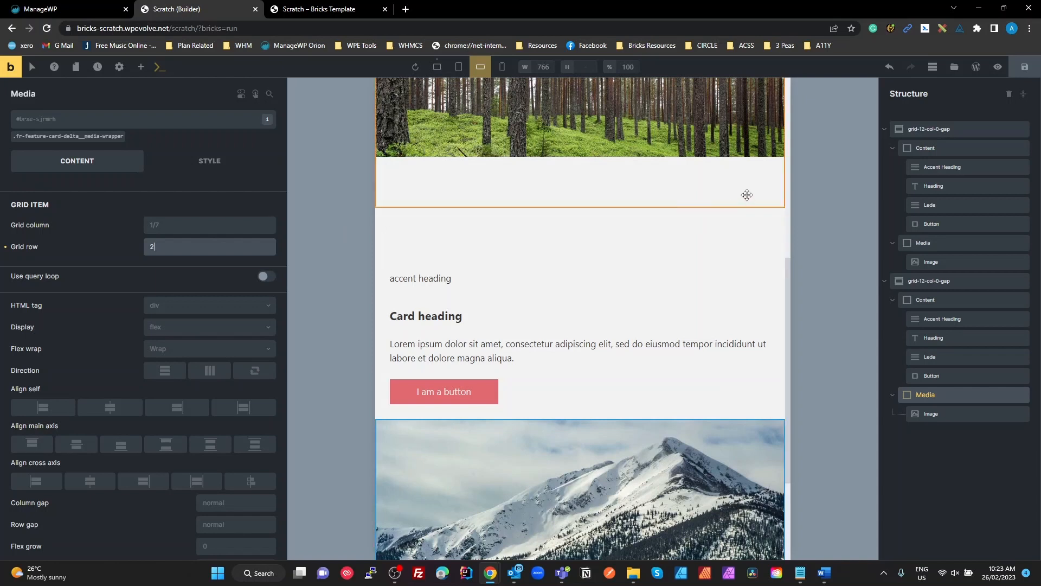
pyautogui.scroll(-1, 747, 195)
pyautogui.scroll(3, 550, 437)
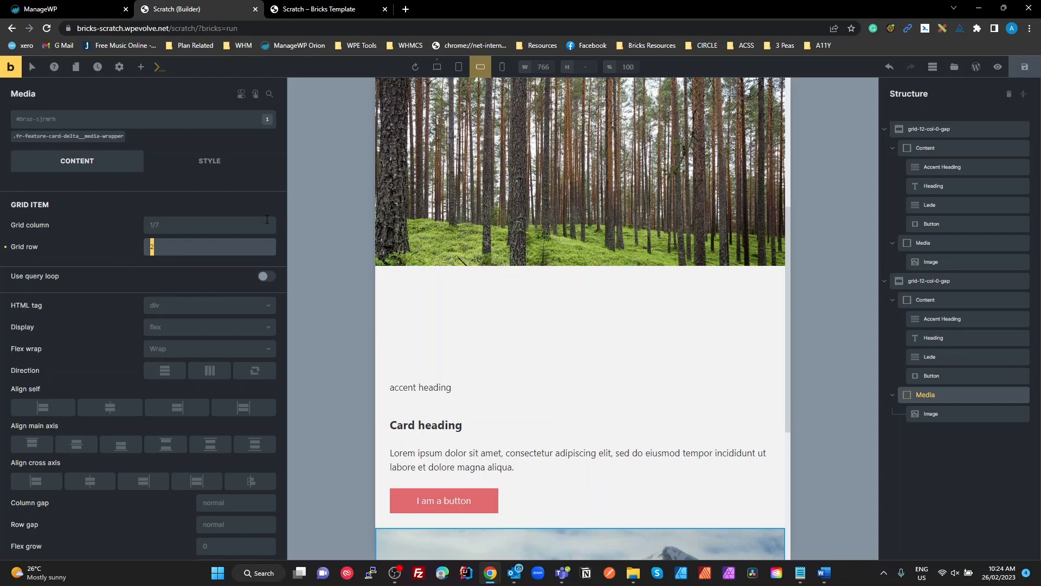
pyautogui.press('BackSpace')
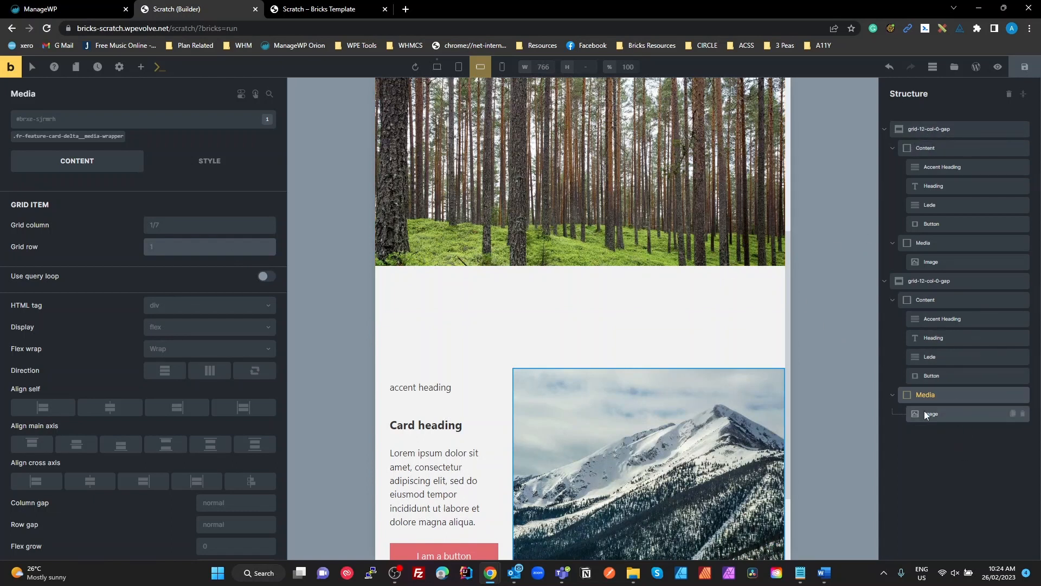
# Step: Create the class layout-content-media on the first grid-12-col-0-gap section and copy its name for reuse
pyautogui.click(946, 128)
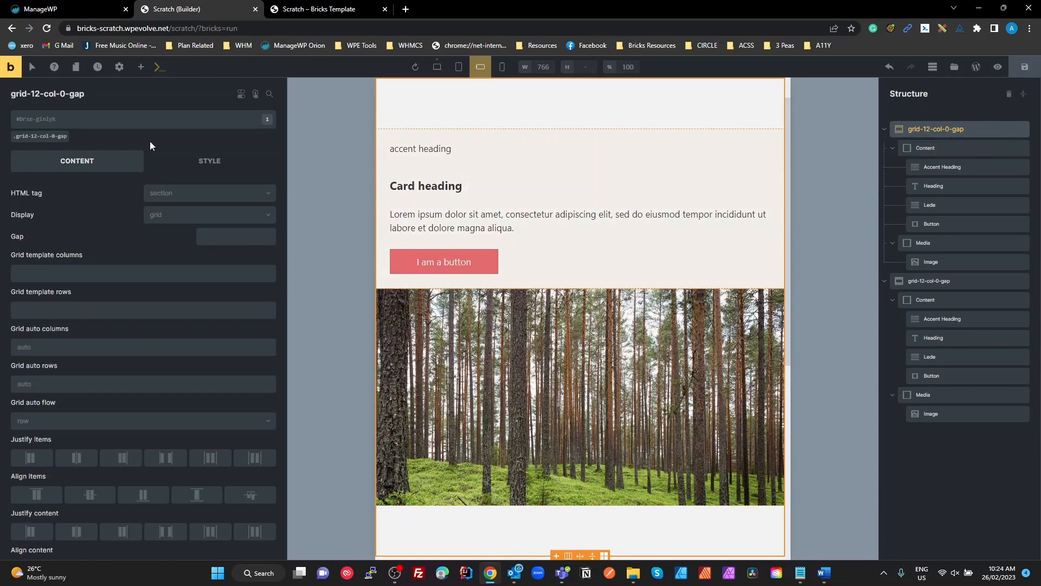
pyautogui.click(87, 124)
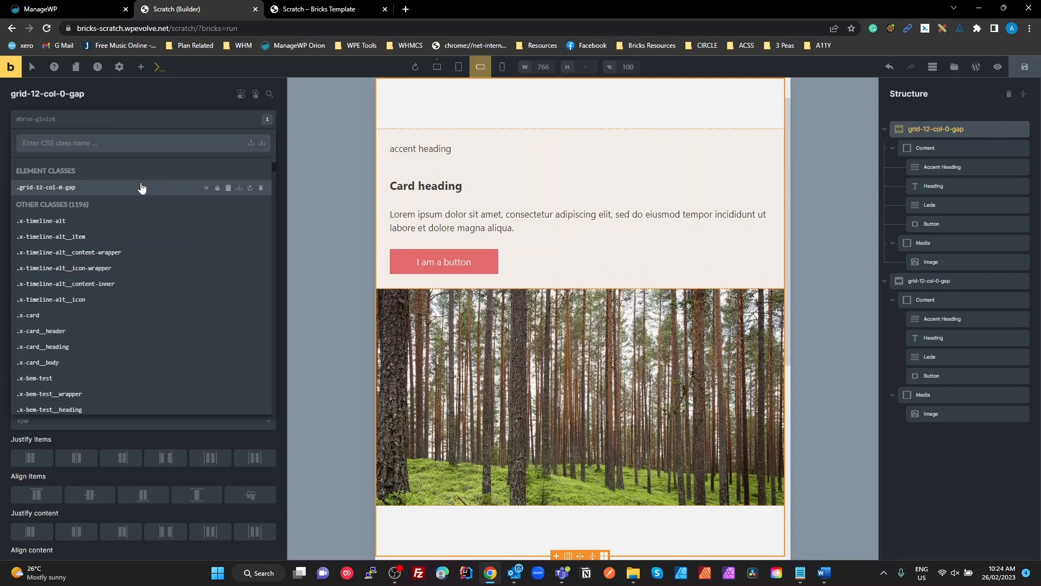
pyautogui.write('layout-co')
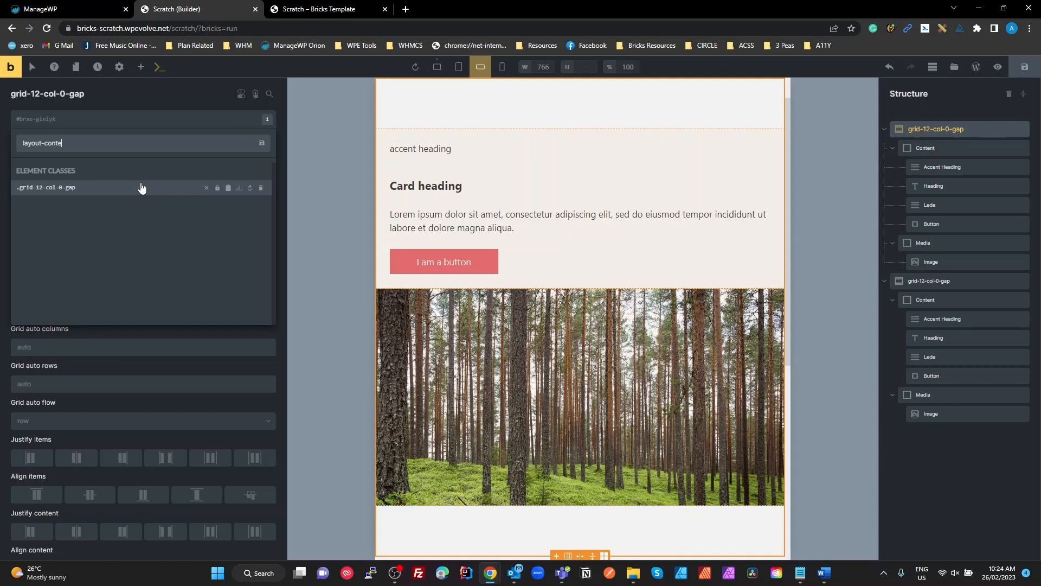
pyautogui.write('nt-media')
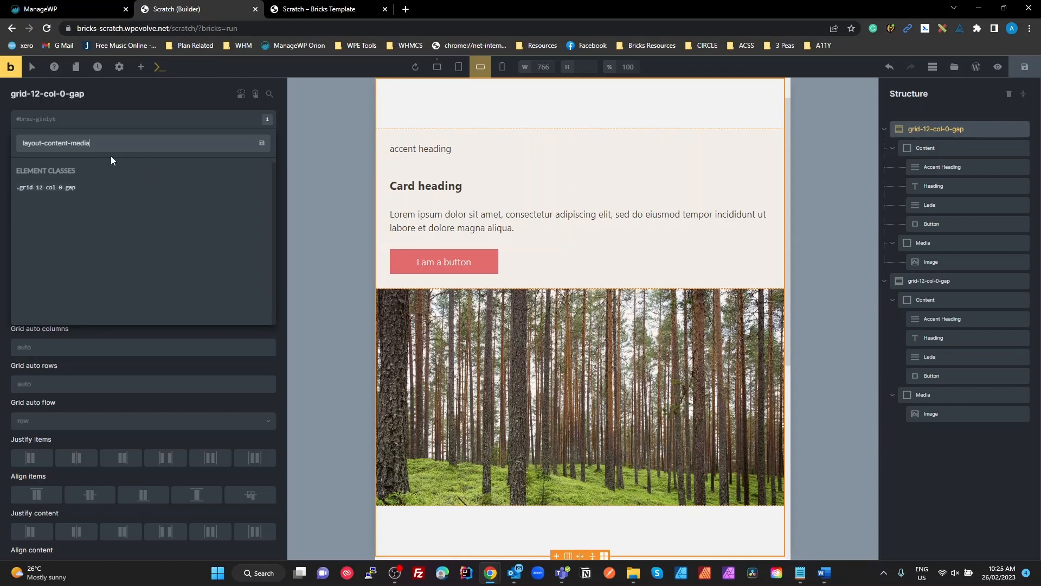
pyautogui.moveTo(103, 145); pyautogui.dragTo(24, 145)
pyautogui.hotkey('ctrl', 'c')
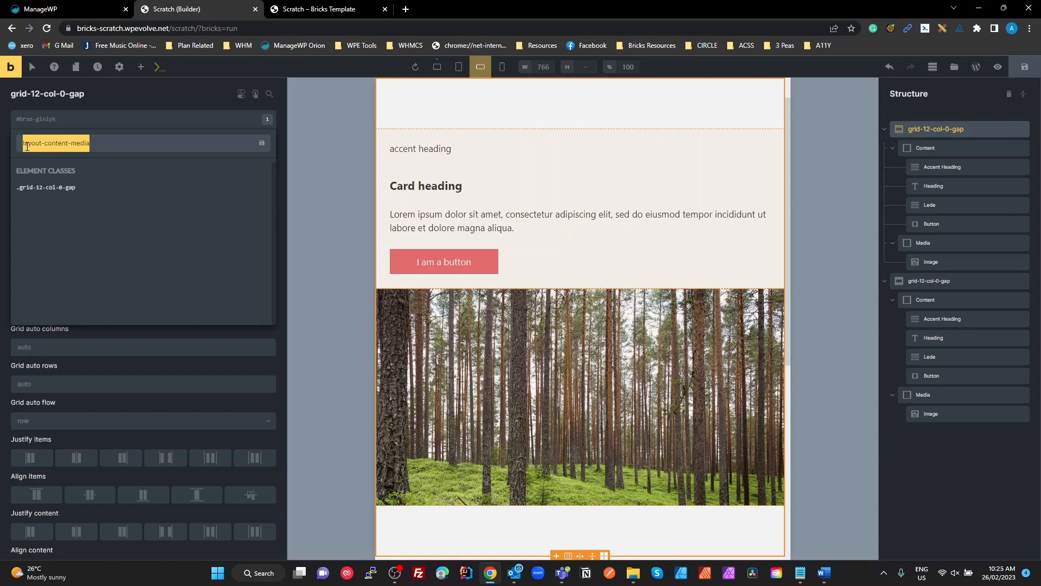
pyautogui.press('Return')
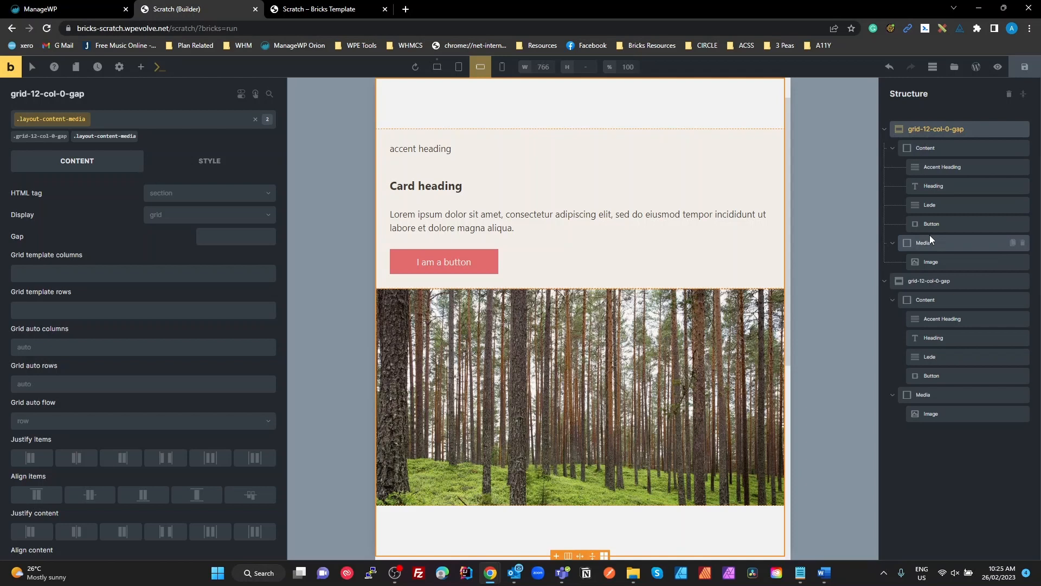
# Step: Create the class layout-content-media__content on the first section's Content block
pyautogui.click(930, 145)
pyautogui.click(104, 125)
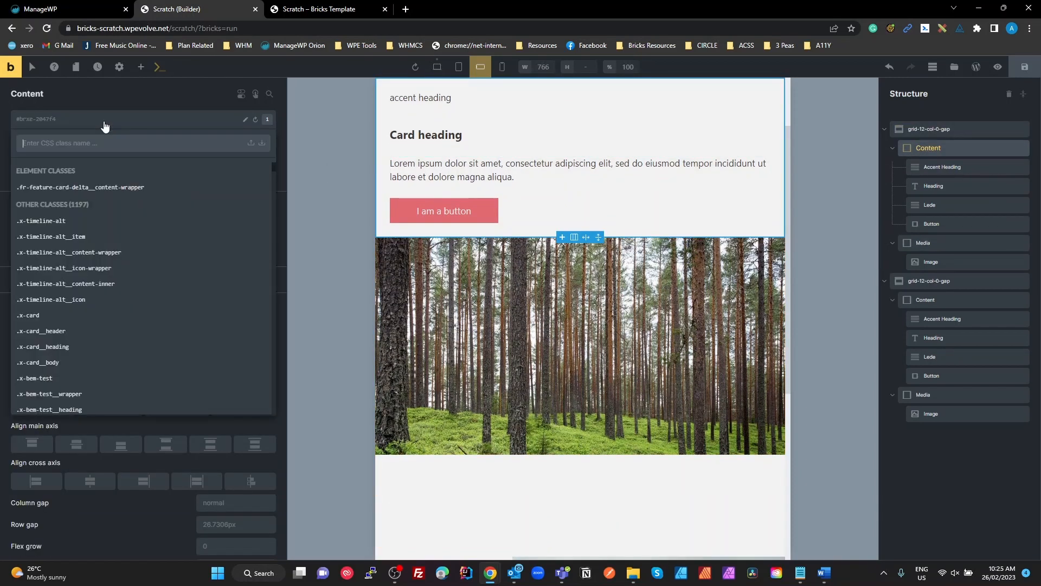
pyautogui.hotkey('ctrl', 'v')
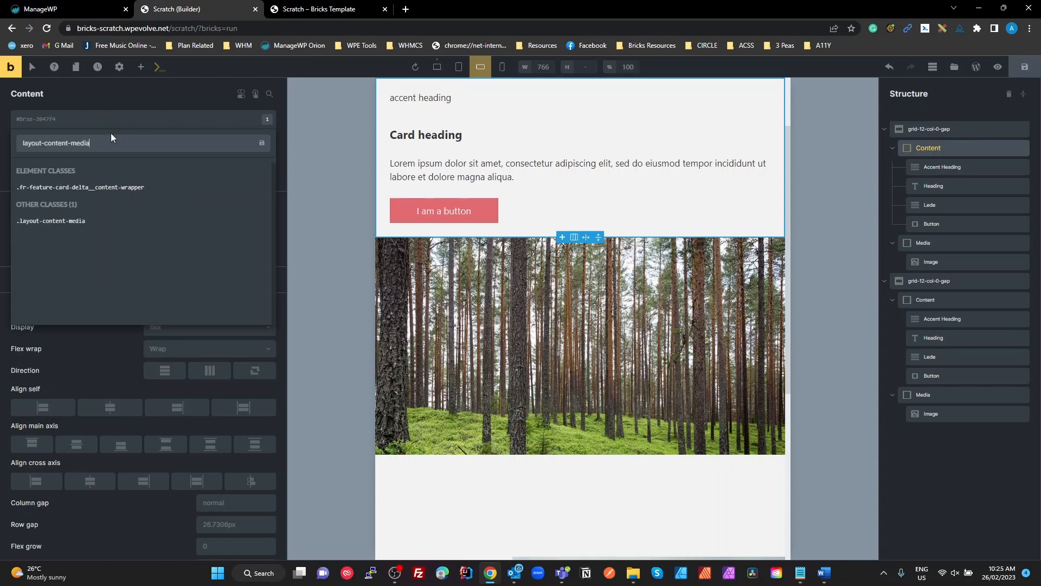
pyautogui.write('__co')
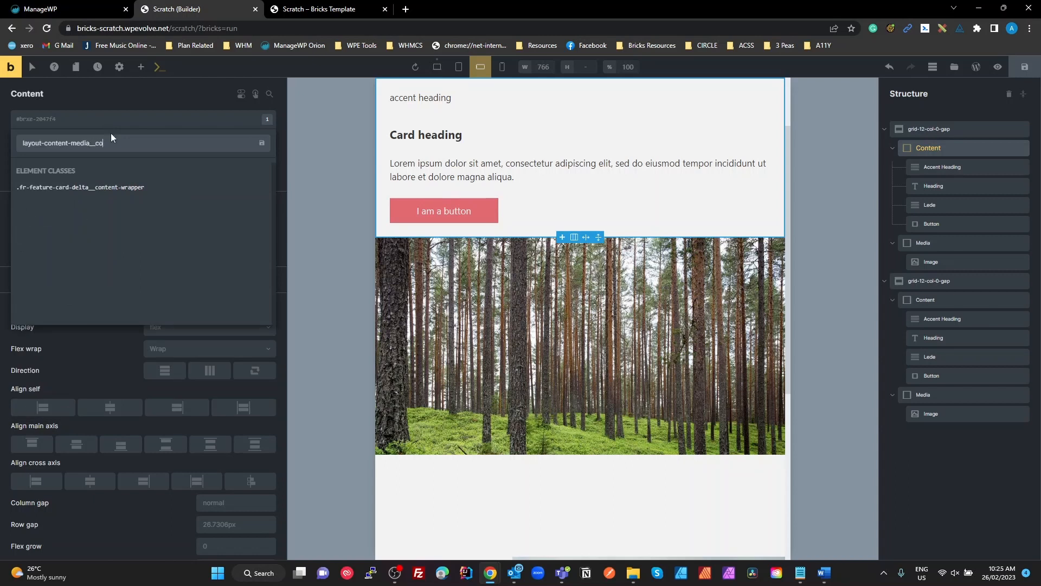
pyautogui.write('ntent')
pyautogui.press('Return')
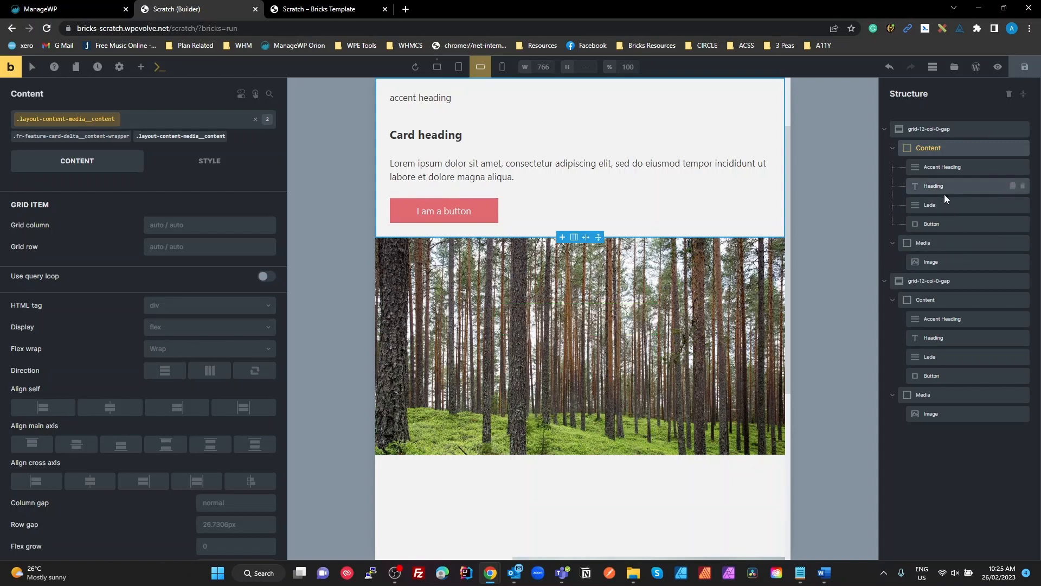
# Step: Create the class layout-content-media__media on the first section's Media block and copy its name
pyautogui.click(928, 243)
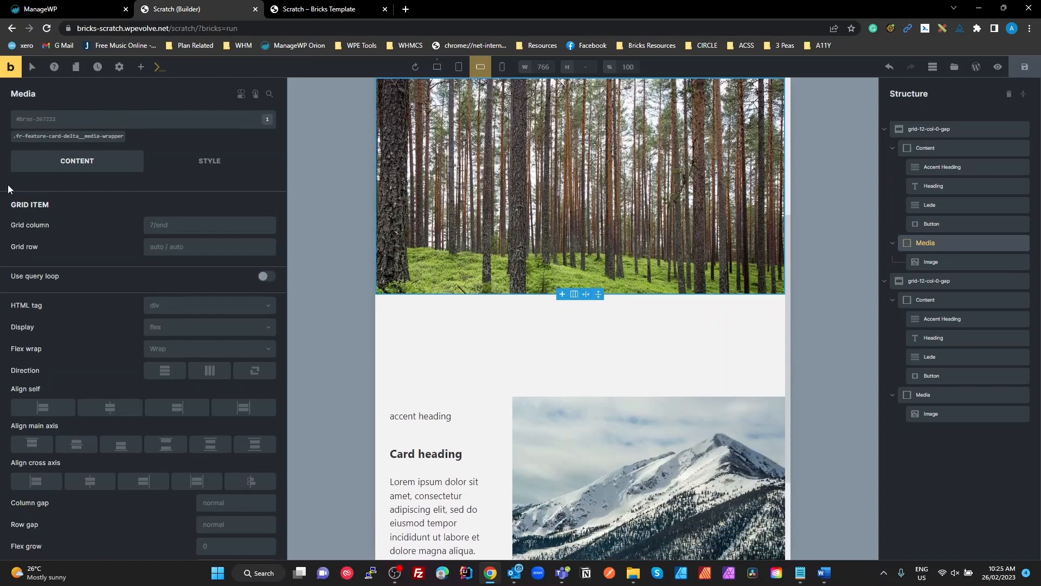
pyautogui.click(57, 118)
pyautogui.hotkey('ctrl', 'v')
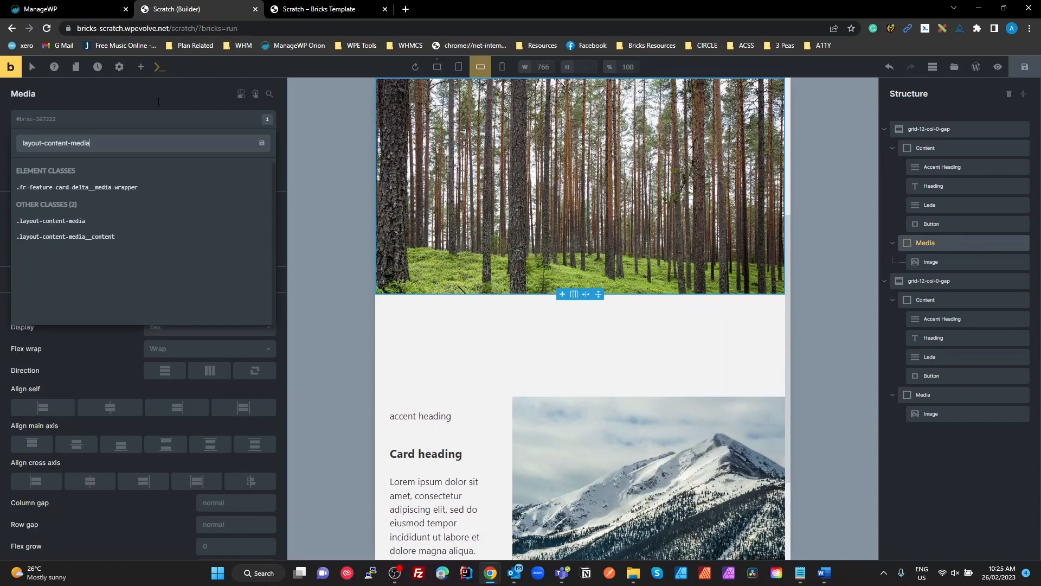
pyautogui.write('__media')
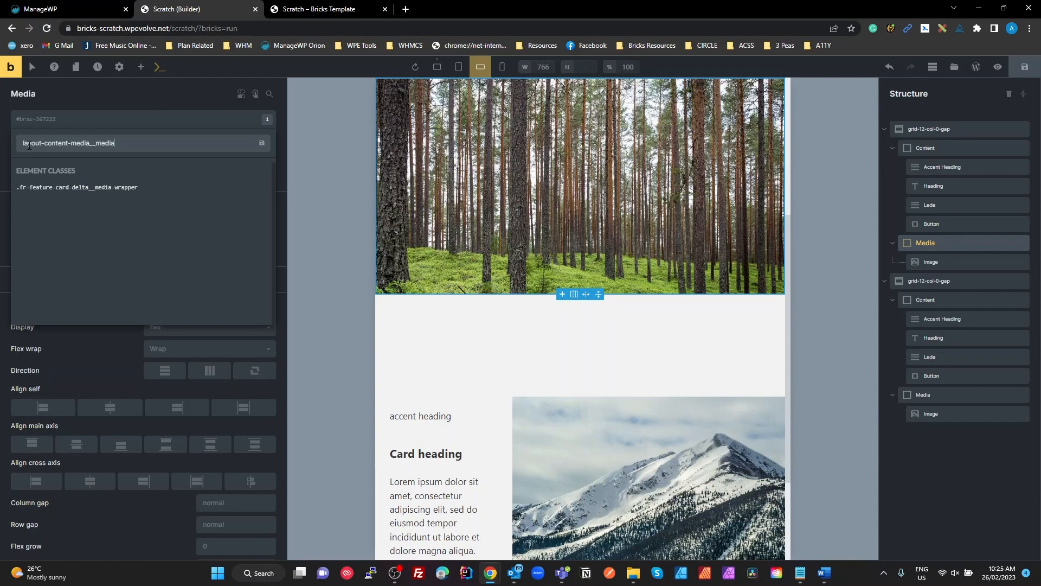
pyautogui.moveTo(23, 143); pyautogui.dragTo(128, 145)
pyautogui.hotkey('ctrl', 'c')
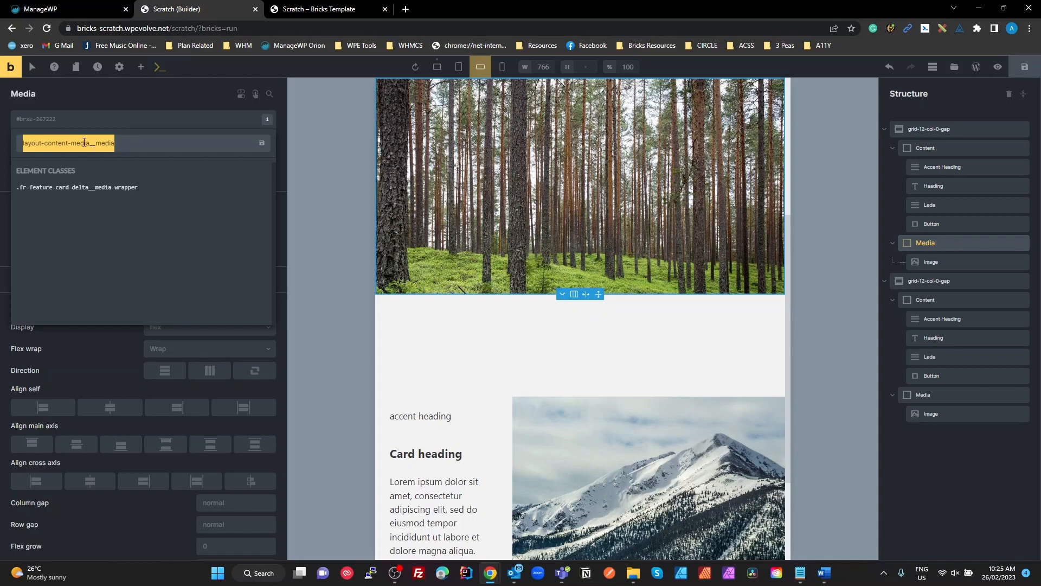
pyautogui.press('Return')
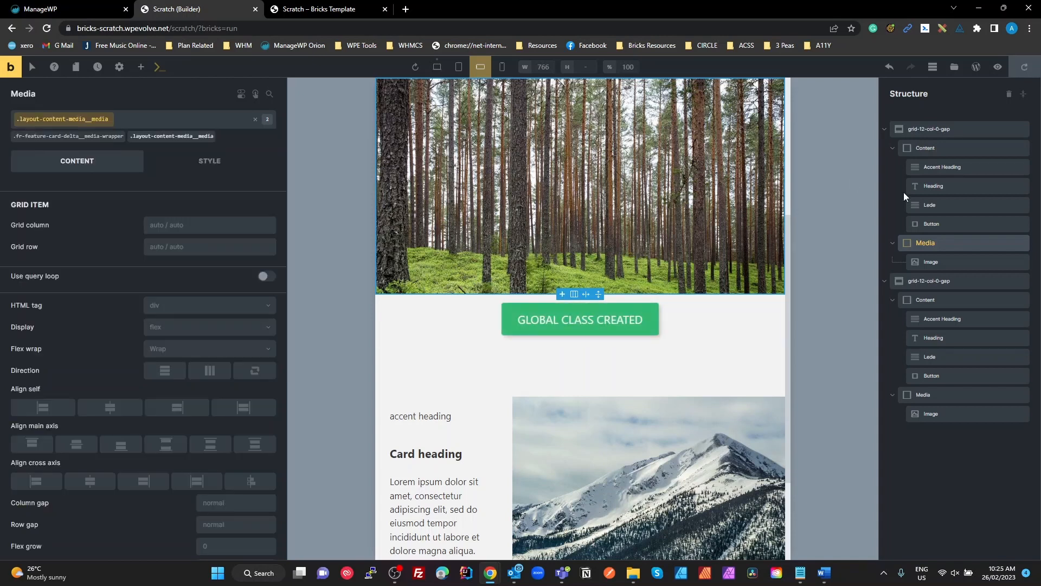
# Step: Rename the first section's Media and Content blocks in the structure to layout-content-media__media and layout-content-media__content
pyautogui.doubleClick(932, 247)
pyautogui.hotkey('ctrl', 'v')
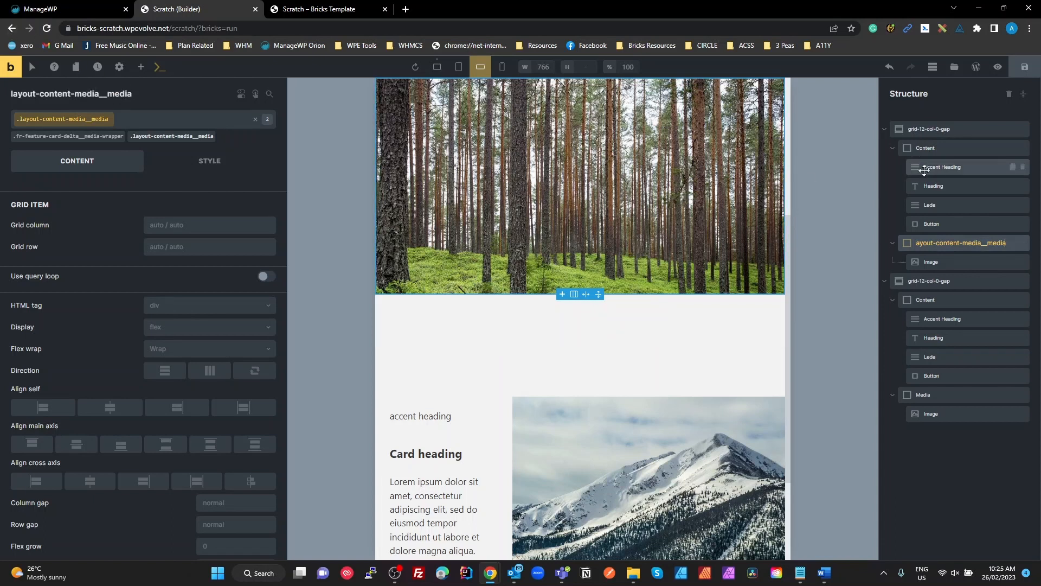
pyautogui.click(934, 147)
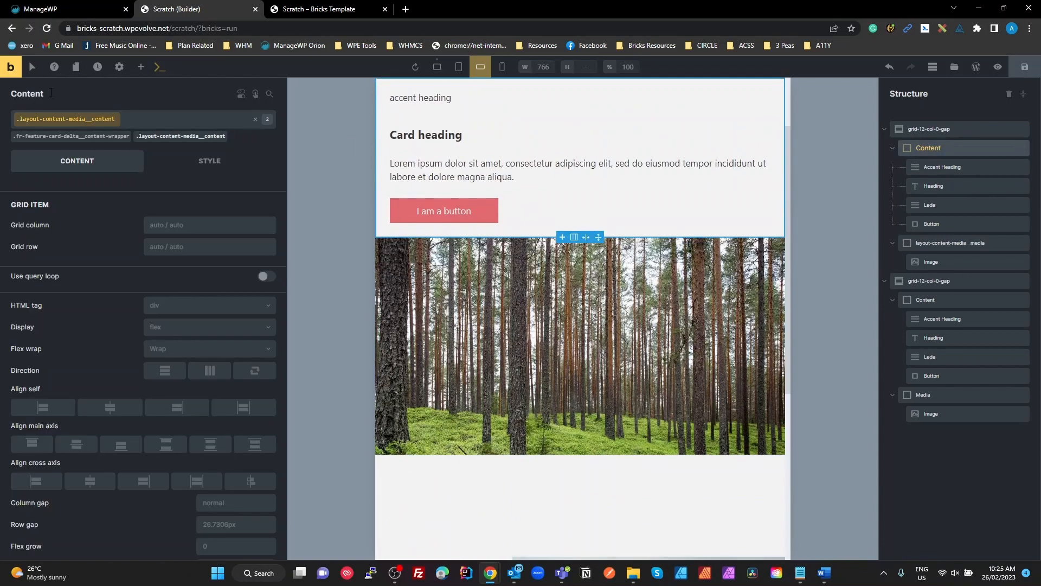
pyautogui.click(245, 119)
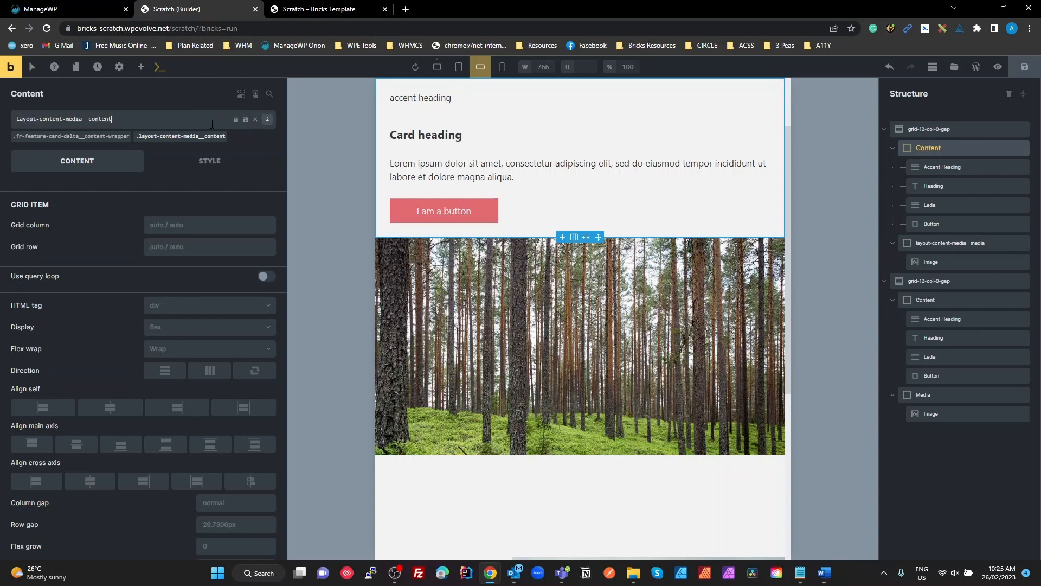
pyautogui.moveTo(137, 115); pyautogui.dragTo(3, 118)
pyautogui.hotkey('ctrl', 'c')
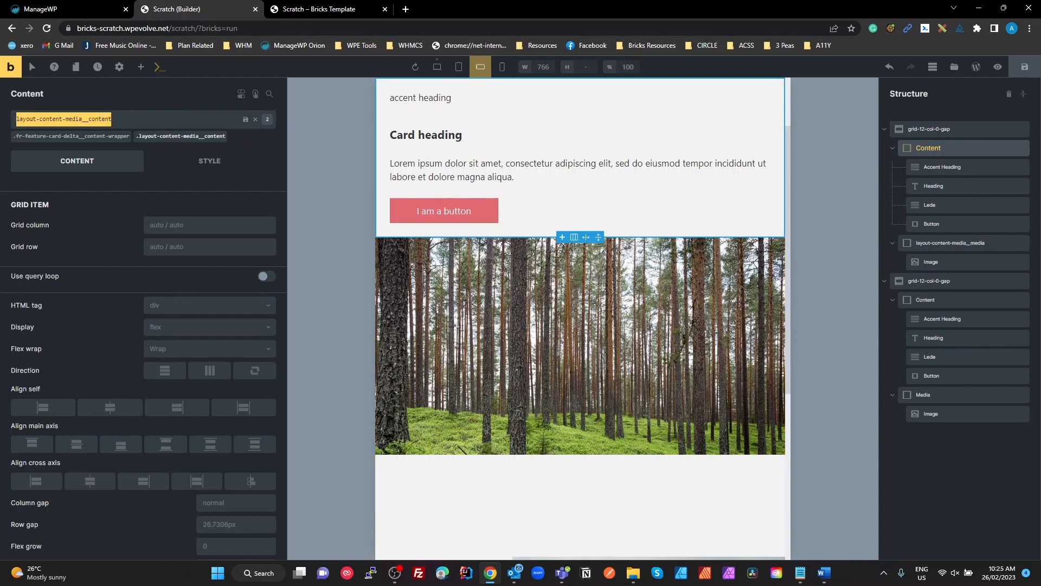
pyautogui.doubleClick(929, 148)
pyautogui.hotkey('ctrl', 'v')
pyautogui.press('Return')
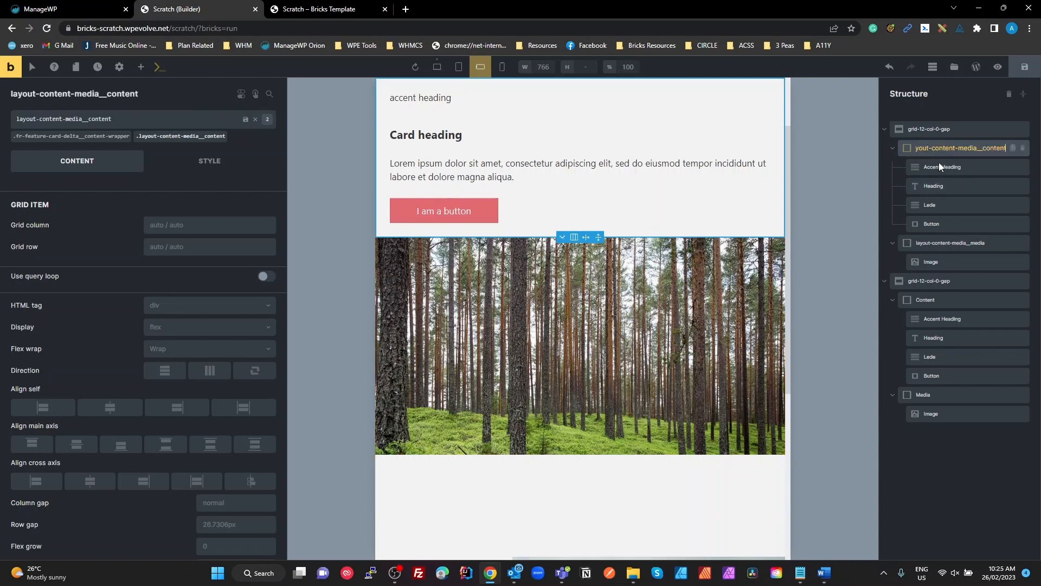
# Step: Assign the existing class layout-content-media__content to the second section's Content block
pyautogui.click(954, 302)
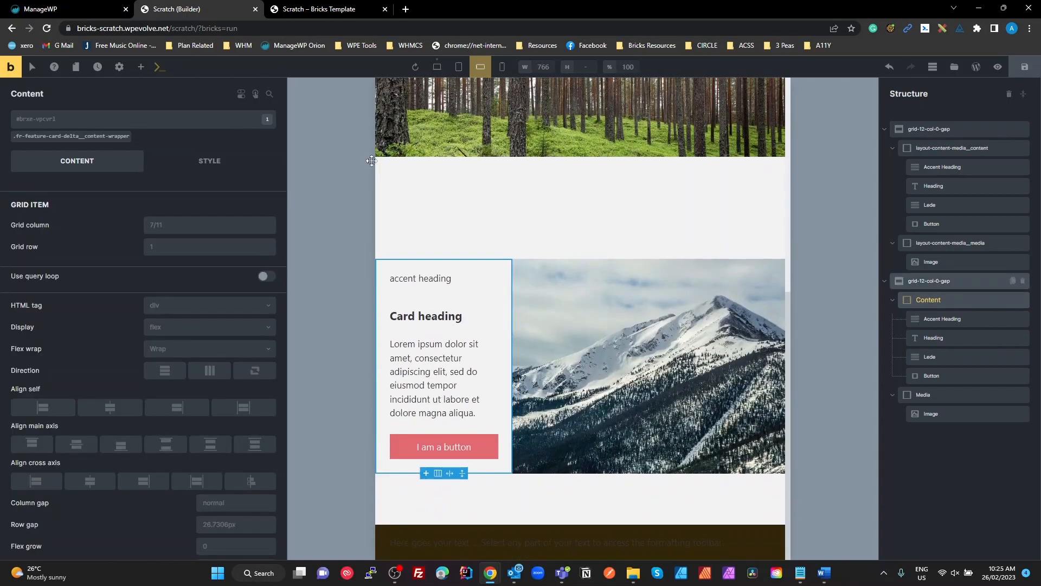
pyautogui.click(113, 121)
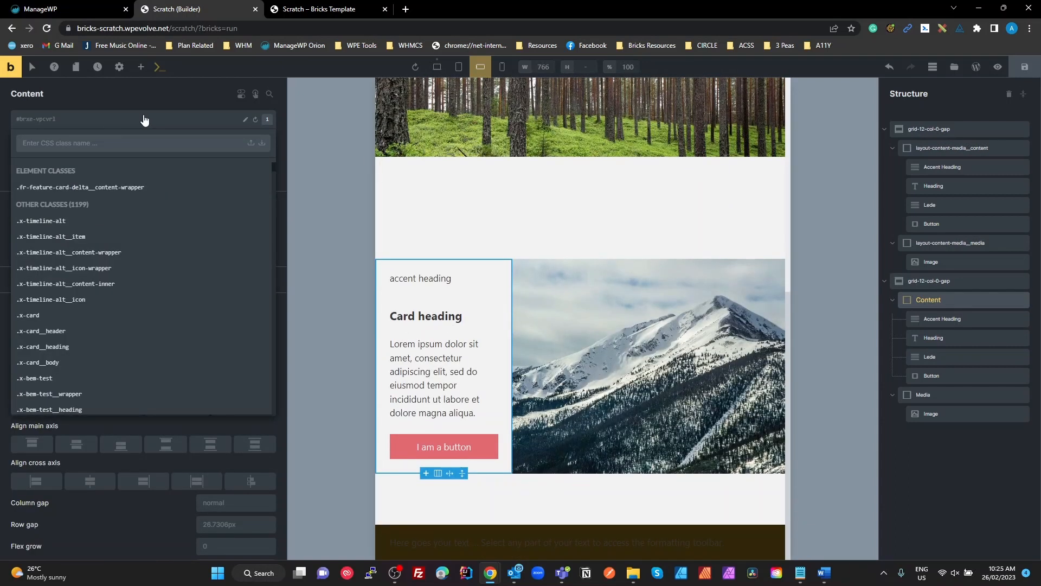
pyautogui.write('layout')
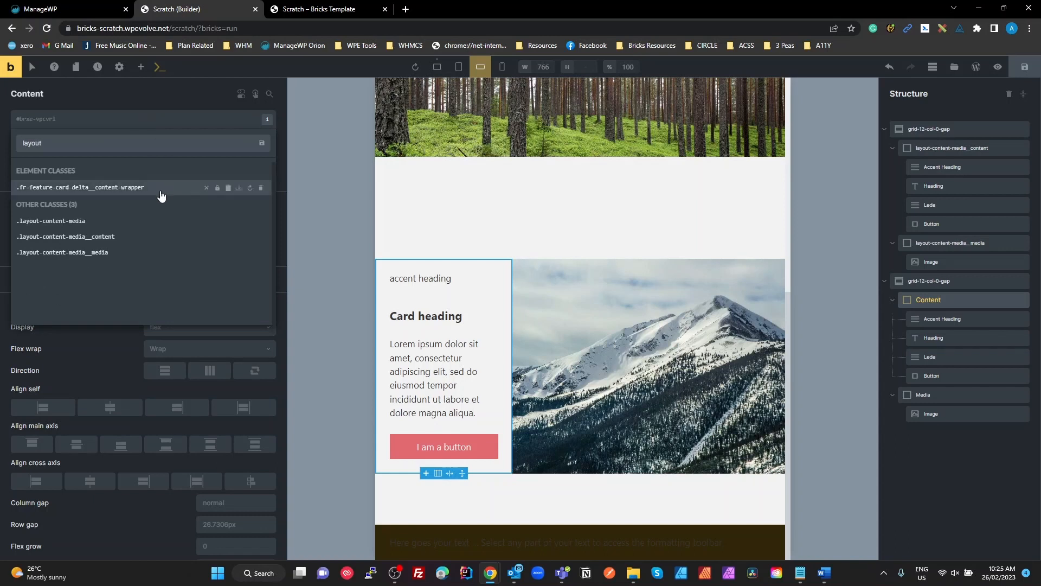
pyautogui.click(120, 238)
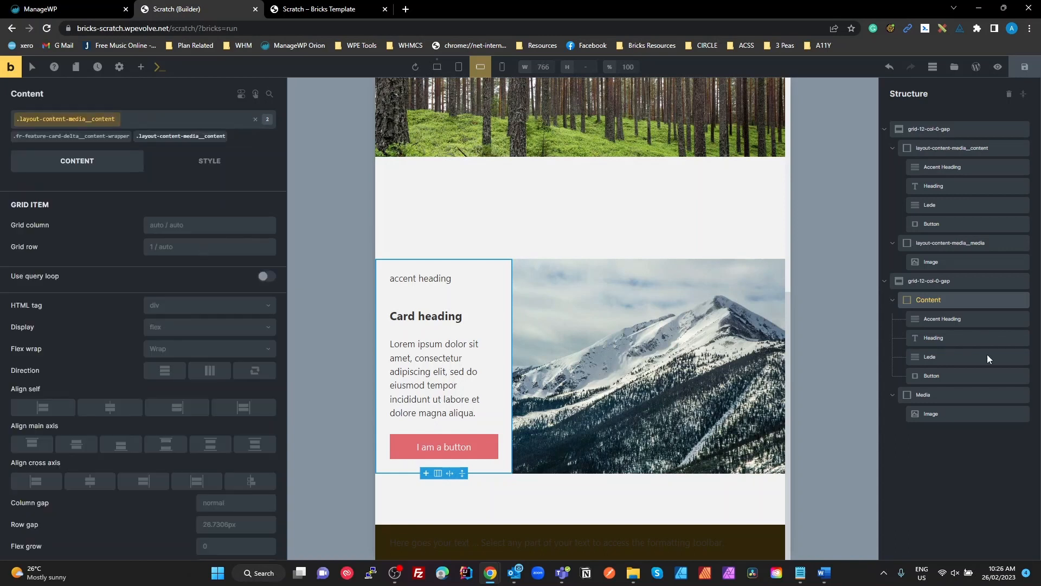
# Step: Assign the existing class layout-content-media__media to the second section's Media block
pyautogui.click(935, 397)
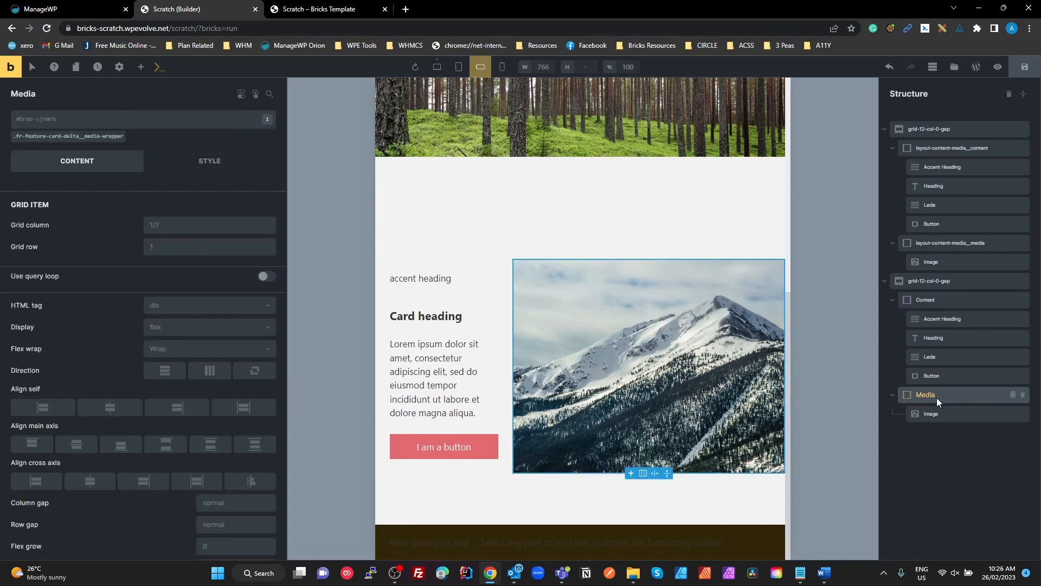
pyautogui.click(98, 123)
pyautogui.hotkey('ctrl', 'v')
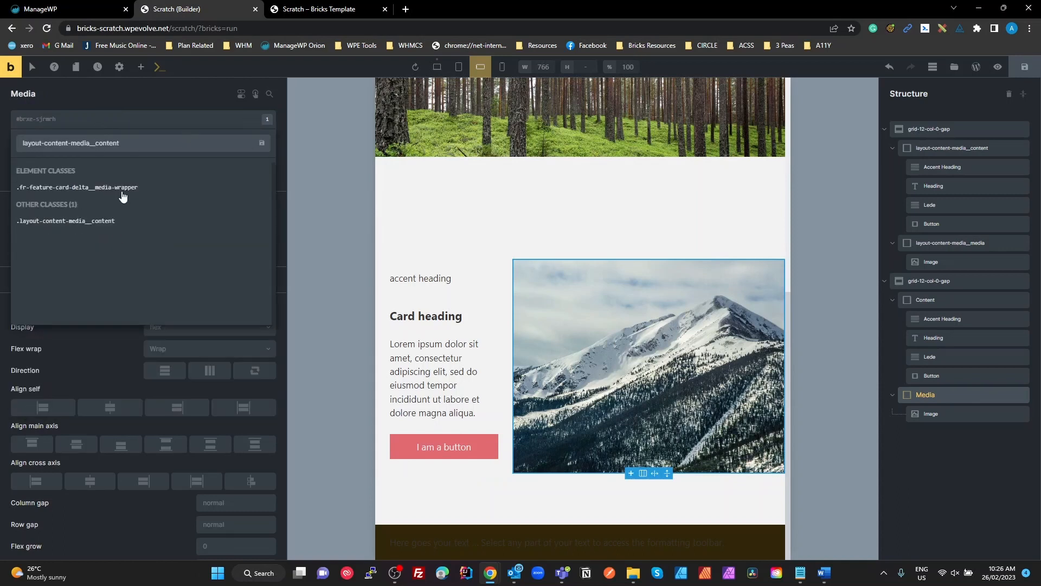
pyautogui.press('BackSpace')
pyautogui.click(96, 236)
# Step: Try to rename the second section's Media block in the structure to its class name, layout-content-media__media
pyautogui.doubleClick(931, 396)
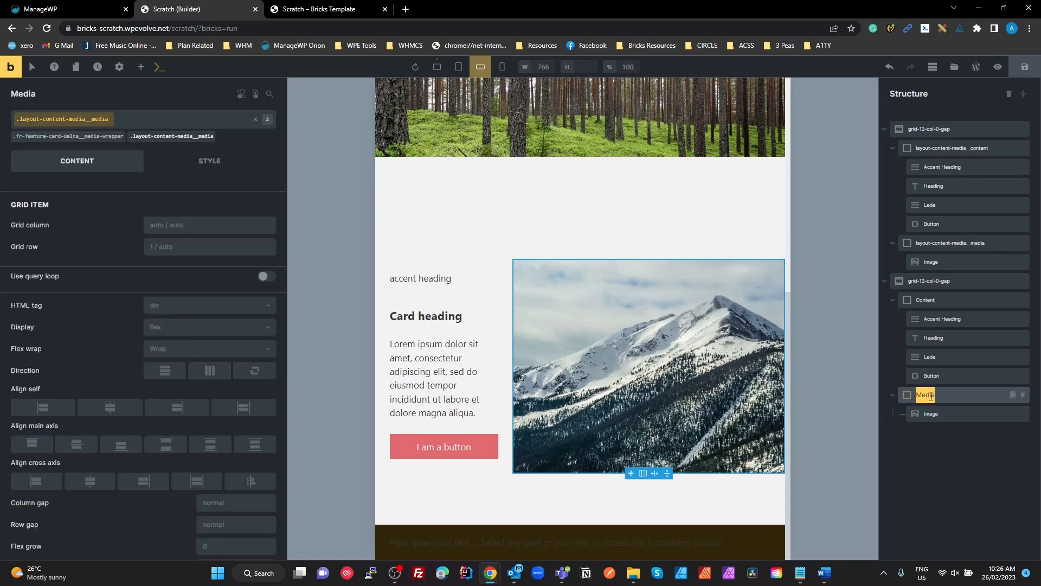
pyautogui.click(245, 118)
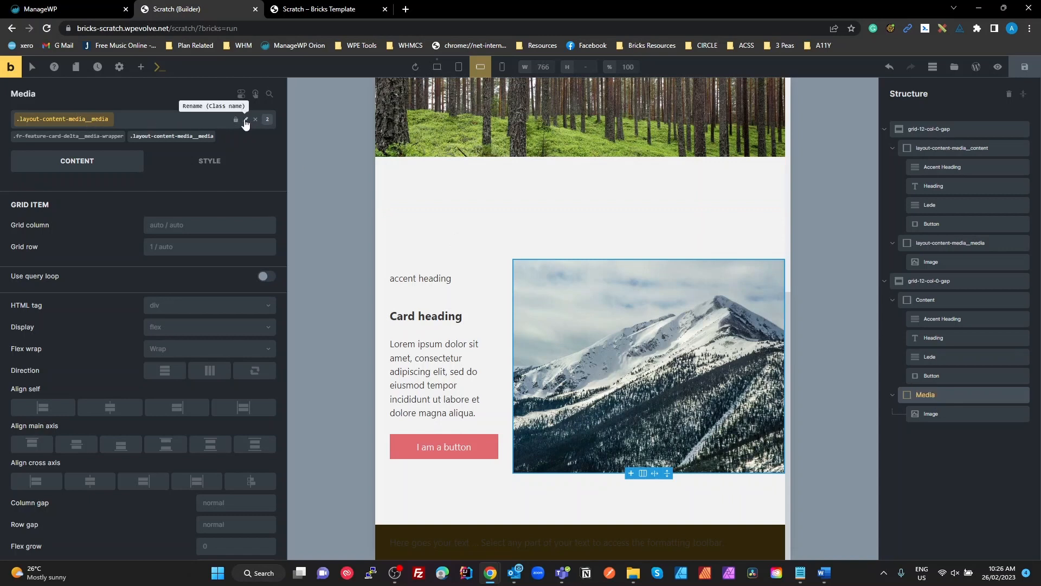
pyautogui.moveTo(123, 120); pyautogui.dragTo(2, 120)
pyautogui.hotkey('ctrl', 'c')
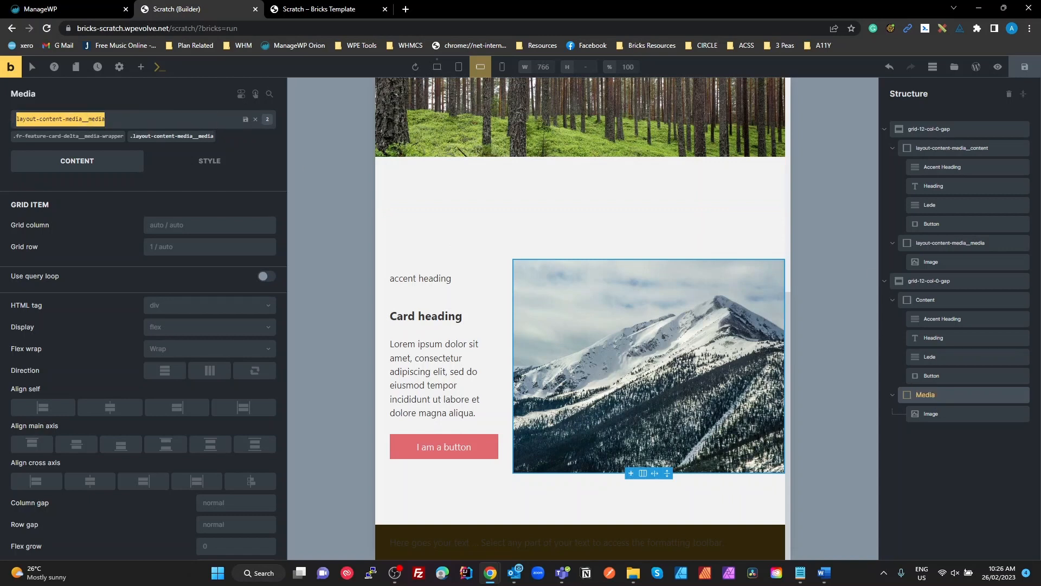
pyautogui.doubleClick(927, 393)
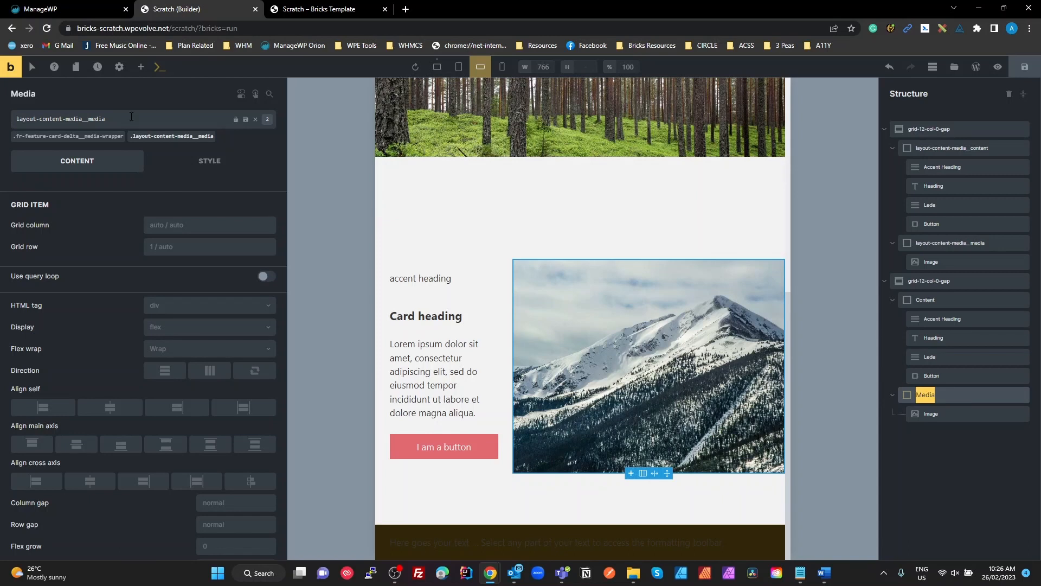
pyautogui.moveTo(131, 117); pyautogui.dragTo(1, 113)
pyautogui.hotkey('ctrl', 'v')
pyautogui.press('Return')
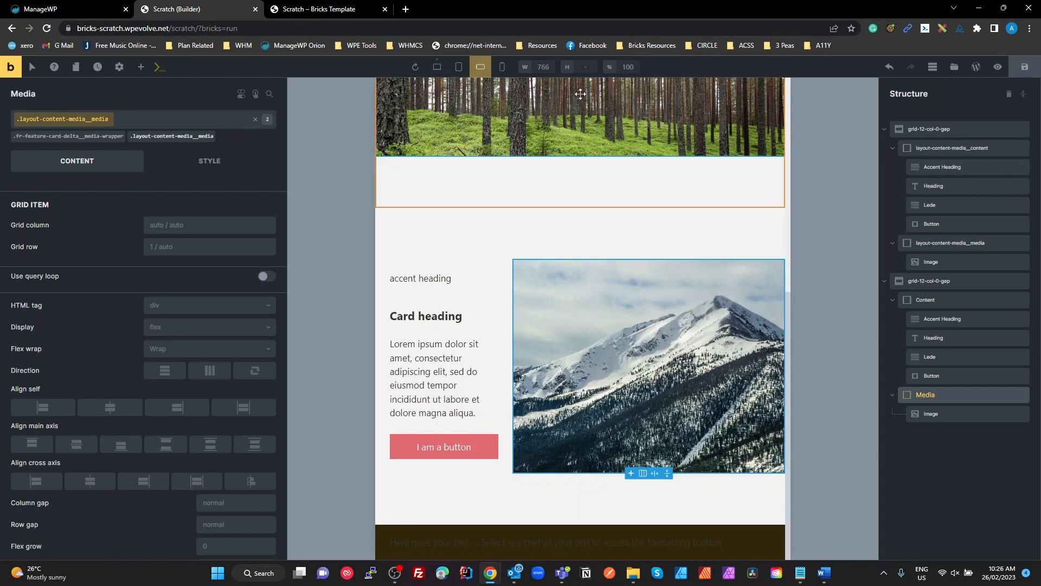
# Step: At the desktop breakpoint, set the grid row to 1 for both the layout-content-media__content and layout-content-media__media classes
pyautogui.click(436, 67)
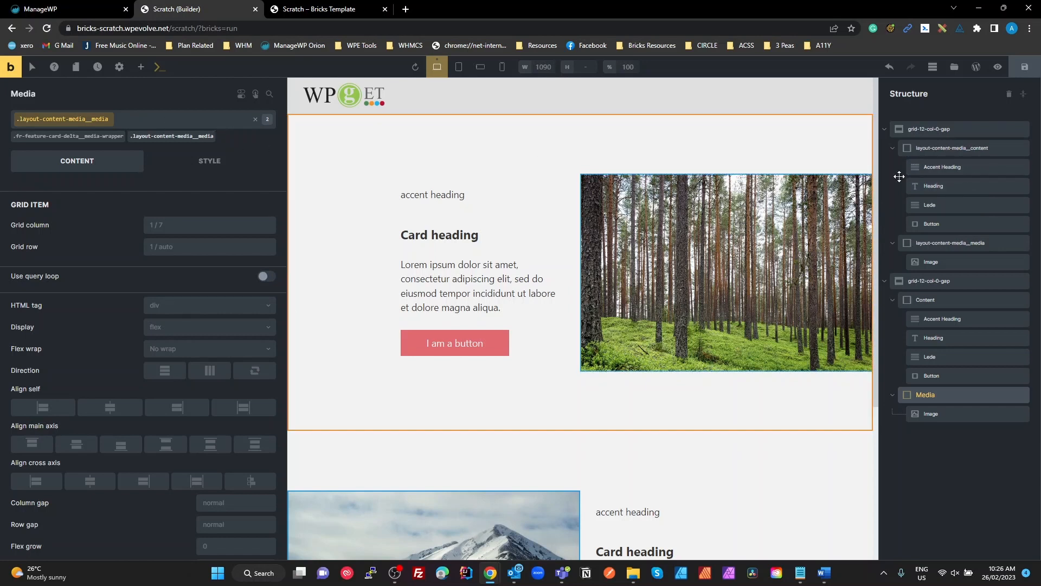
pyautogui.click(939, 149)
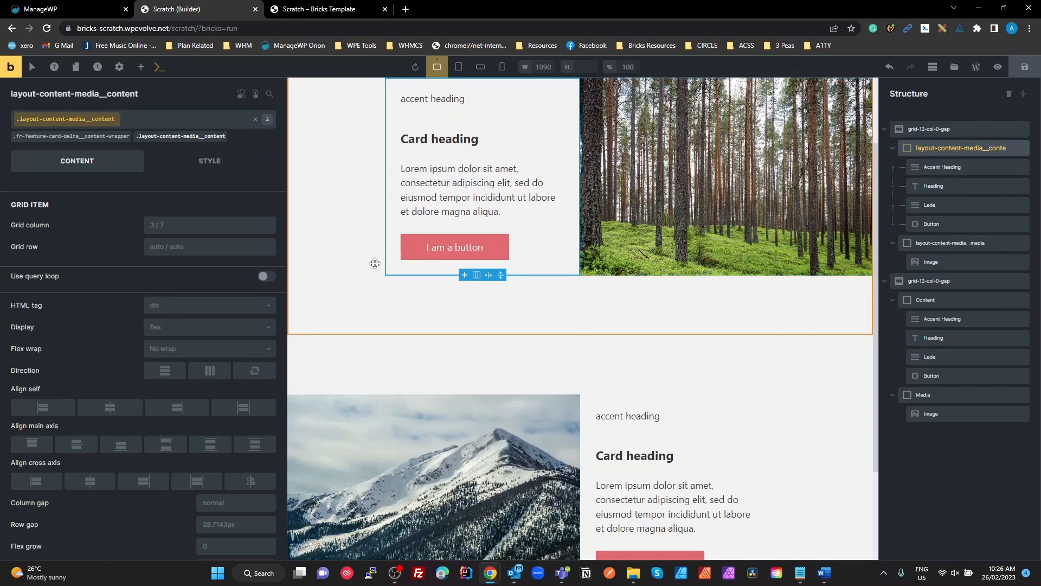
pyautogui.click(189, 248)
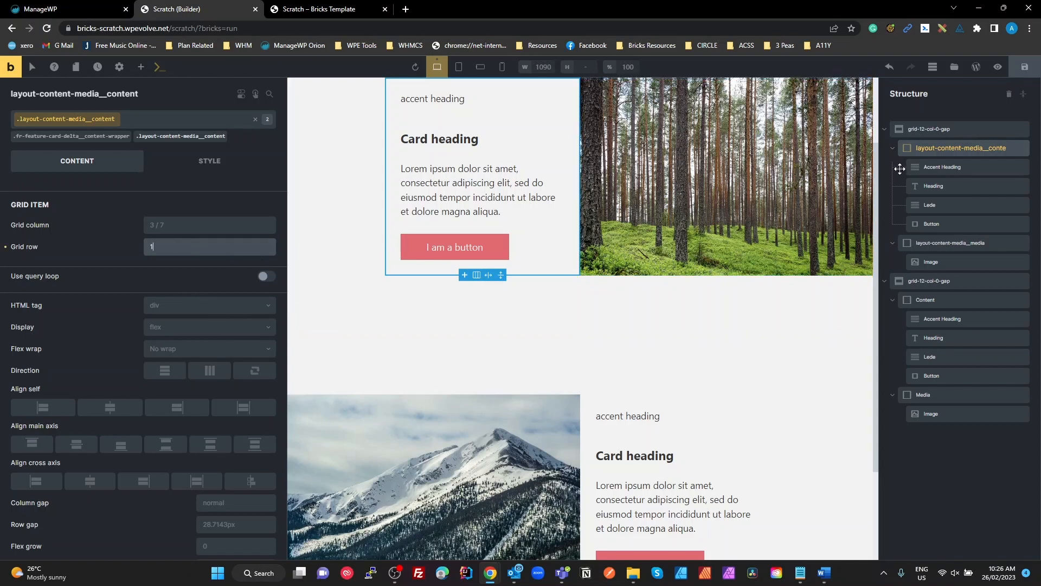
pyautogui.click(932, 244)
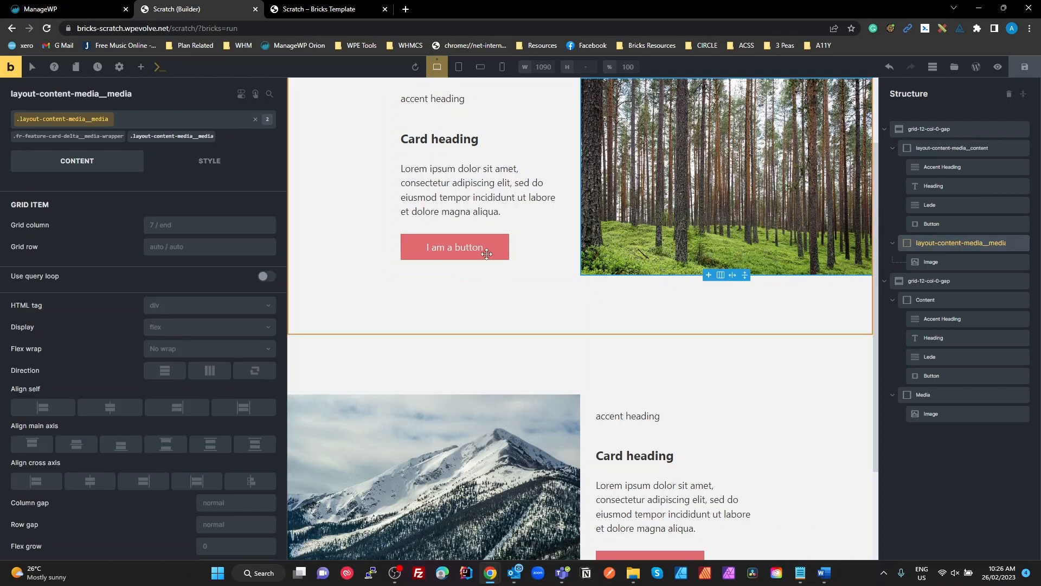
pyautogui.click(163, 139)
pyautogui.click(164, 139)
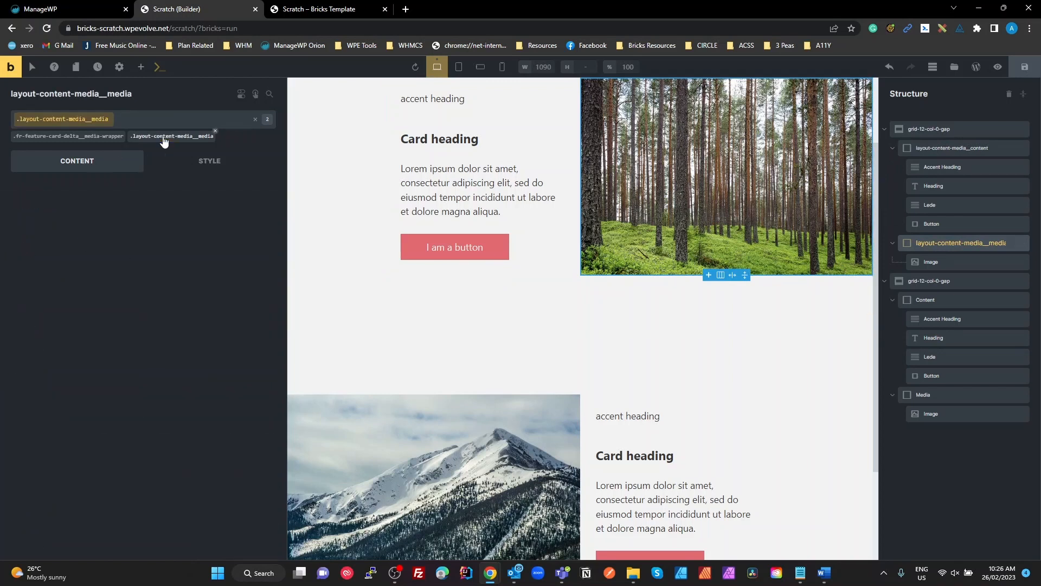
pyautogui.click(168, 244)
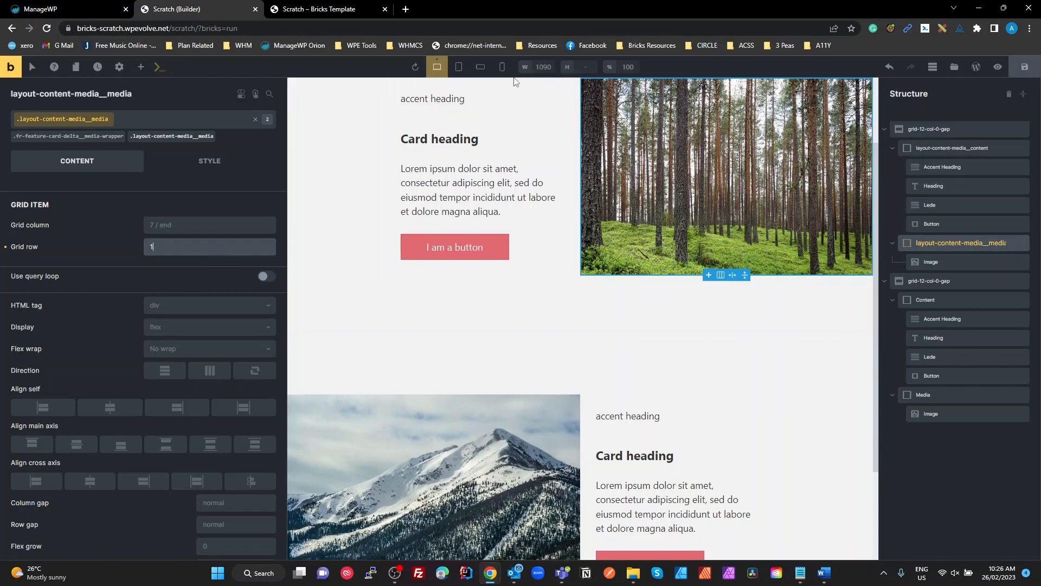
# Step: At the 766 px mobile breakpoint, set the grid row to 1 for layout-content-media__content and 2 for layout-content-media__media
pyautogui.click(945, 151)
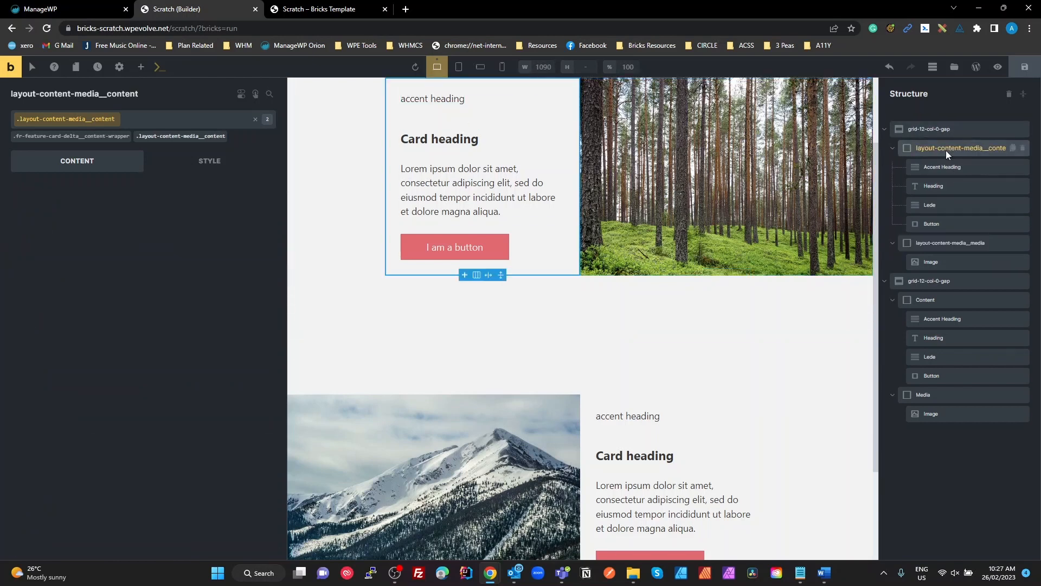
pyautogui.click(480, 67)
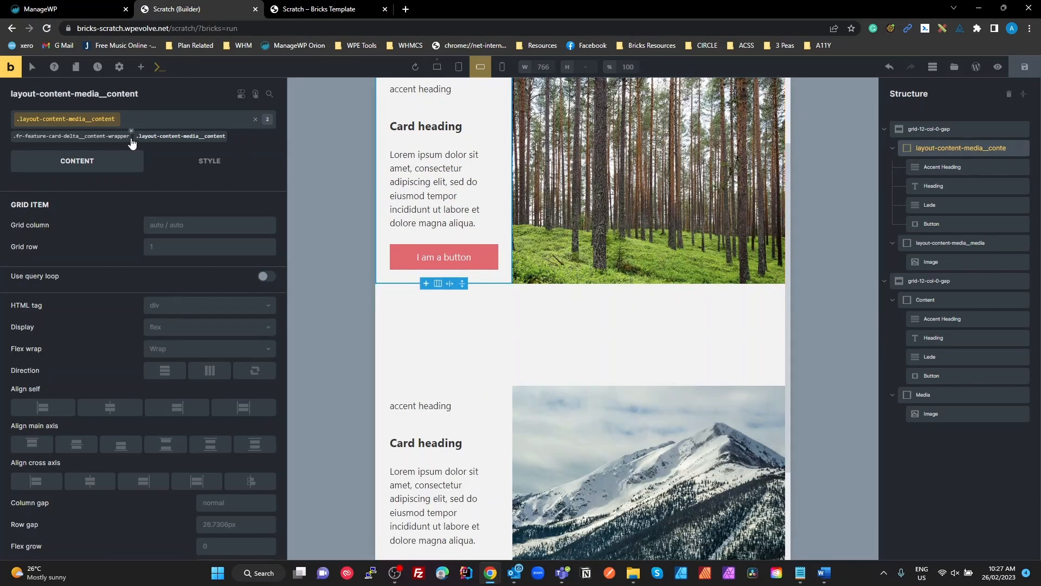
pyautogui.click(171, 247)
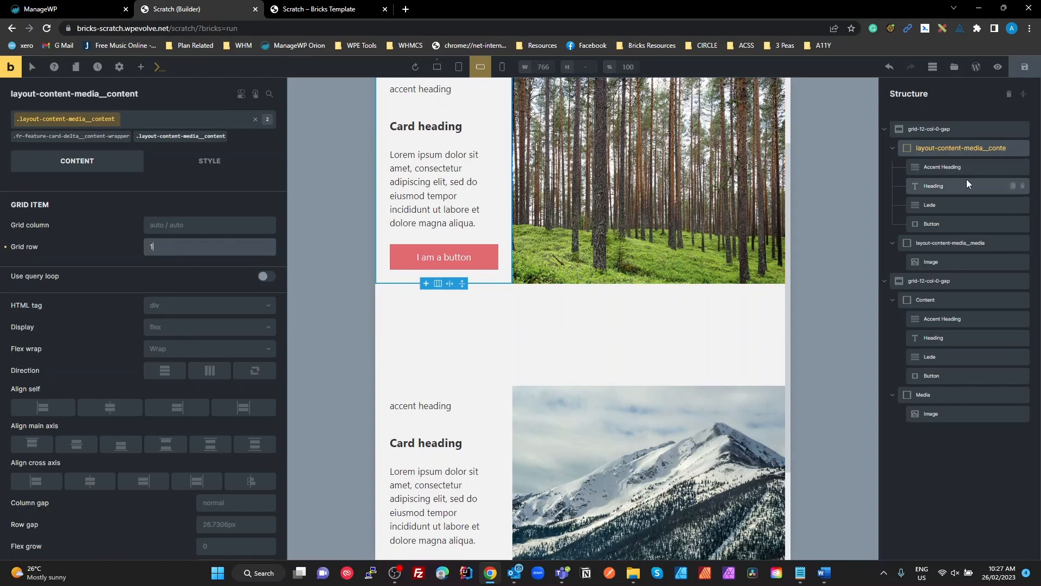
pyautogui.click(953, 244)
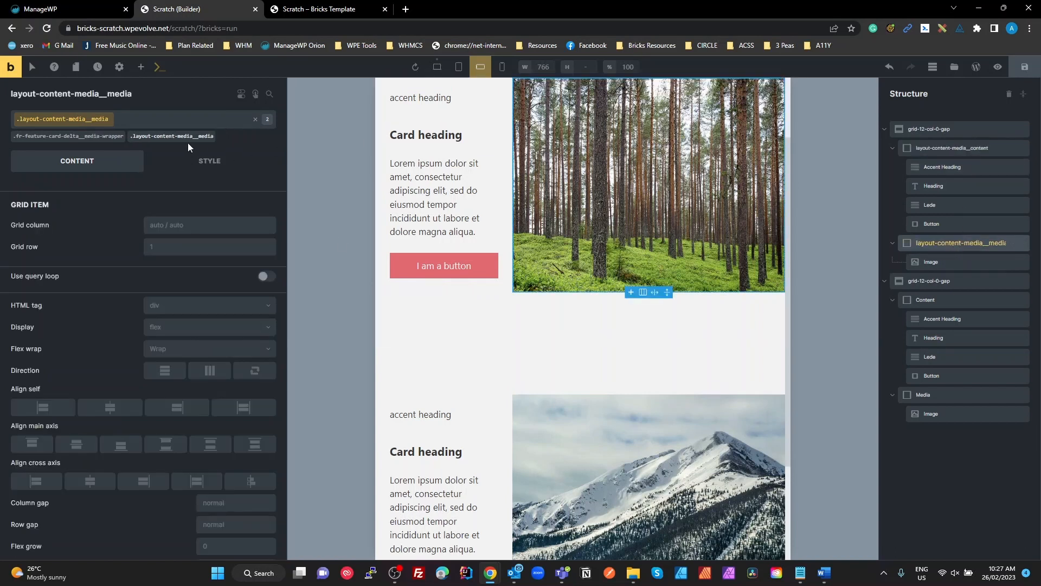
pyautogui.click(181, 248)
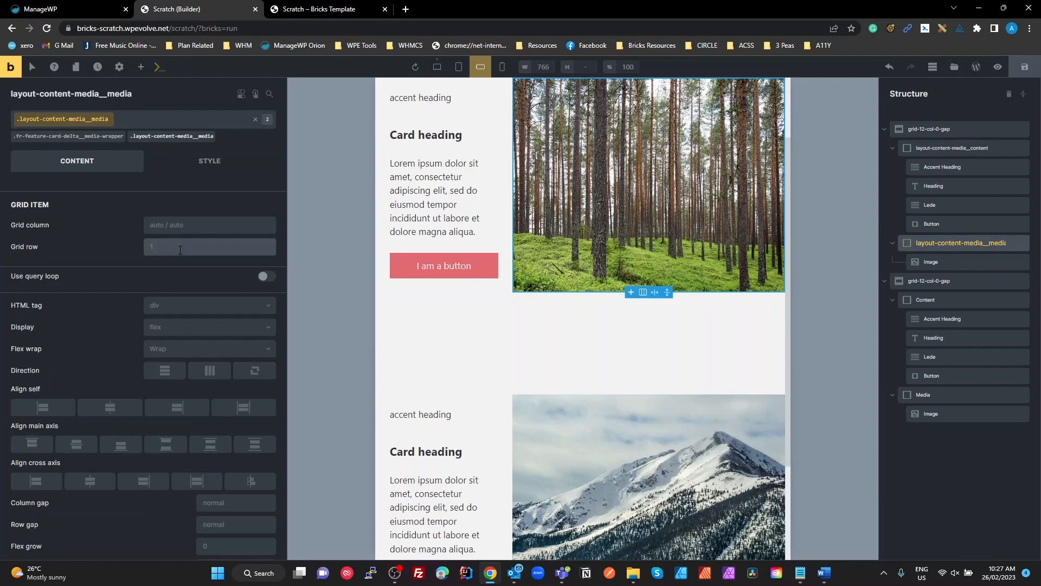
pyautogui.scroll(-4, 599, 312)
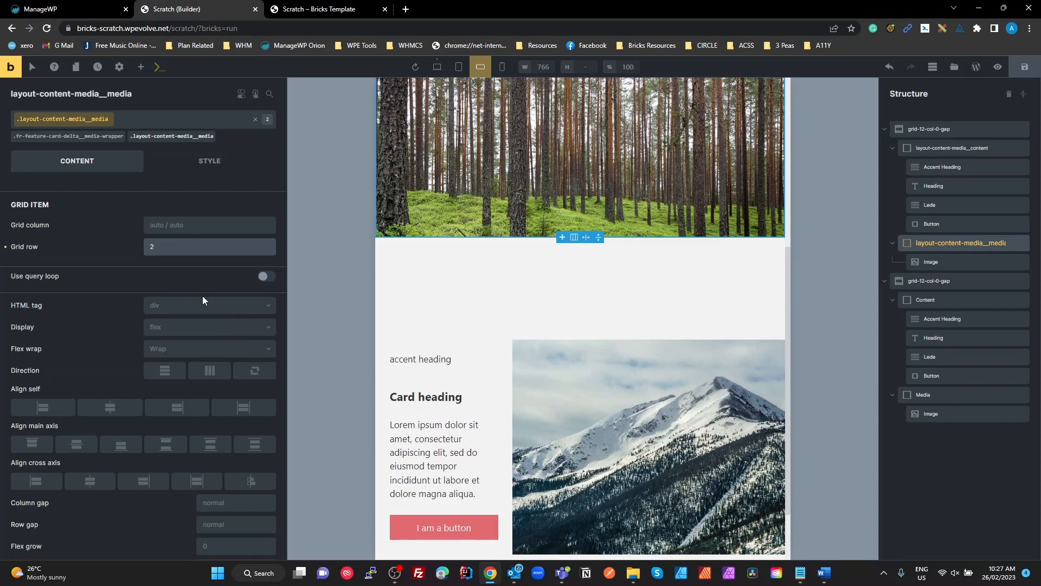
pyautogui.scroll(-2, 680, 336)
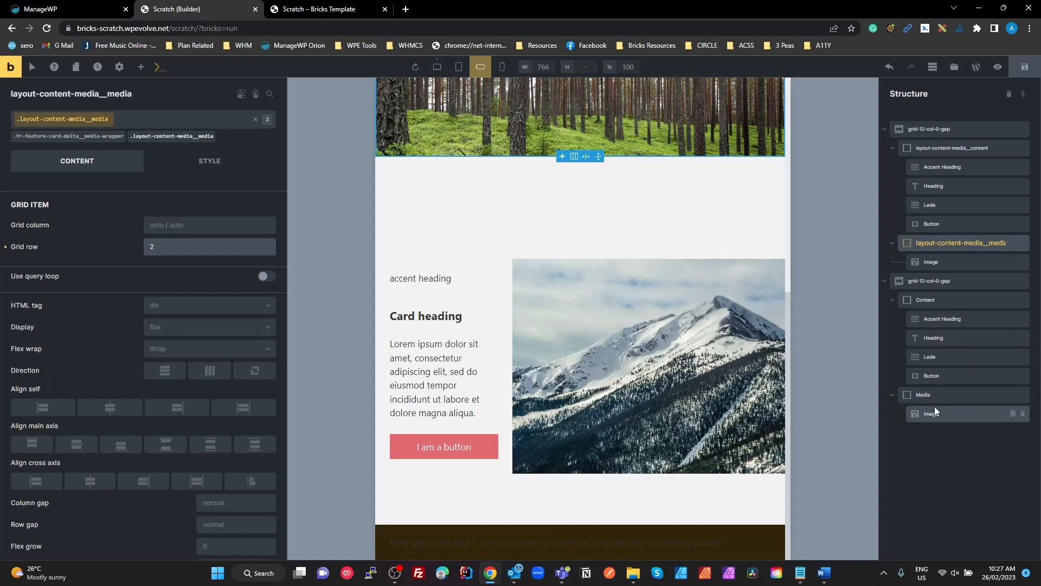
# Step: Select the second section's Media block, save the page, and reload its front-end preview in the other browser tab
pyautogui.click(928, 392)
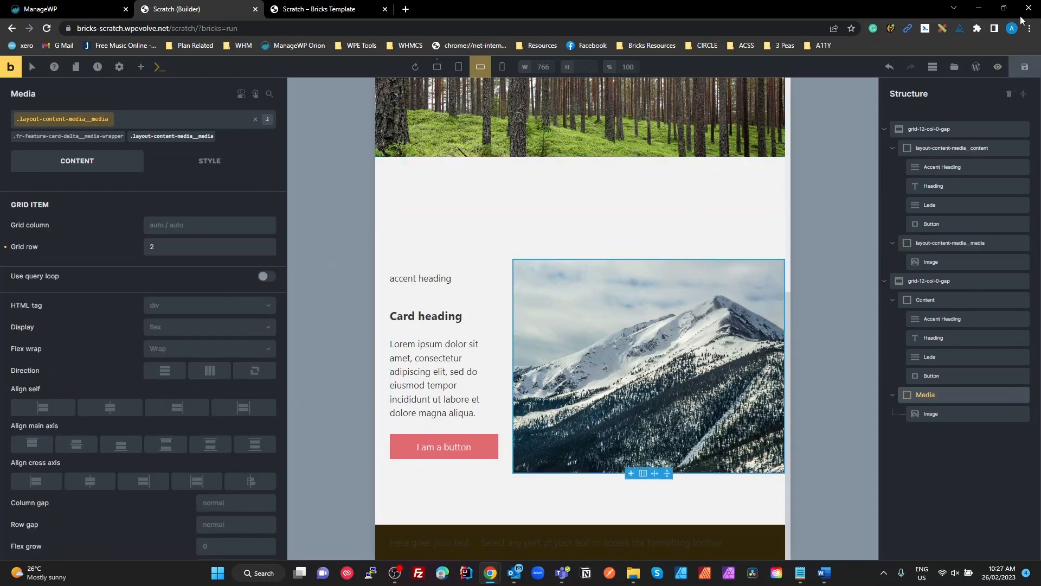
pyautogui.click(1021, 70)
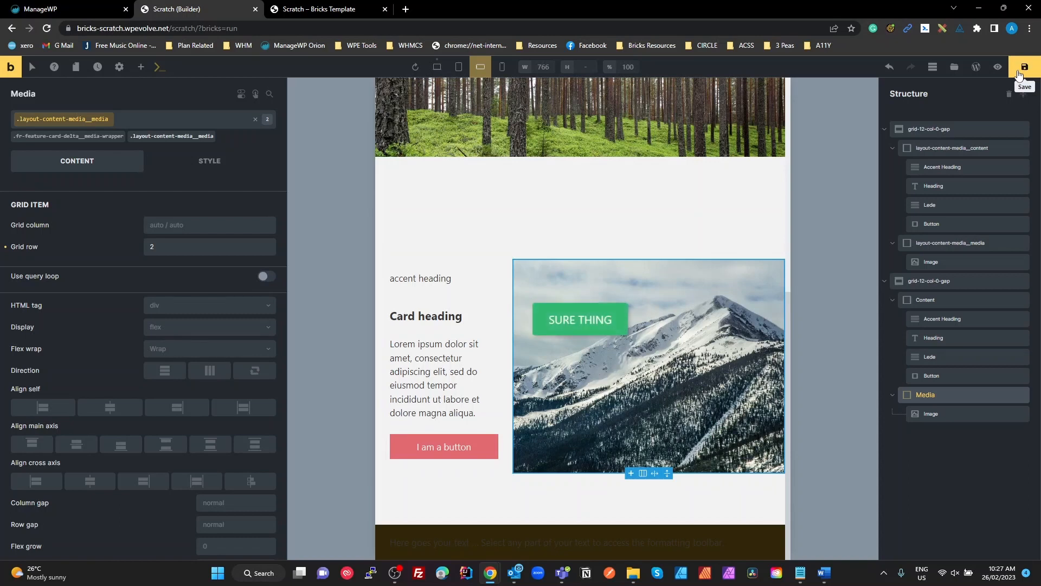
pyautogui.click(340, 10)
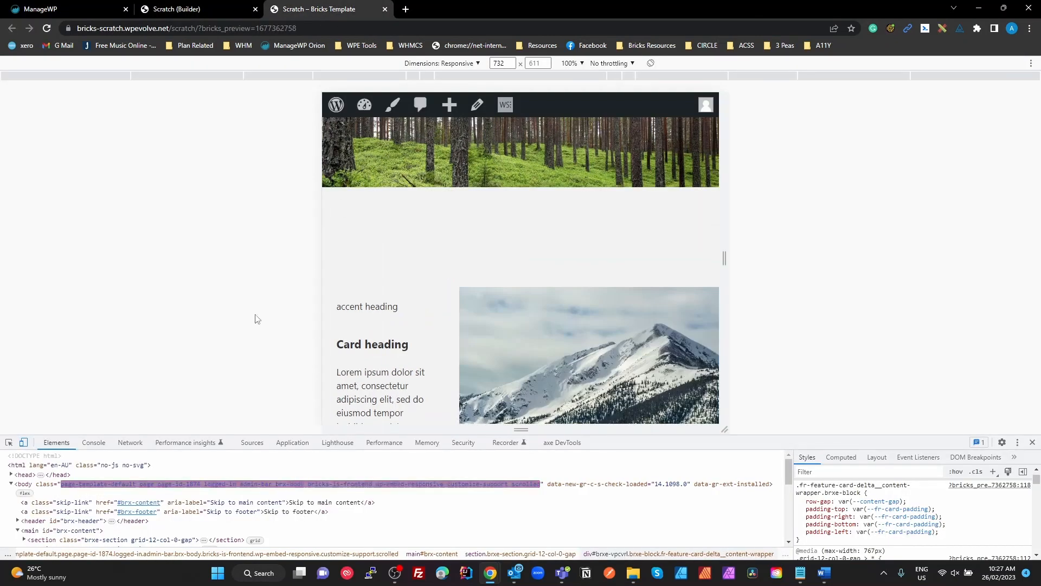
pyautogui.hotkey('ctrl', 'r')
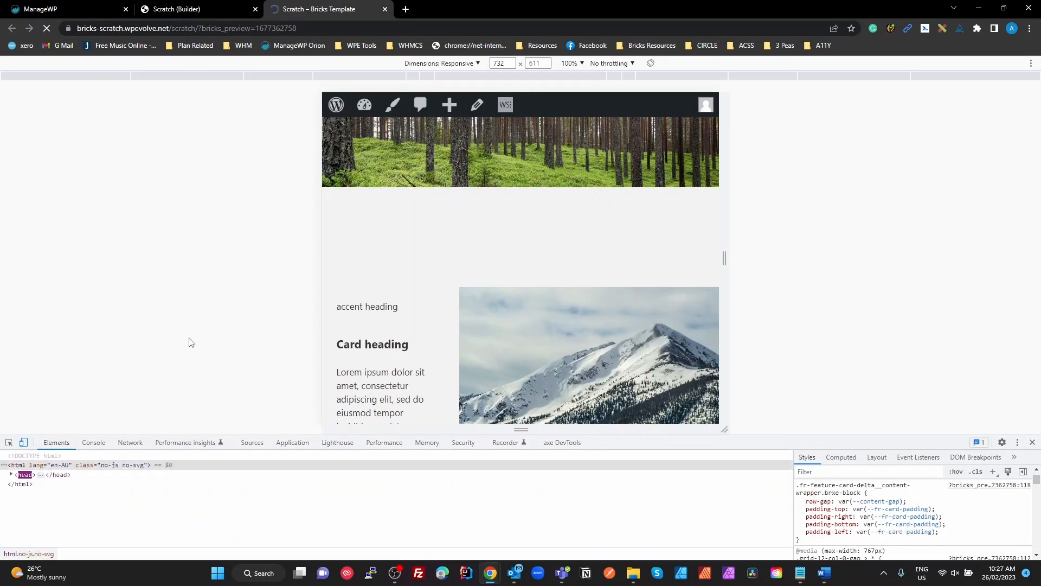
# Step: Inspect the CSS grid-row rules applied to the second section's content and media blocks in the preview
pyautogui.click(8, 442)
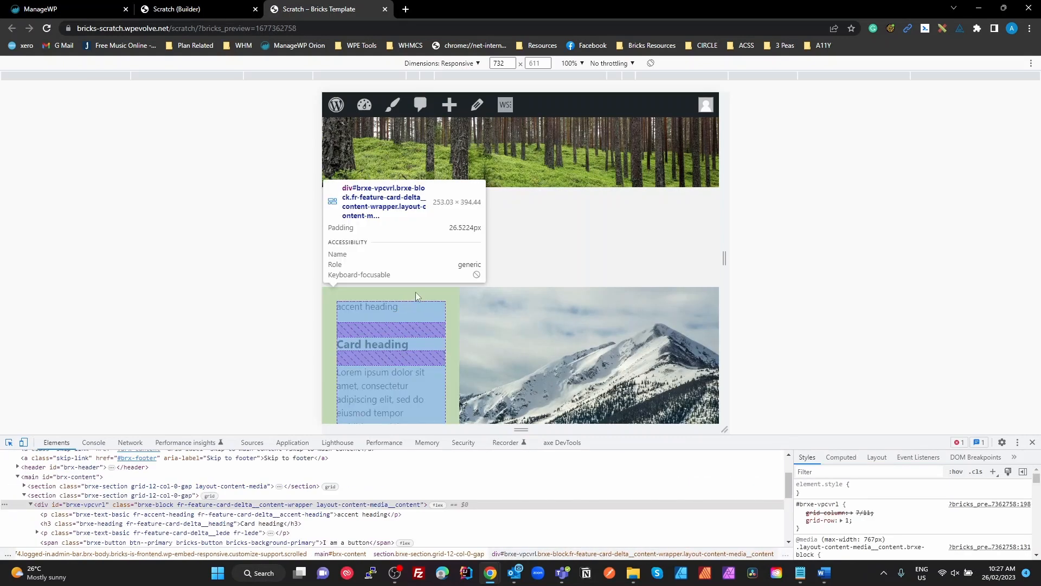
pyautogui.click(443, 310)
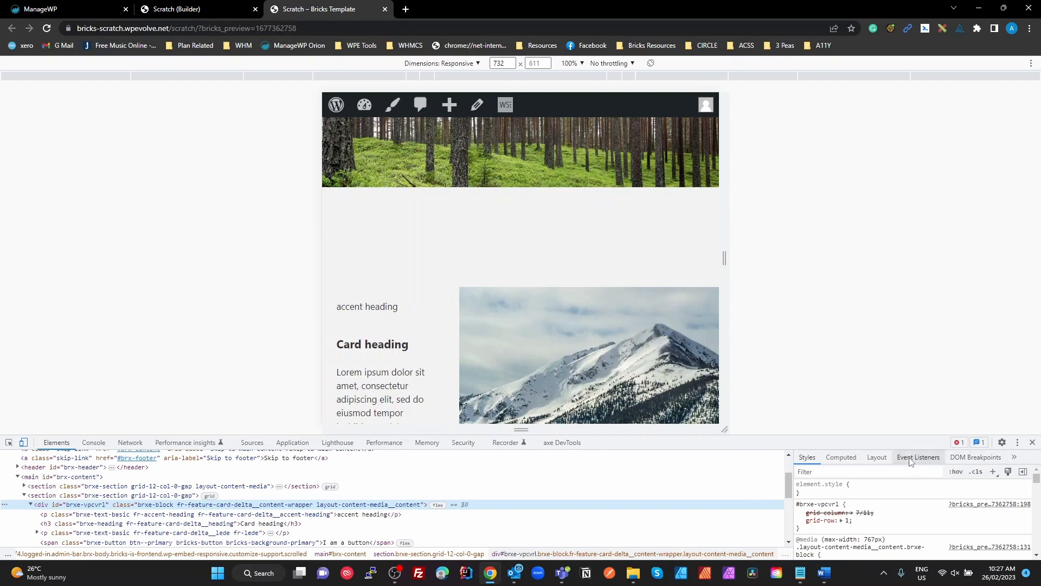
pyautogui.moveTo(927, 435); pyautogui.dragTo(924, 373)
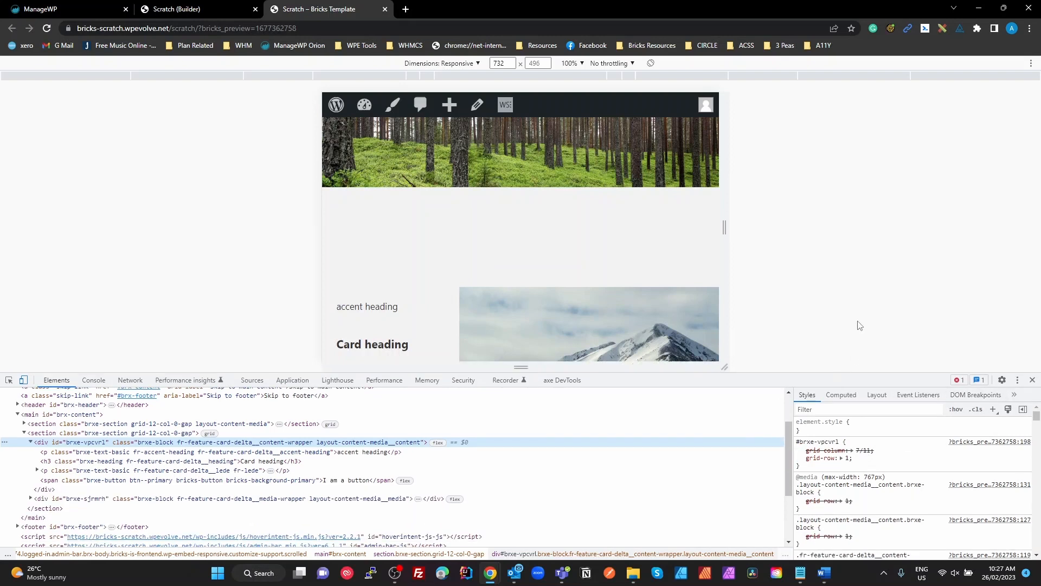
pyautogui.scroll(-2, 566, 307)
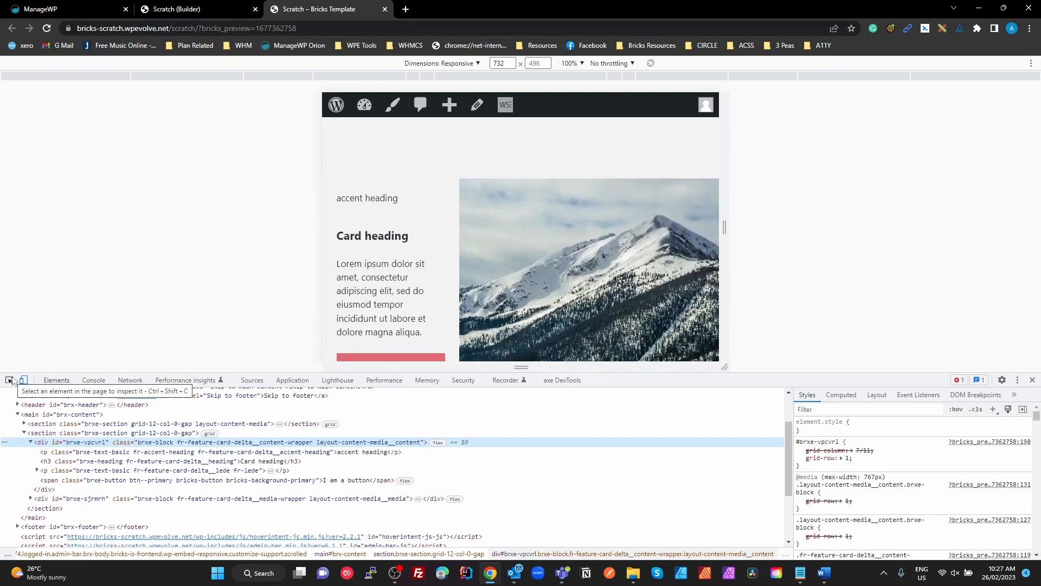
pyautogui.click(8, 380)
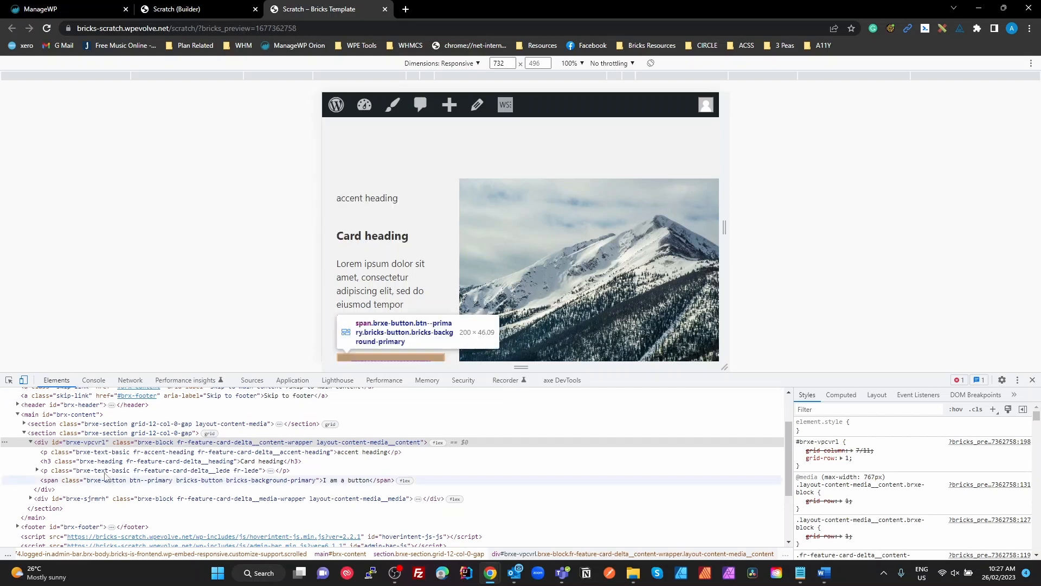
pyautogui.click(56, 502)
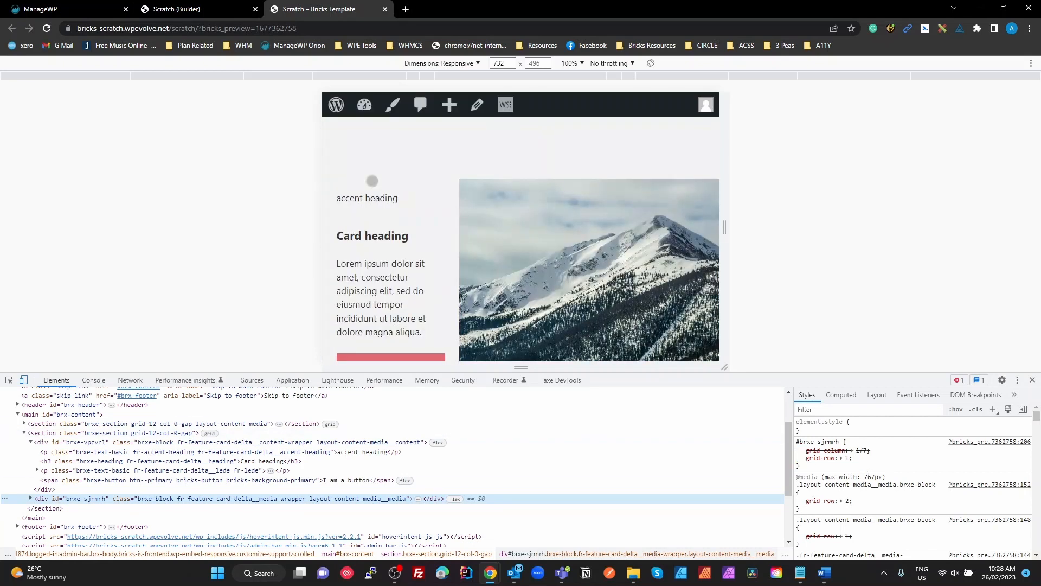
# Step: Back in the builder, clear the second Media block's ID-level grid row at the desktop breakpoint
pyautogui.click(179, 10)
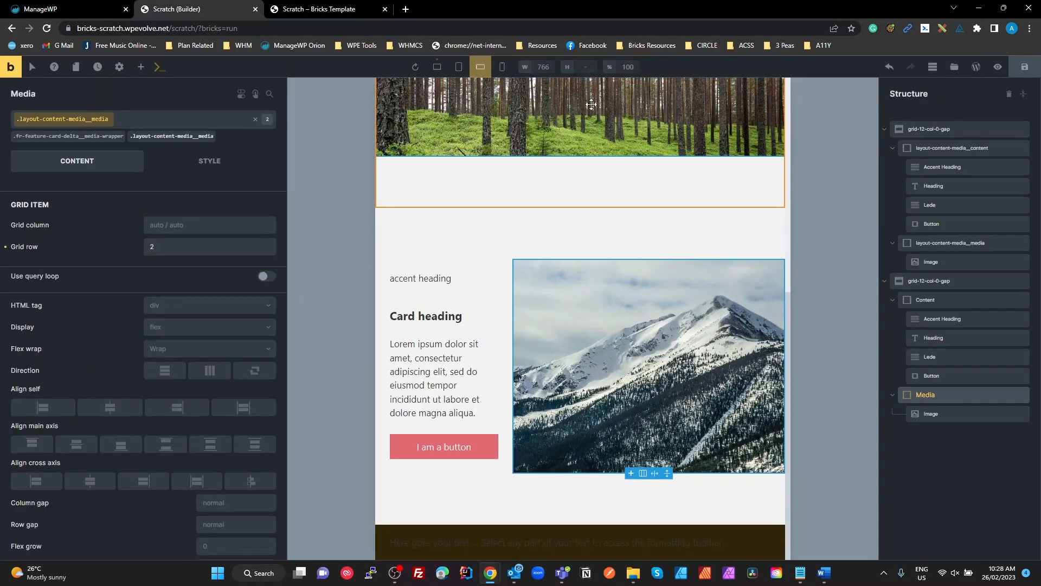
pyautogui.click(255, 119)
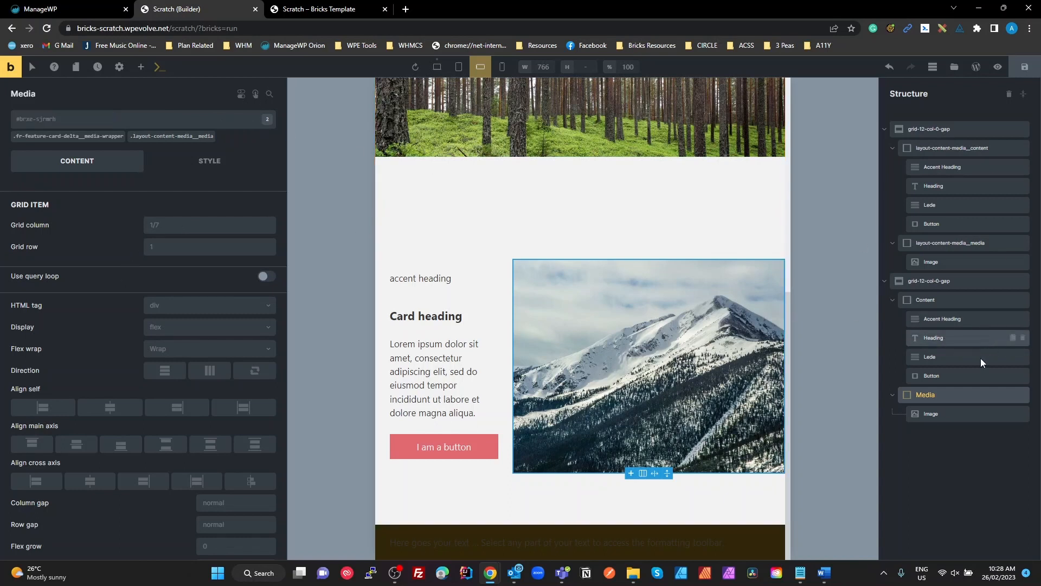
pyautogui.click(437, 67)
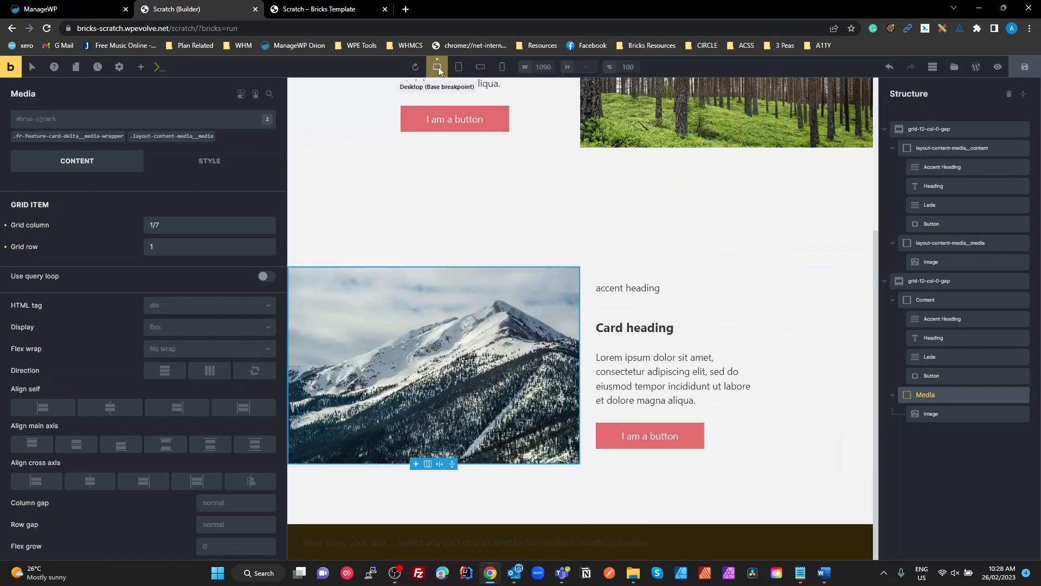
pyautogui.click(169, 249)
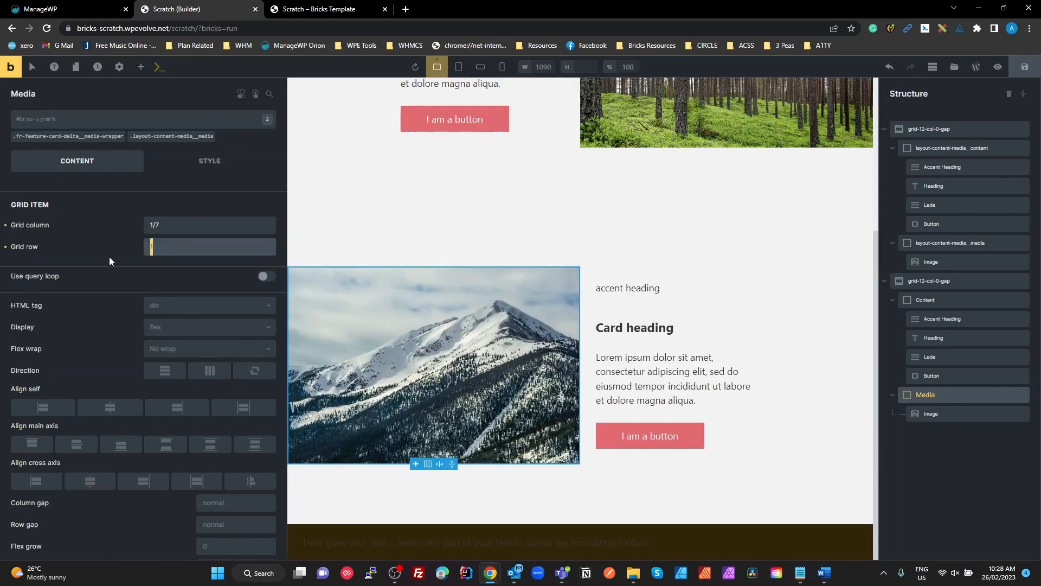
pyautogui.press('BackSpace')
# Step: Clear the desktop grid row from the layout-content-media__content and layout-content-media__media classes, and save the page
pyautogui.click(931, 299)
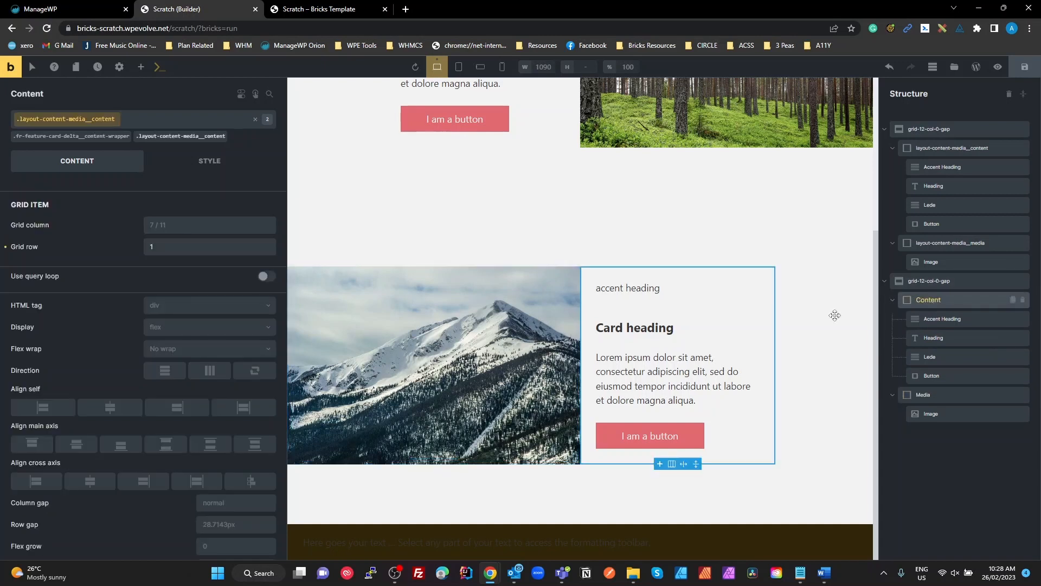
pyautogui.click(145, 250)
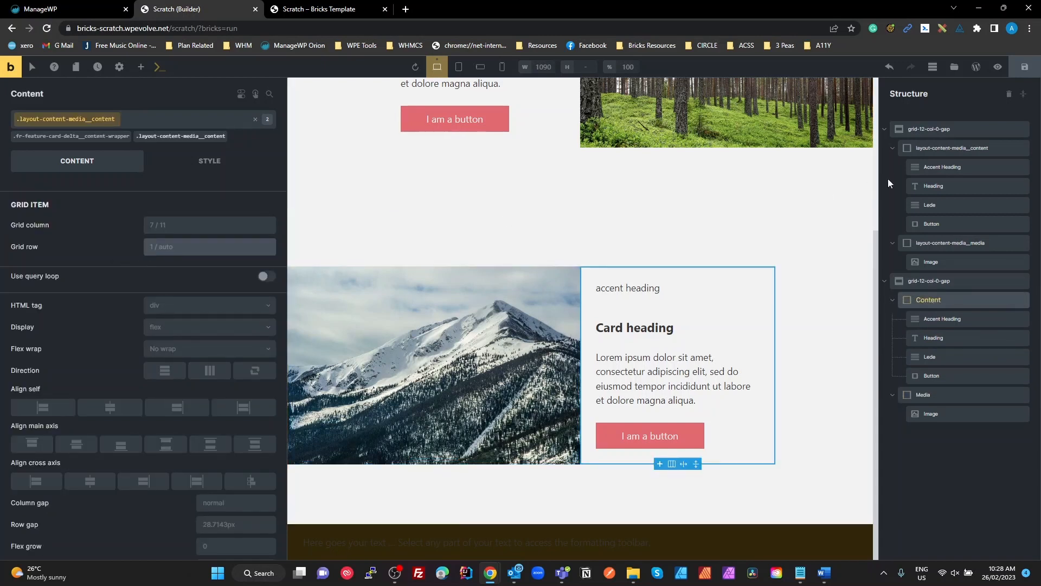
pyautogui.click(935, 243)
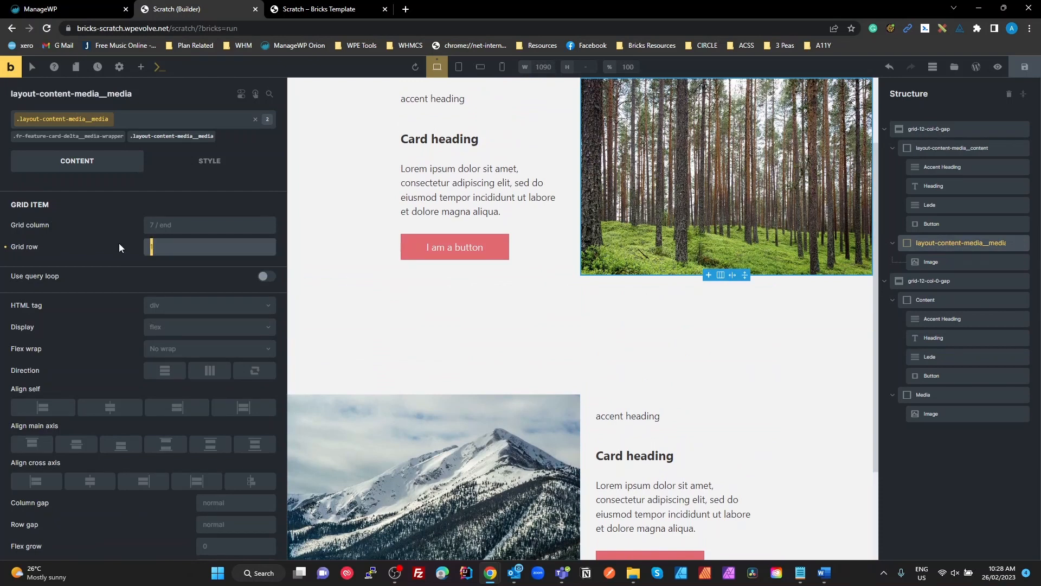
pyautogui.click(932, 145)
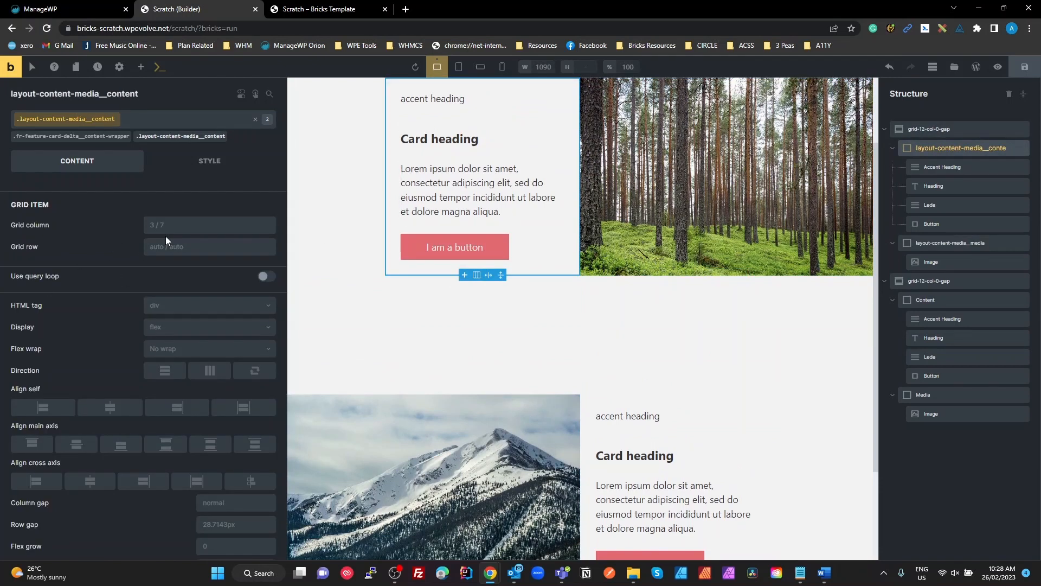
pyautogui.click(1025, 66)
# Step: Reload the front-end preview and check both sections' layout at 732 px and about 1286 px viewport widths
pyautogui.click(45, 31)
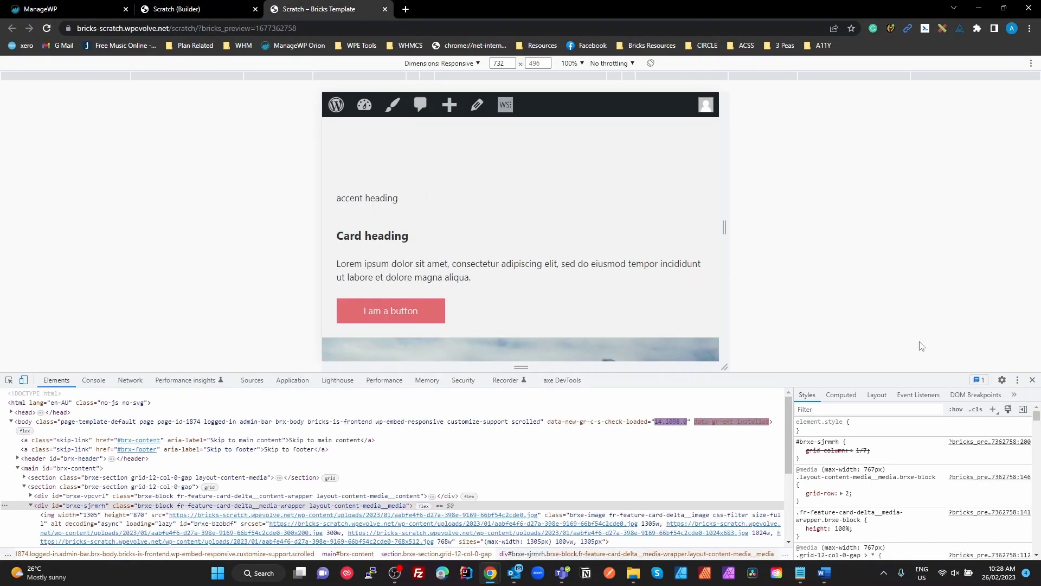
pyautogui.moveTo(927, 371); pyautogui.dragTo(927, 437)
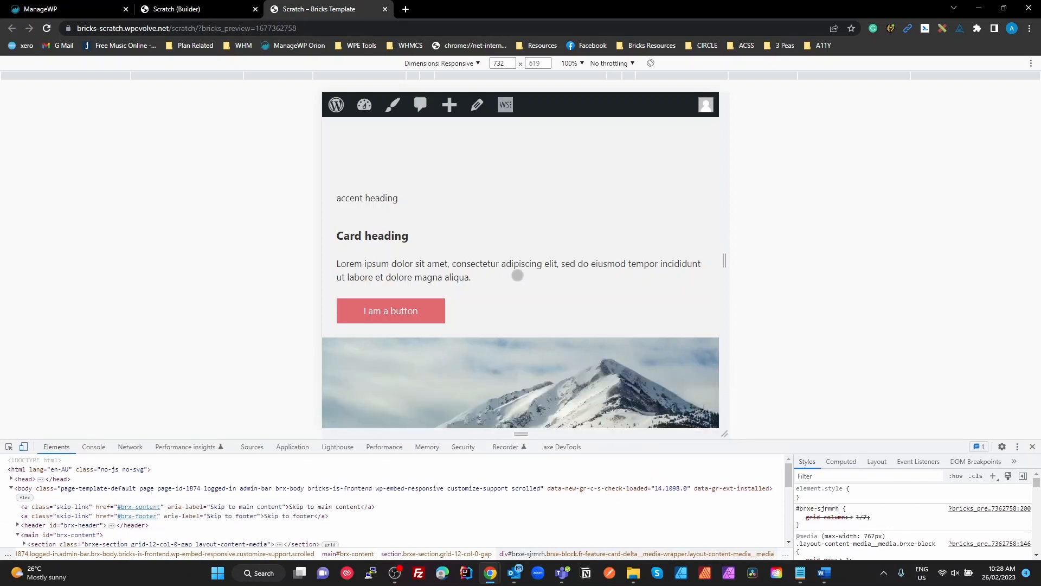
pyautogui.scroll(9, 517, 275)
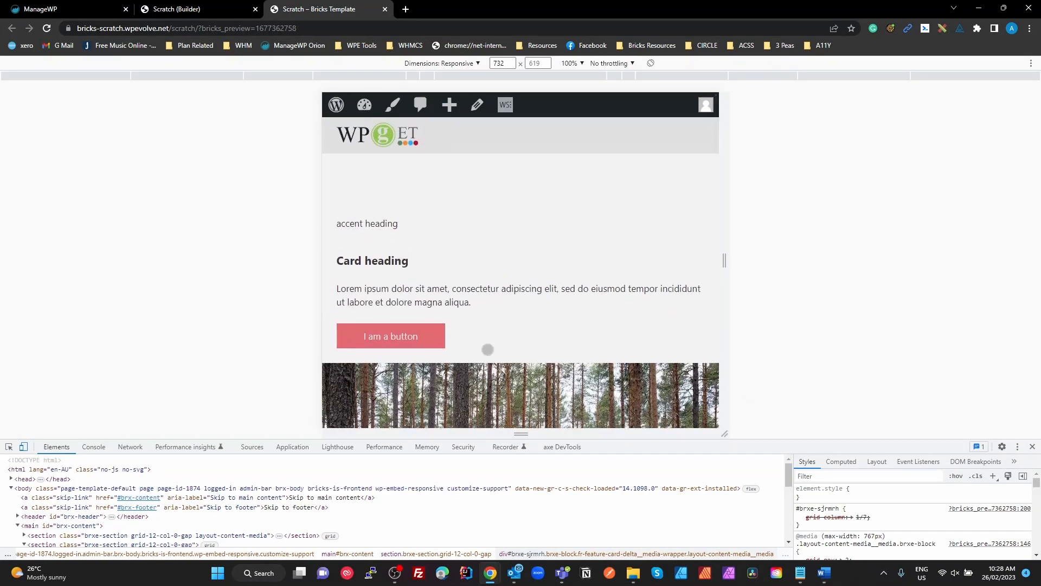
pyautogui.scroll(-8, 487, 349)
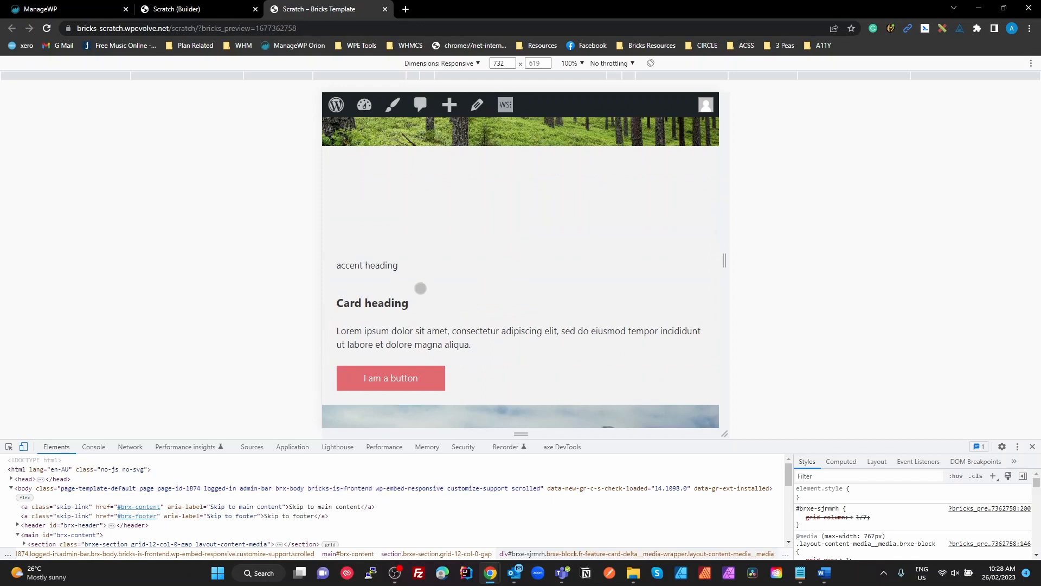
pyautogui.scroll(-5, 420, 288)
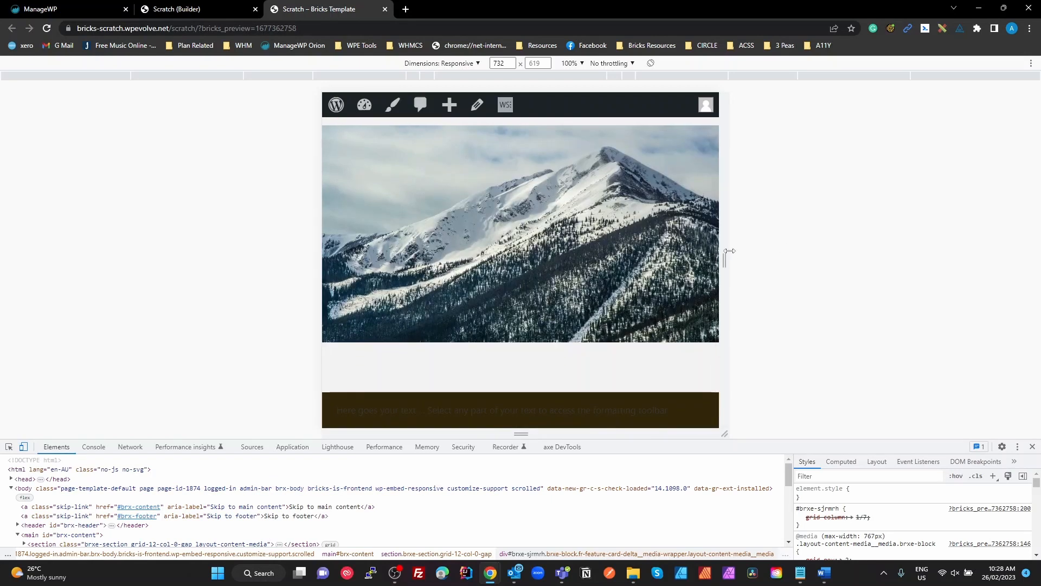
pyautogui.moveTo(729, 250); pyautogui.dragTo(878, 281)
pyautogui.scroll(10, 651, 318)
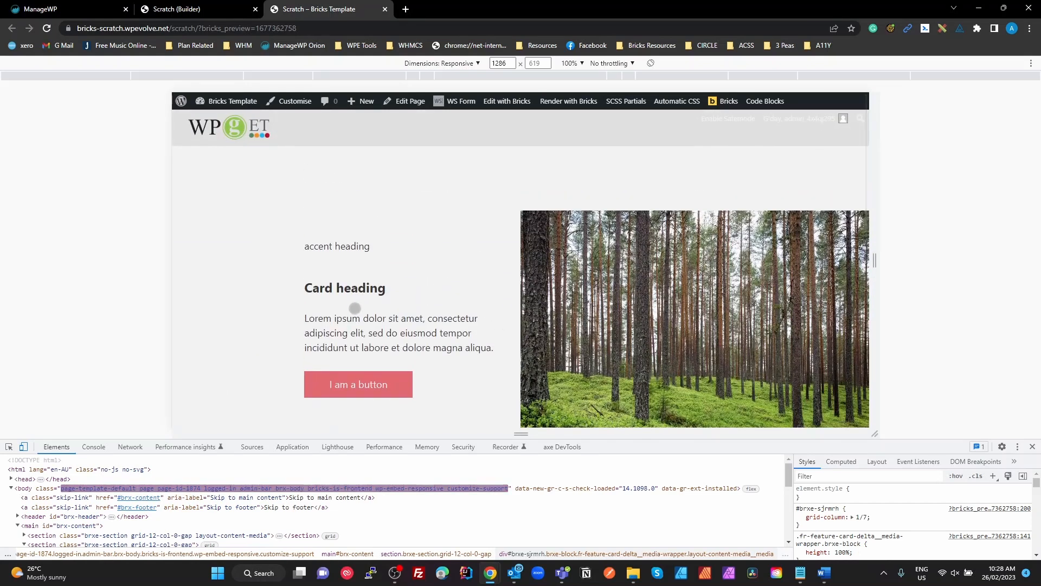
pyautogui.scroll(-4, 590, 288)
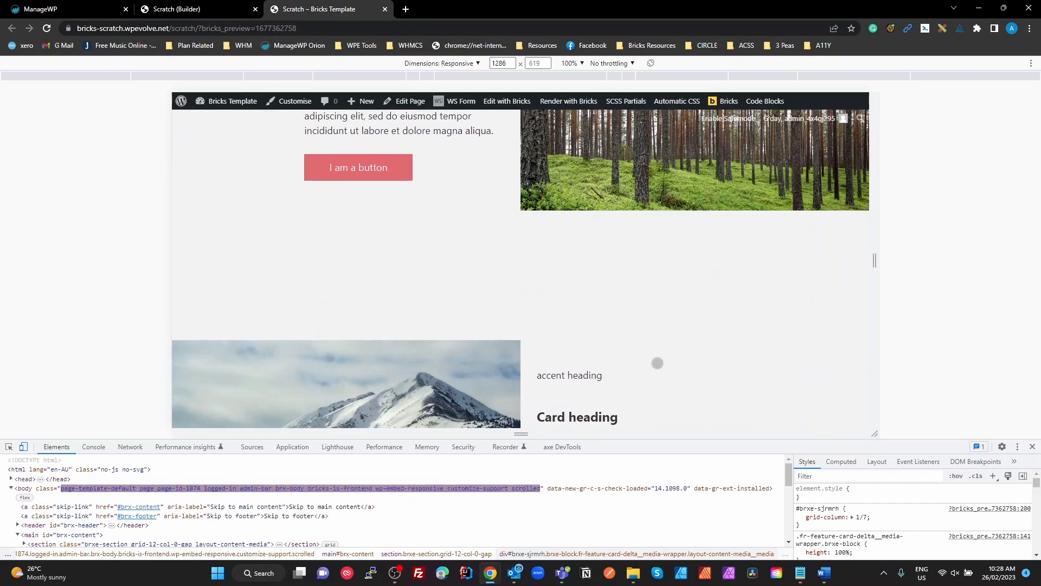
pyautogui.scroll(-3, 657, 363)
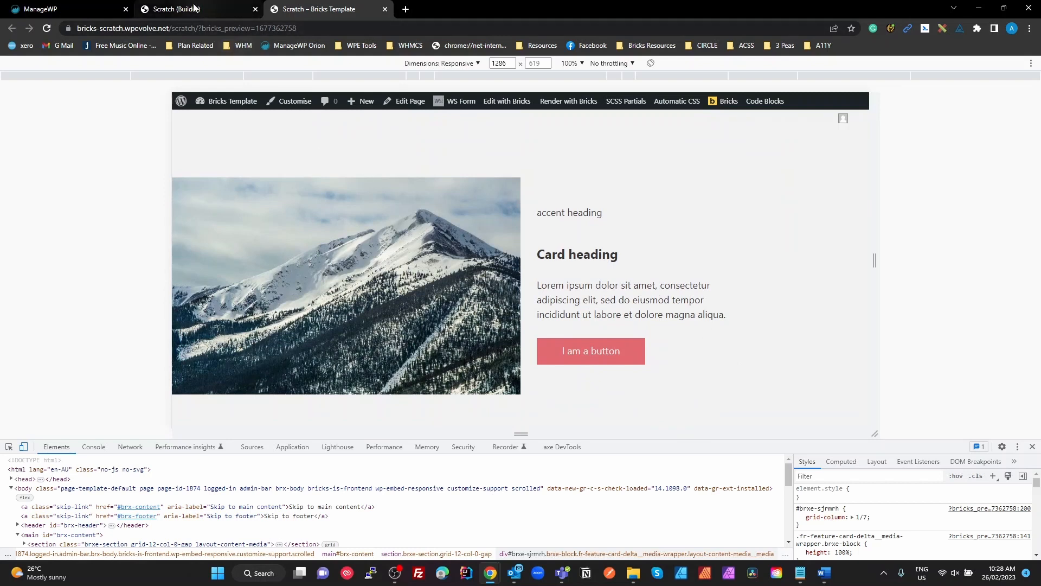
# Step: Back in the builder, review the desktop grid column and row settings of both sections' content and media blocks
pyautogui.click(174, 9)
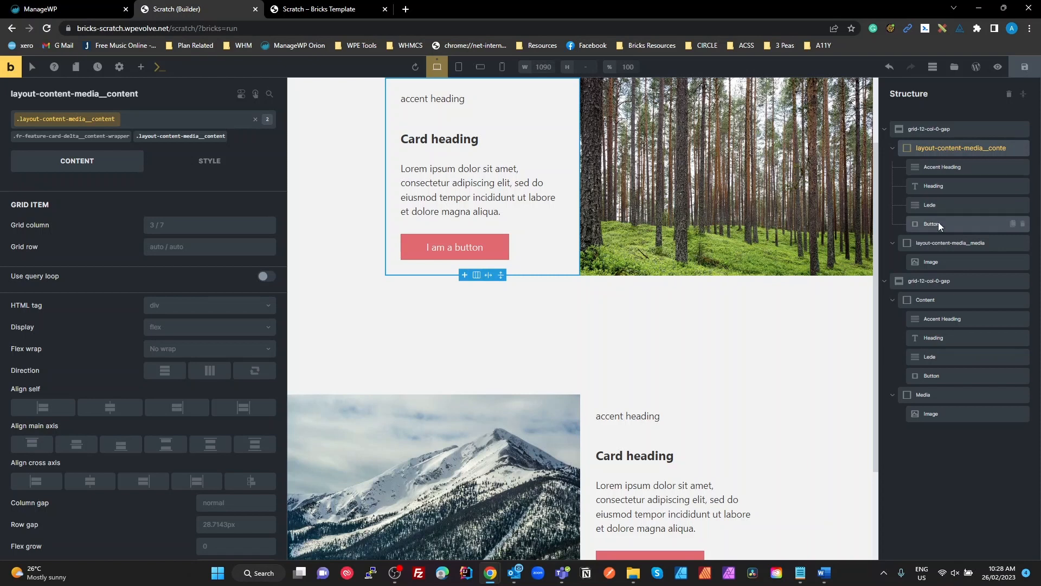
pyautogui.click(937, 243)
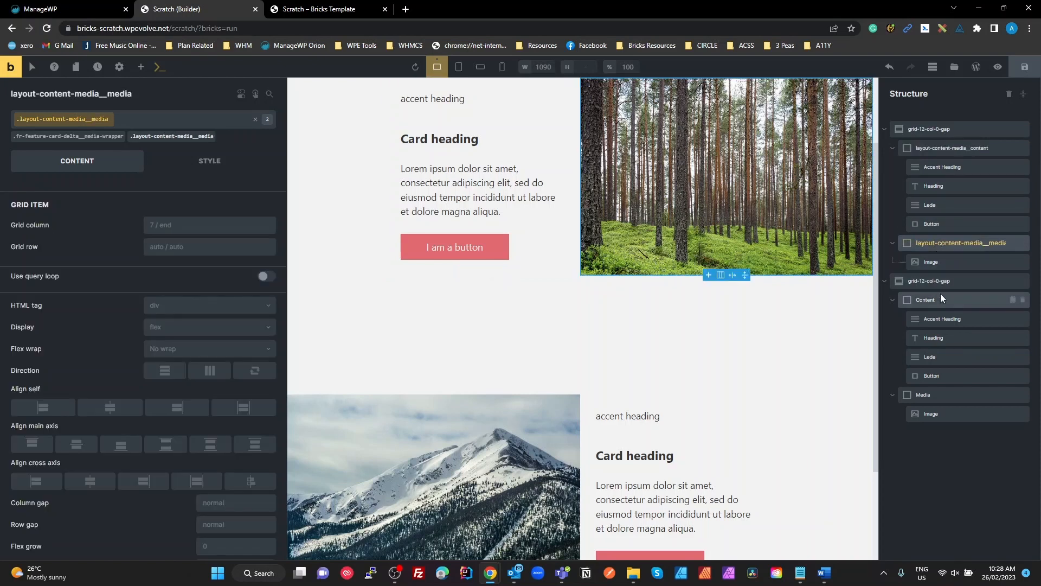
pyautogui.click(928, 305)
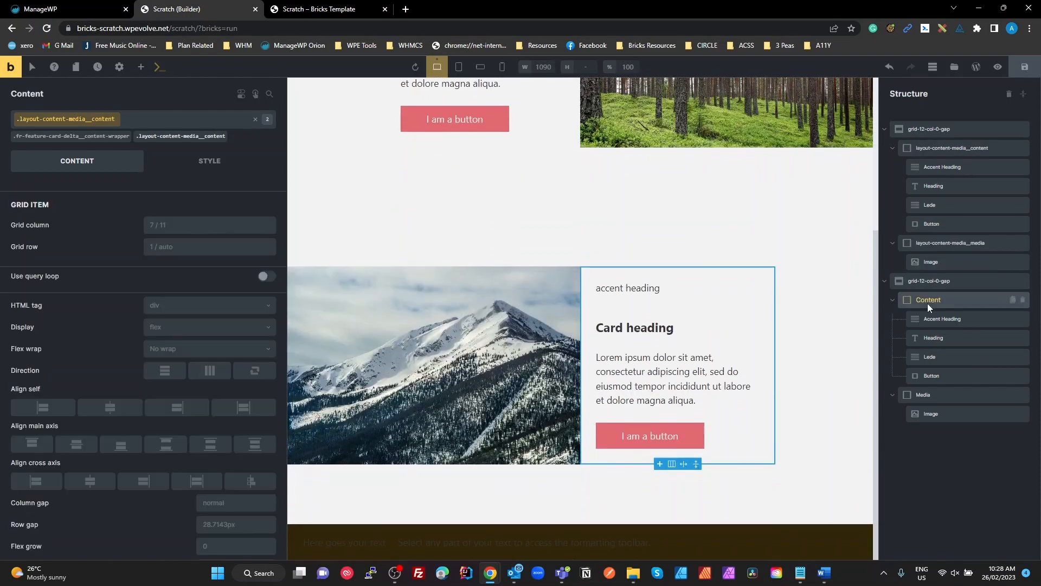
pyautogui.click(924, 396)
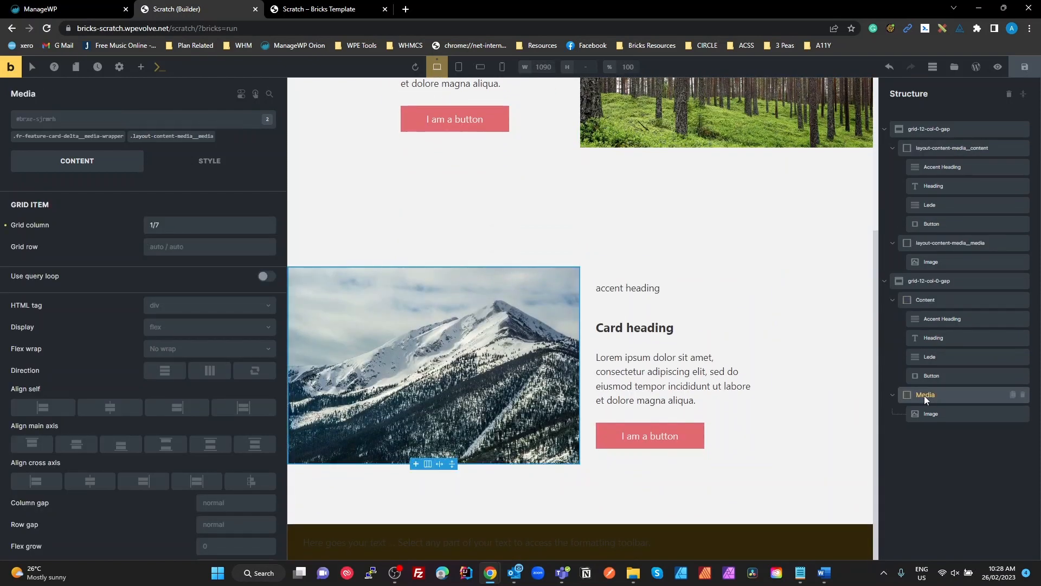
pyautogui.click(918, 302)
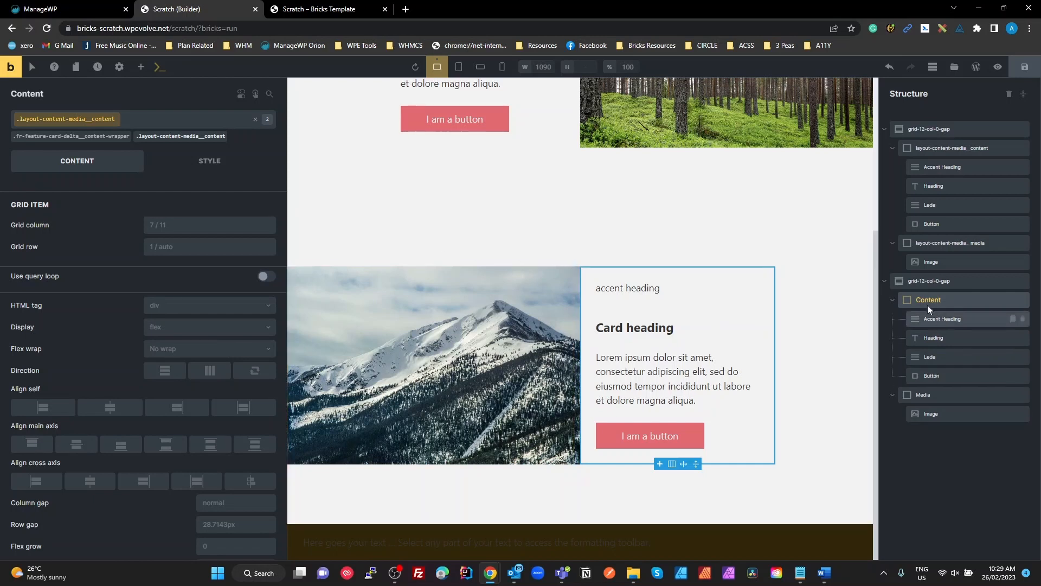
pyautogui.click(943, 244)
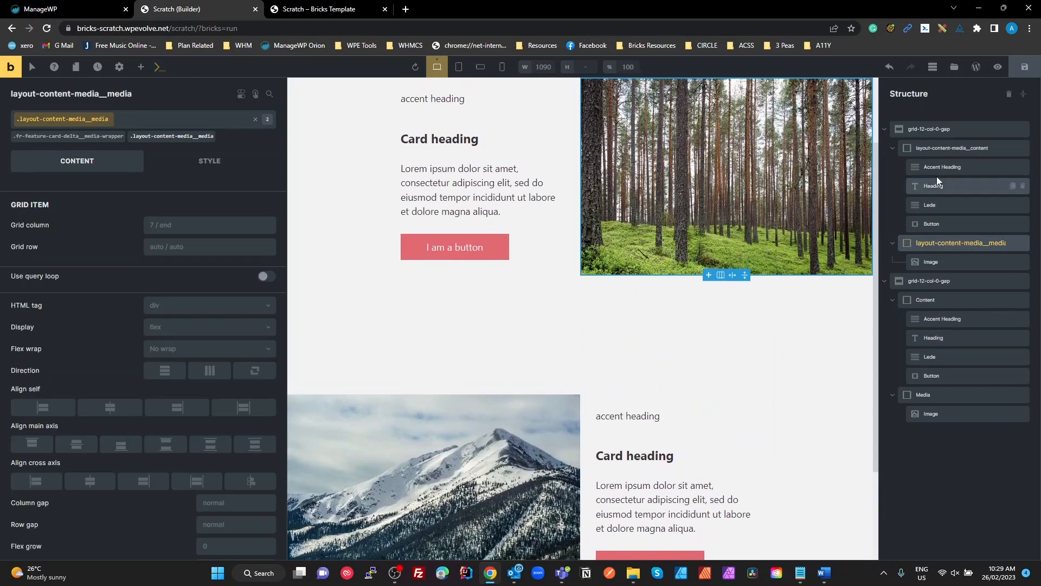
# Step: Rename the second section's Content block as layout-content-media__content and its Media block as layout-content-media__media, copying the first section's block names
pyautogui.doubleClick(939, 149)
pyautogui.hotkey('ctrl', 'c')
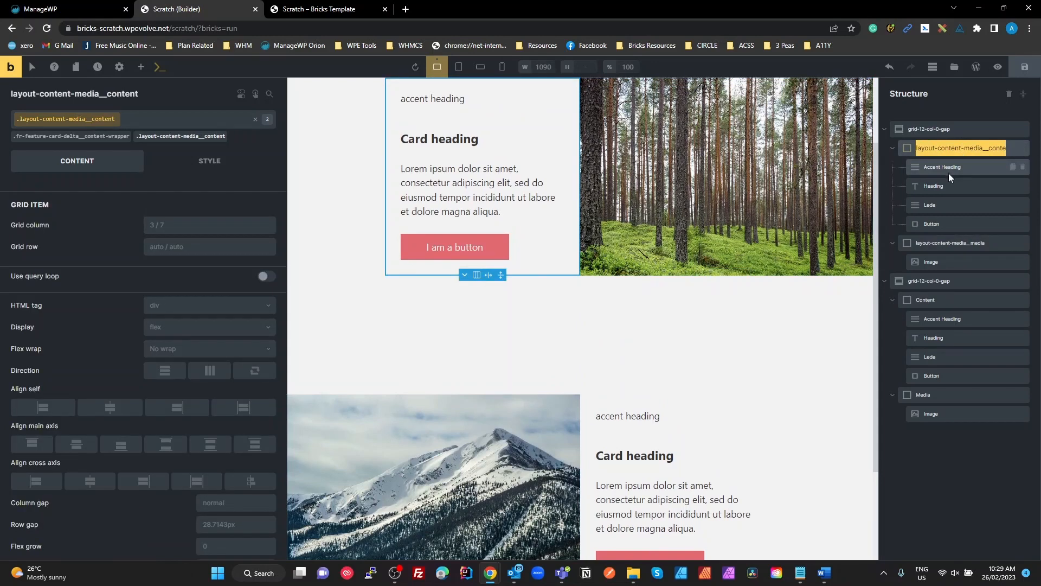
pyautogui.doubleClick(922, 300)
pyautogui.hotkey('ctrl', 'v')
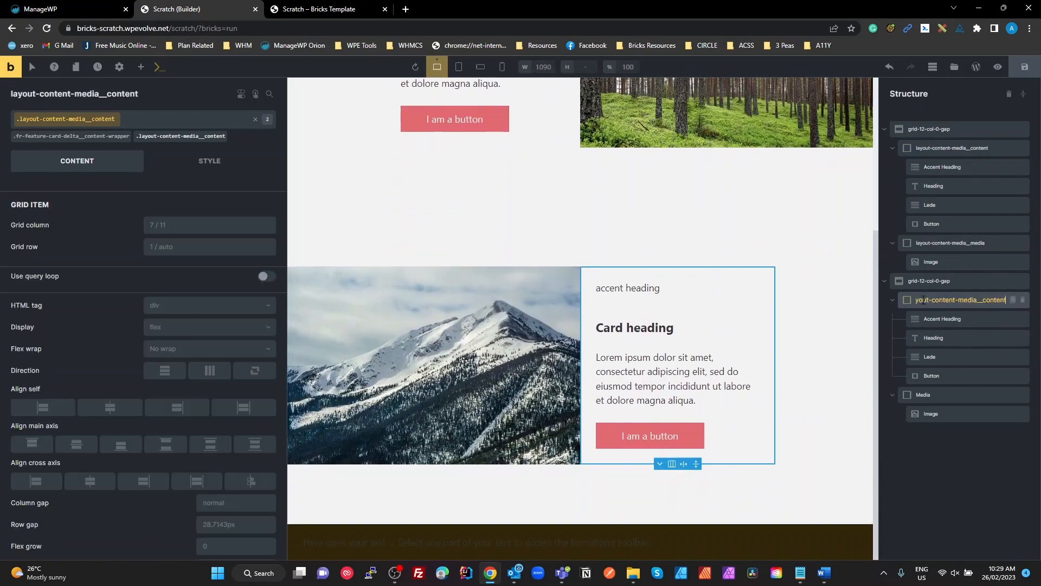
pyautogui.doubleClick(932, 242)
pyautogui.hotkey('ctrl', 'c')
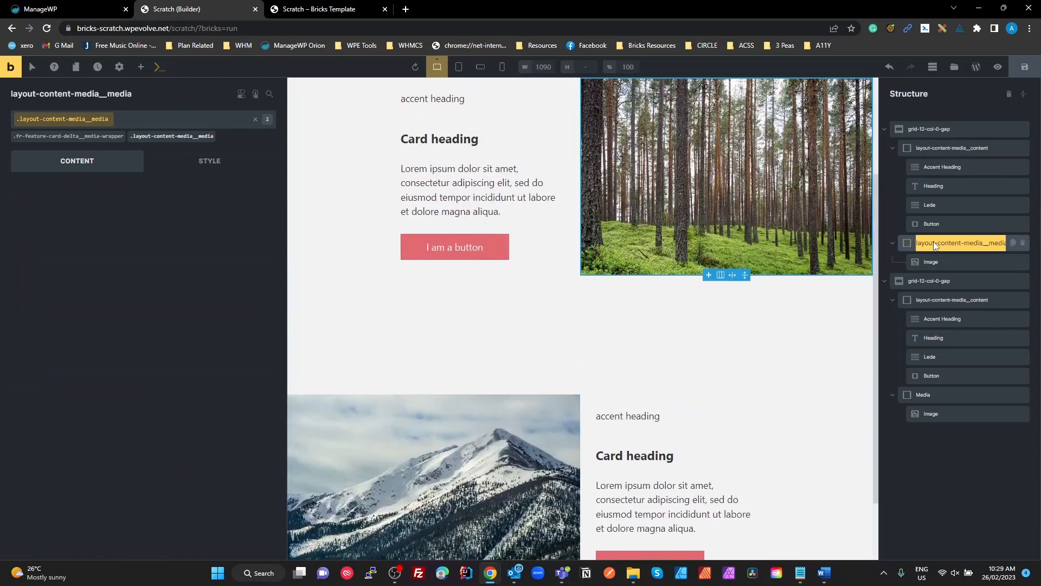
pyautogui.doubleClick(933, 396)
pyautogui.hotkey('ctrl', 'v')
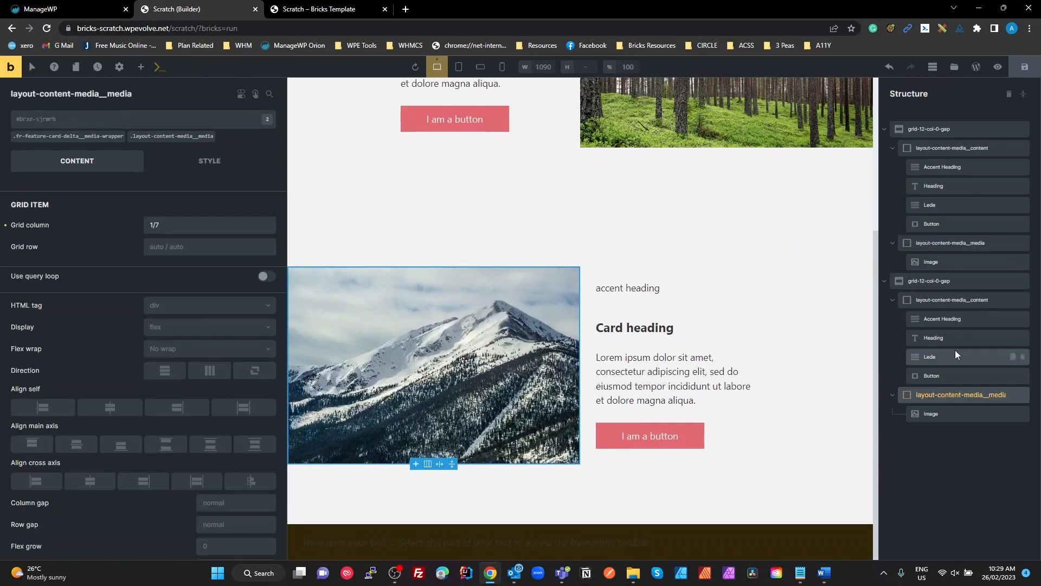
# Step: Review the layout-content-media classes on the first section and on its content and media blocks
pyautogui.click(934, 128)
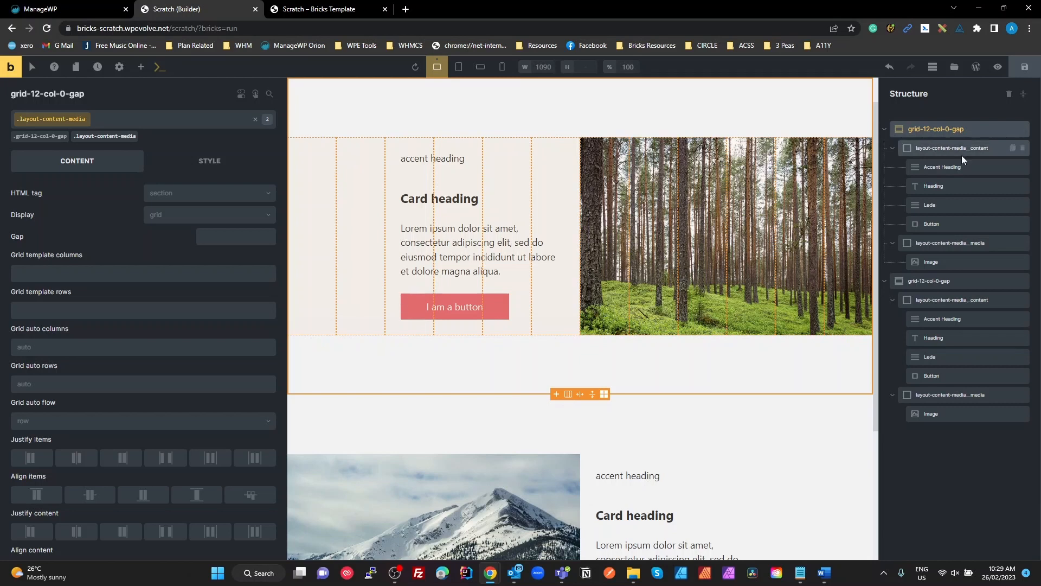
pyautogui.scroll(-3, 579, 501)
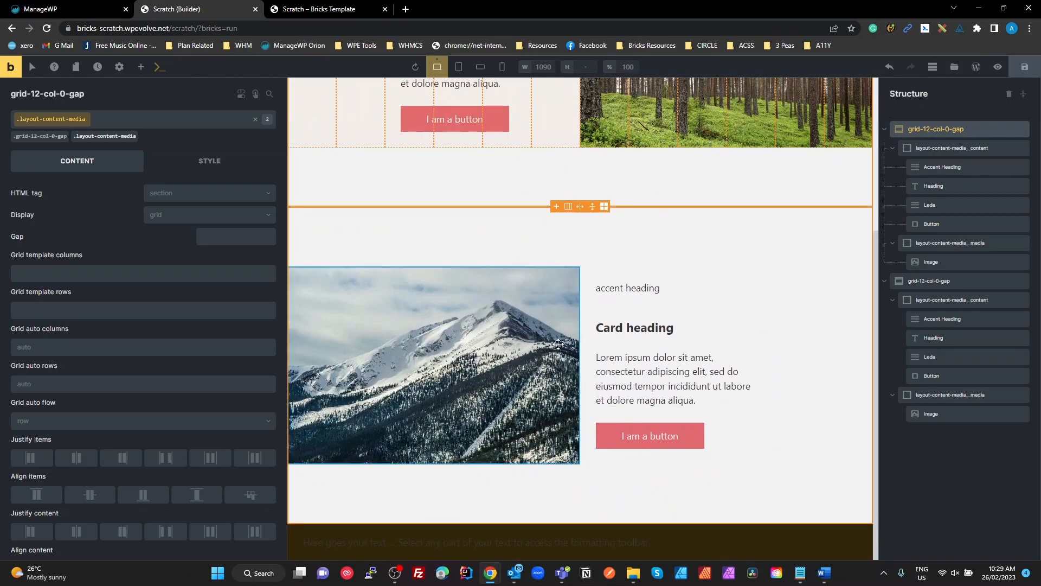
pyautogui.scroll(4, 610, 365)
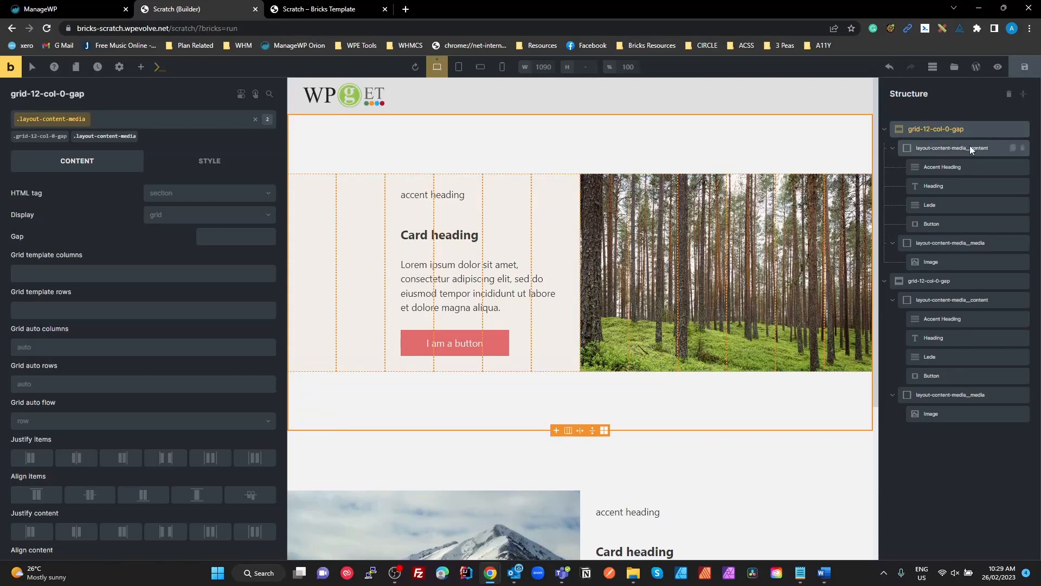
pyautogui.click(926, 146)
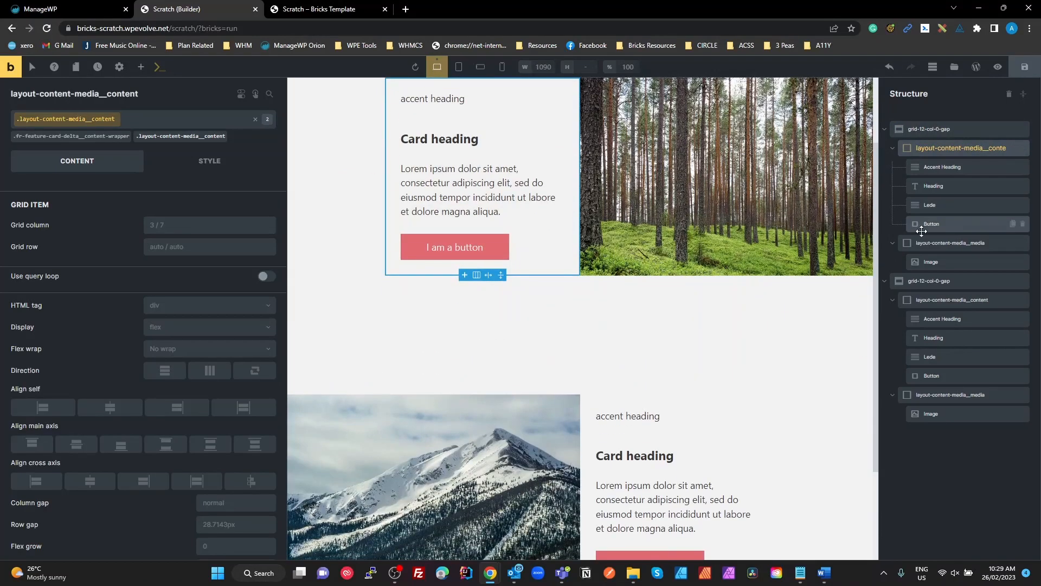
pyautogui.click(926, 245)
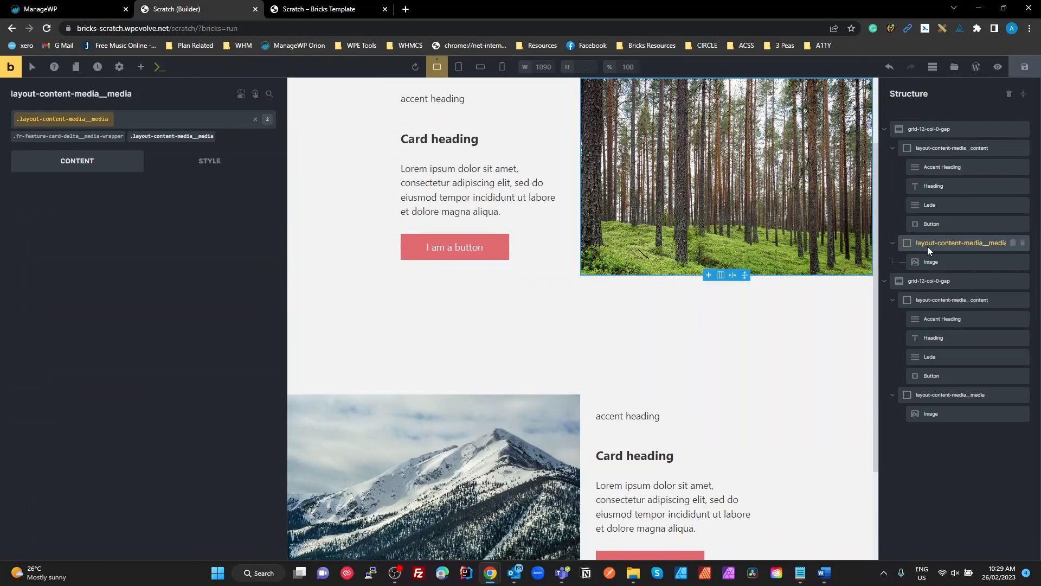
# Step: Examine the grid rows of the first section's content and media classes at the 766 px mobile breakpoint
pyautogui.click(927, 148)
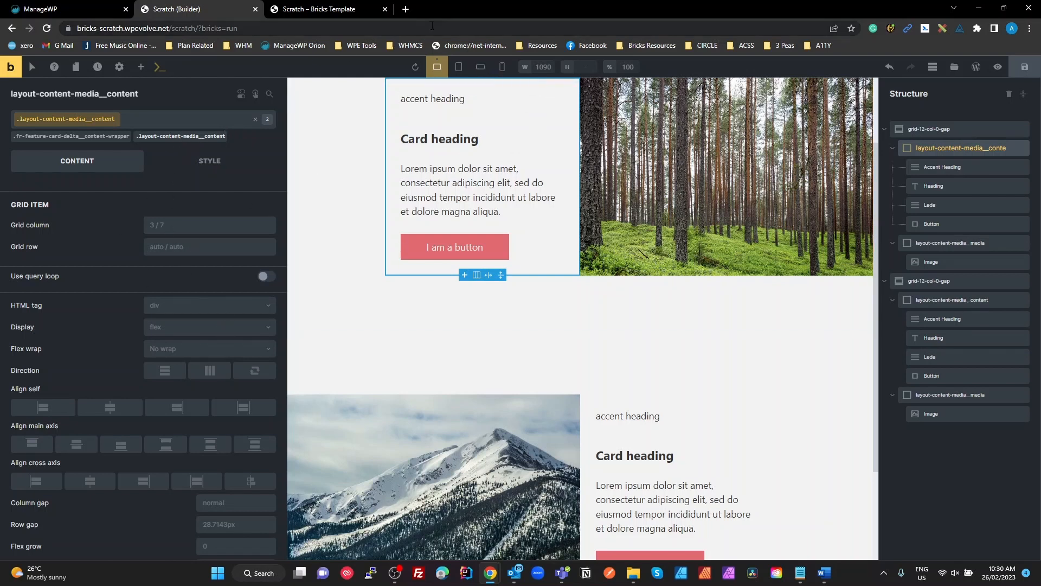
pyautogui.click(481, 67)
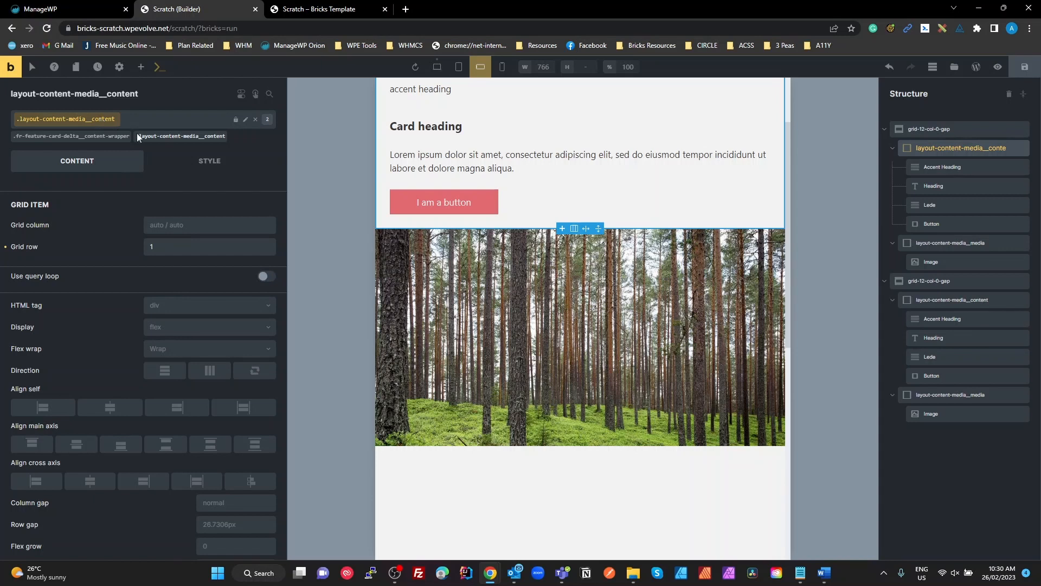
pyautogui.click(168, 250)
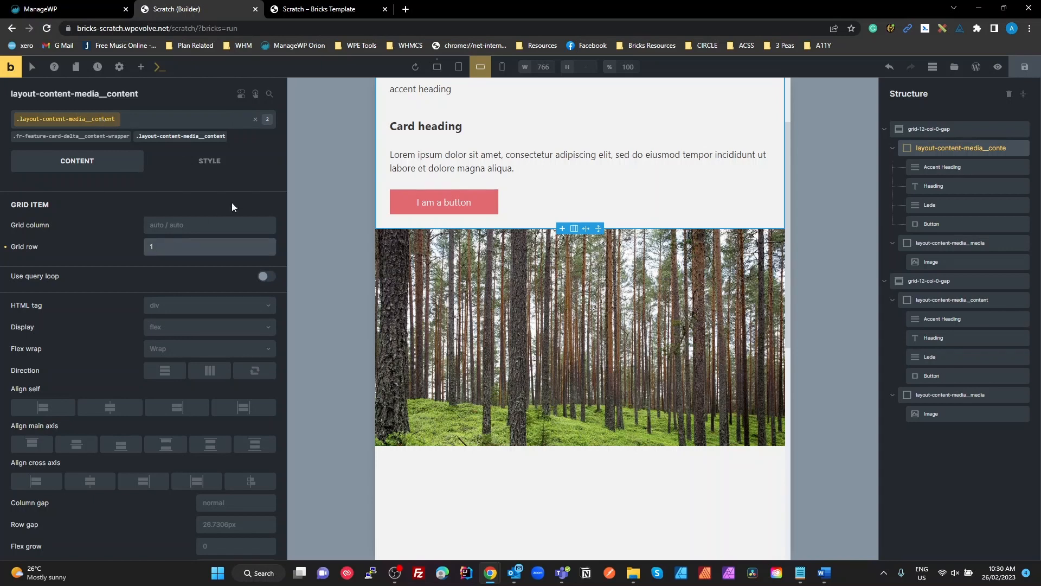
pyautogui.click(944, 245)
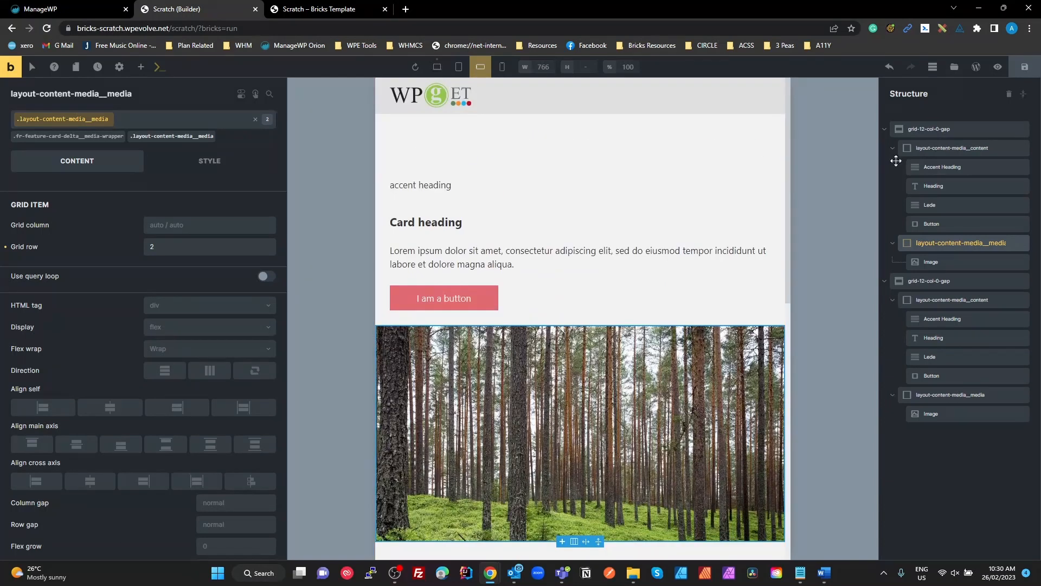
# Step: In the front-end preview, compare the sections' layout at viewport widths of about 668, 1672, 1262 and 1692 px
pyautogui.click(316, 9)
pyautogui.moveTo(875, 265); pyautogui.dragTo(707, 296)
pyautogui.scroll(15, 566, 298)
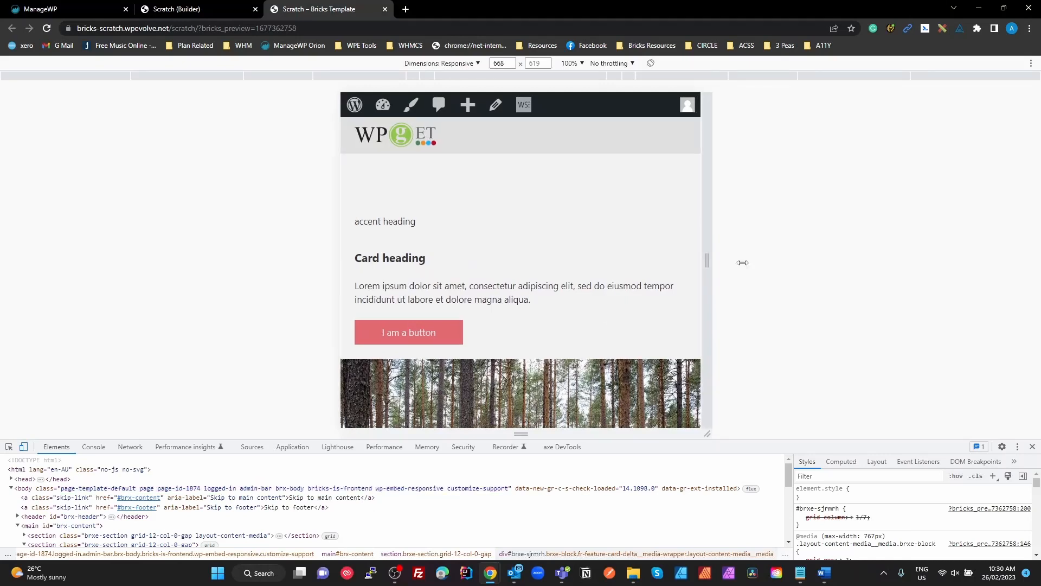
pyautogui.moveTo(705, 260); pyautogui.dragTo(980, 260)
pyautogui.scroll(-5, 862, 302)
pyautogui.scroll(3, 855, 314)
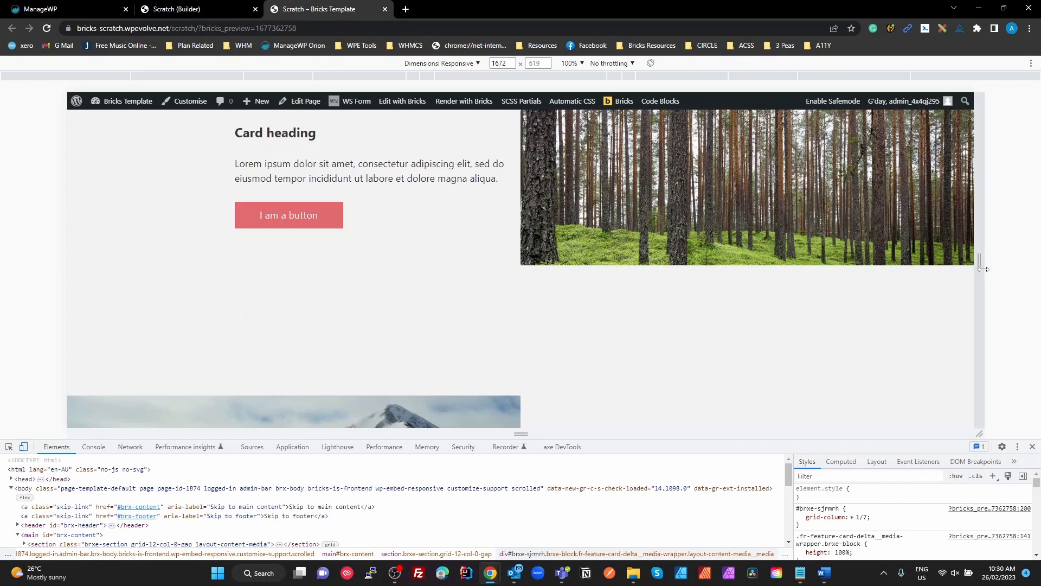
pyautogui.moveTo(979, 262); pyautogui.dragTo(868, 262)
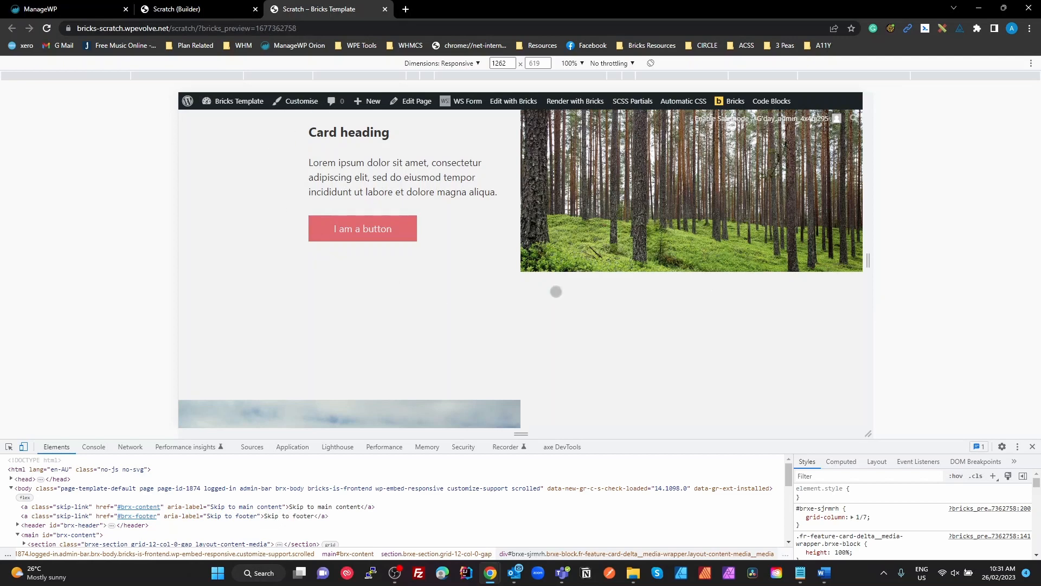
pyautogui.moveTo(868, 262); pyautogui.dragTo(984, 261)
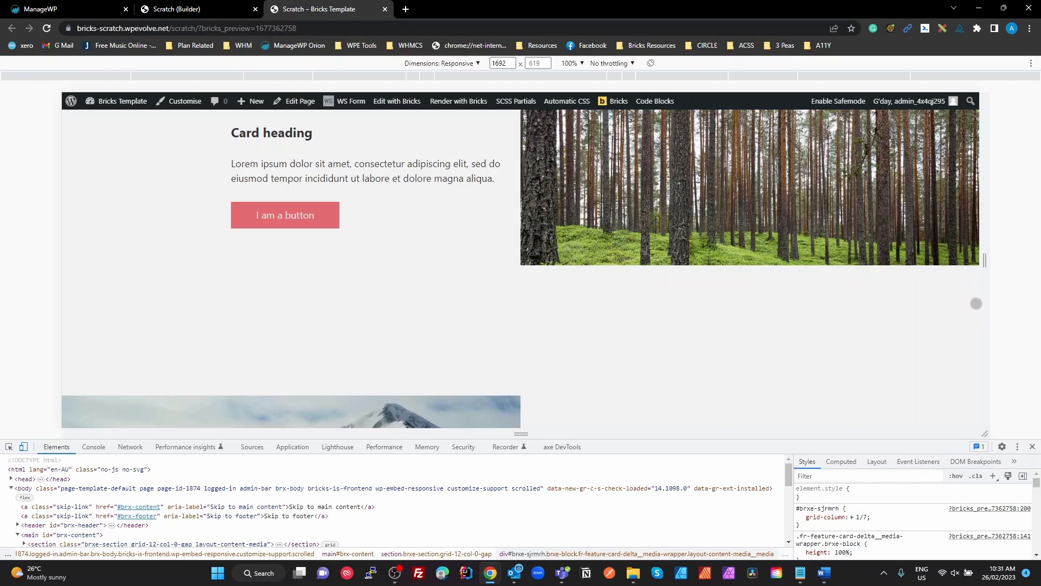
# Step: Check the second section in the preview, then open the first section's layout-content-media class styles in the builder at the desktop breakpoint
pyautogui.scroll(-2, 910, 288)
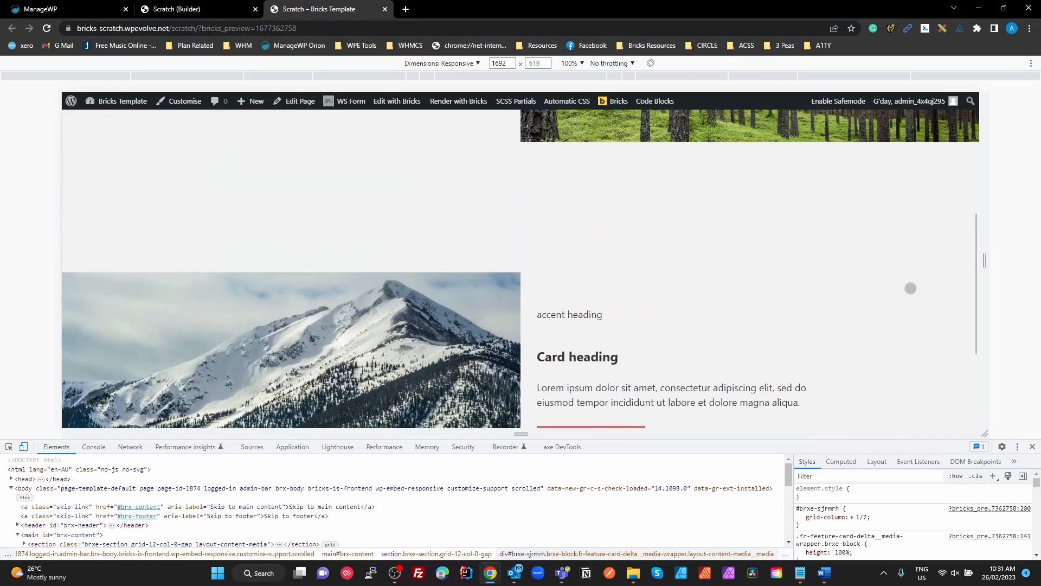
pyautogui.scroll(-2, 911, 288)
pyautogui.click(229, 5)
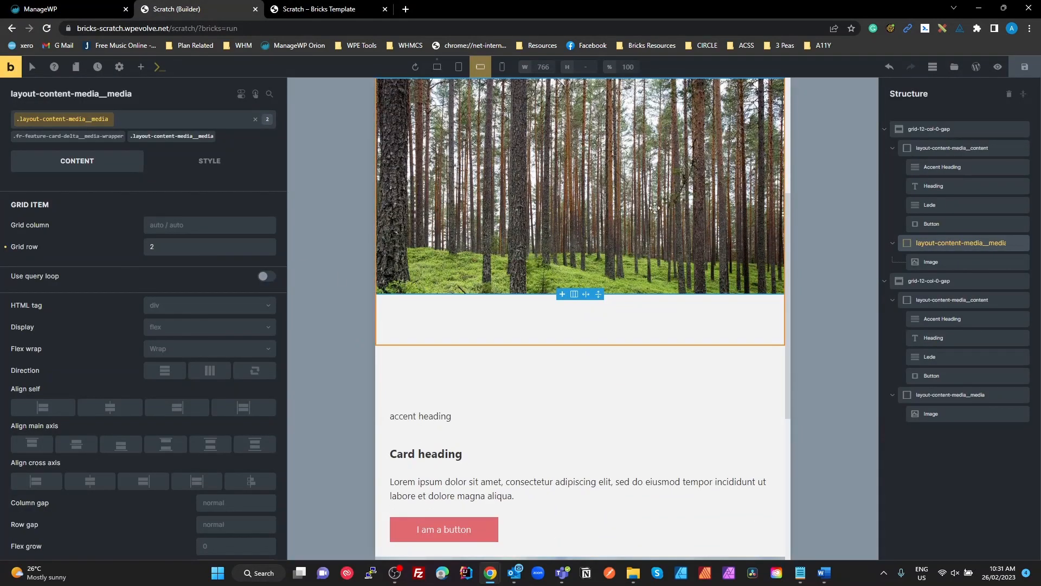
pyautogui.click(933, 131)
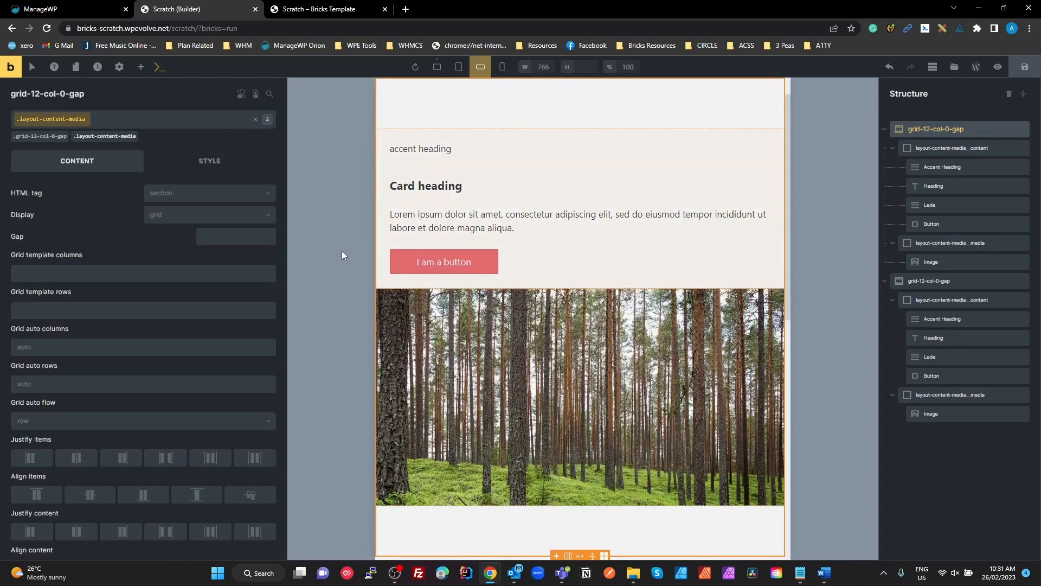
pyautogui.click(213, 160)
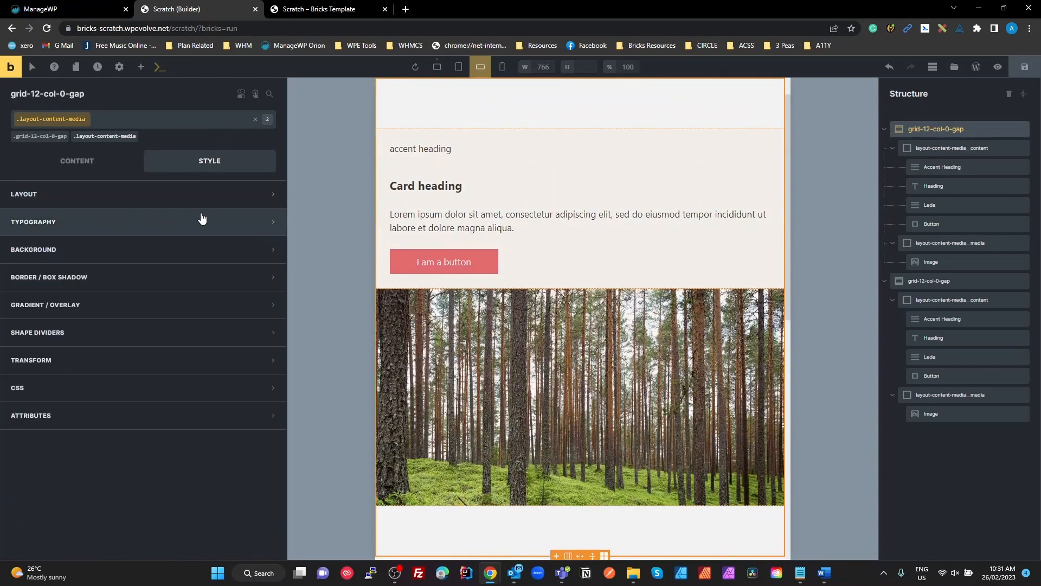
pyautogui.click(446, 69)
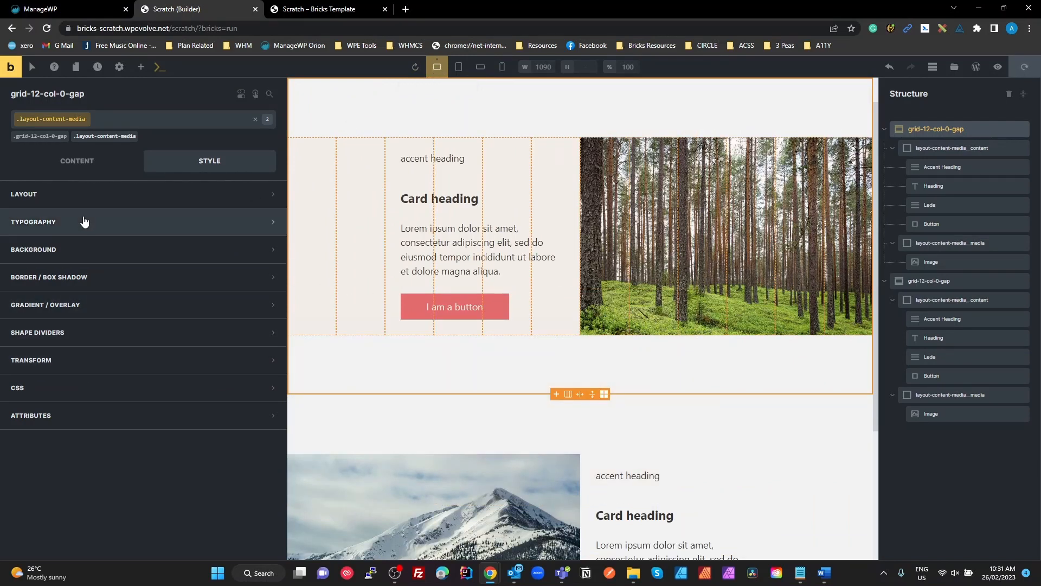
# Step: Check the custom CSS of the first section's grid-12-col-0-gap class at the desktop breakpoint
pyautogui.click(49, 139)
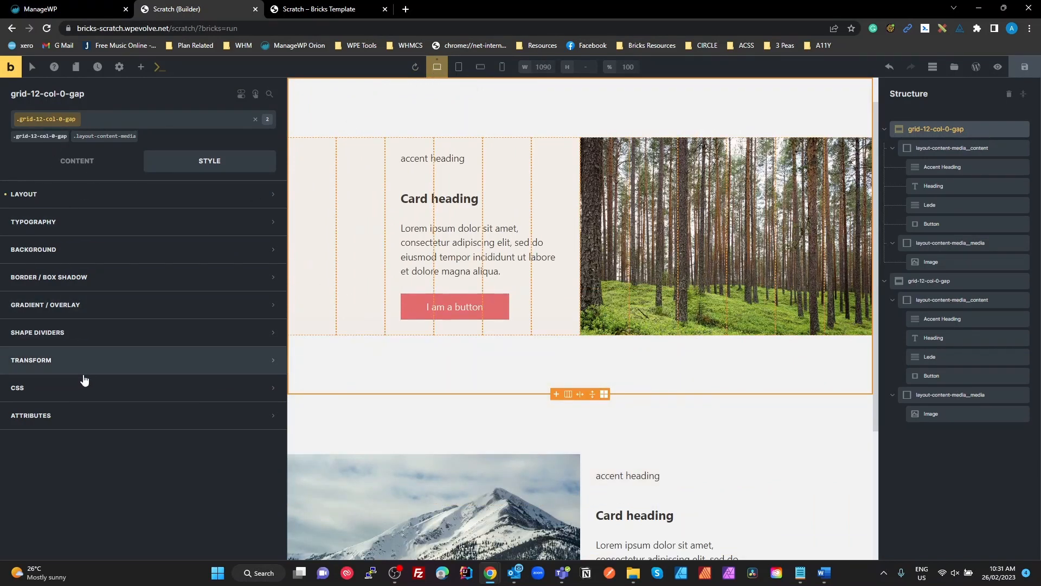
pyautogui.click(56, 122)
pyautogui.click(55, 122)
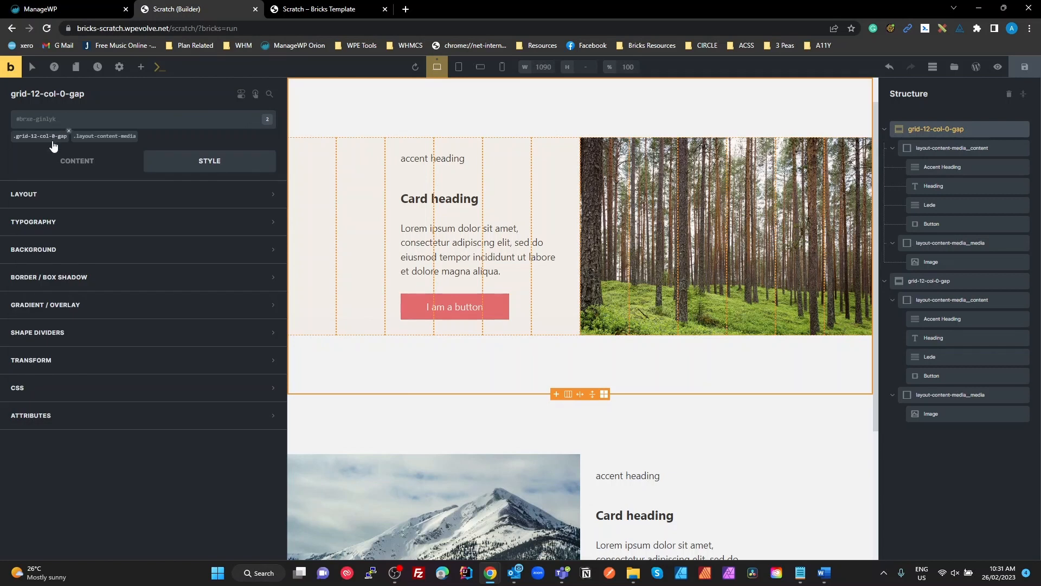
pyautogui.click(51, 139)
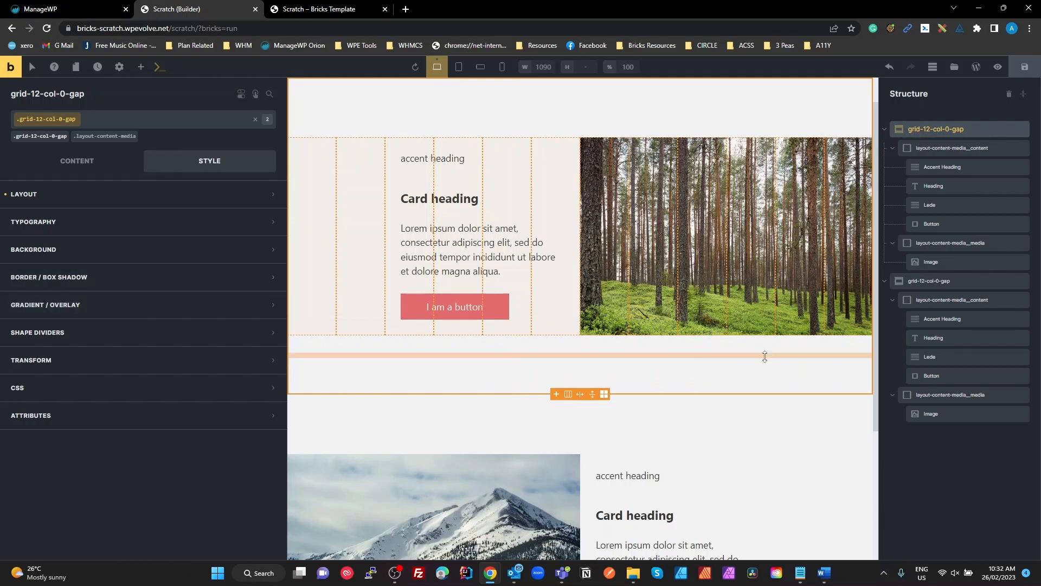
pyautogui.click(61, 395)
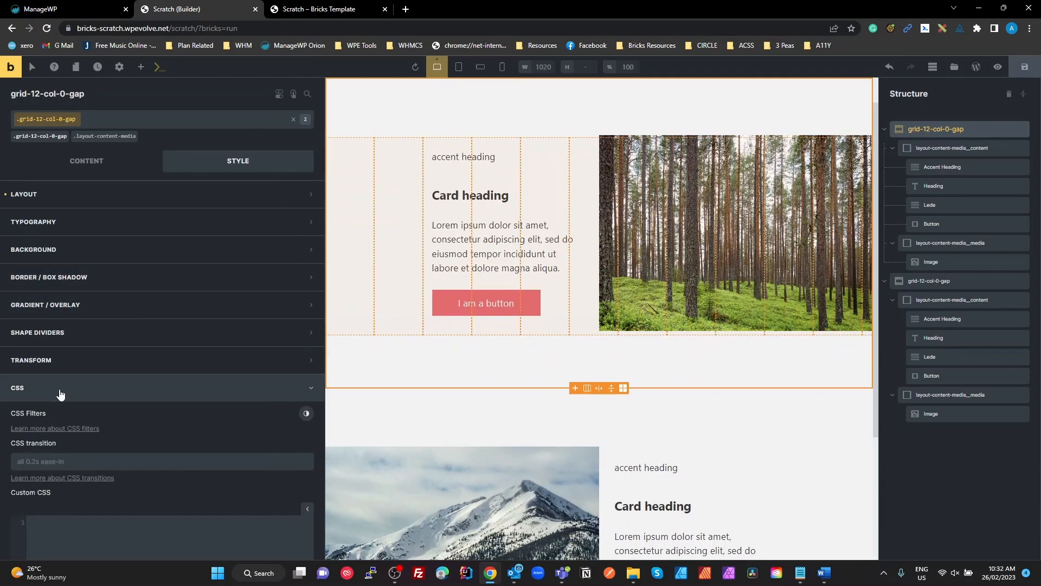
pyautogui.click(60, 394)
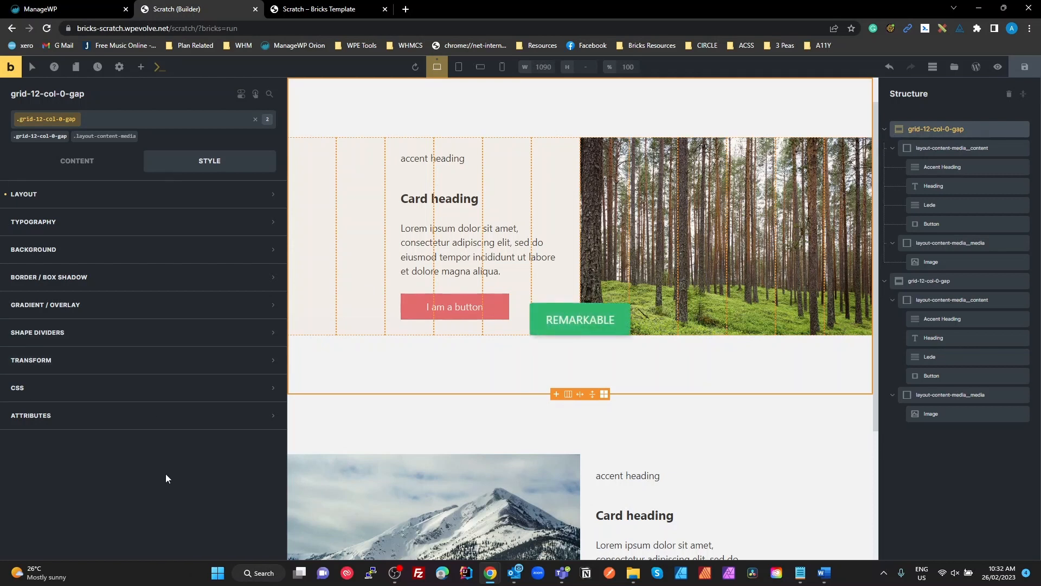
# Step: Reload the builder and review the grid-12-col-0-gap class's grid, spacing and sizing settings on the first section
pyautogui.press('F5')
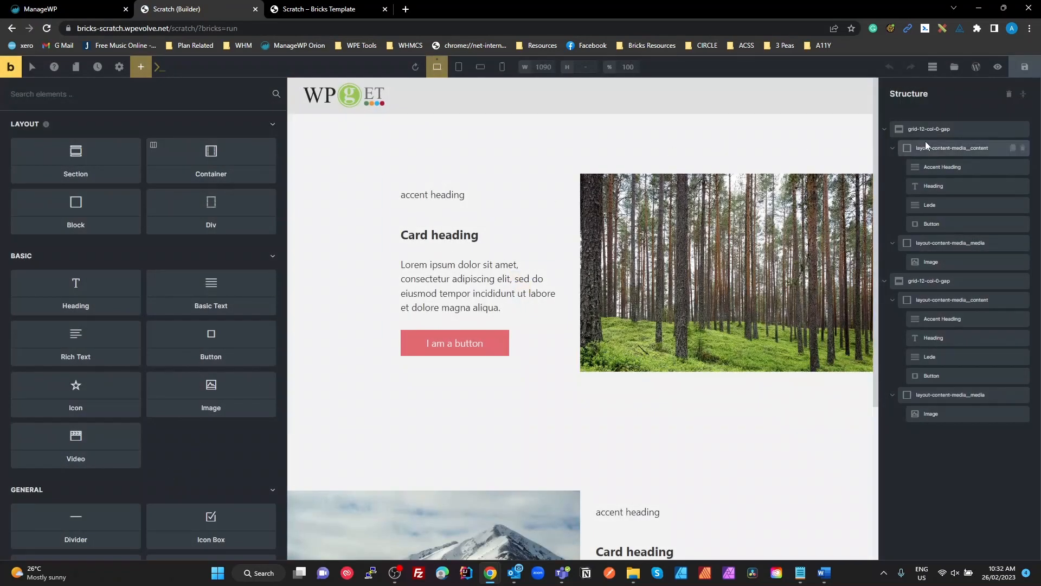
pyautogui.click(930, 130)
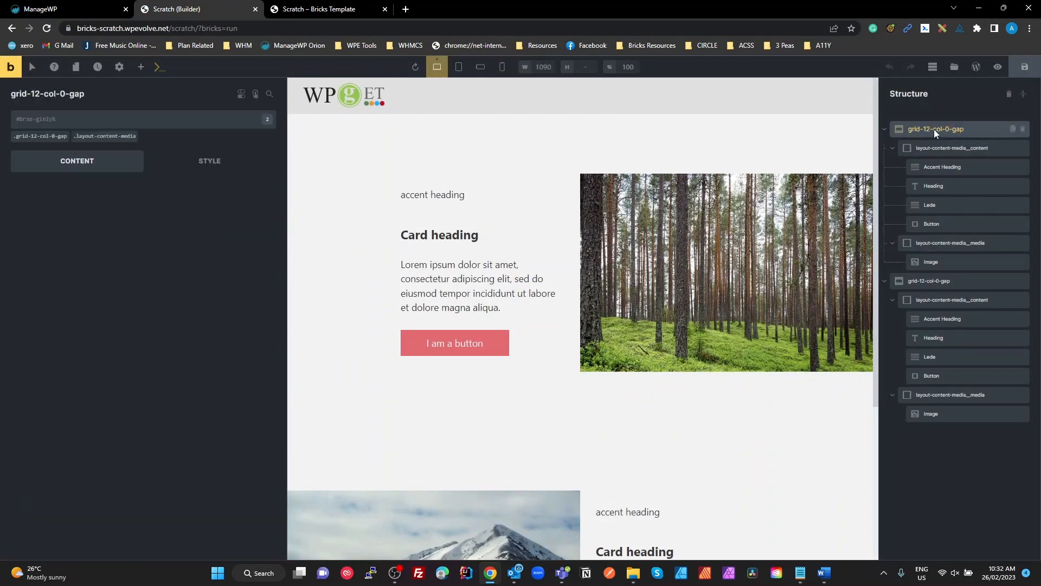
pyautogui.click(49, 136)
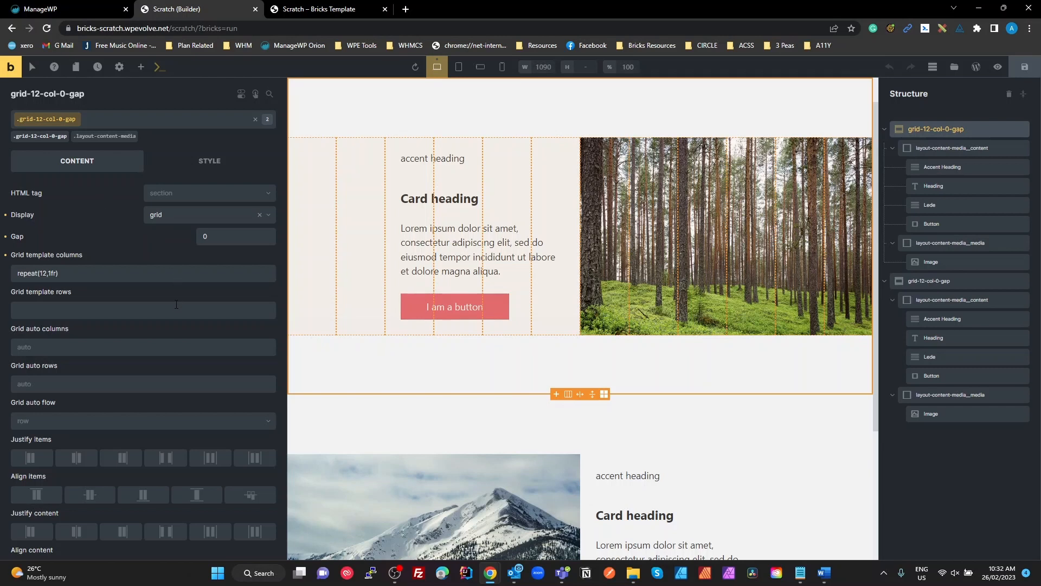
pyautogui.click(209, 161)
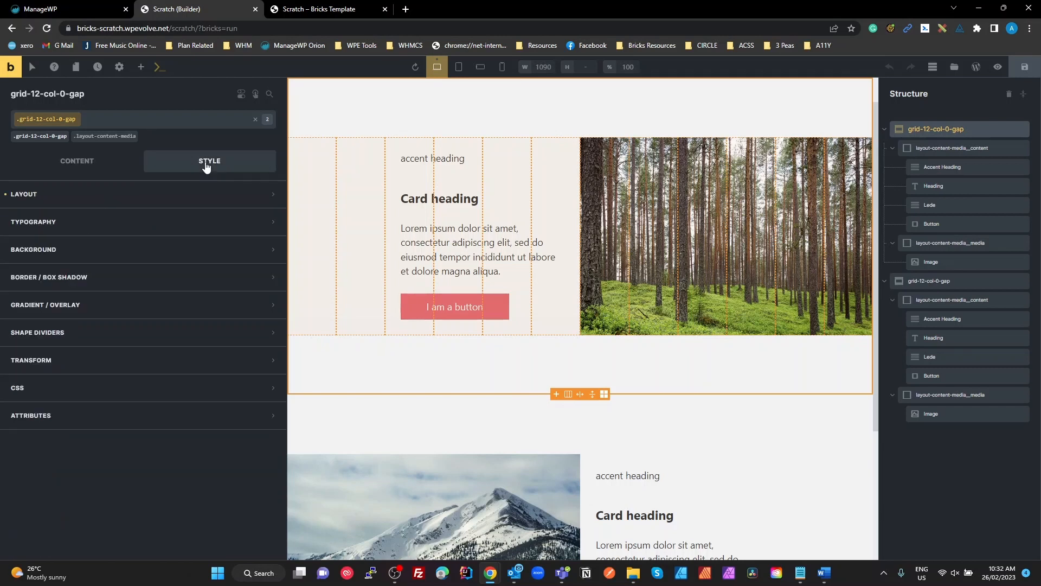
pyautogui.click(26, 194)
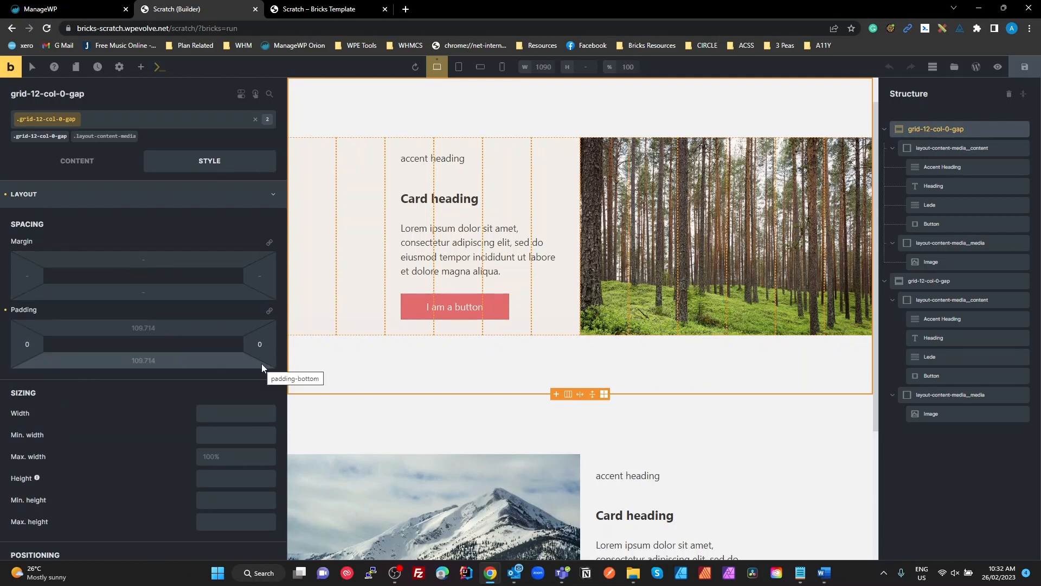
pyautogui.scroll(-10, 224, 382)
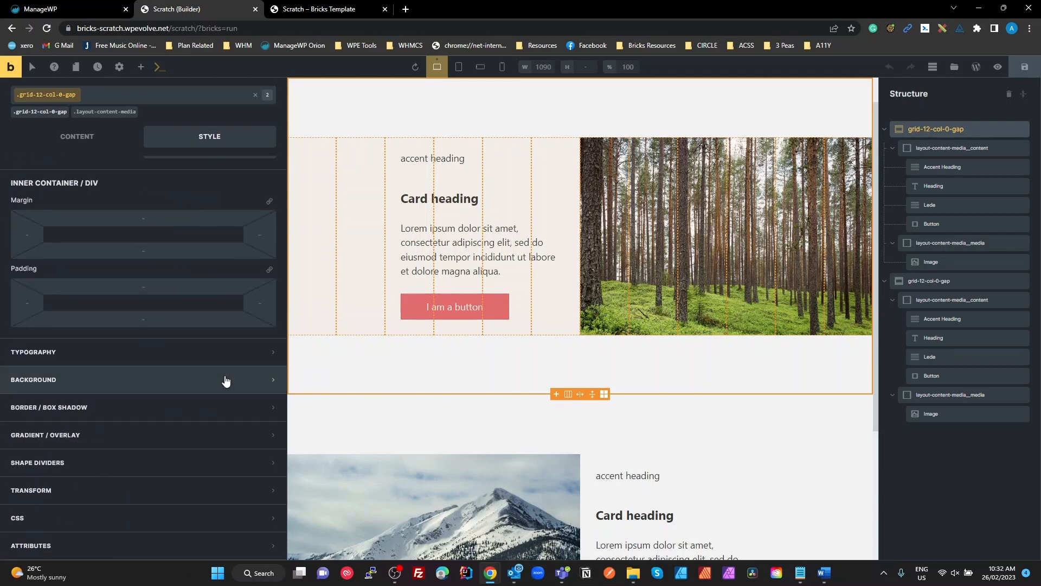
pyautogui.scroll(10, 225, 382)
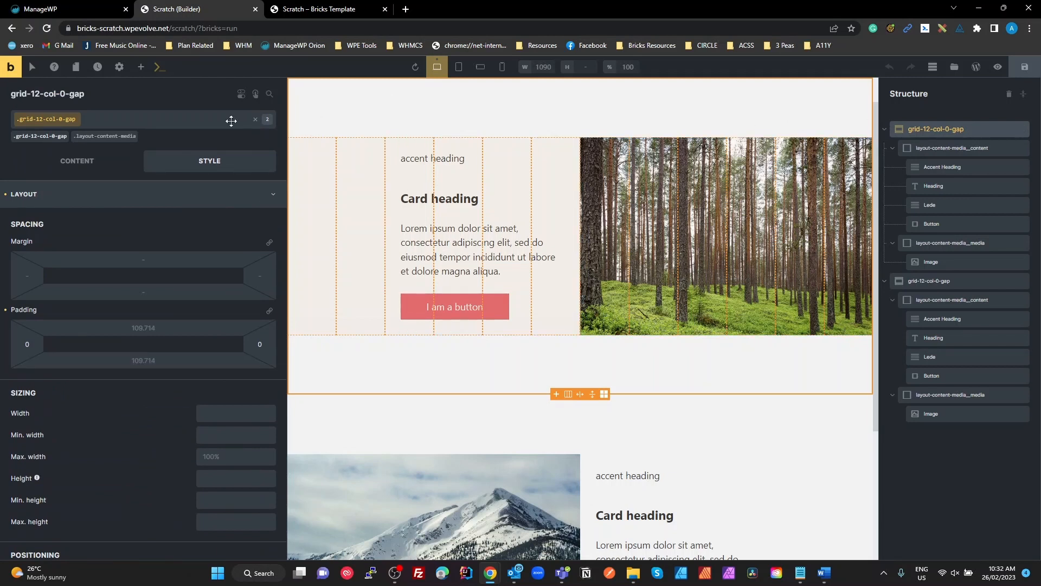
pyautogui.click(13, 199)
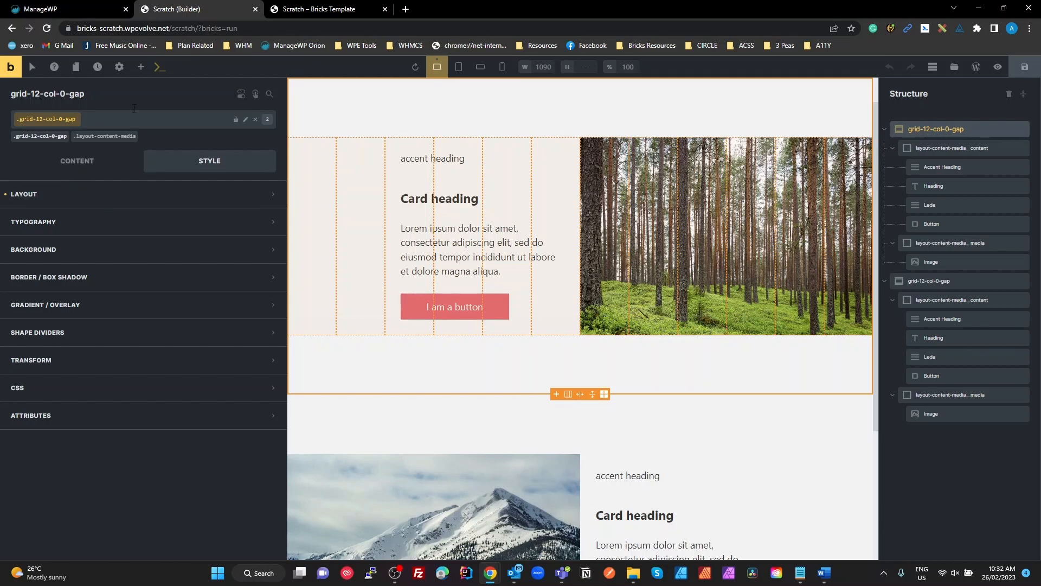
# Step: Examine the grid-12-col-0-gap class's custom CSS rule for child grid columns at the 766 px mobile breakpoint
pyautogui.click(482, 65)
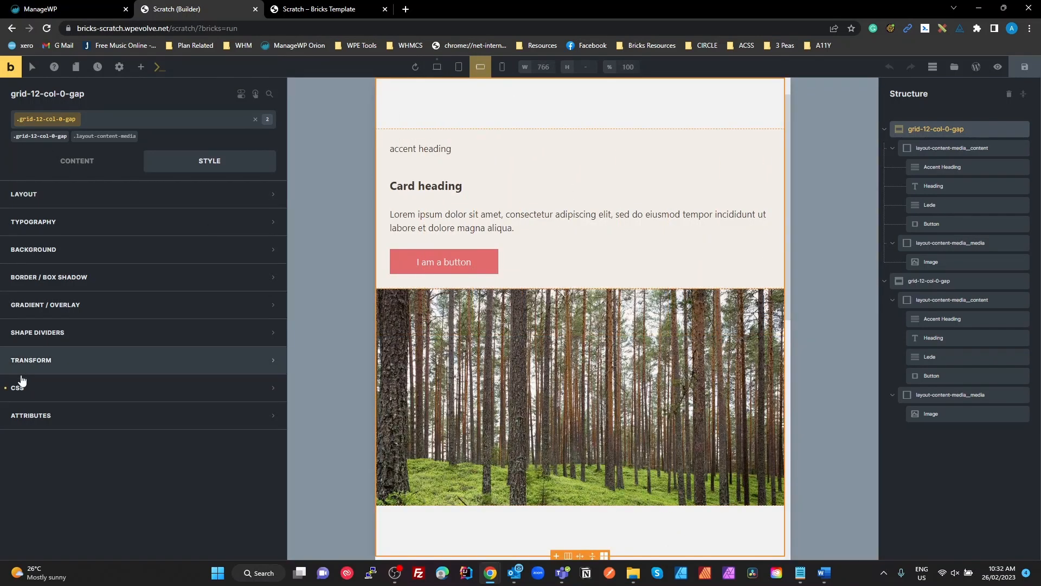
pyautogui.click(16, 388)
pyautogui.scroll(-3, 128, 449)
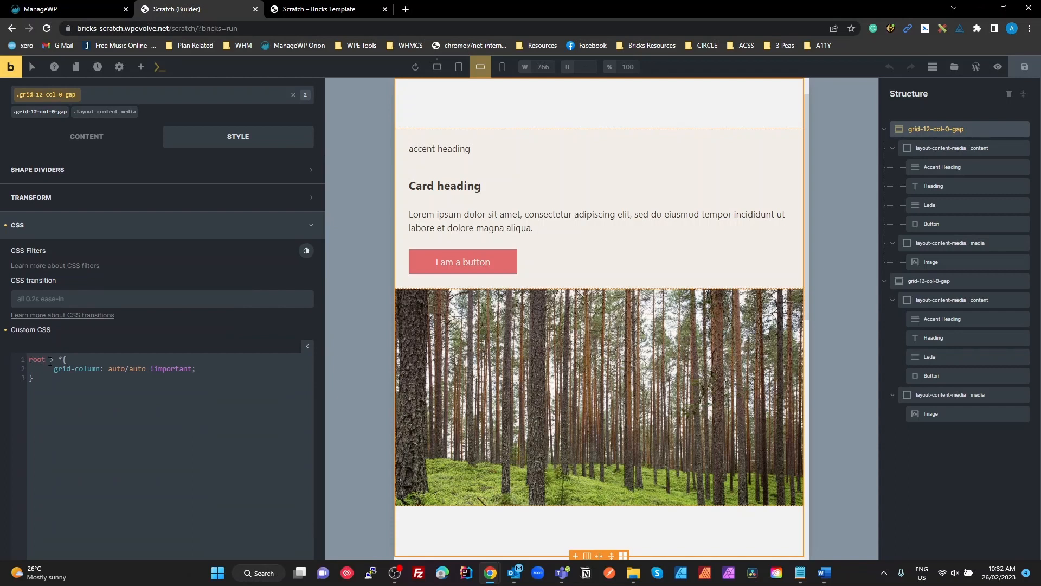
pyautogui.moveTo(58, 359); pyautogui.dragTo(62, 359)
pyautogui.click(42, 354)
pyautogui.hotkey('shift', 'Down')
pyautogui.click(164, 362)
pyautogui.doubleClick(162, 368)
pyautogui.click(173, 437)
# Step: Save the template and reload its front-end preview
pyautogui.click(1025, 69)
pyautogui.click(342, 10)
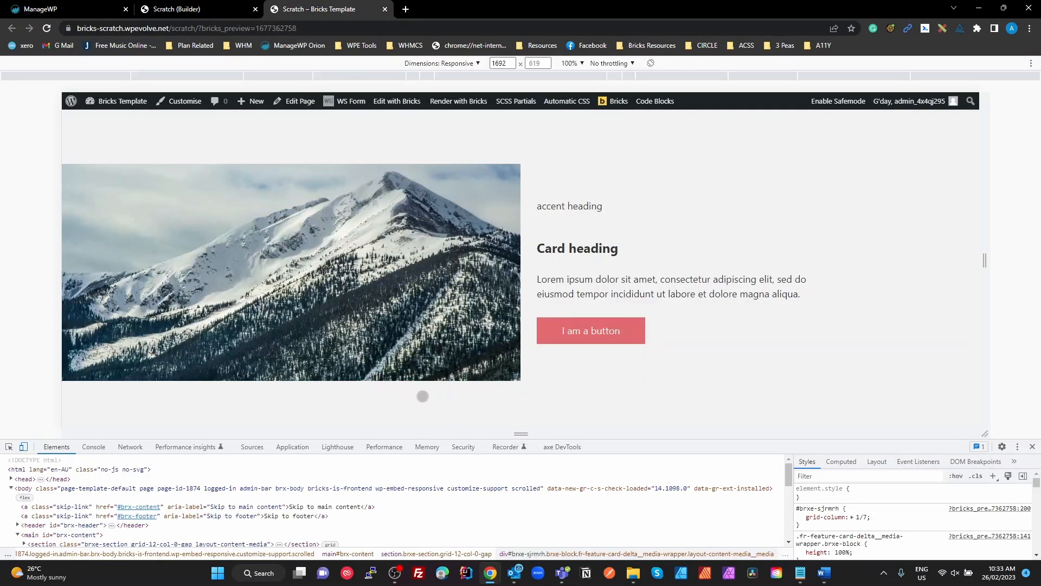
pyautogui.hotkey('ctrl', 'r')
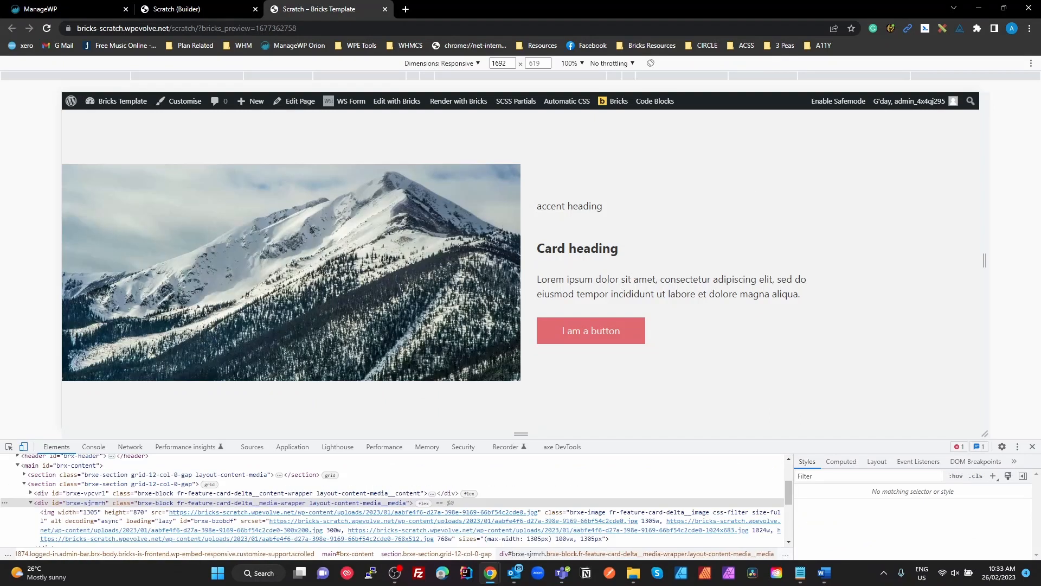
# Step: Turn off device emulation in the preview and open the page's source code
pyautogui.rightClick(743, 215)
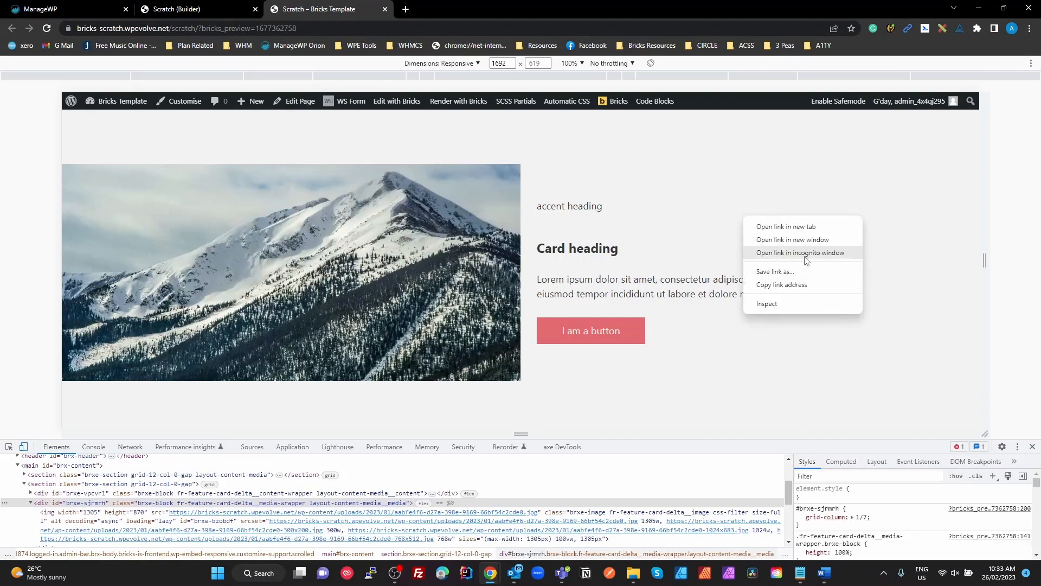
pyautogui.click(24, 448)
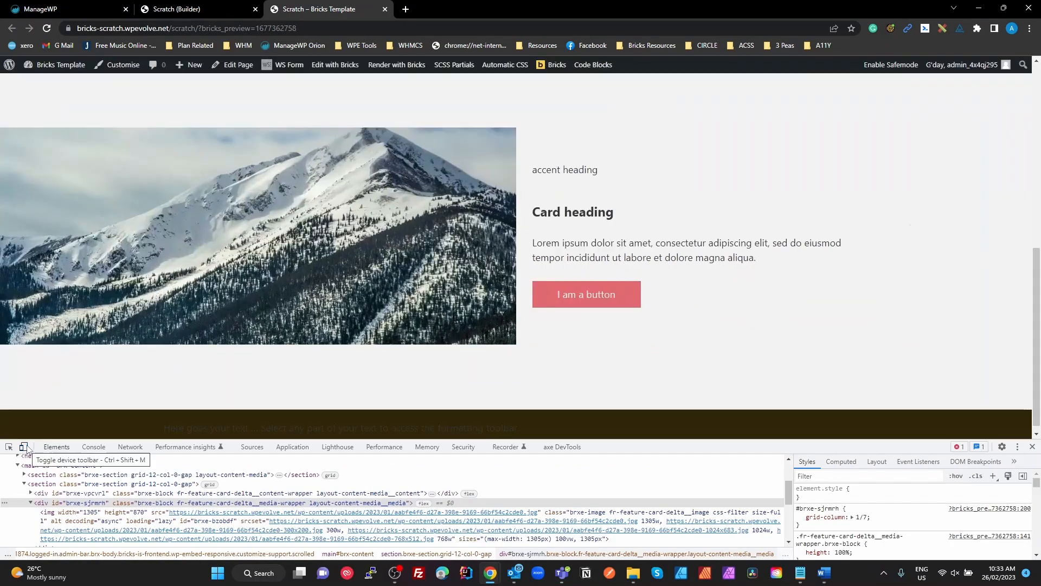
pyautogui.rightClick(652, 355)
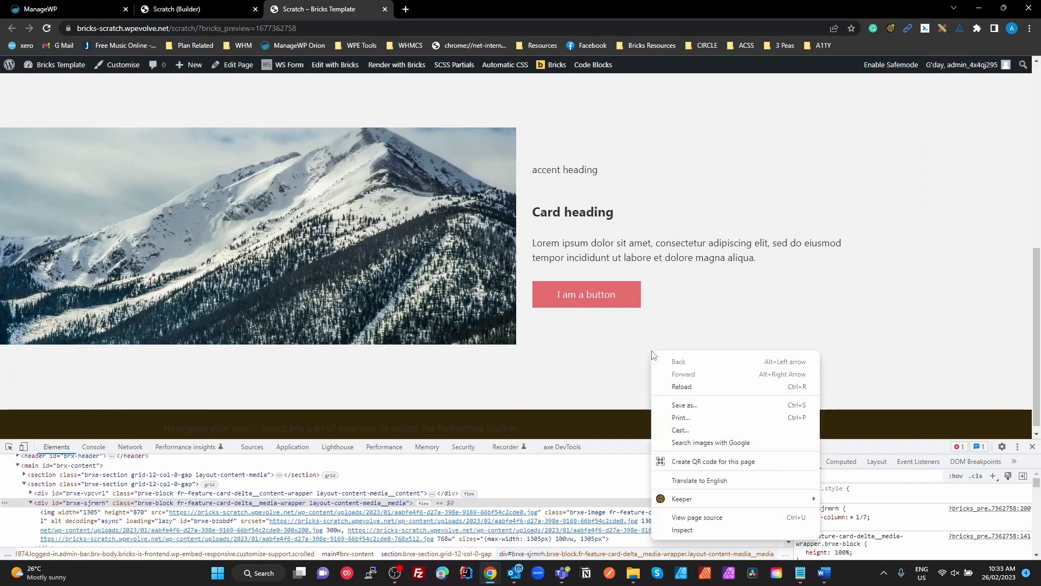
pyautogui.click(686, 519)
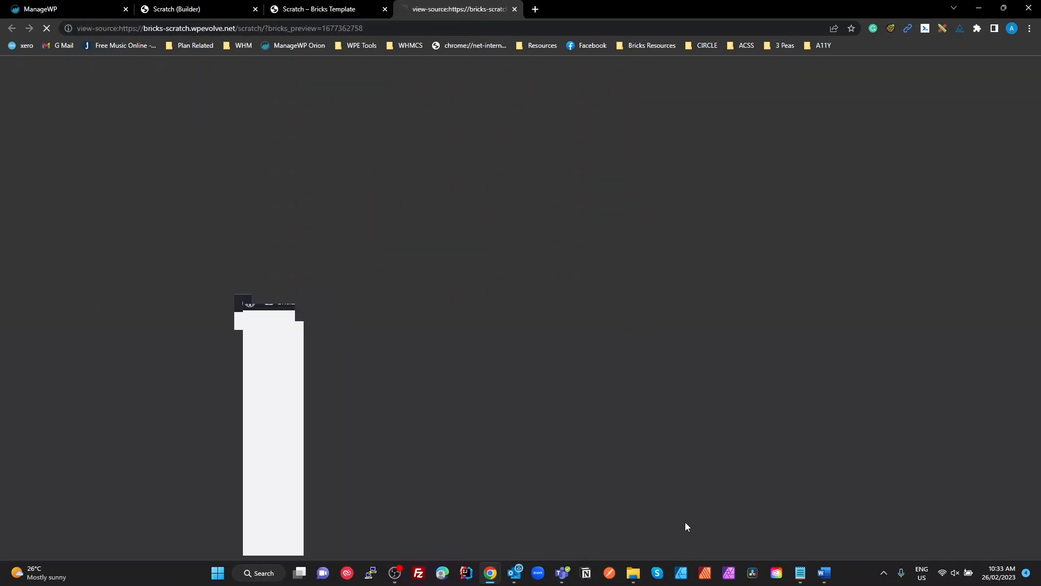
# Step: Copy the page source's CSS from the GLOBAL CLASSES CSS comment through the .fr-accent-heading rule
pyautogui.scroll(-10, 217, 391)
pyautogui.scroll(-4, 216, 391)
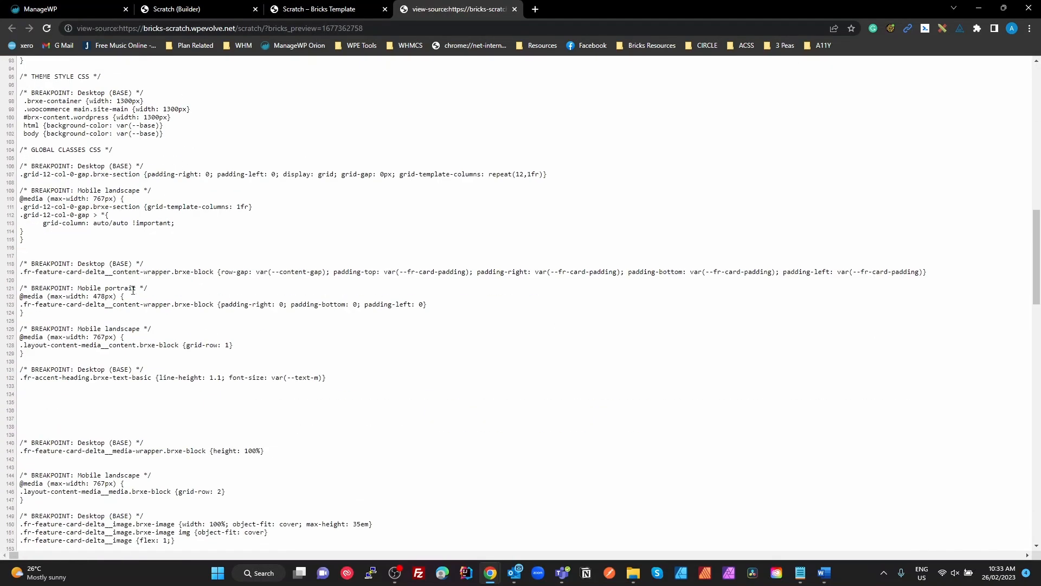
pyautogui.scroll(1, 58, 151)
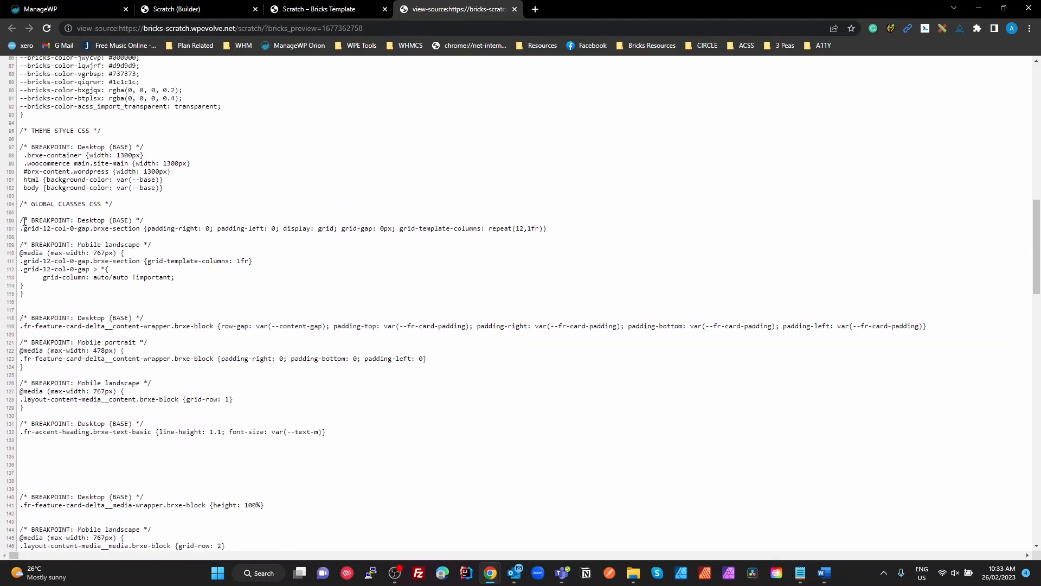
pyautogui.moveTo(20, 220); pyautogui.dragTo(380, 461)
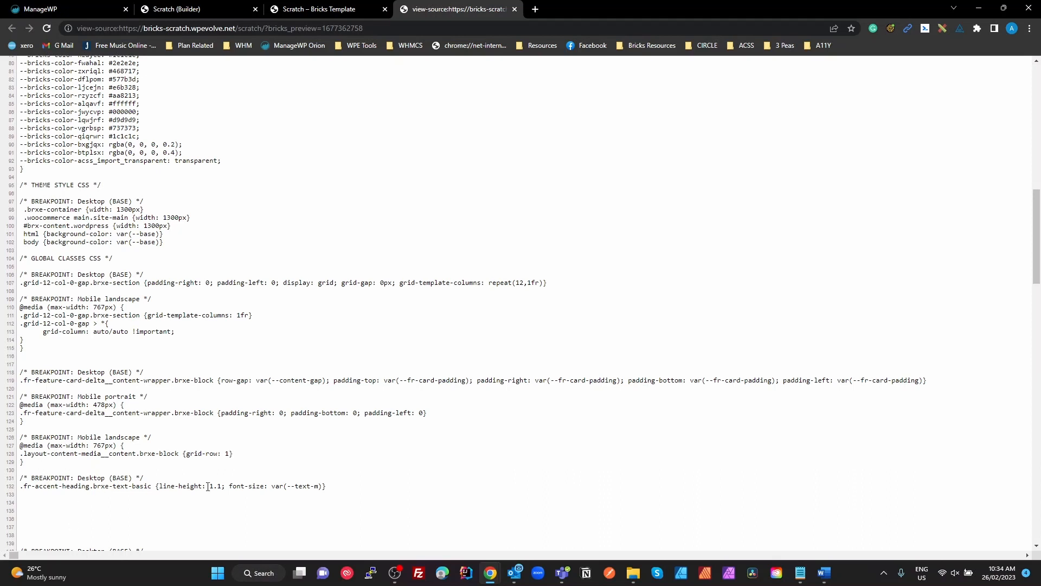
pyautogui.moveTo(332, 489); pyautogui.dragTo(11, 263)
pyautogui.hotkey('ctrl', 'c')
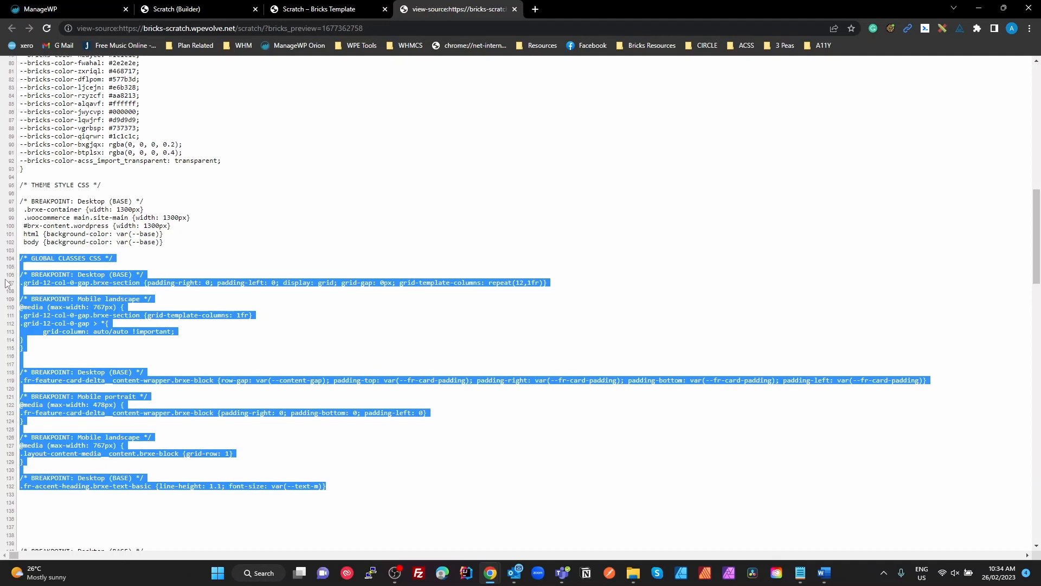
# Step: Paste the copied global classes CSS into a new Notepad++ document and enlarge the editor window
pyautogui.press('super+r')
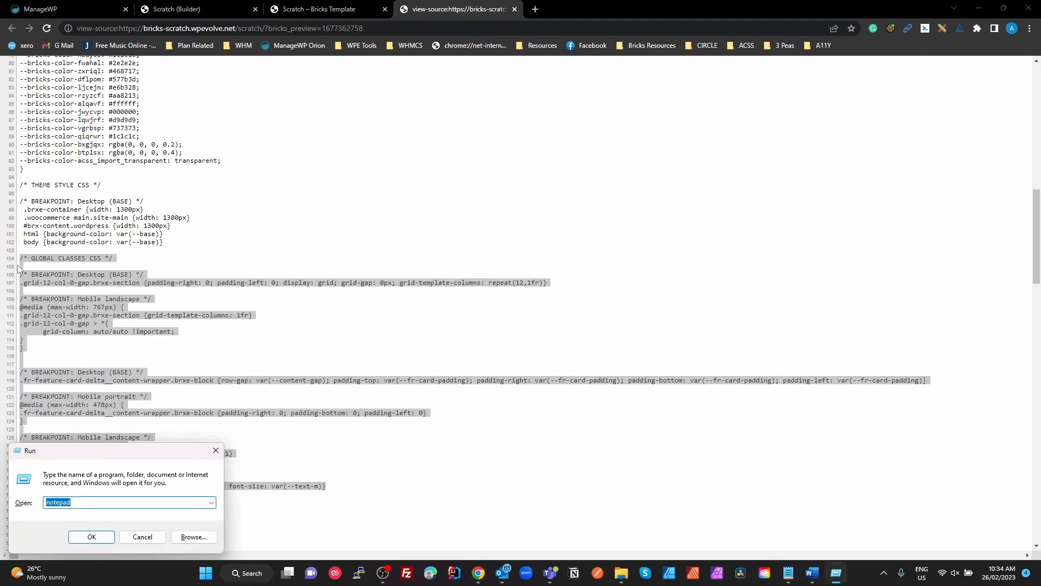
pyautogui.press('Return')
pyautogui.hotkey('ctrl', 'v')
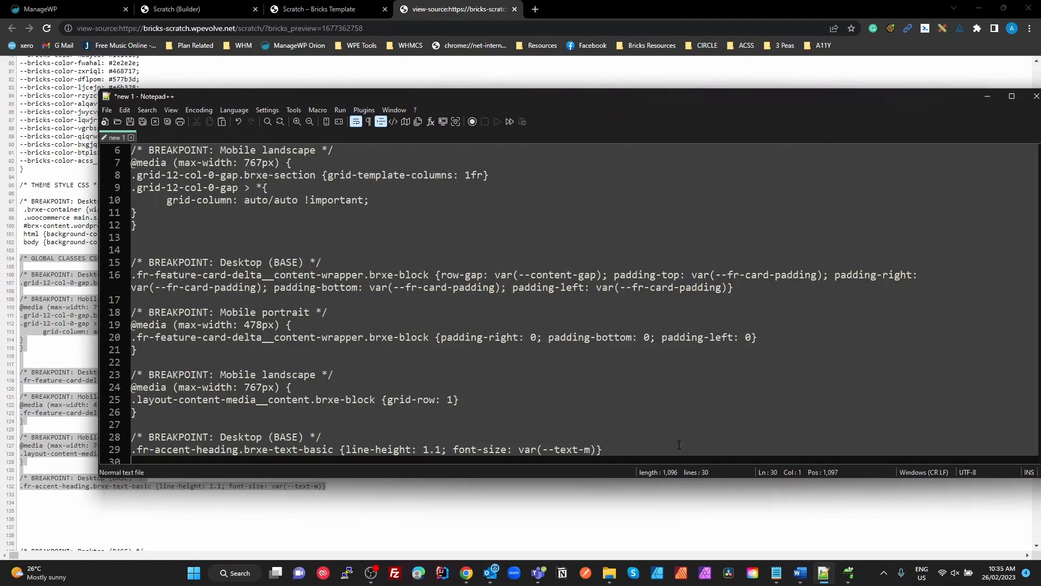
pyautogui.scroll(-1, 599, 416)
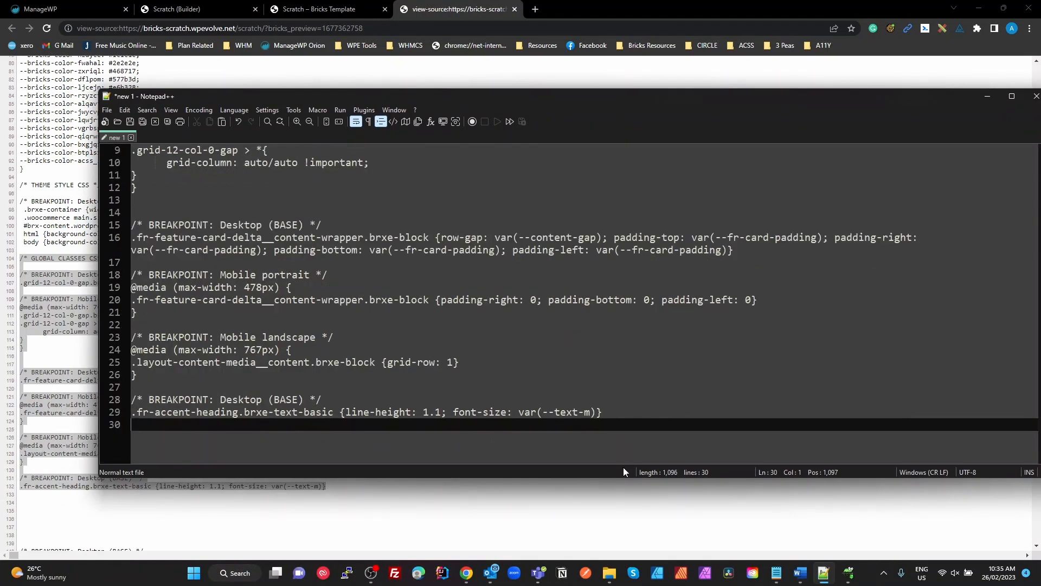
pyautogui.moveTo(622, 477); pyautogui.dragTo(552, 558)
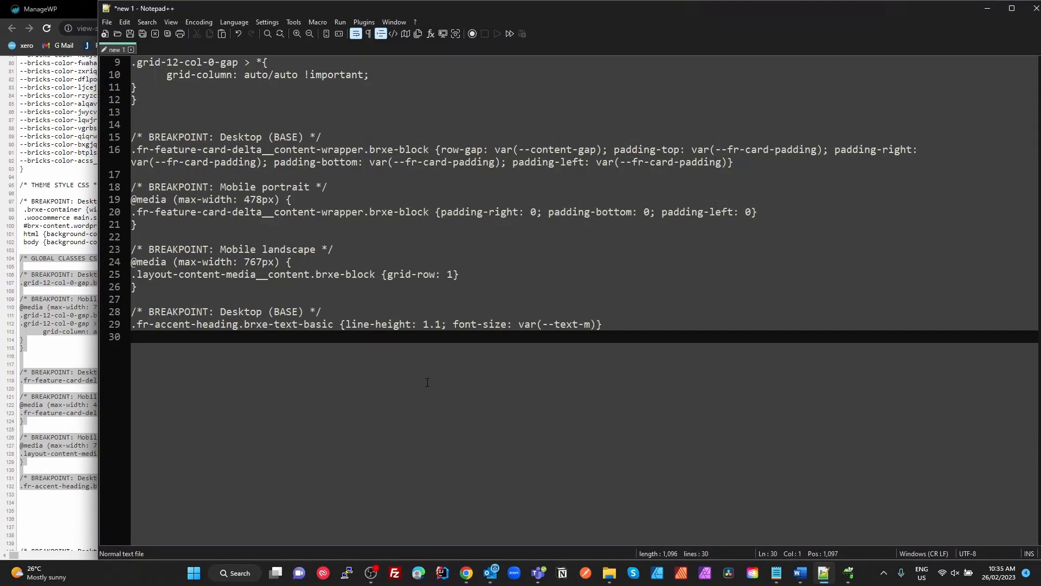
# Step: Delete the .fr-accent-heading rule and its Desktop (BASE) comment from the end of the pasted CSS
pyautogui.scroll(3, 428, 382)
pyautogui.hotkey('shift', 'Up')
pyautogui.hotkey('shift', 'Up')
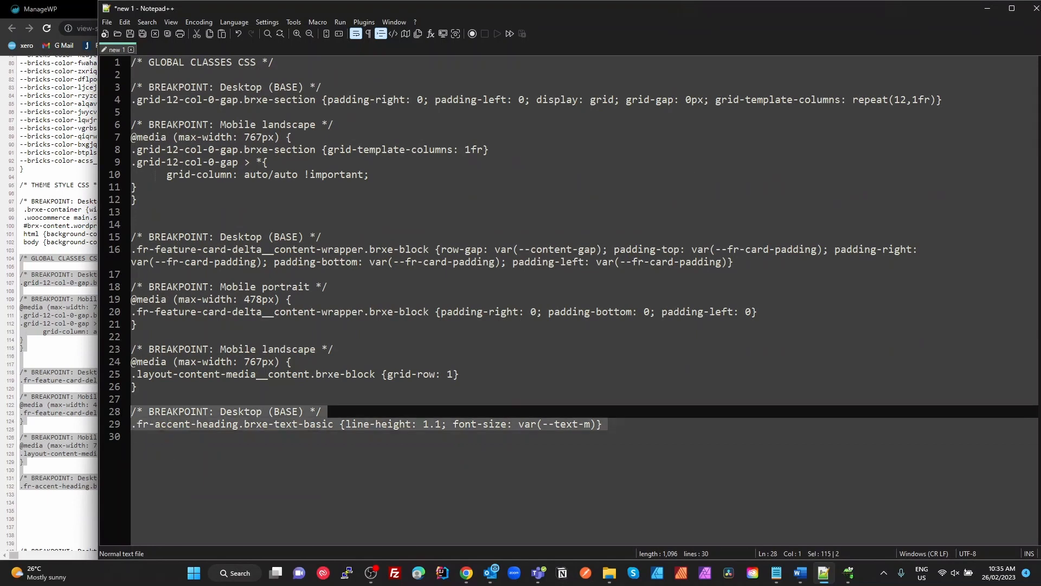
pyautogui.press('Delete')
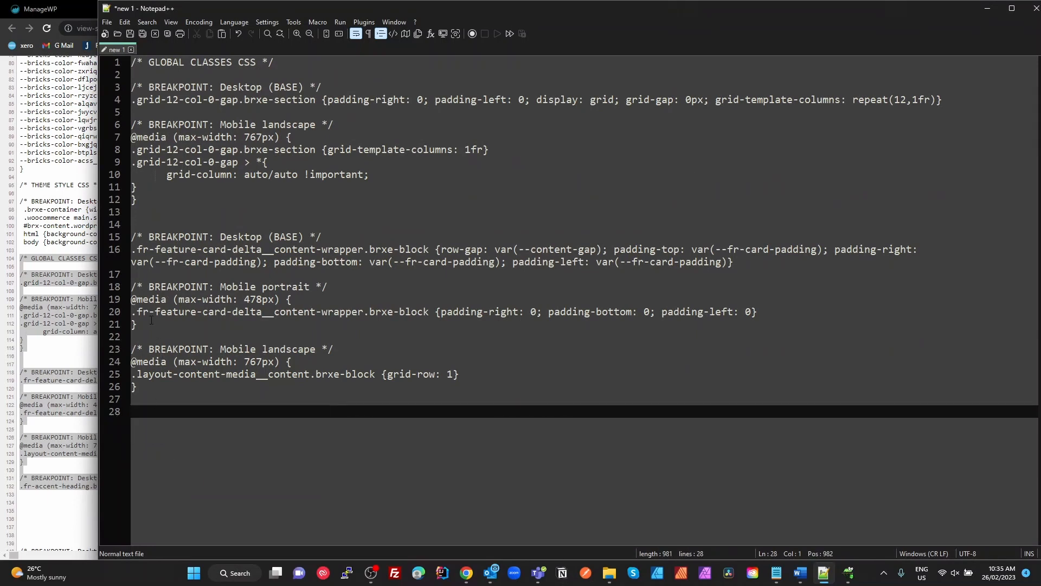
# Step: Remove the mobile portrait and desktop .fr-feature-card-delta__content-wrapper rules with their comments, and close up the surplus blank lines
pyautogui.moveTo(151, 320); pyautogui.dragTo(132, 287)
pyautogui.press('Delete')
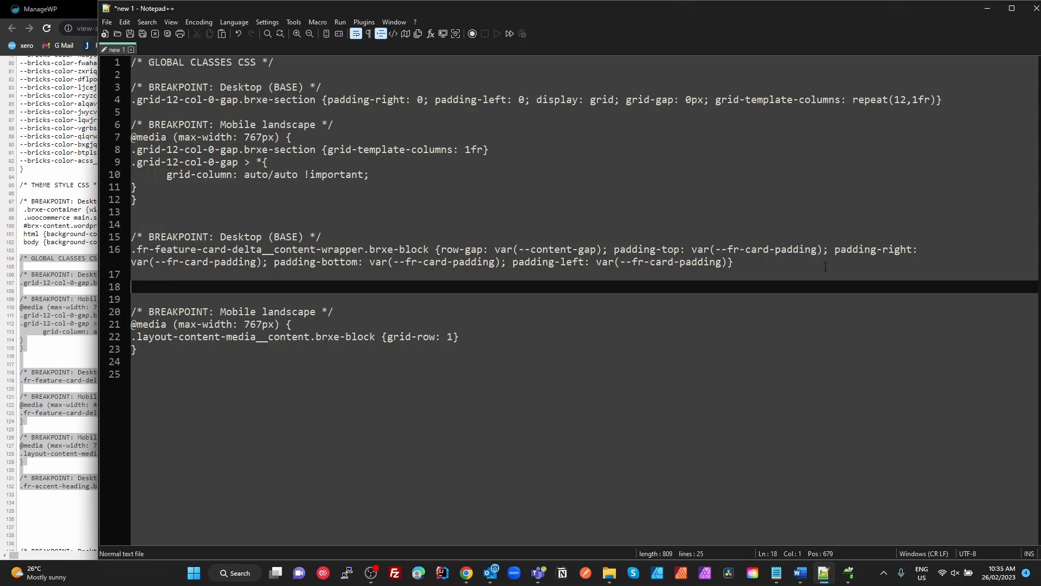
pyautogui.moveTo(824, 266); pyautogui.dragTo(133, 237)
pyautogui.press('Delete')
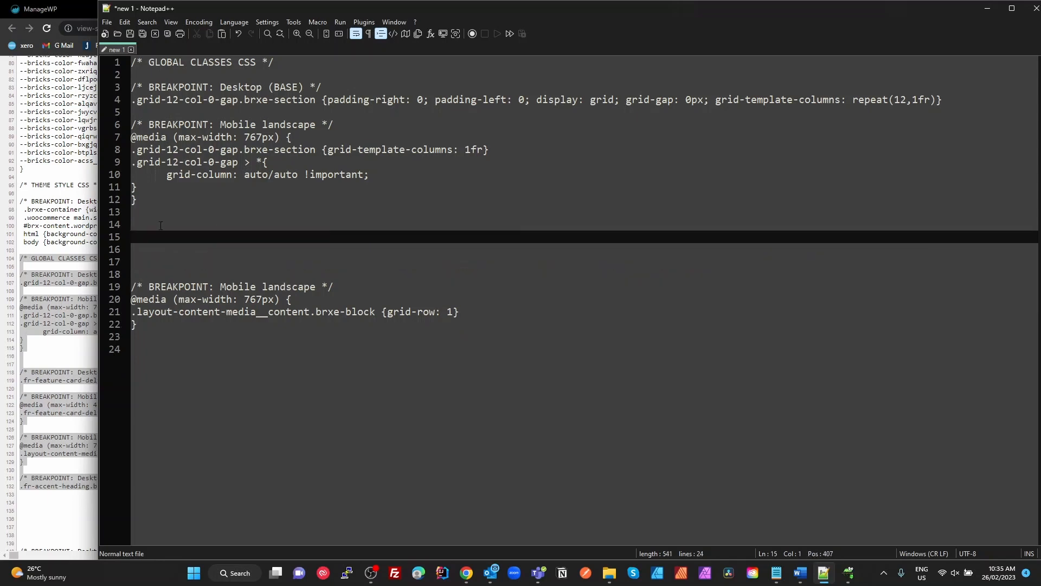
pyautogui.click(151, 264)
pyautogui.press('BackSpace')
pyautogui.press('BackSpace')
pyautogui.press('BackSpace')
pyautogui.press('BackSpace')
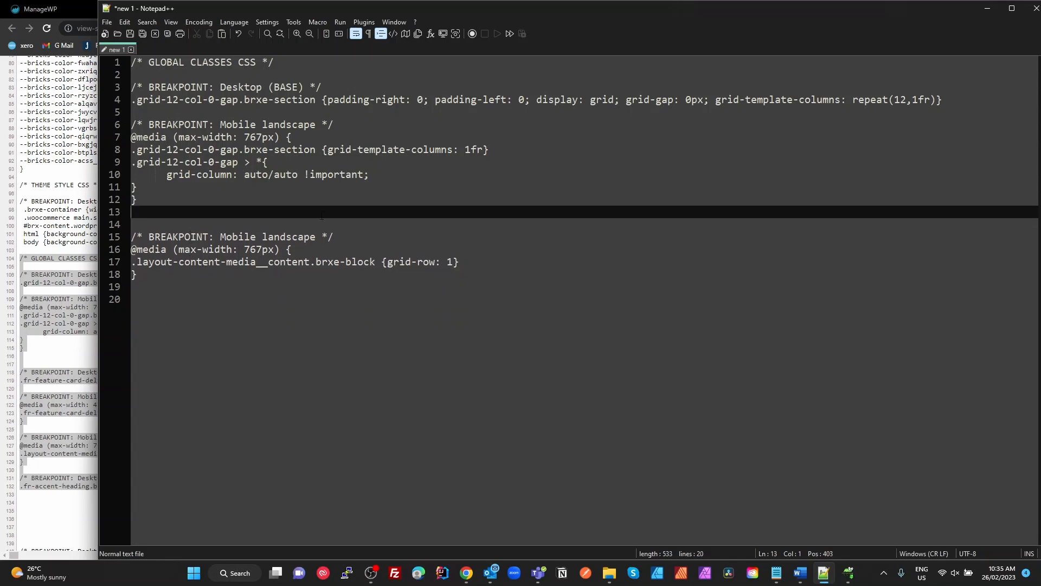
# Step: Examine the .grid-12-col-0-gap rules for desktop and mobile landscape, including the column template and the child selector
pyautogui.click(175, 129)
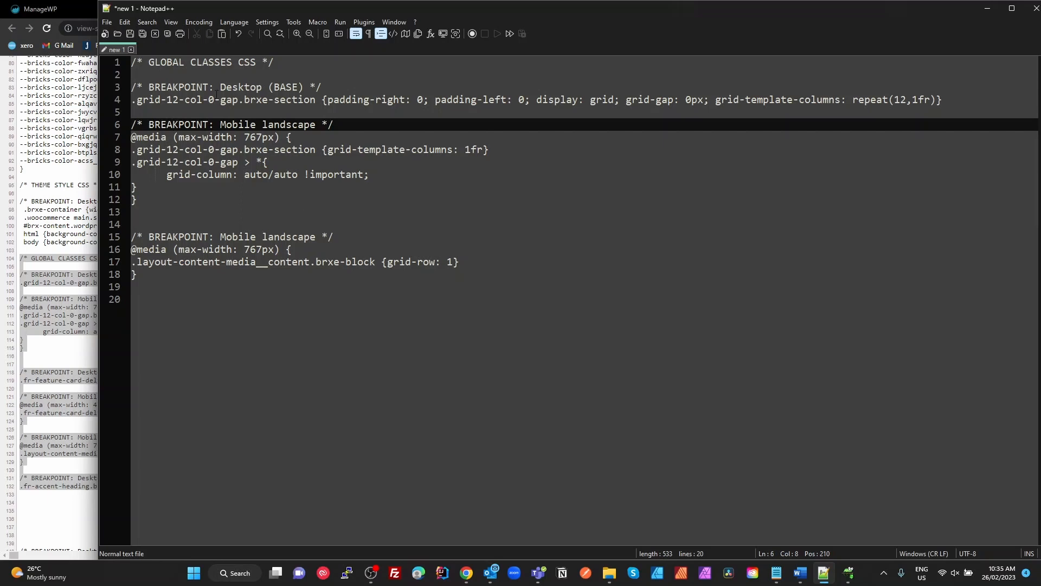
pyautogui.moveTo(316, 100); pyautogui.dragTo(157, 103)
pyautogui.click(164, 103)
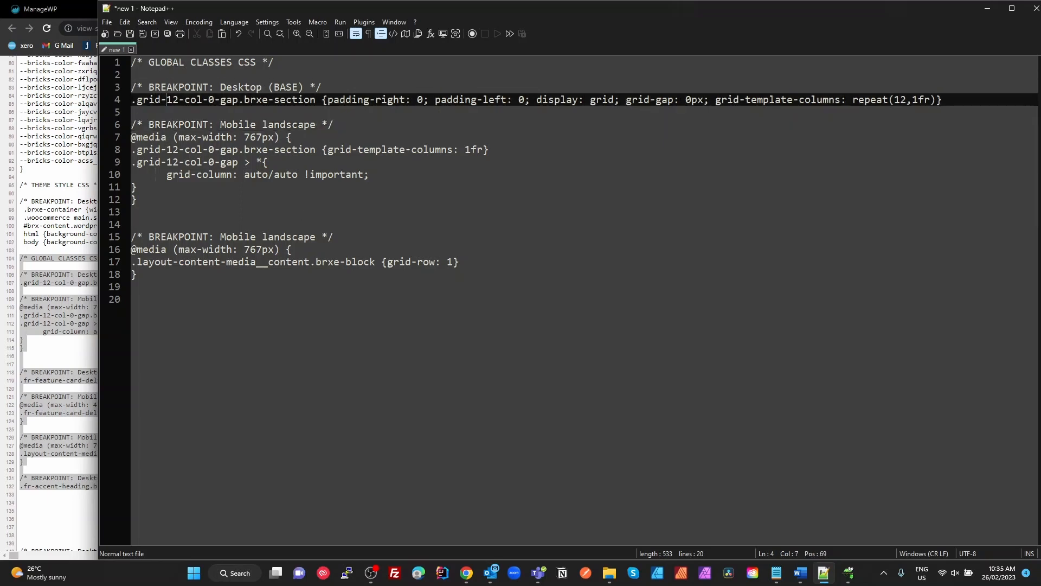
pyautogui.click(280, 102)
pyautogui.click(370, 102)
pyautogui.click(303, 124)
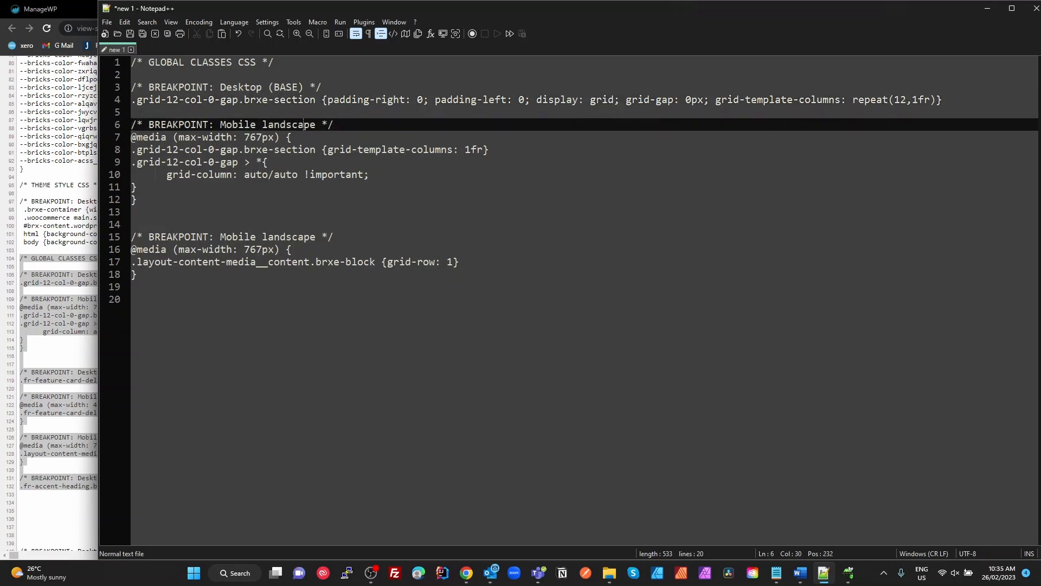
pyautogui.click(475, 150)
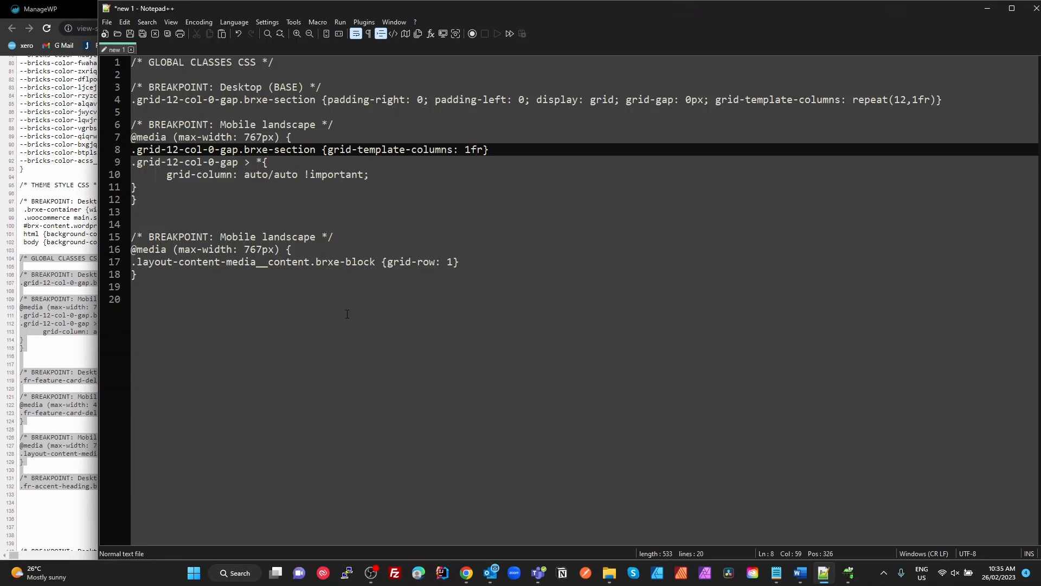
pyautogui.moveTo(264, 162); pyautogui.dragTo(239, 162)
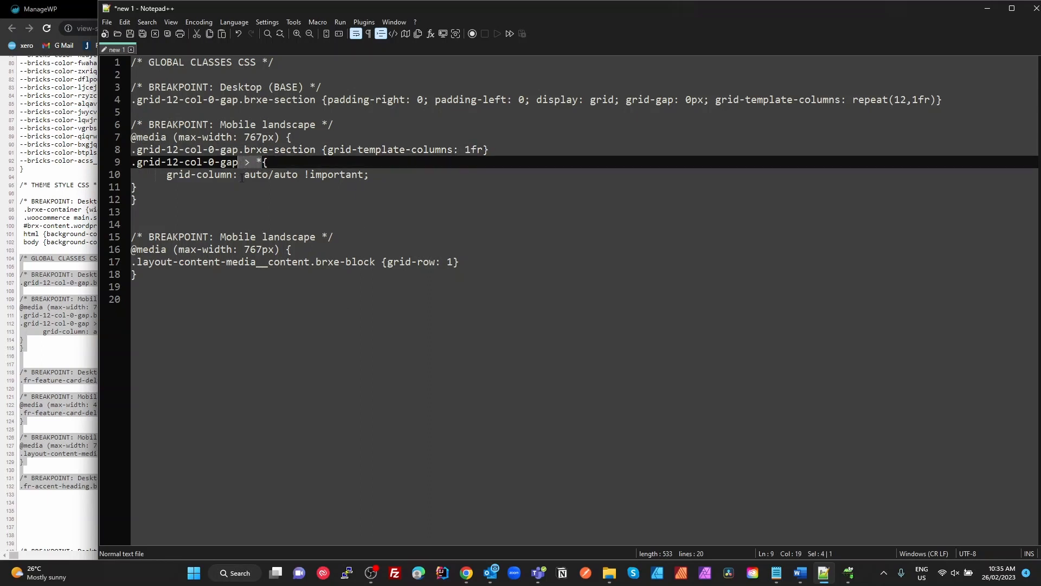
pyautogui.click(248, 298)
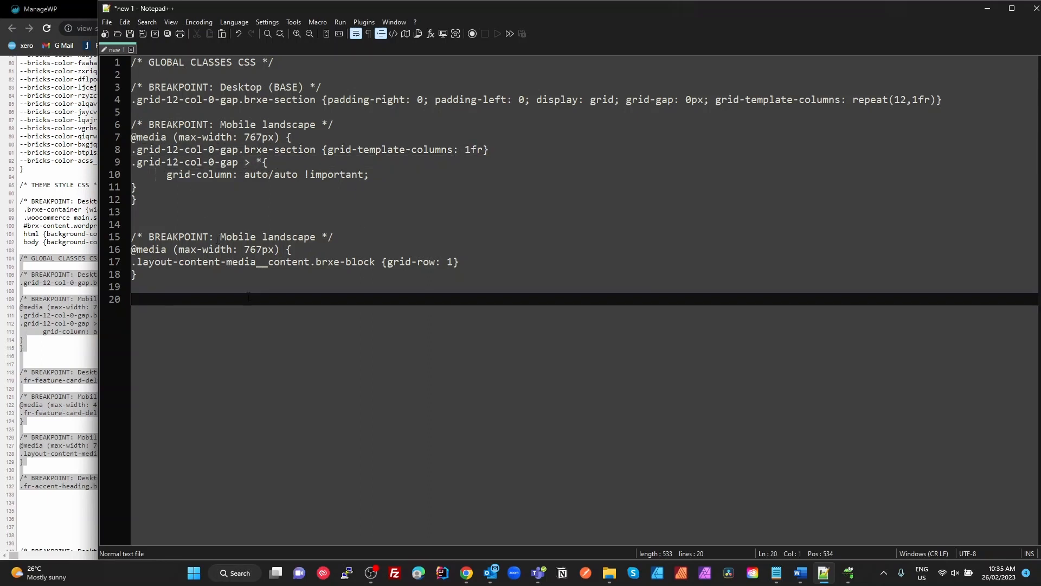
# Step: Examine the mobile landscape media query for .layout-content-media__content and its grid-row value, and highlight the whole trimmed CSS
pyautogui.click(161, 249)
pyautogui.doubleClick(259, 248)
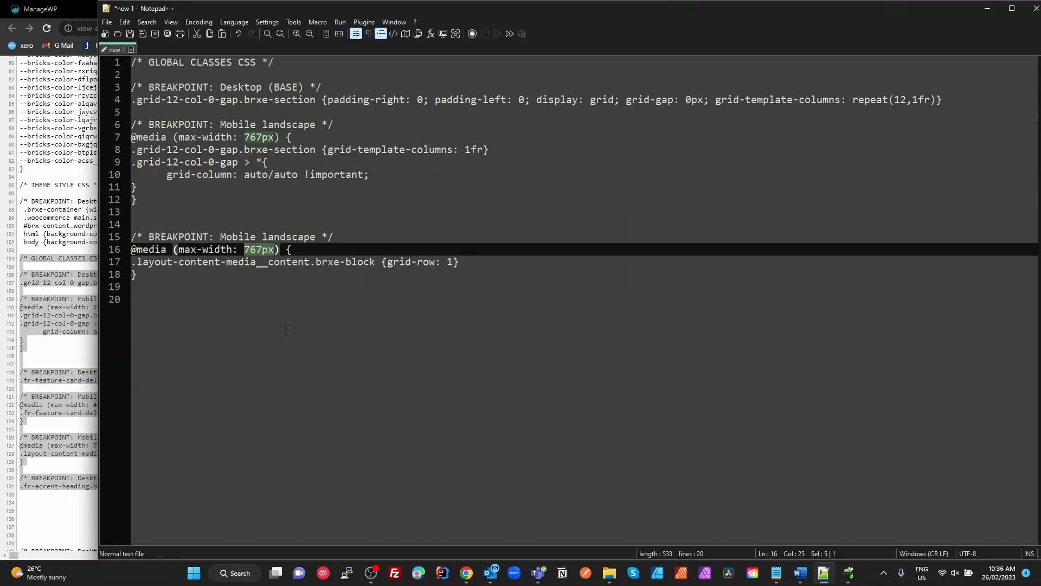
pyautogui.click(179, 262)
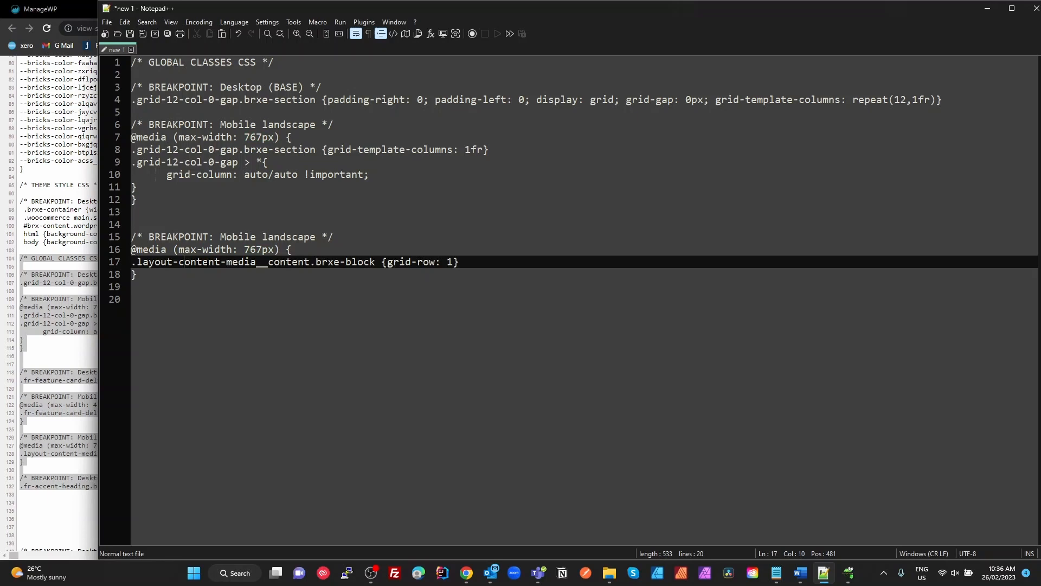
pyautogui.doubleClick(297, 261)
pyautogui.click(296, 250)
pyautogui.click(448, 262)
pyautogui.doubleClick(449, 262)
pyautogui.moveTo(499, 391); pyautogui.dragTo(26, 59)
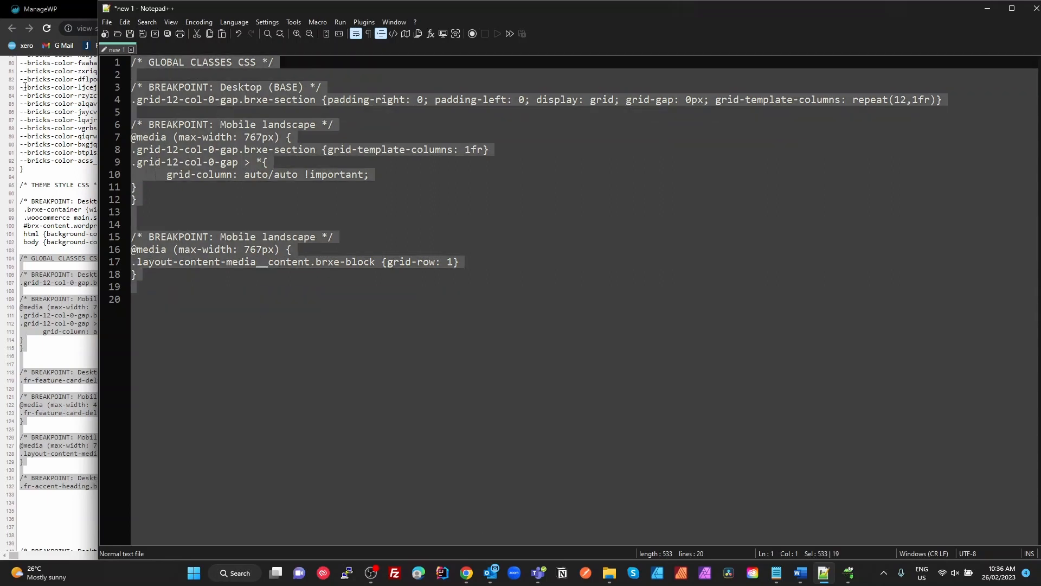
# Step: Switch to Chrome and compare the two mirrored sections in the template's front-end preview
pyautogui.hotkey('alt', 'Tab')
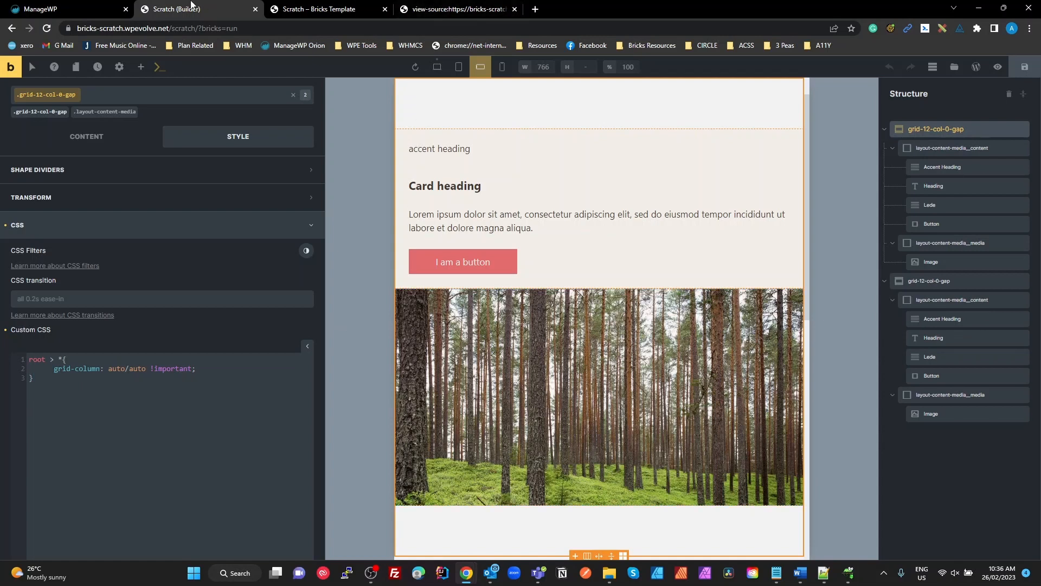
pyautogui.click(279, 9)
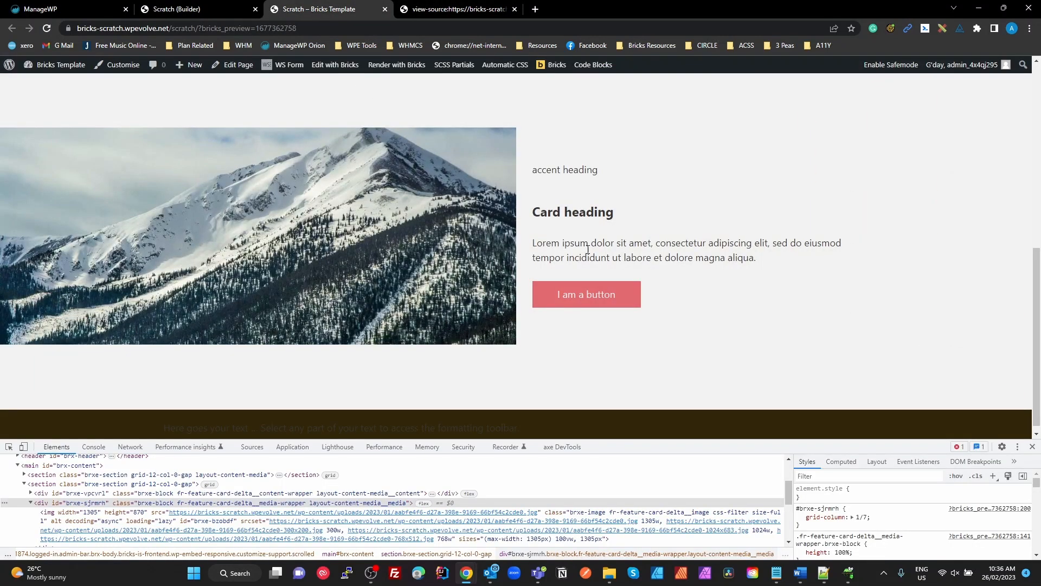
pyautogui.scroll(7, 610, 383)
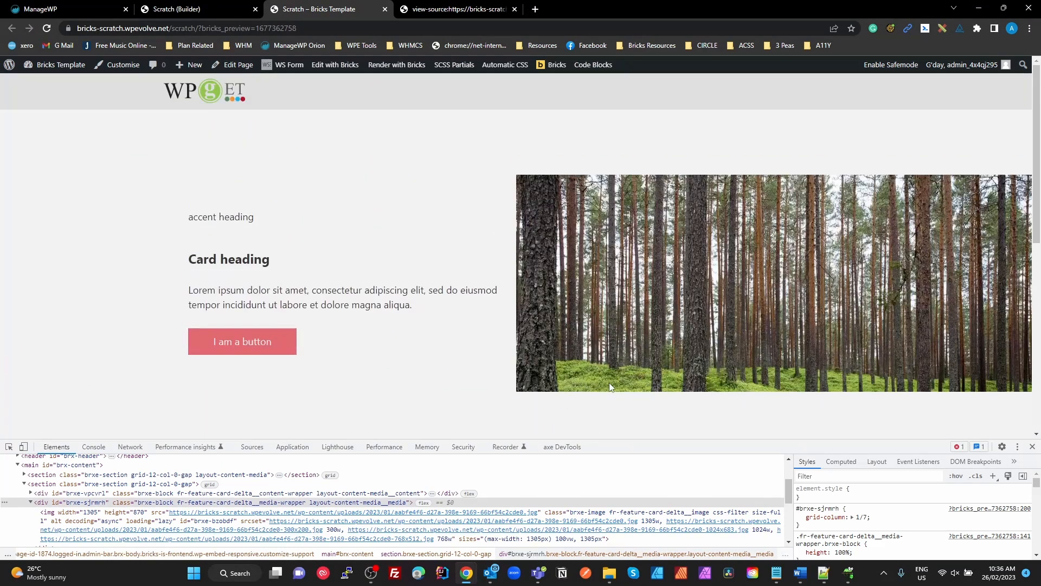
pyautogui.scroll(-7, 694, 418)
pyautogui.scroll(7, 685, 409)
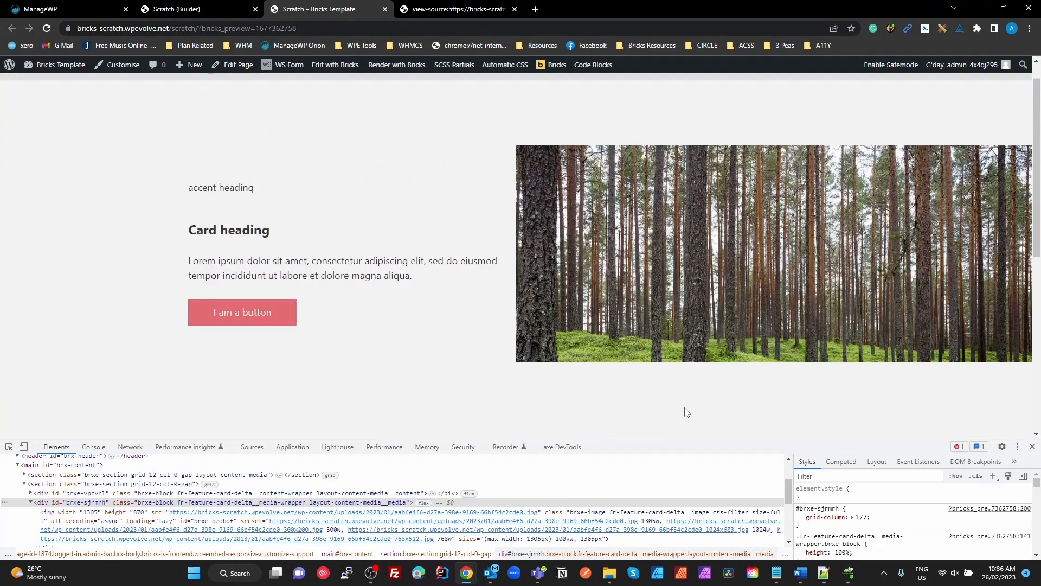
pyautogui.scroll(-7, 684, 408)
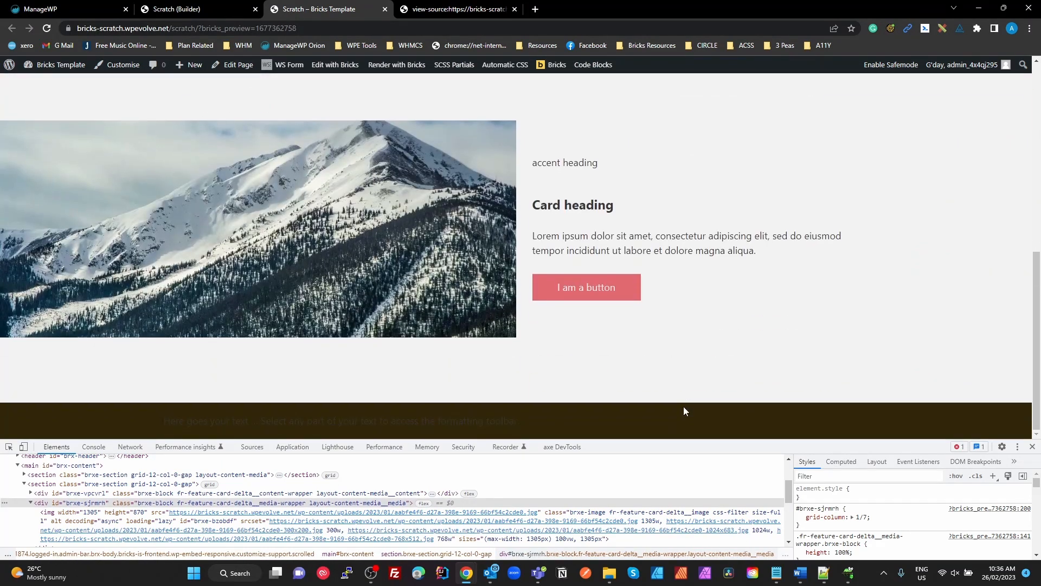